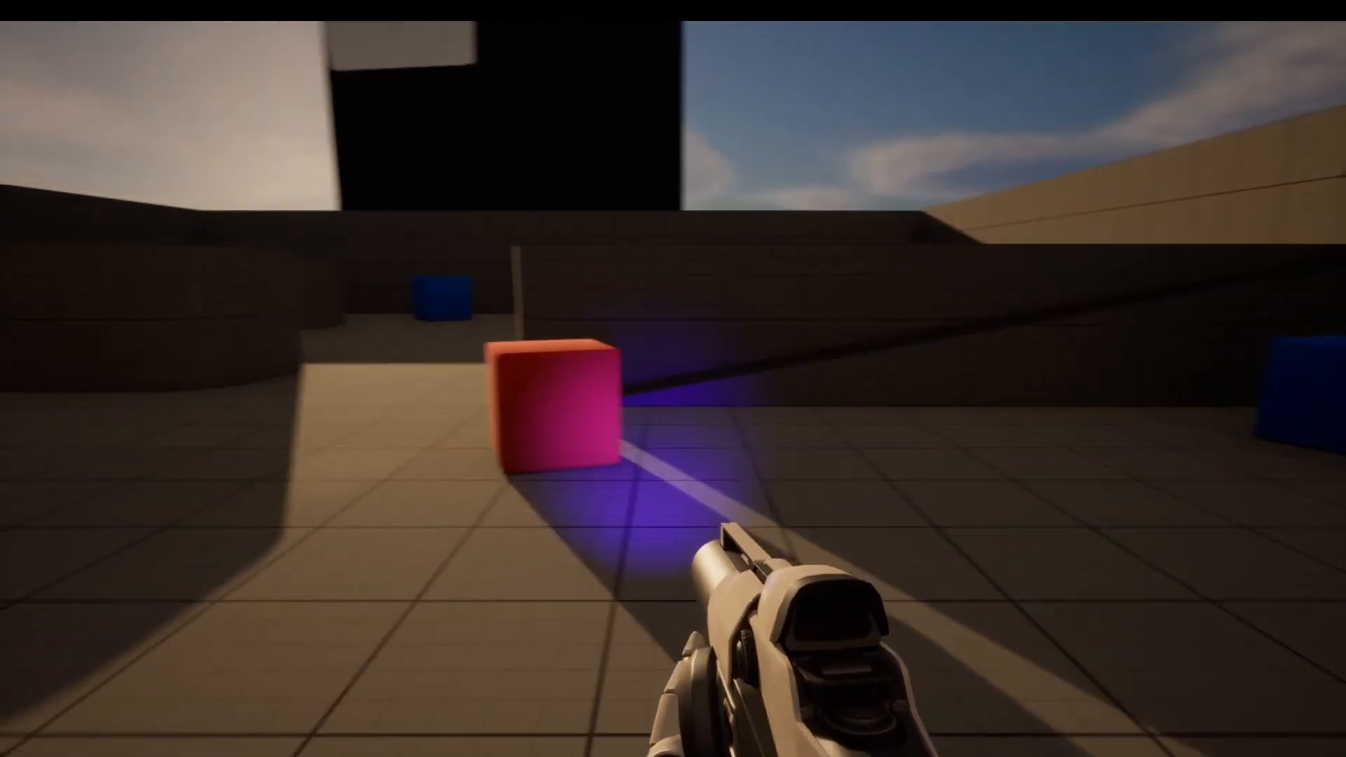
key("w")
key("a")
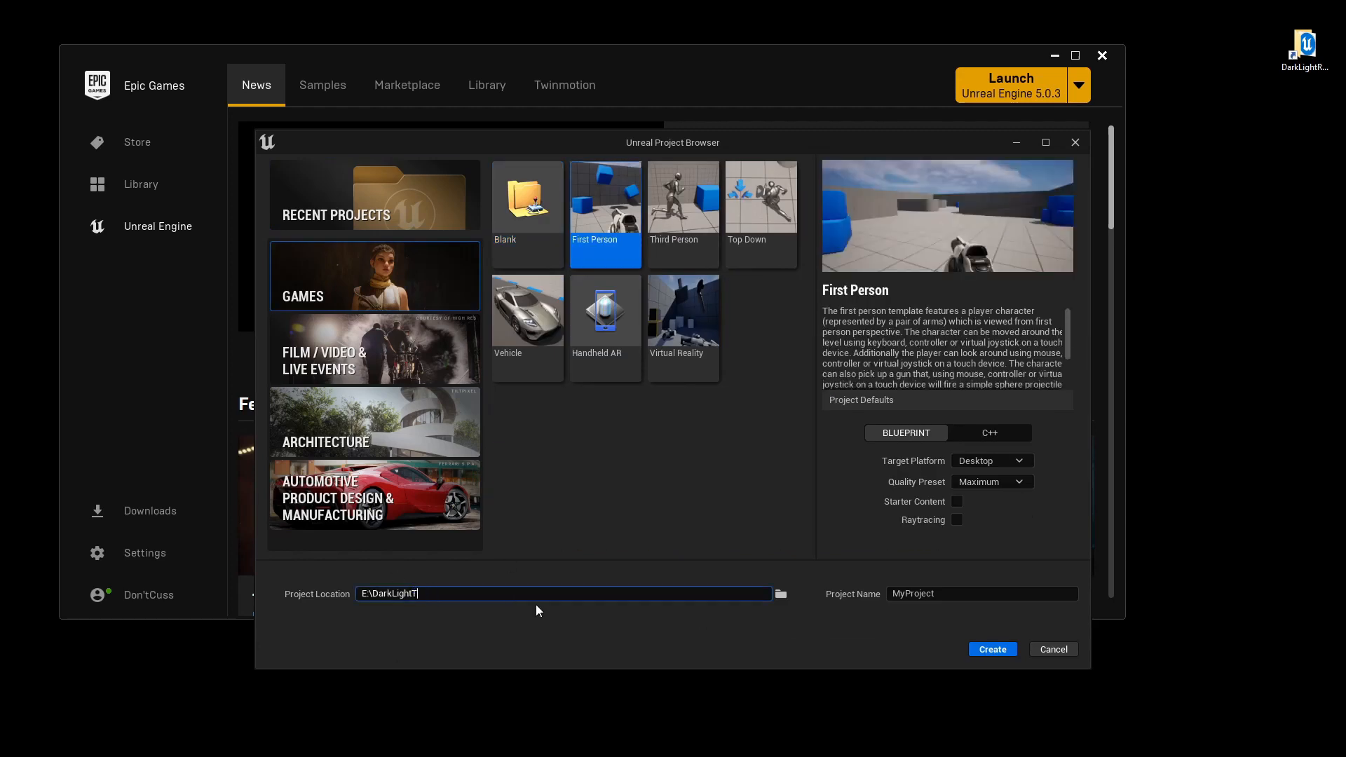
Create a First Person project named DarkLightTutorial, using the same name for its folder on drive E.
double_click(401, 594)
key("ctrl+c")
double_click(918, 594)
key("ctrl+v")
left_click(1007, 645)
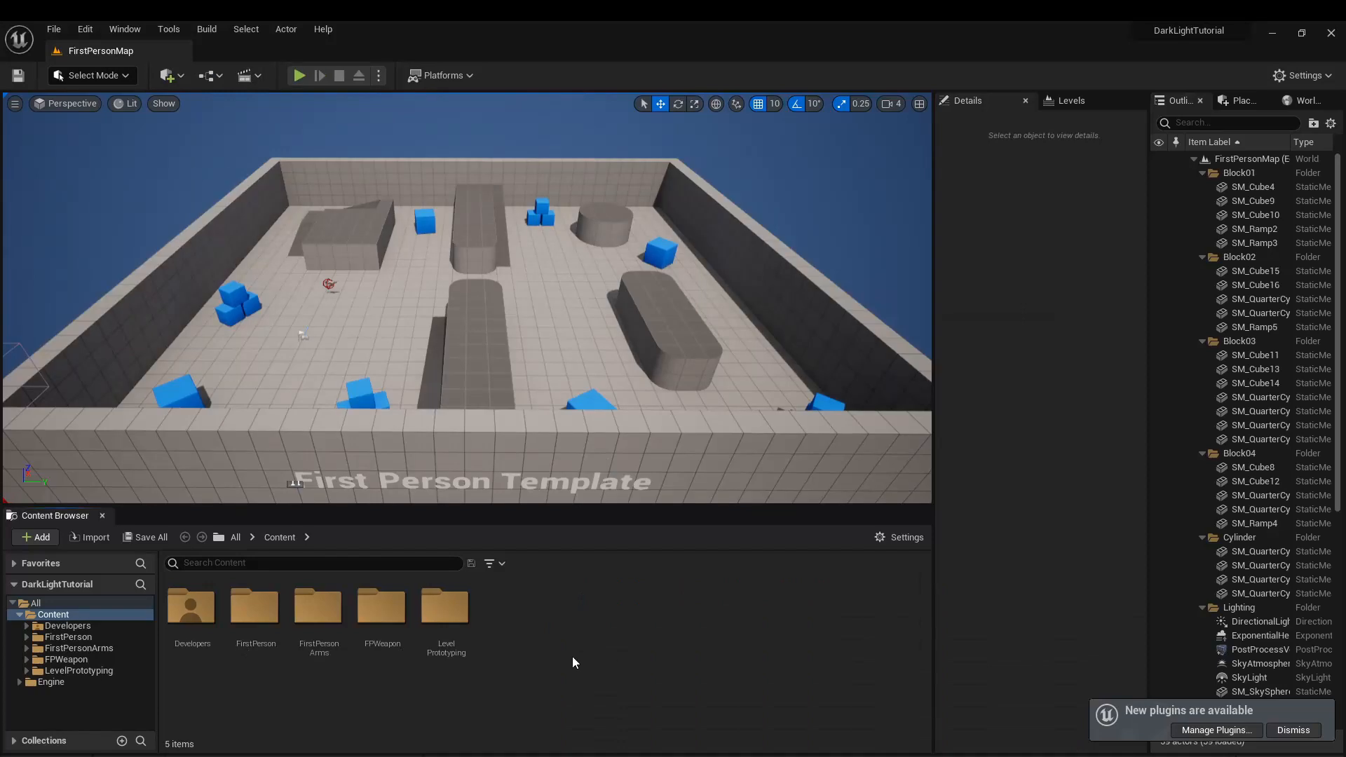
Create a folder named CustomArt inside the project's Content folder.
right_click(50, 615)
left_click(111, 302)
type("Custo")
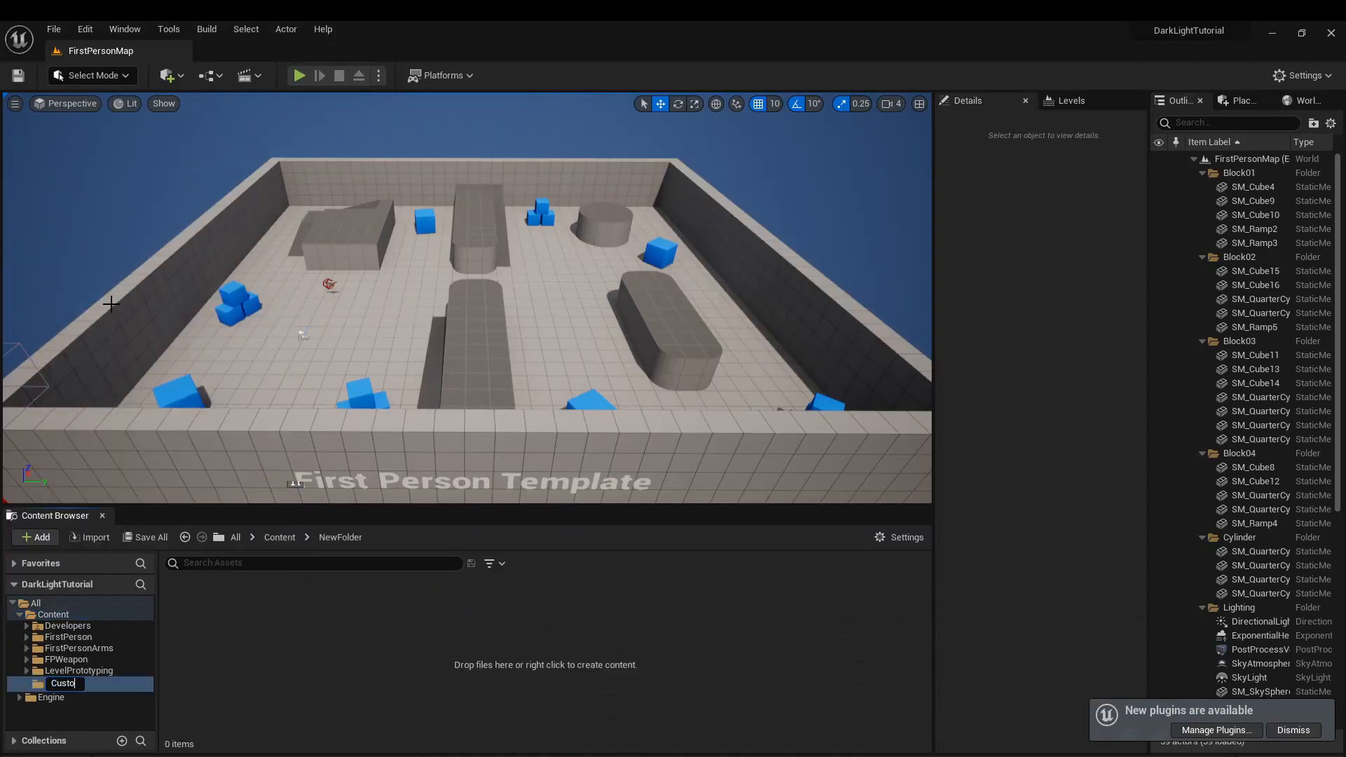
type("mArt")
key("Return")
Create two materials in the CustomArt folder, named M_LightMask and PP_Mask.
right_click(235, 663)
left_click(301, 347)
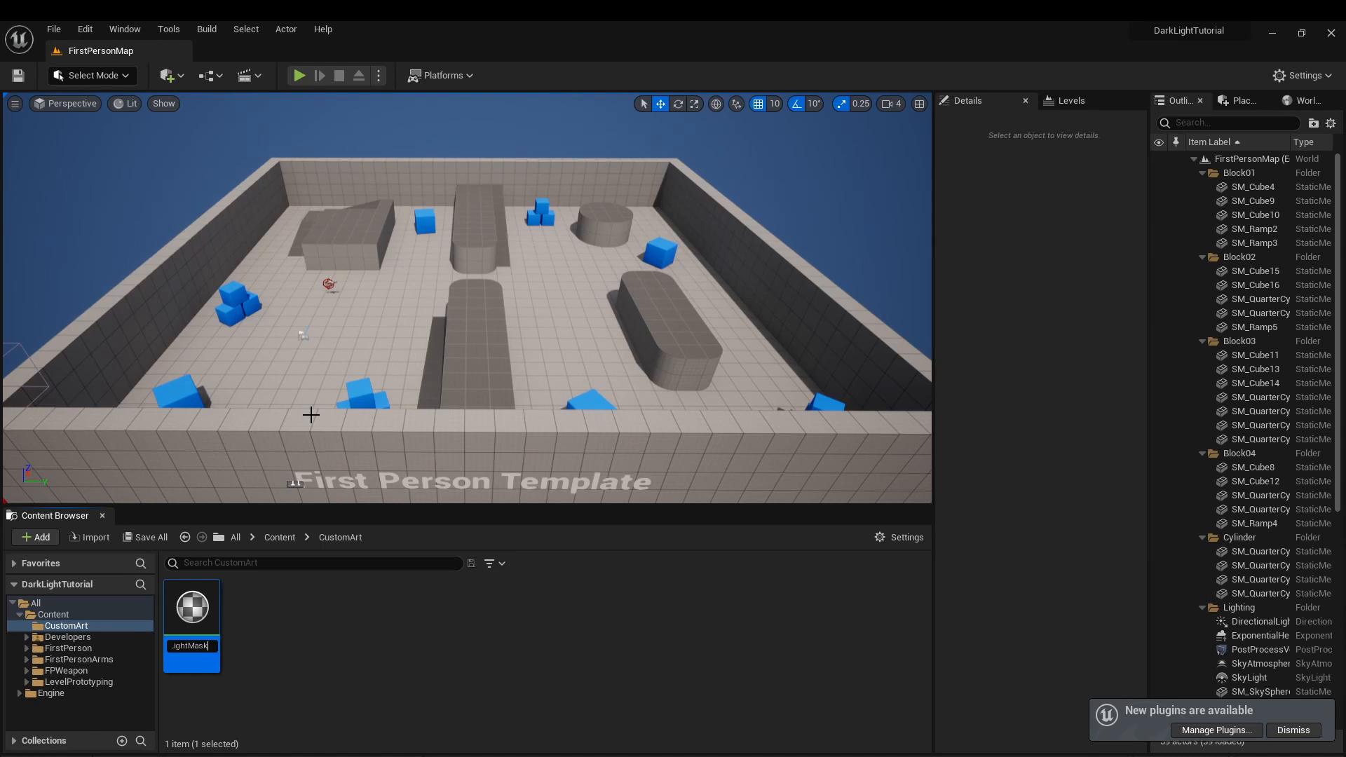
right_click(371, 610)
left_click(350, 319)
type("PP_")
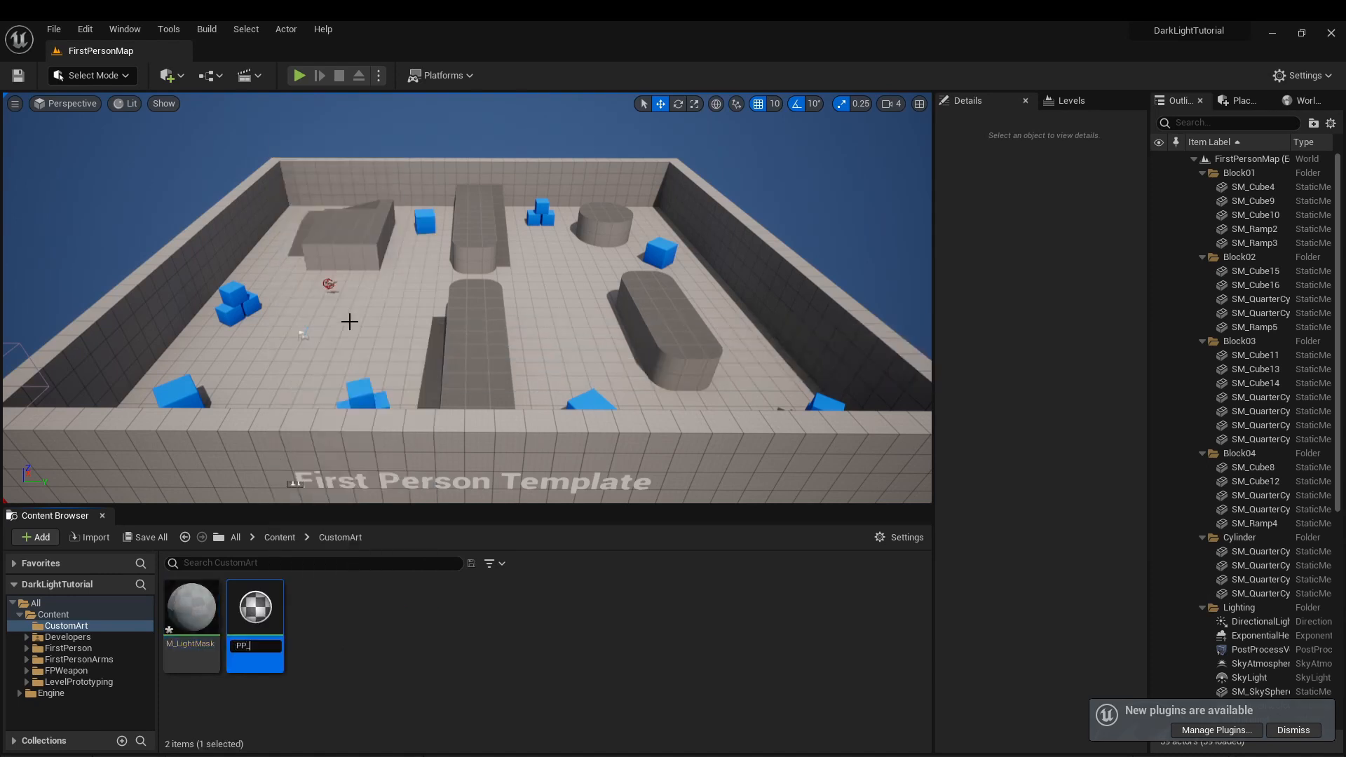
type("Mask")
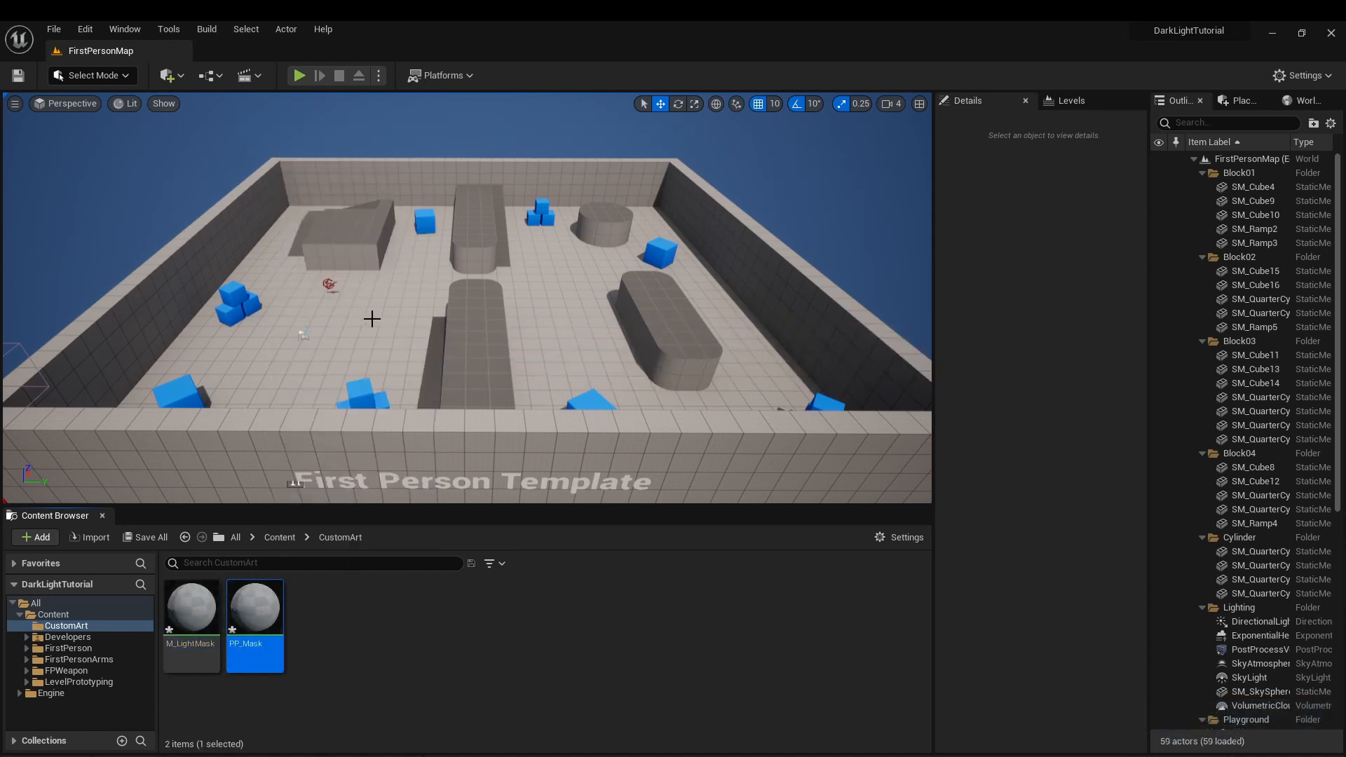
Select the rifle lying in the level, open its BP_Rifle blueprint and dock the editor beside the level.
left_click(211, 695)
left_click(71, 660)
mouse_move(336, 315)
right_mouse_down()
mouse_move(281, 351)
mouse_move(330, 308)
right_mouse_up()
key("w")
left_click(385, 307)
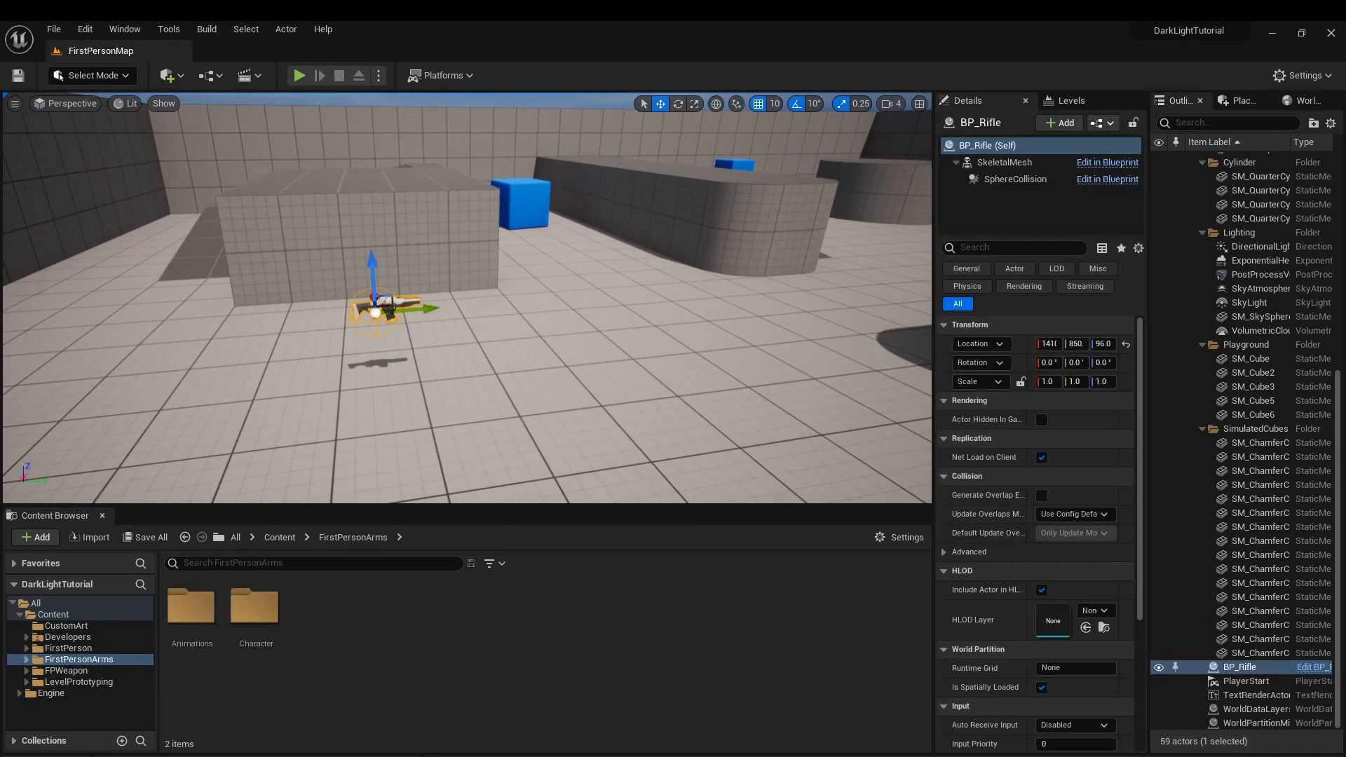
key("ctrl+e")
left_click_drag(601, 137, 281, 50)
Create a render target named MaskTextureRenderTarget2D in the CustomArt folder and generate a material from it.
left_click(112, 51)
left_click(67, 626)
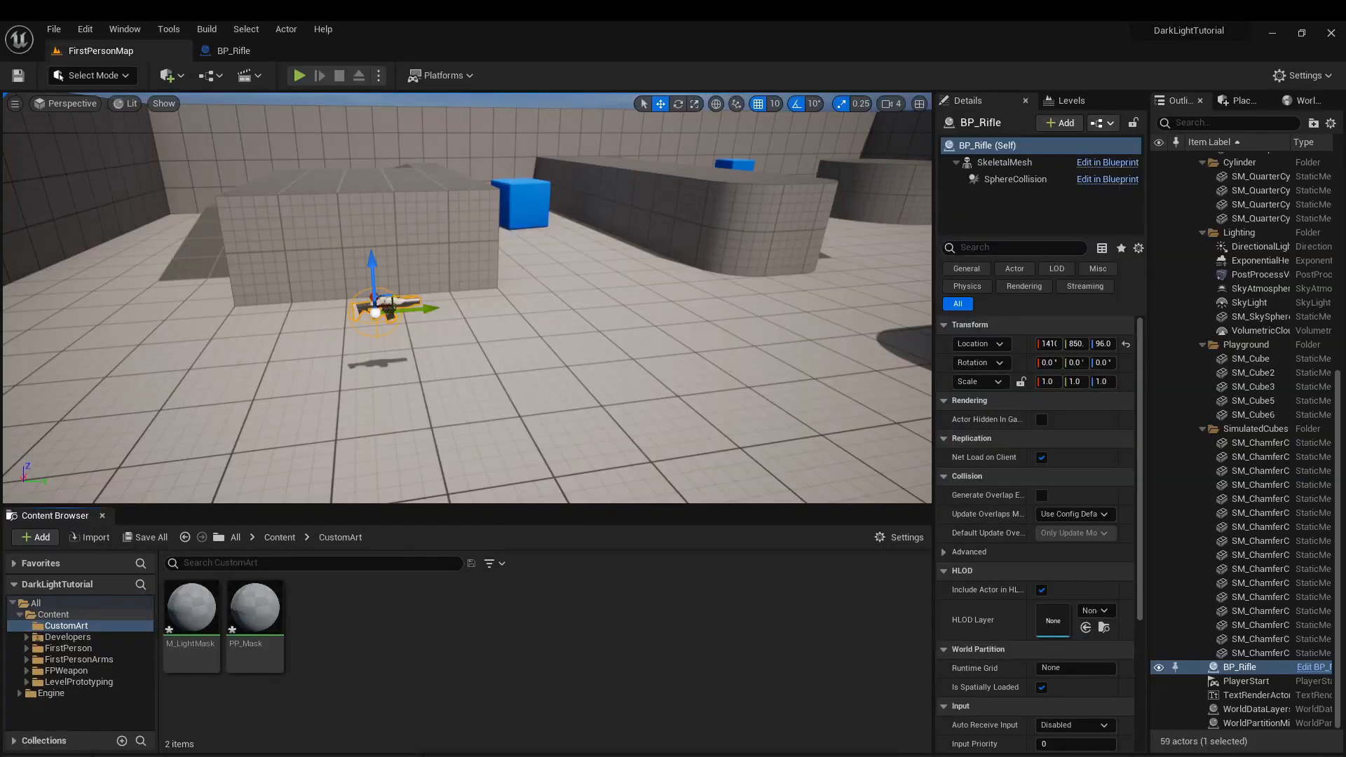
right_click(327, 630)
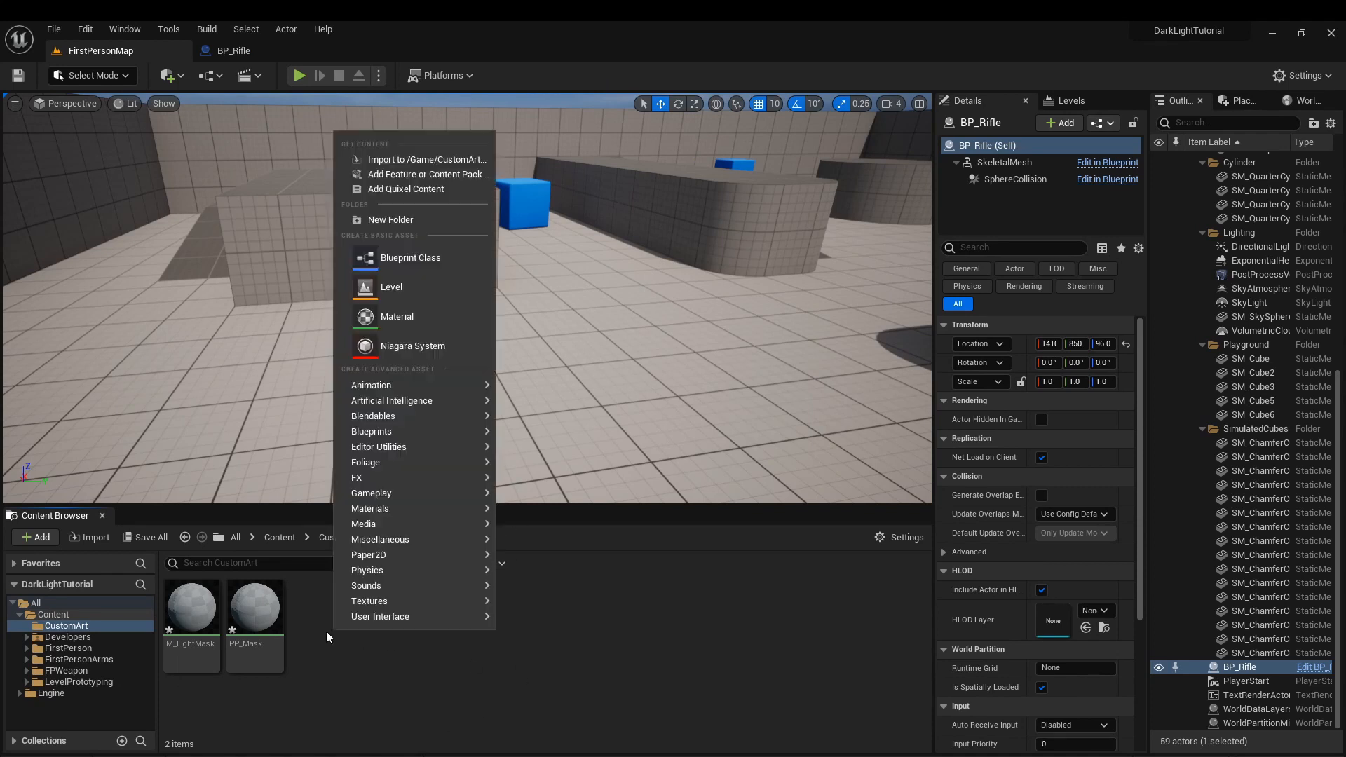
mouse_move(406, 601)
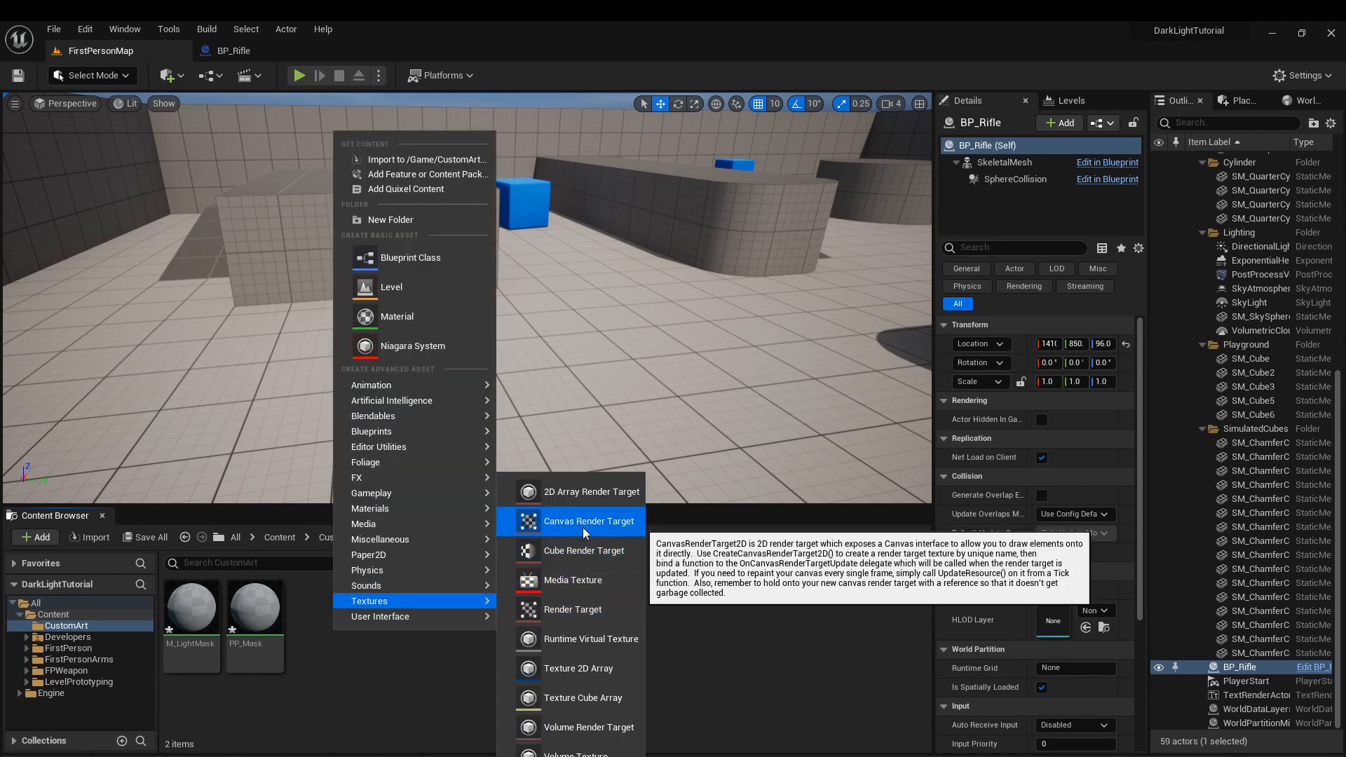
left_click(577, 609)
type("MaskTextureRenderTarget2D")
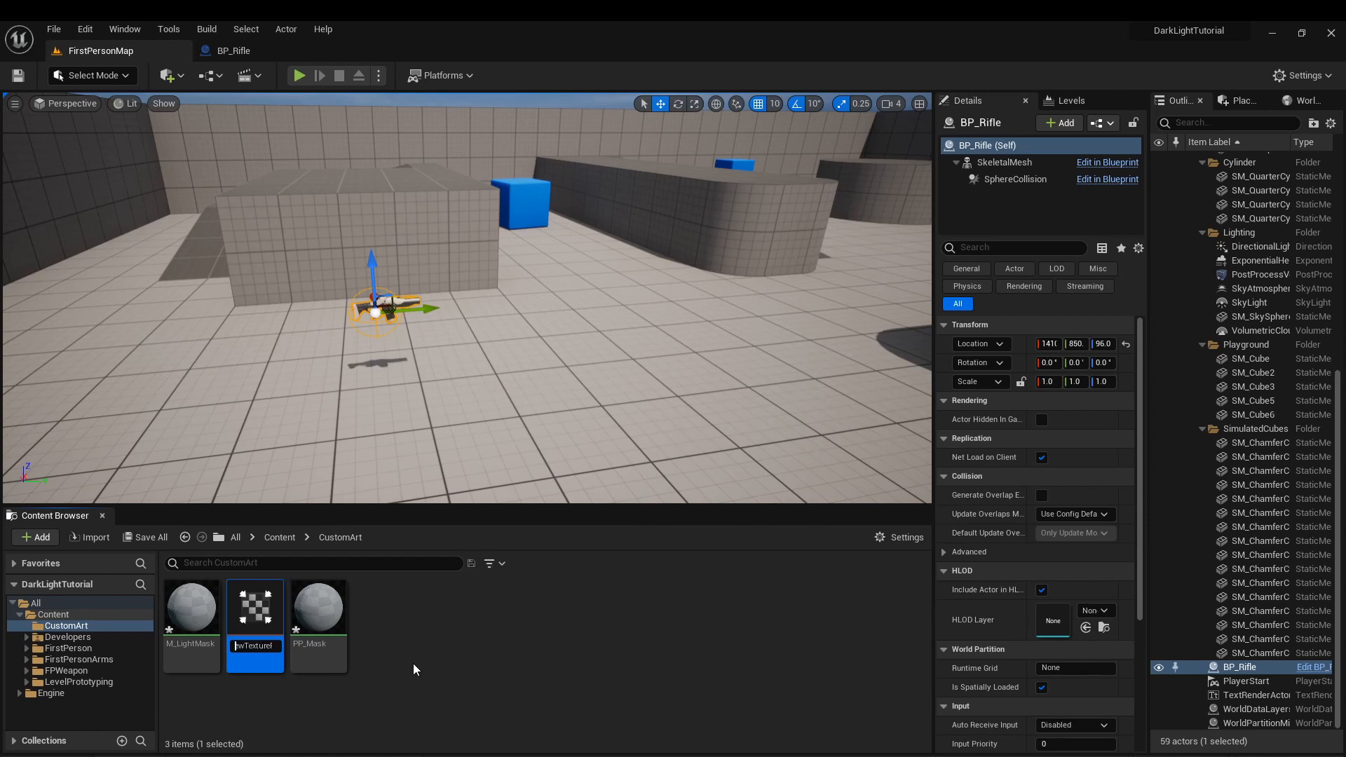
key("Return")
right_click(254, 620)
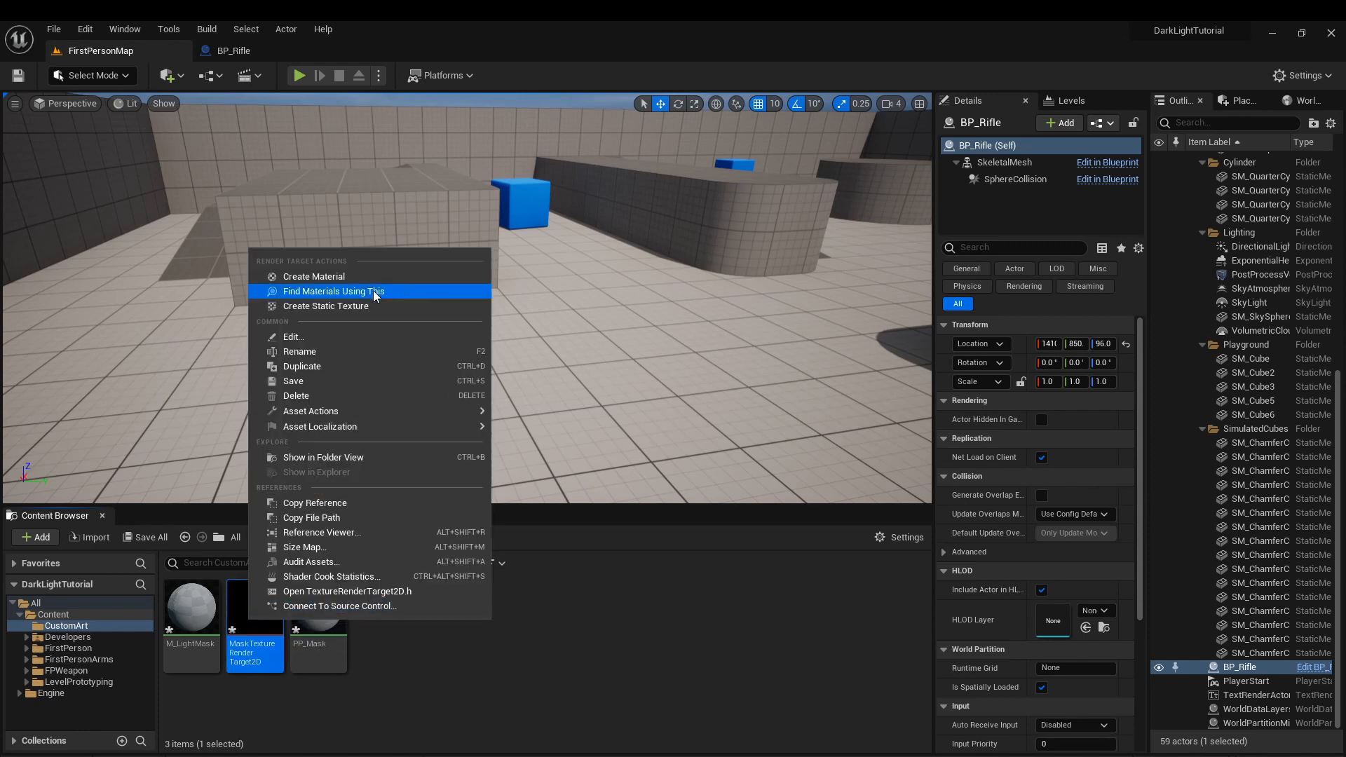
left_click(373, 290)
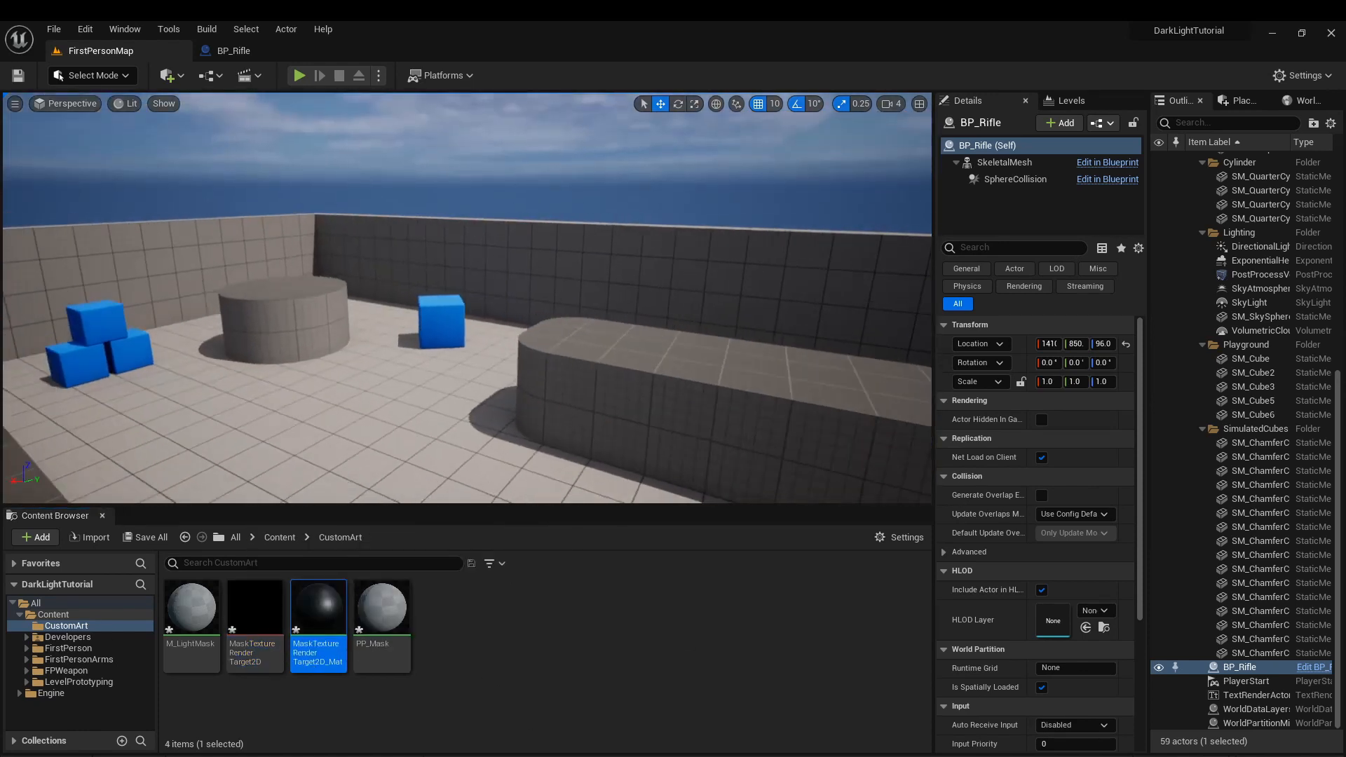
Add a spot light component under the skeletal mesh in the BP_Rifle blueprint.
left_click(220, 54)
double_click(78, 167)
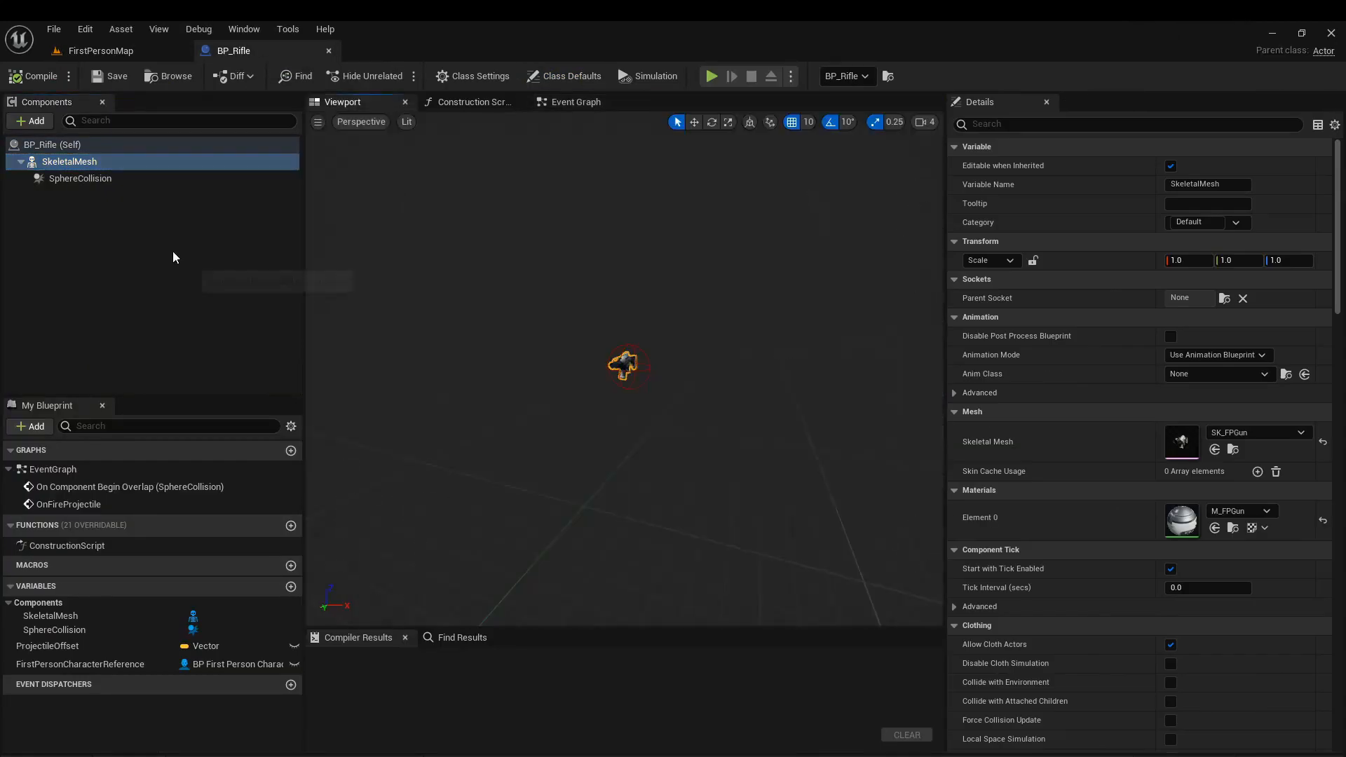
left_click(31, 121)
key("Escape")
left_click(31, 121)
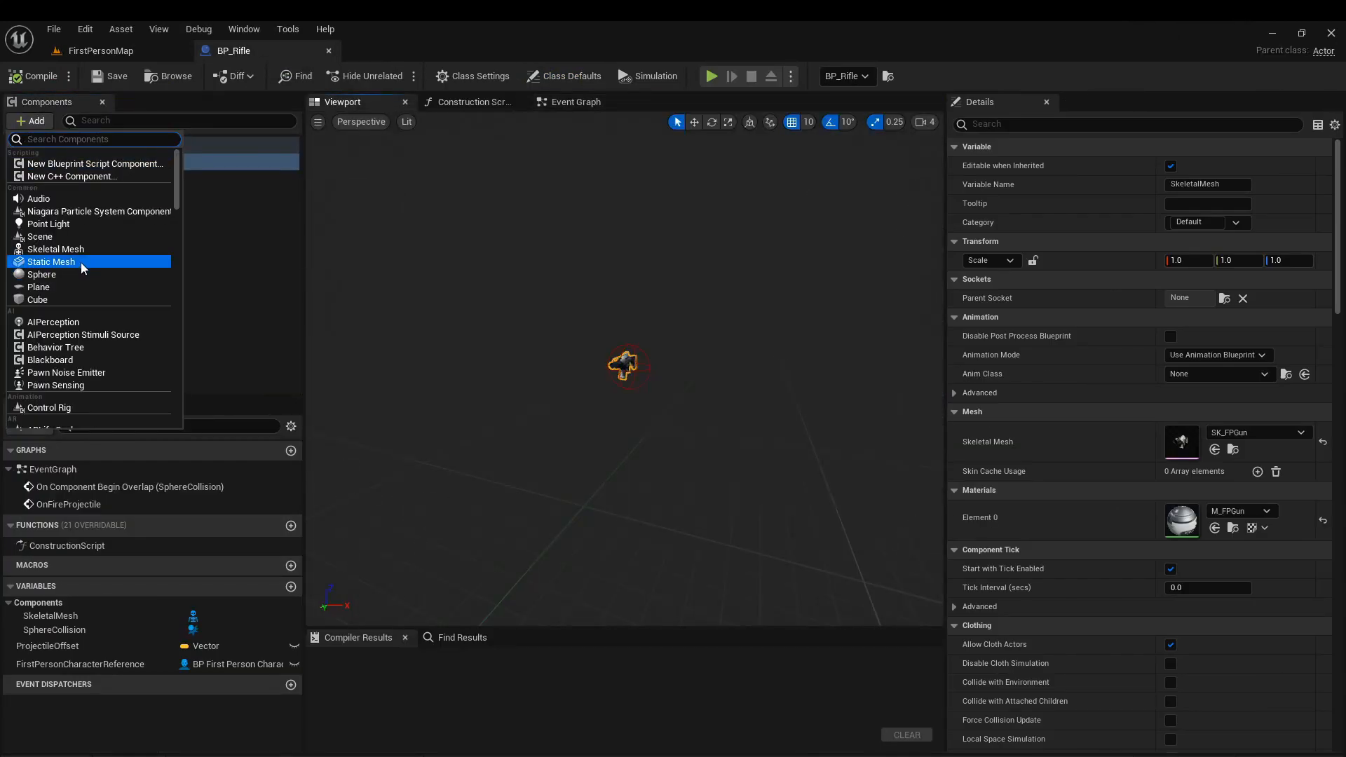
type("spot")
left_click(35, 163)
Add a Scene Capture Component 2D to the BP_Rifle blueprint.
left_click(48, 123)
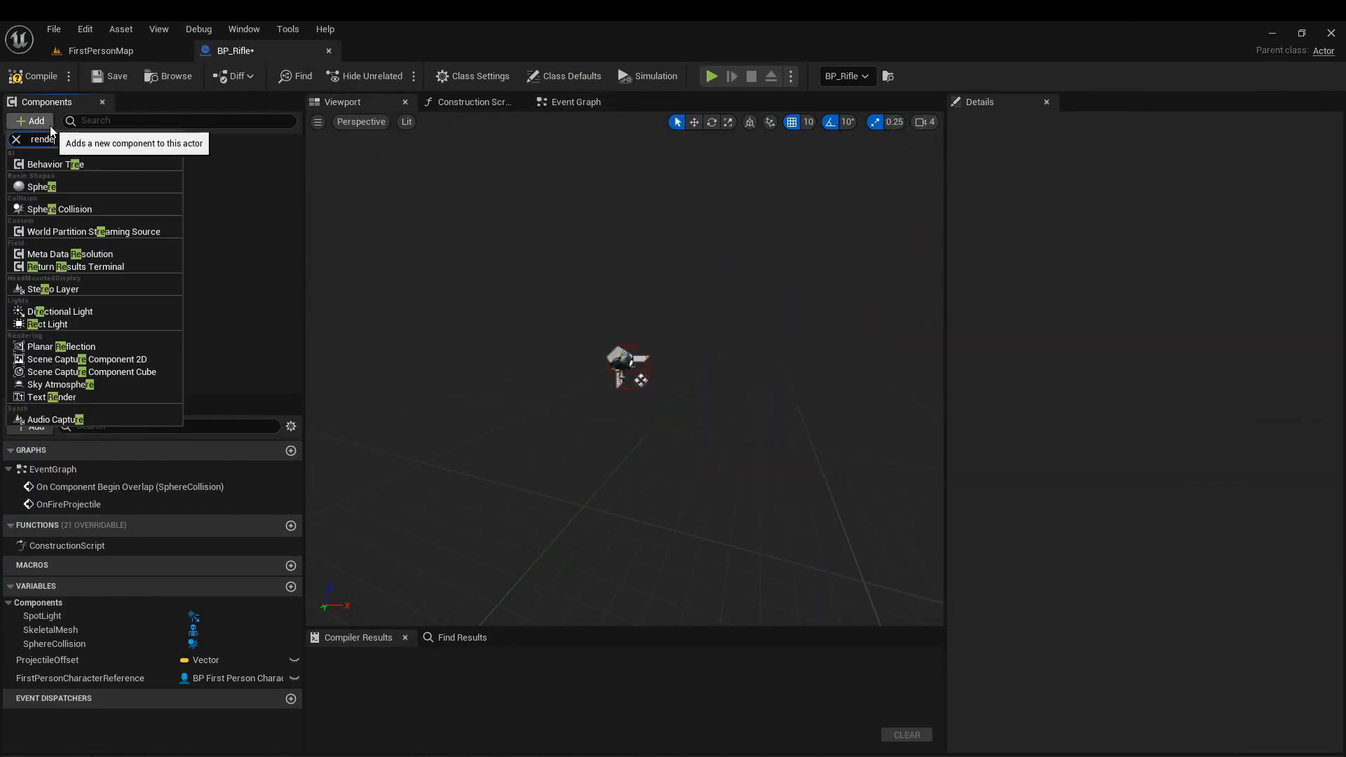
type("render")
key("BackSpace")
key("BackSpace")
key("BackSpace")
key("BackSpace")
key("BackSpace")
key("BackSpace")
type("scene")
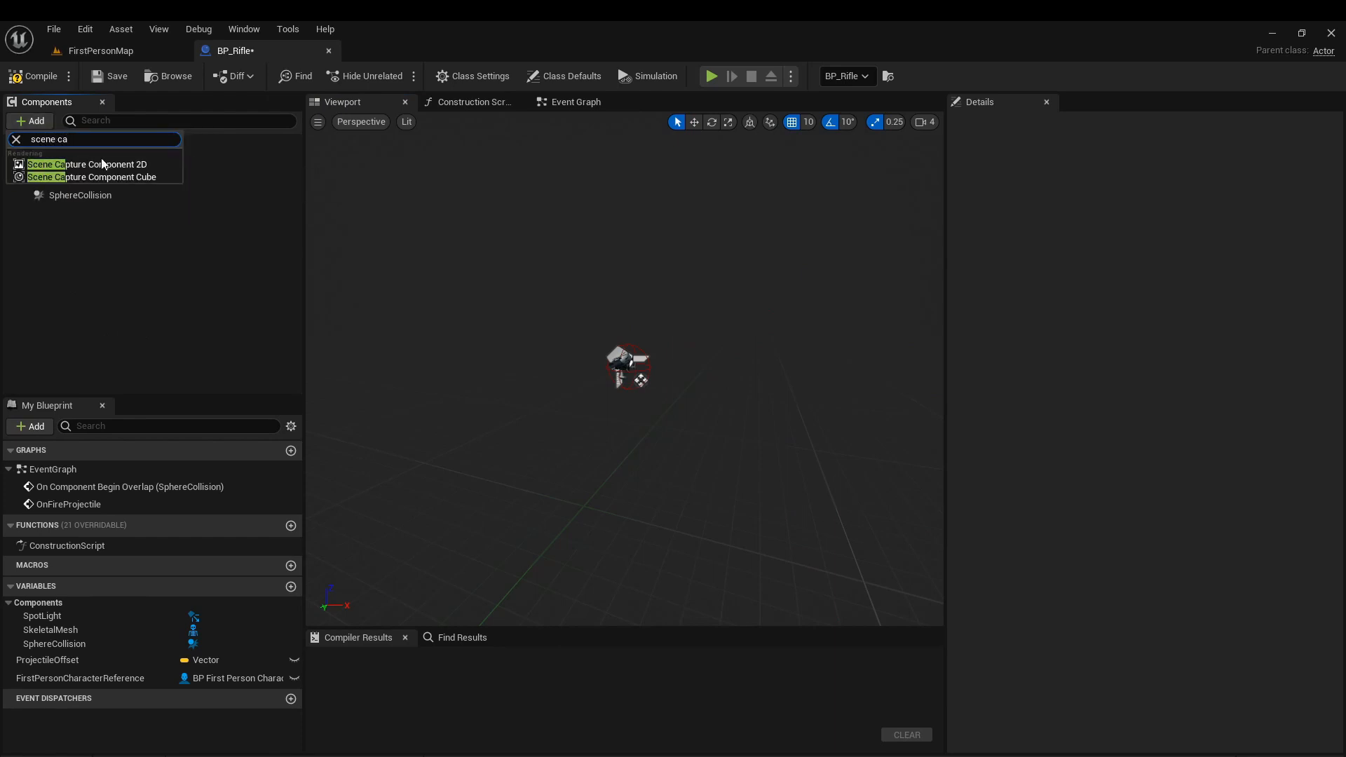
left_click(101, 163)
left_click(112, 239)
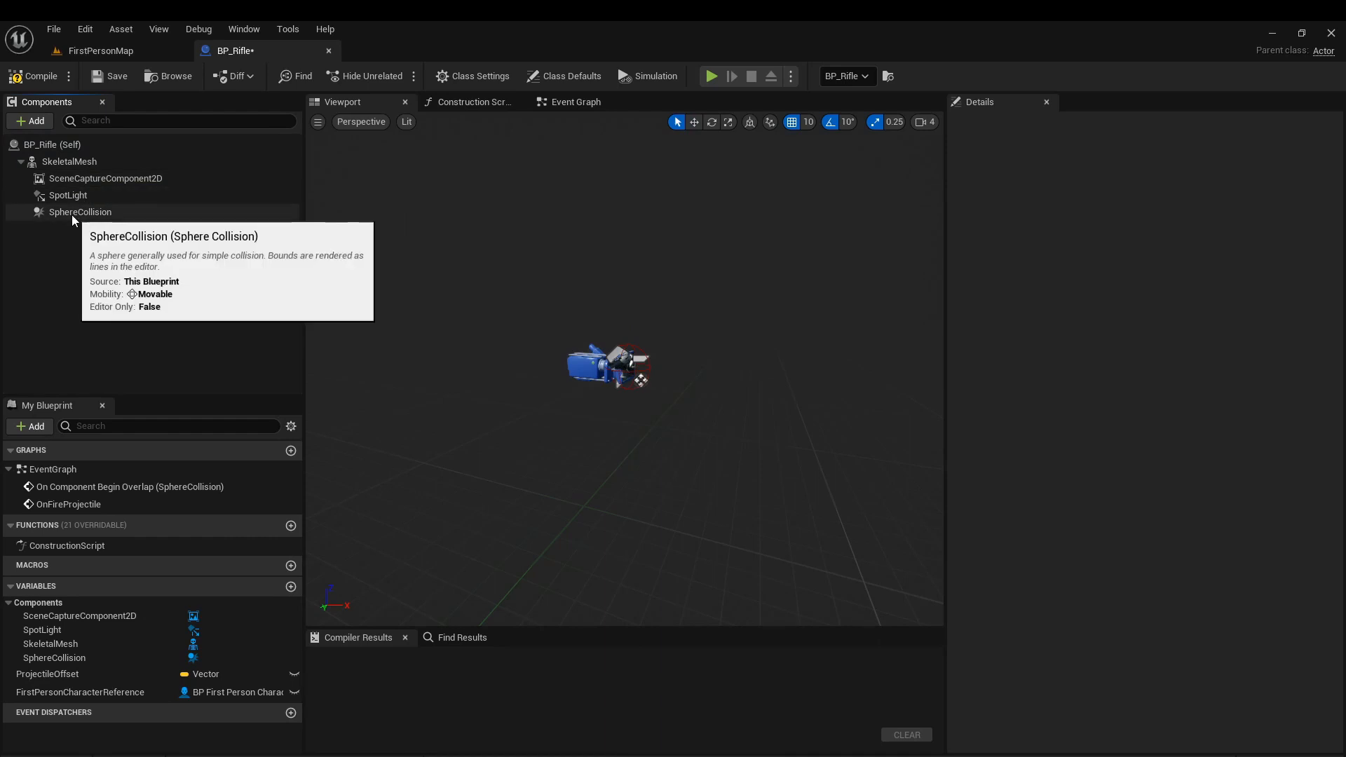
Nest the spot light under the scene capture component and duplicate it as SpotLightGlow.
left_click_drag(70, 196, 82, 184)
key("ctrl+d")
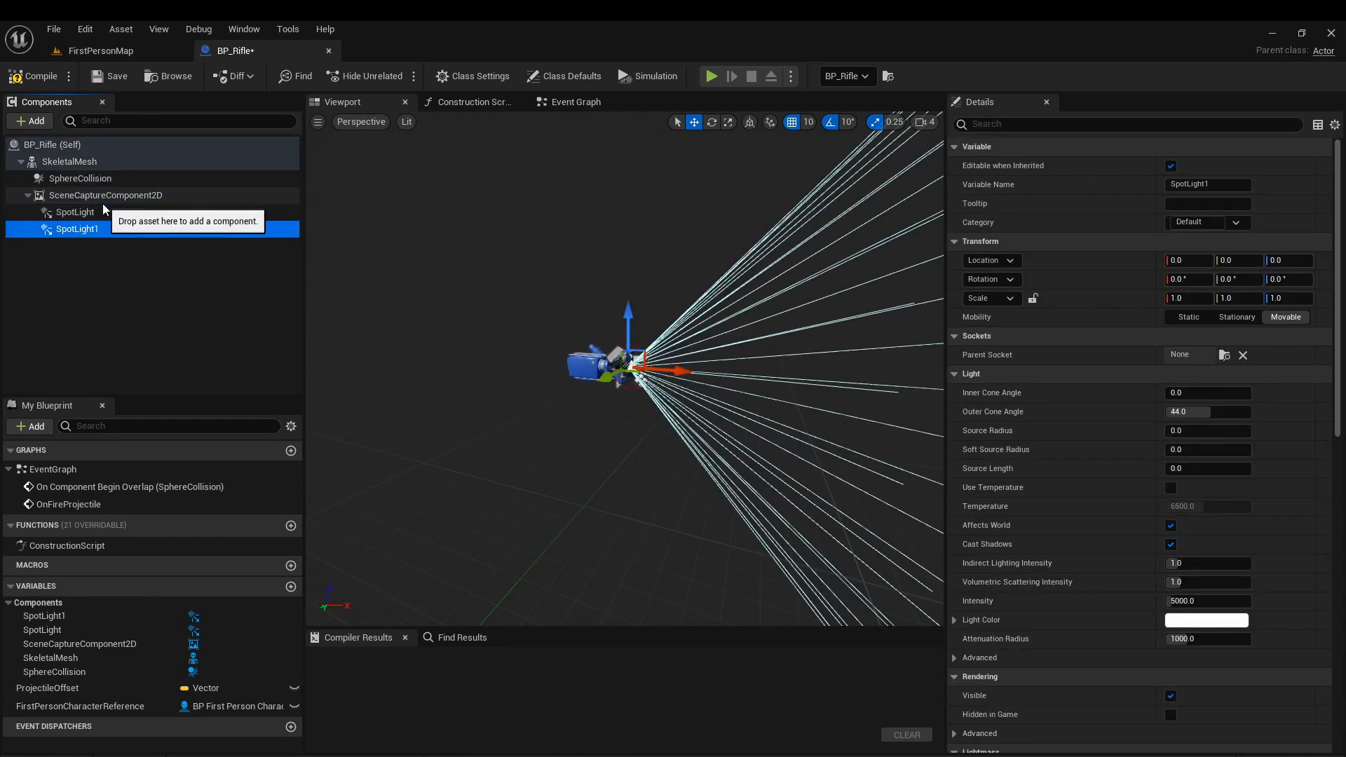
key("F2")
left_click(112, 230)
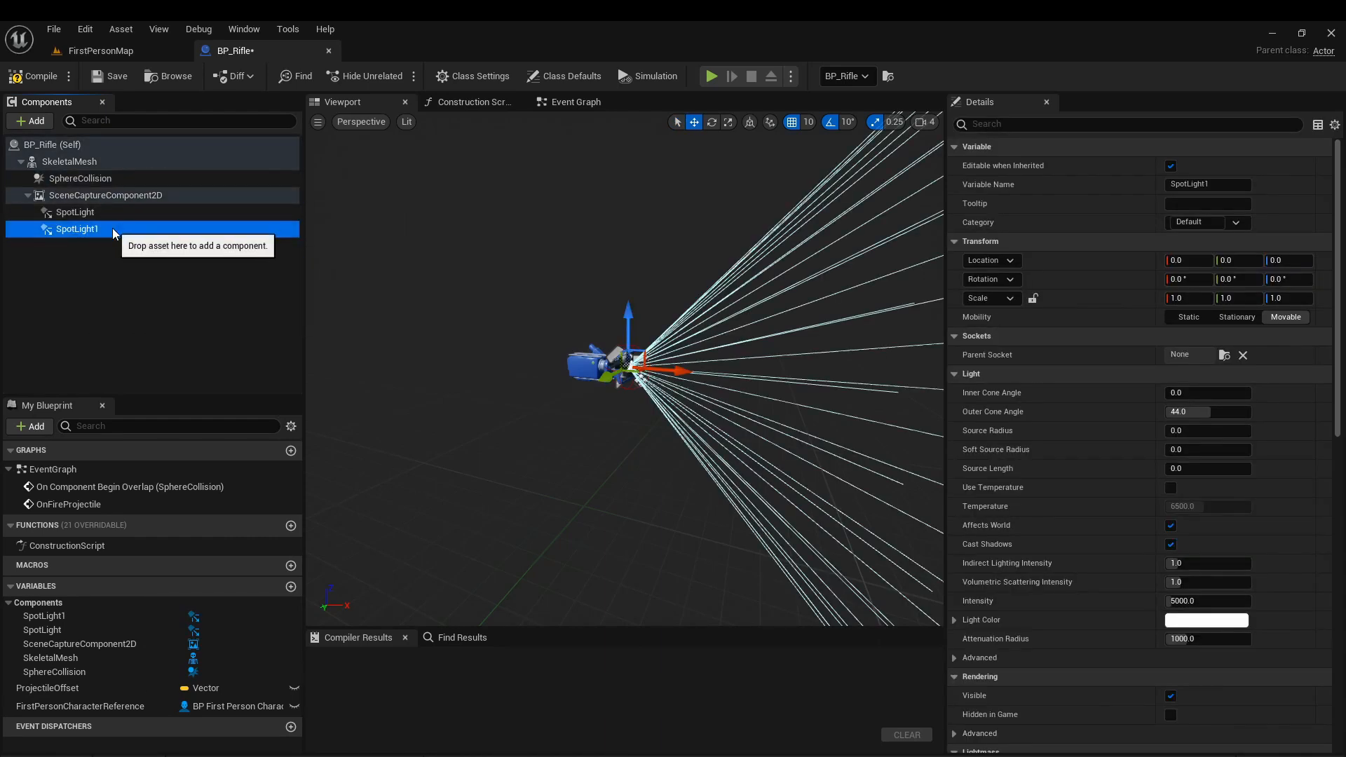
key("F2")
key("Right")
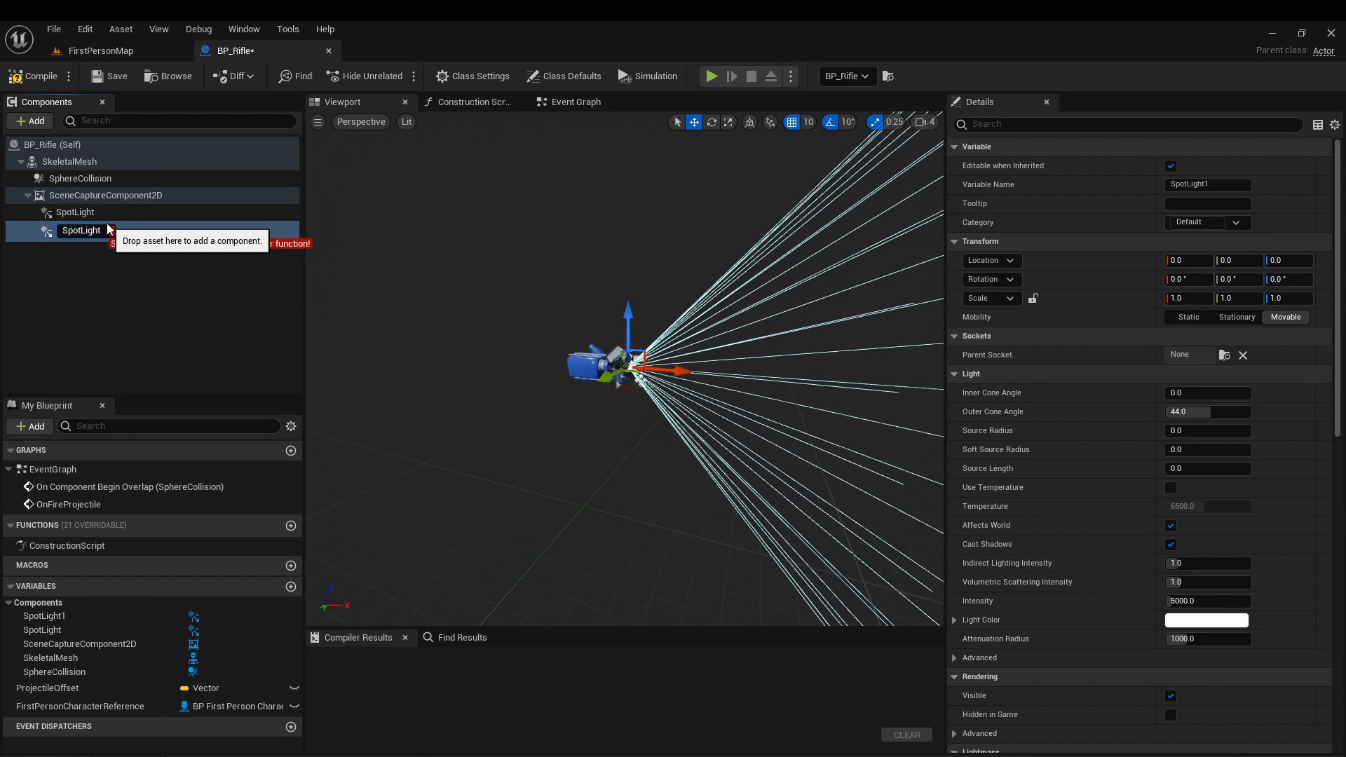
key("Return")
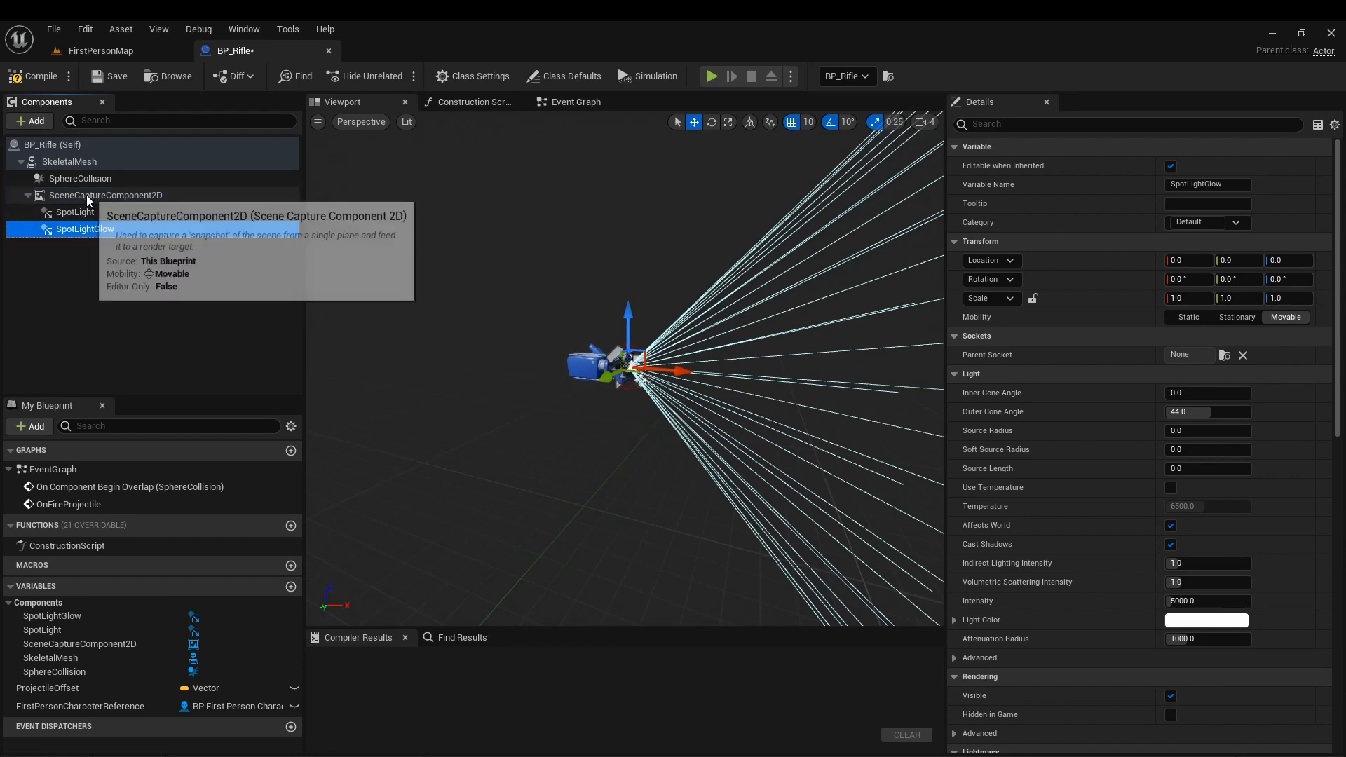
Assign MaskTextureRenderTarget2D as the texture target of SceneCaptureComponent2D.
left_click(88, 197)
scroll(1109, 373, "down", 1)
scroll(1083, 329, "down", 7)
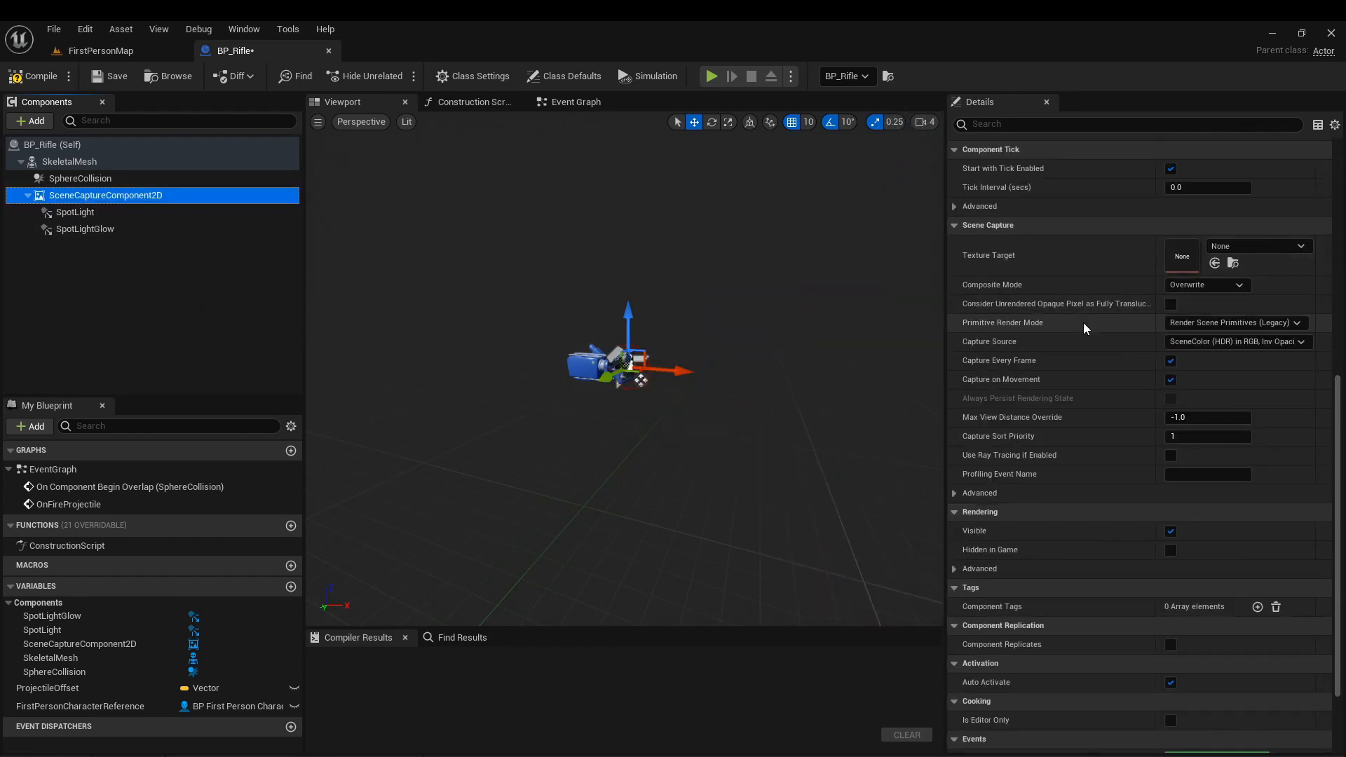
left_click(126, 51)
left_click(255, 607)
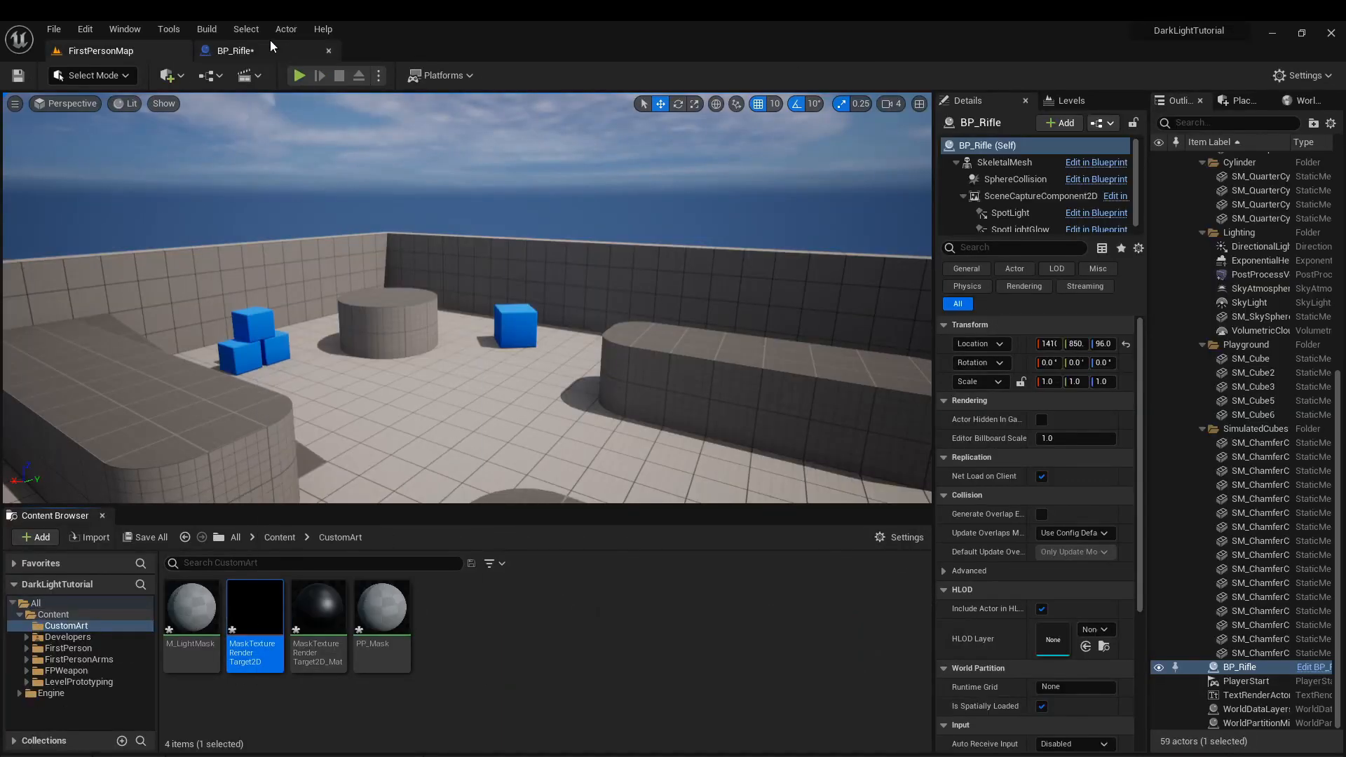
left_click(234, 51)
left_click(1216, 263)
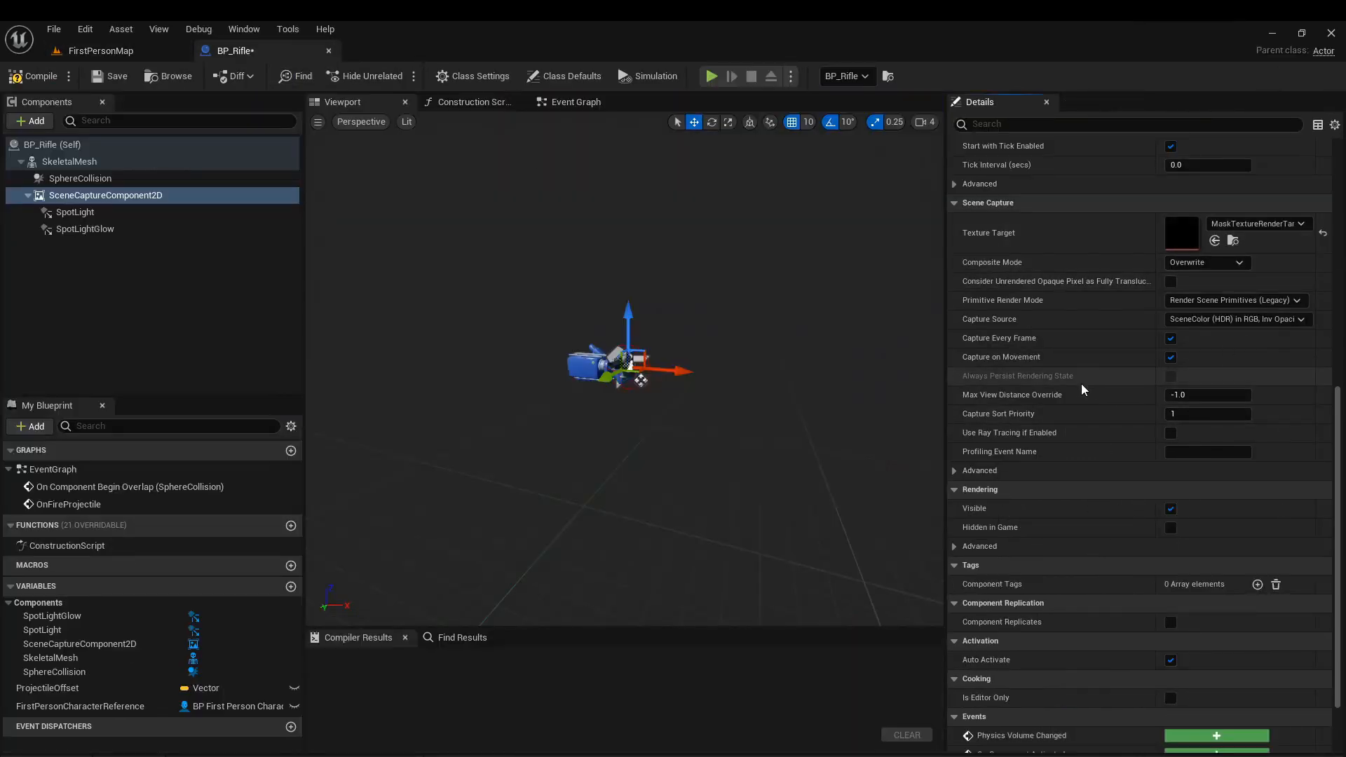
Add an asset reference entry to the scene capture component's Post Process Materials array under Rendering Features.
scroll(1056, 456, "down", 3)
scroll(1040, 440, "up", 15)
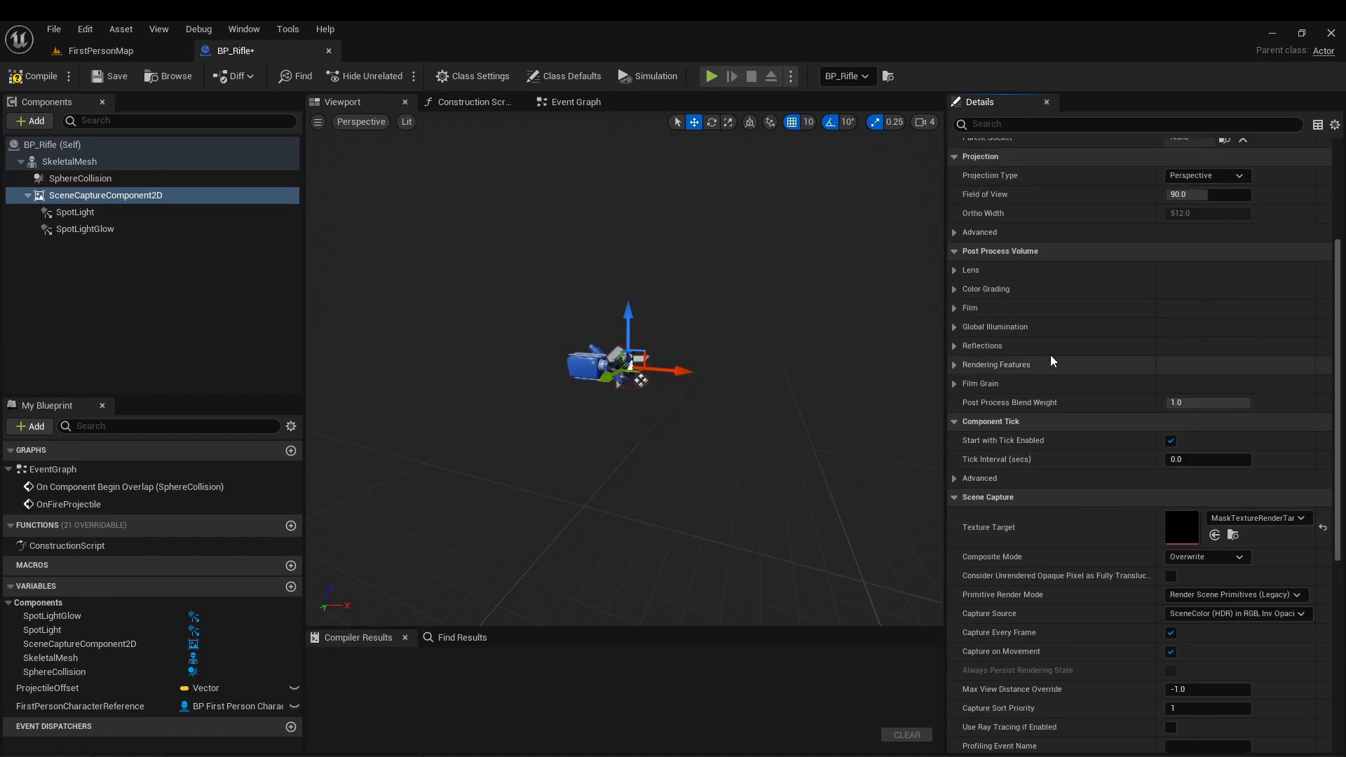
left_click(955, 383)
left_click(958, 383)
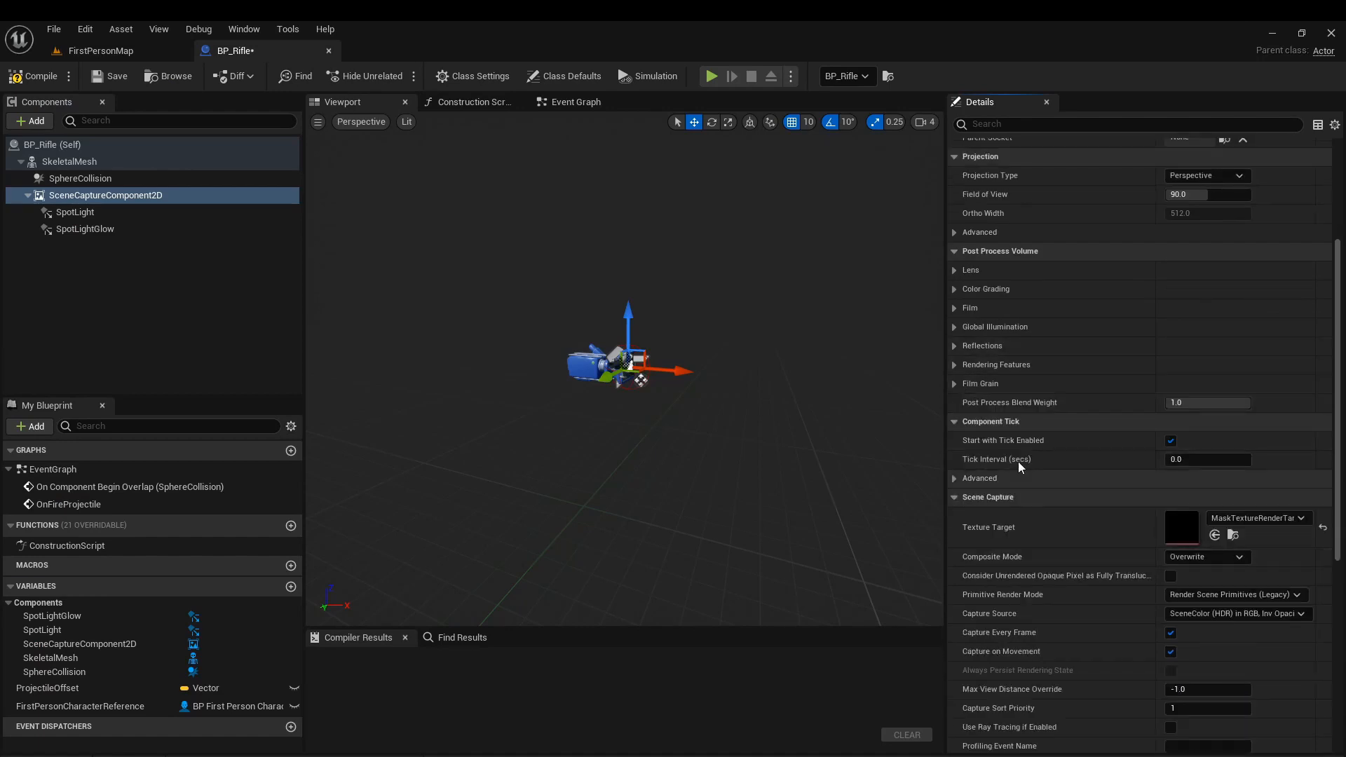
left_click(955, 365)
left_click(966, 383)
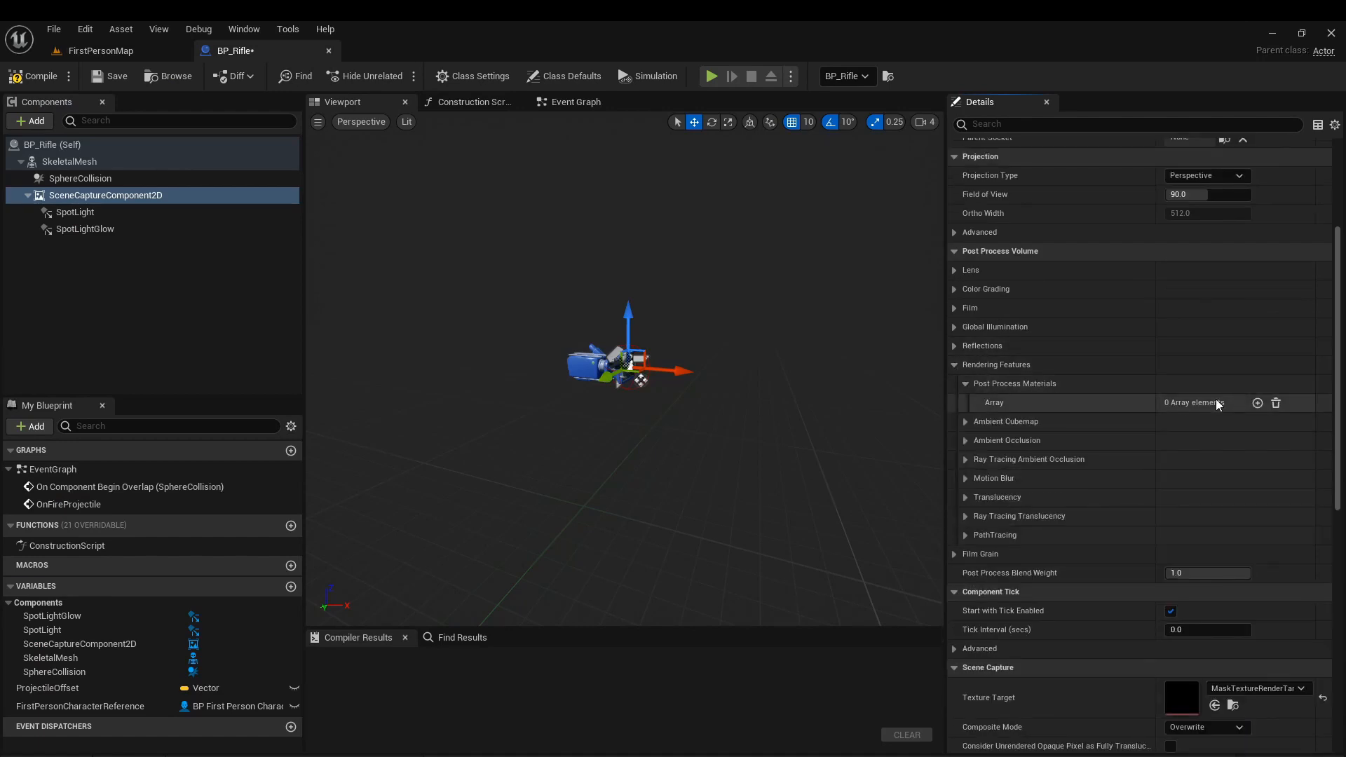
left_click(1259, 404)
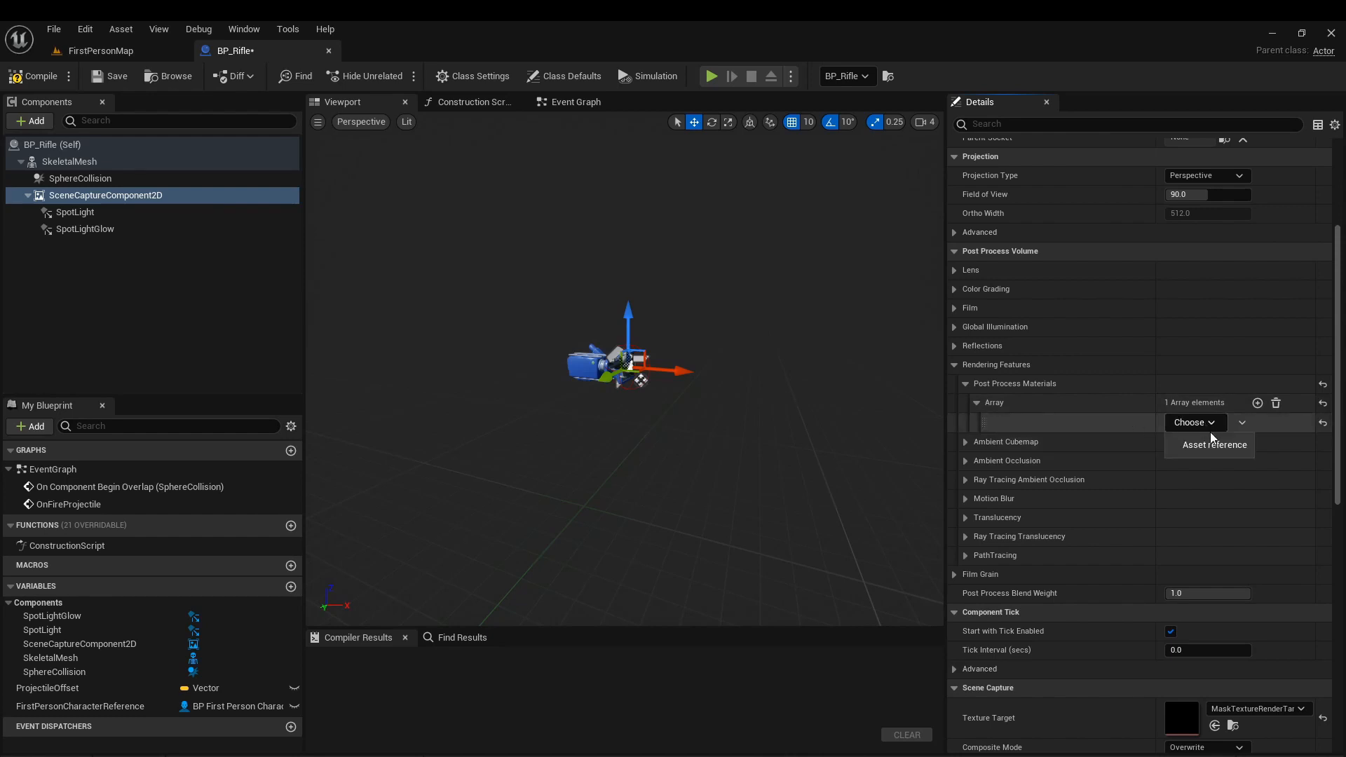
left_click(1211, 445)
Open the PP_Mask material from CustomArt and add a SceneTexture node to its graph.
left_click(168, 52)
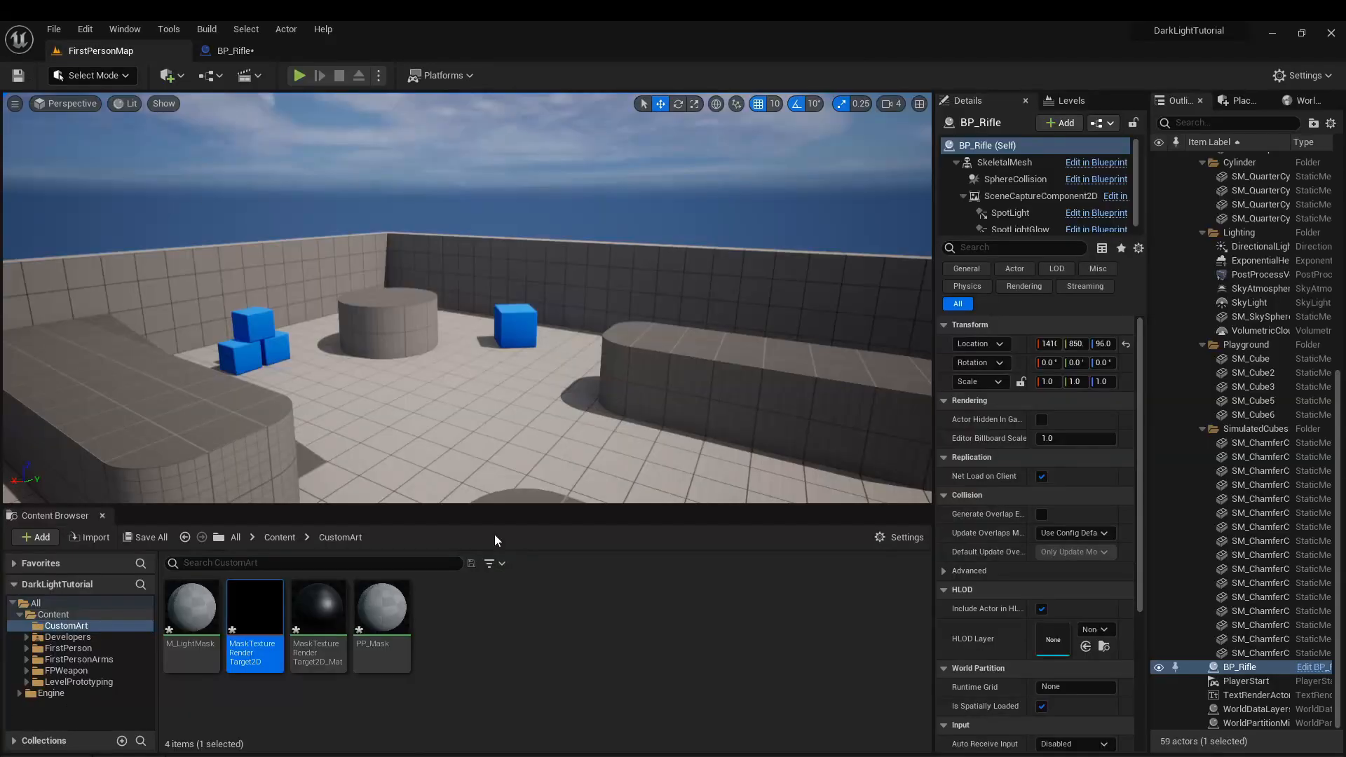
double_click(382, 610)
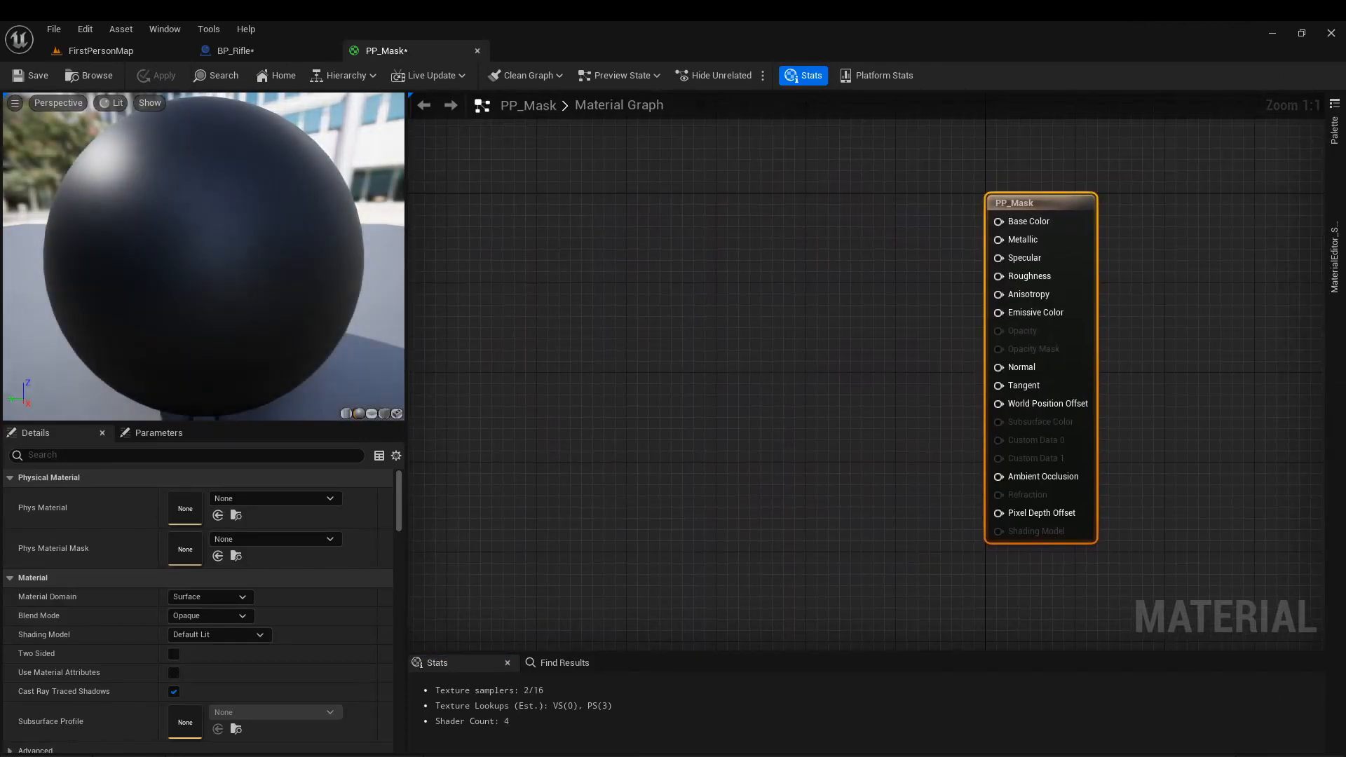
right_click(527, 313)
type("s")
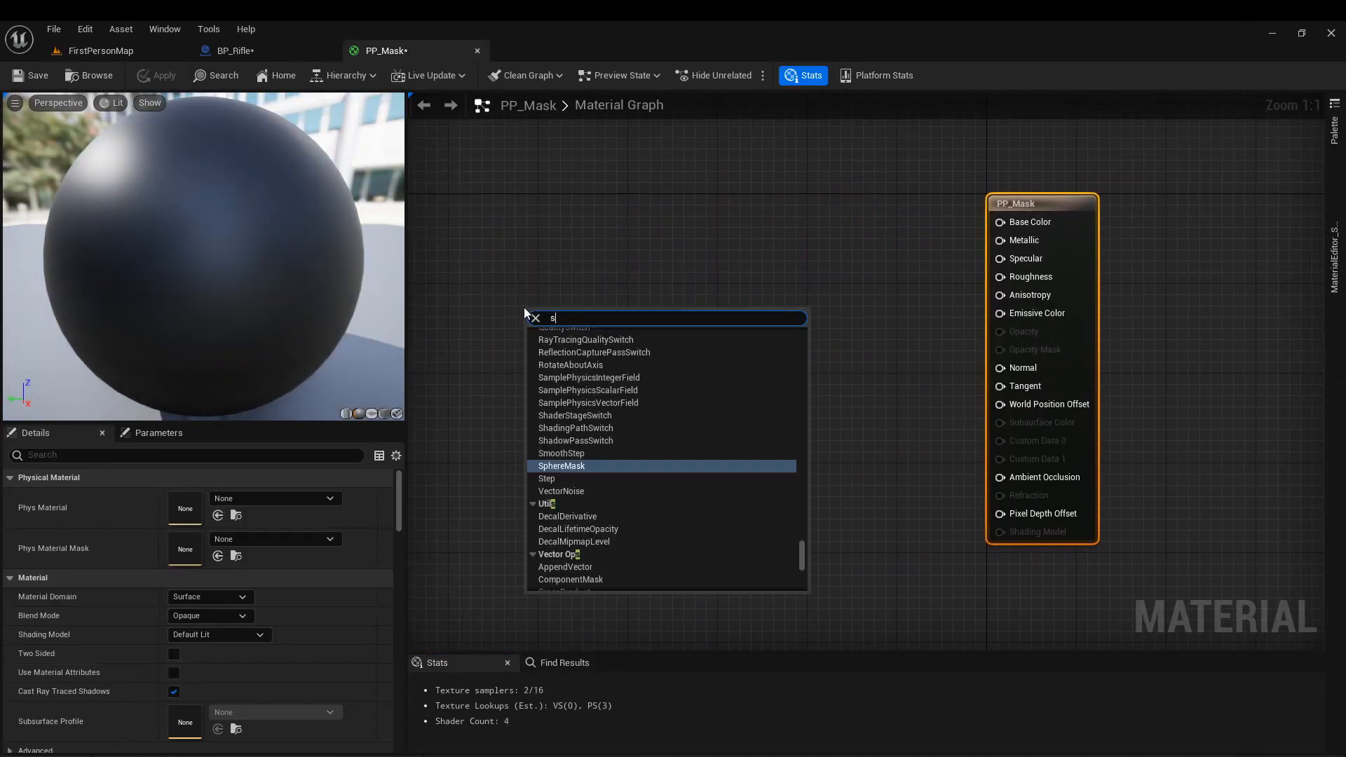
type("cene cap")
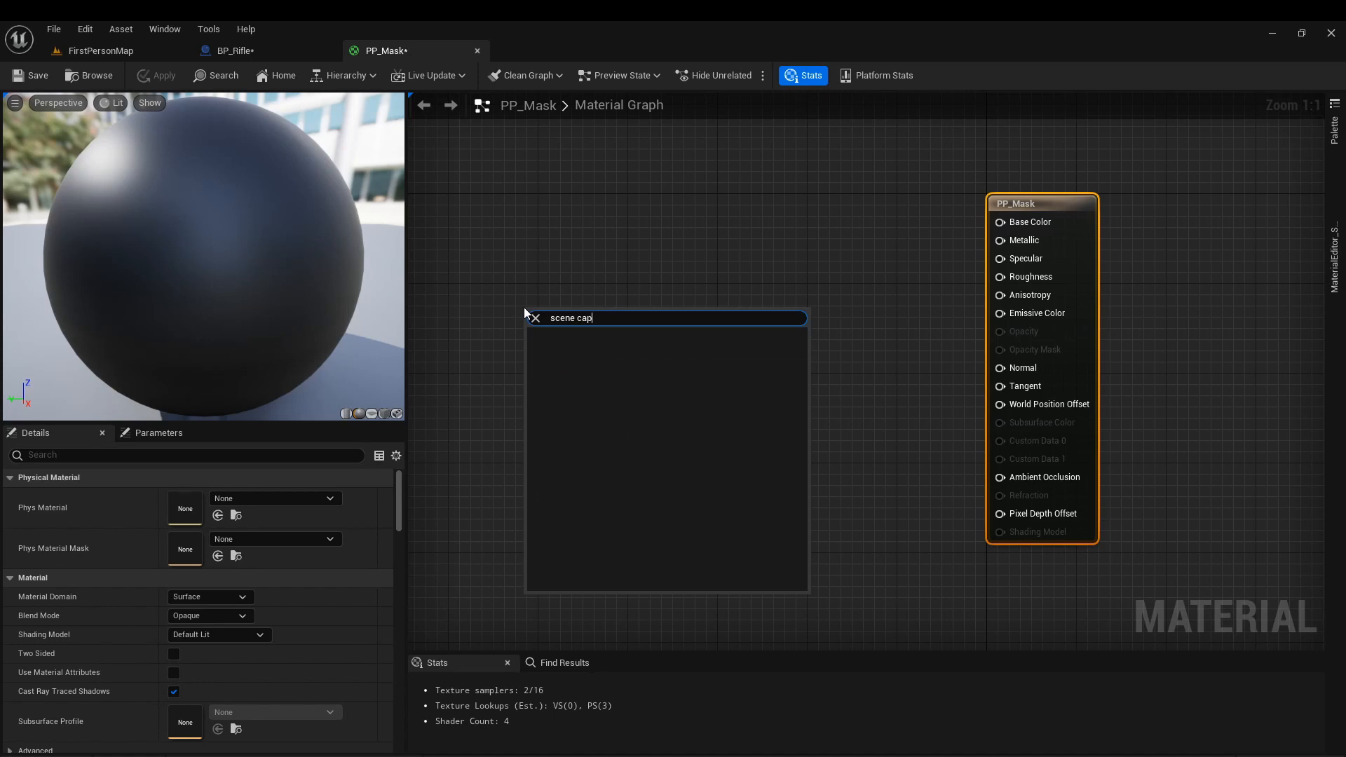
key("BackSpace")
key("BackSpace")
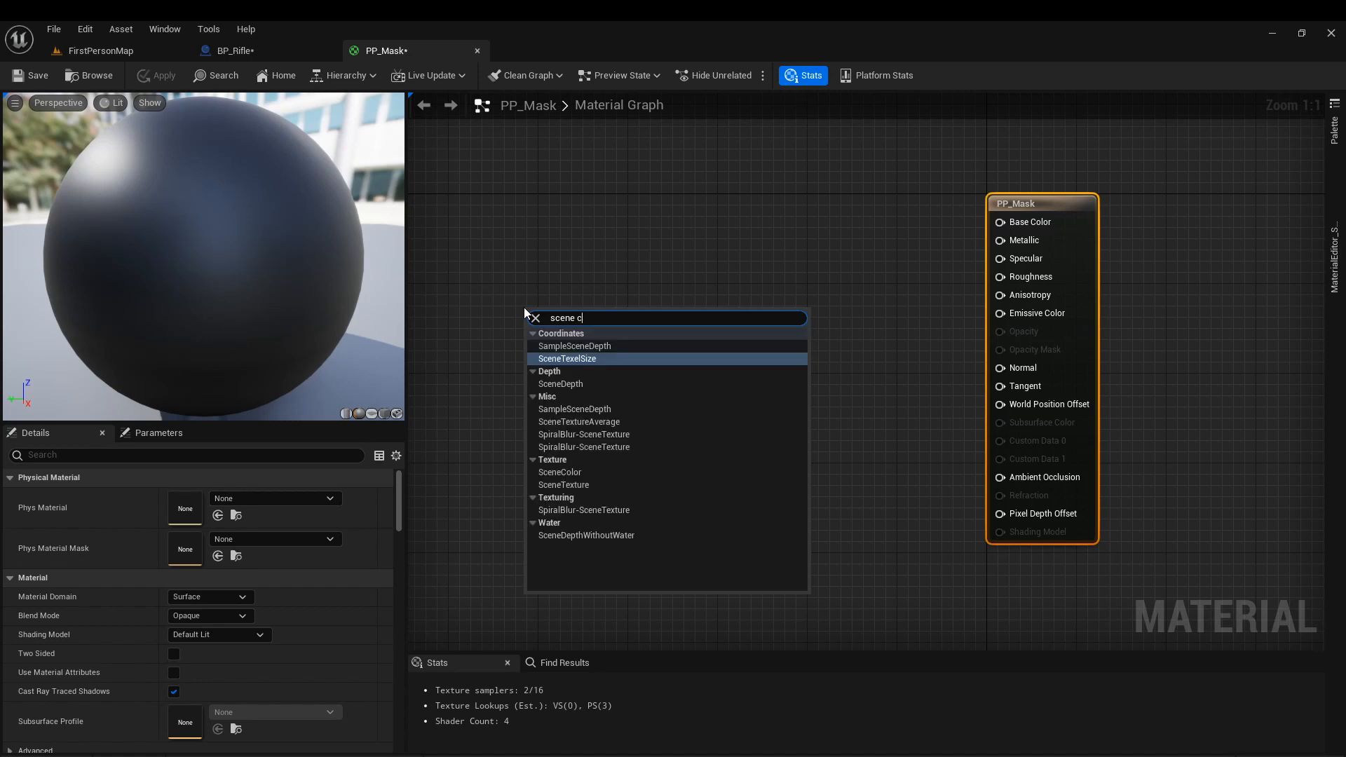
left_click(578, 484)
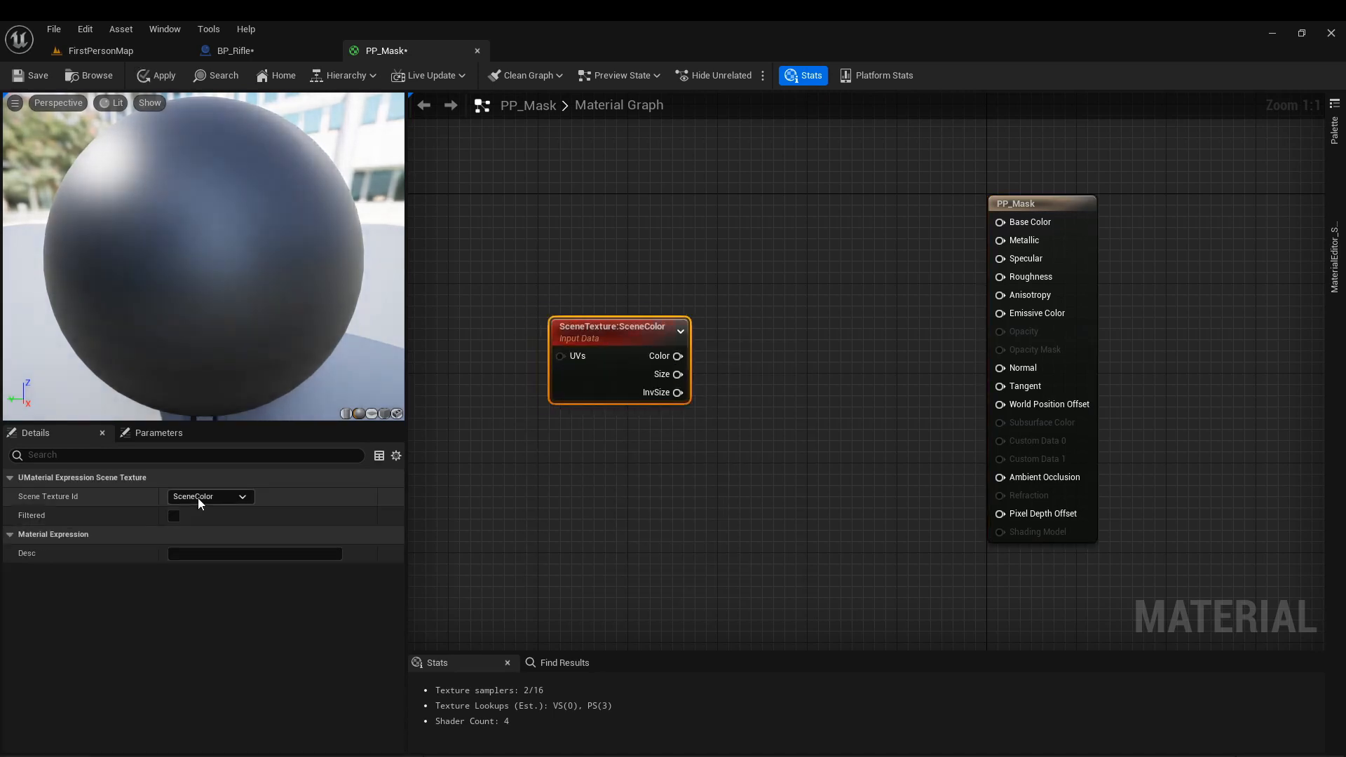
Set the SceneTexture node to Metallic and feed its Color output into input A of a new If node.
left_click(200, 497)
left_click(198, 292)
right_click_drag(769, 481, 712, 450)
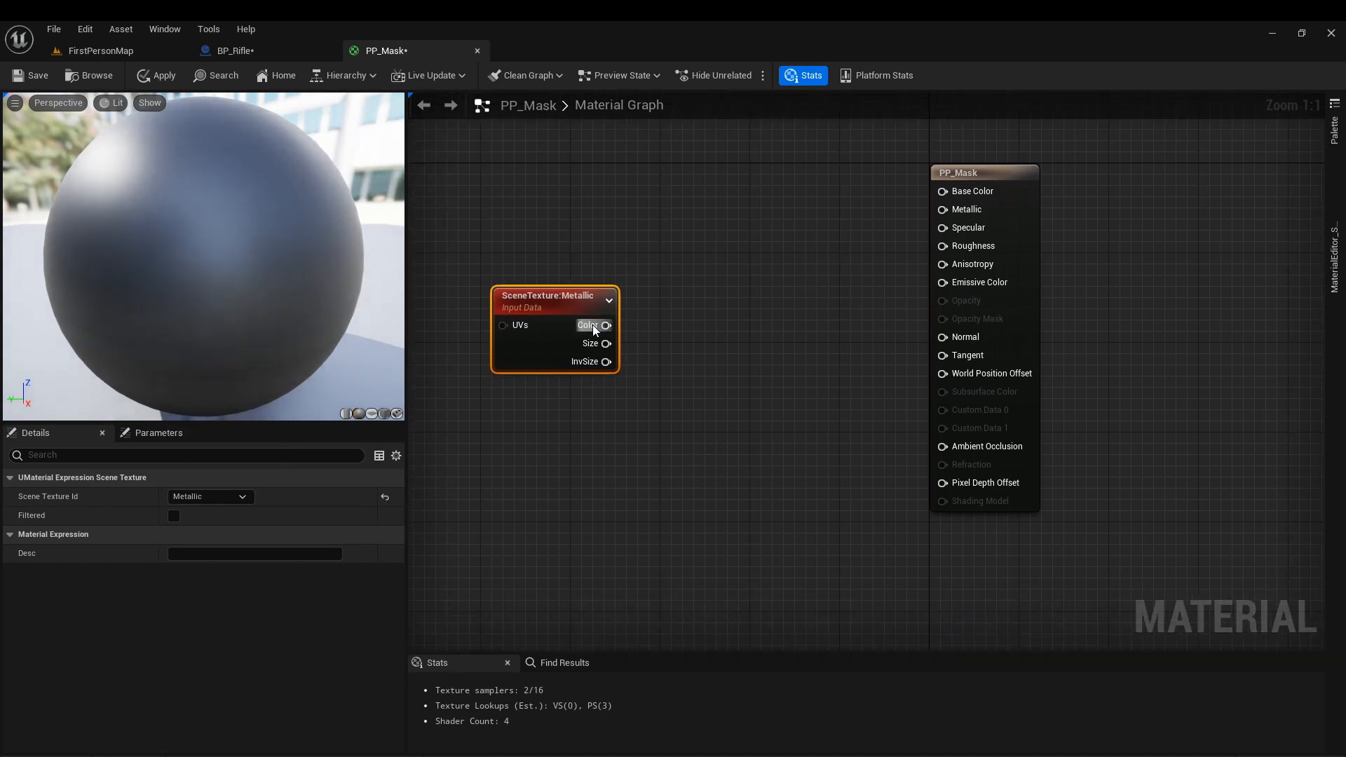
left_click_drag(584, 308, 681, 298)
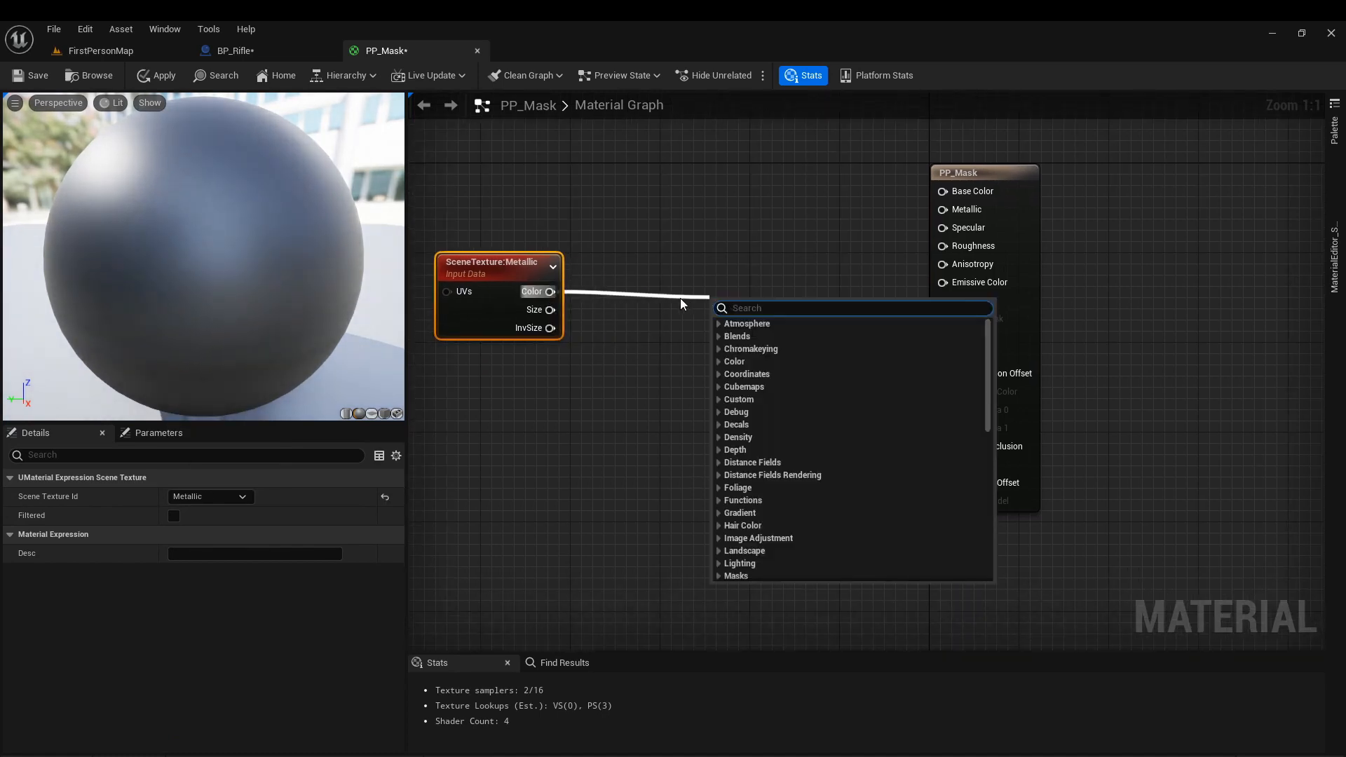
type("if")
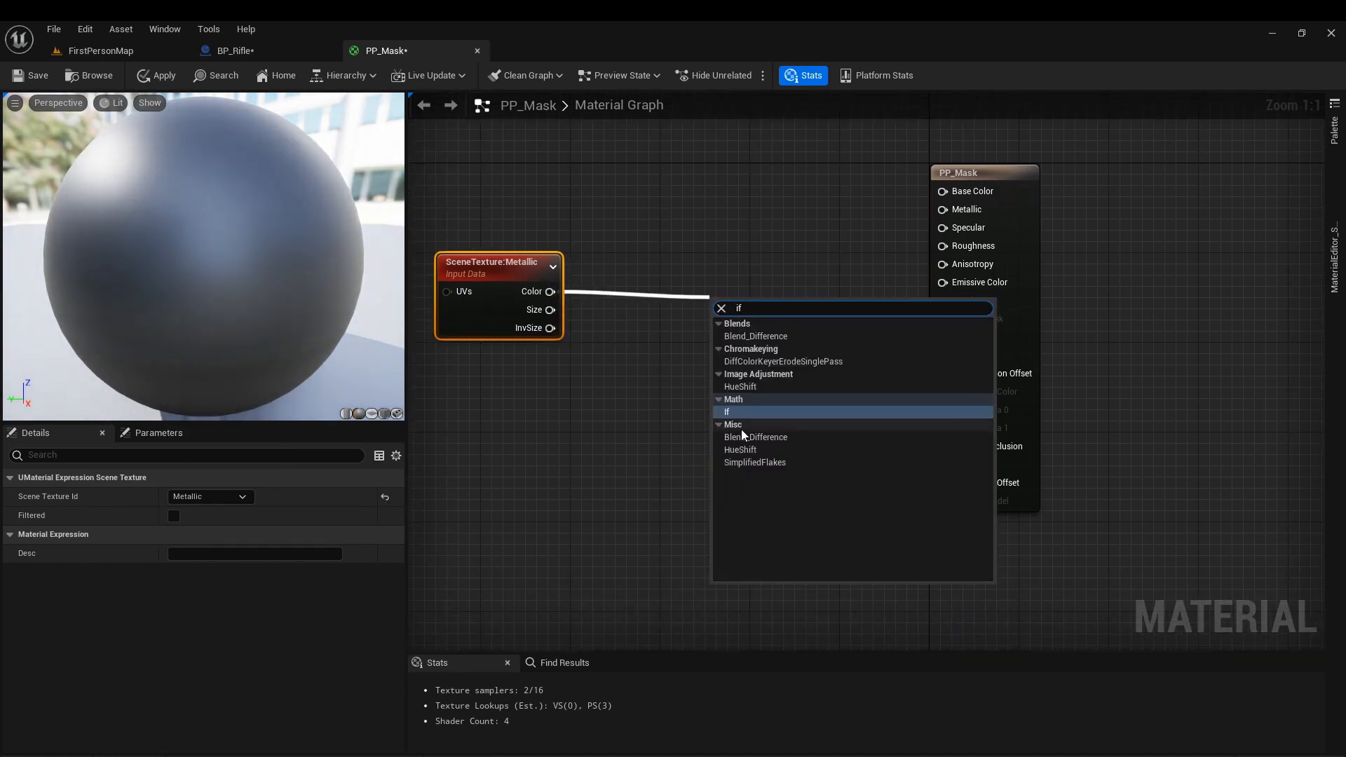
left_click(742, 411)
left_click_drag(747, 316, 743, 281)
left_click(639, 444)
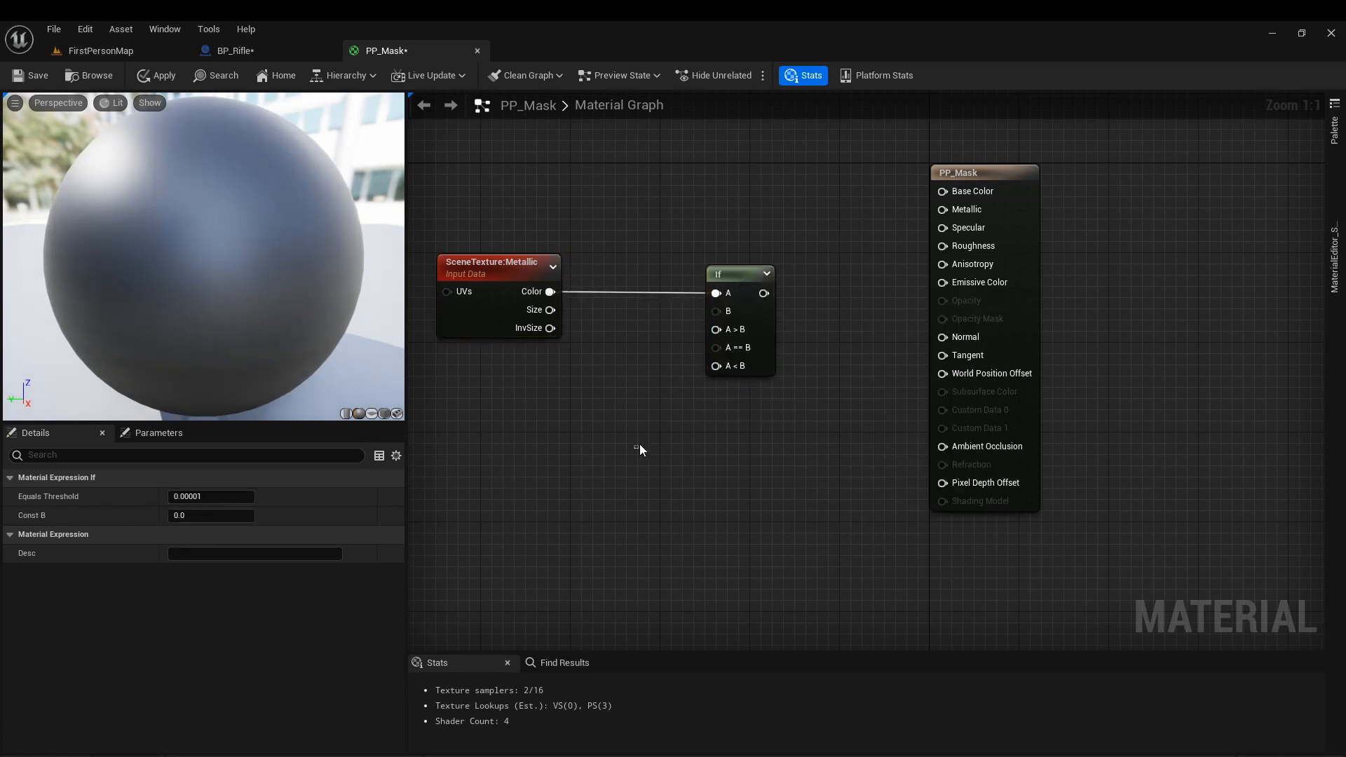
Set the If node's Equals Threshold to 0.01 and its Const B to 0.05.
left_click(745, 312)
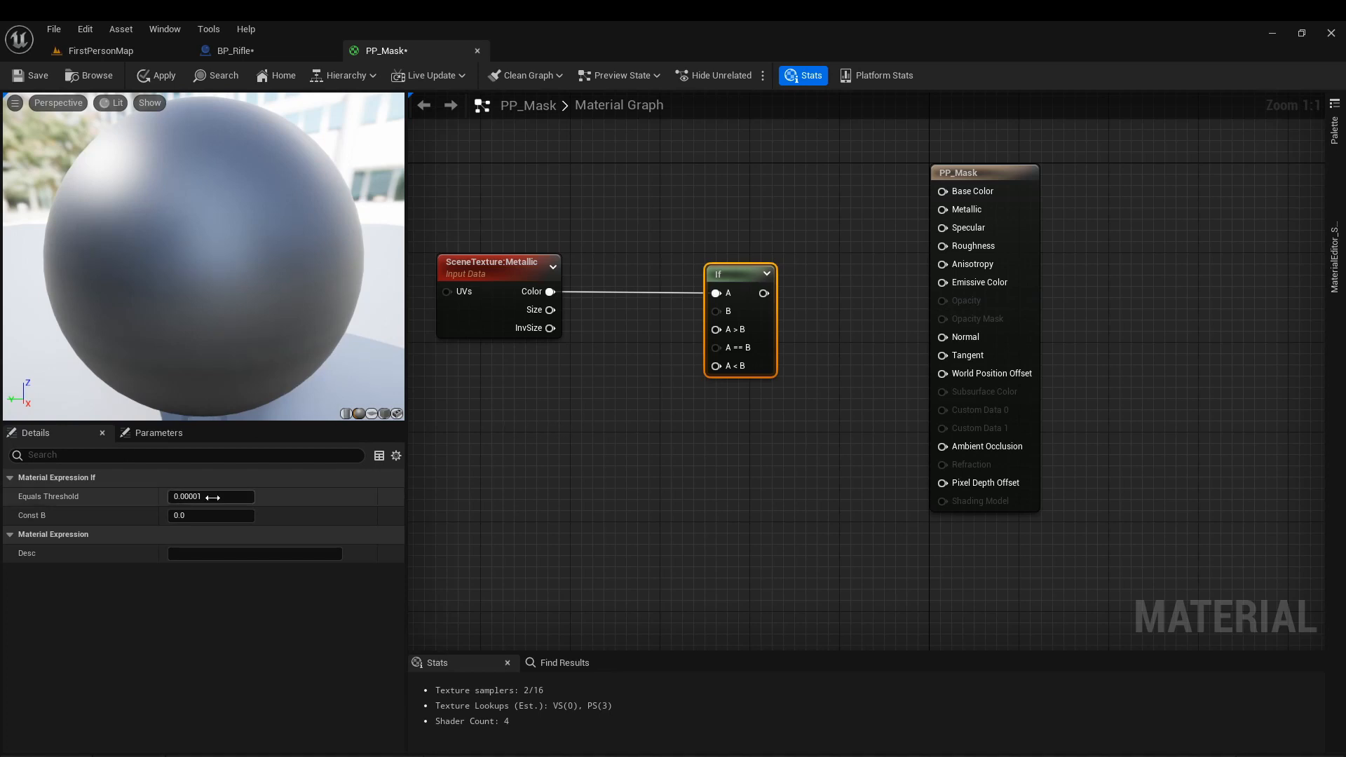
key("BackSpace")
type("1")
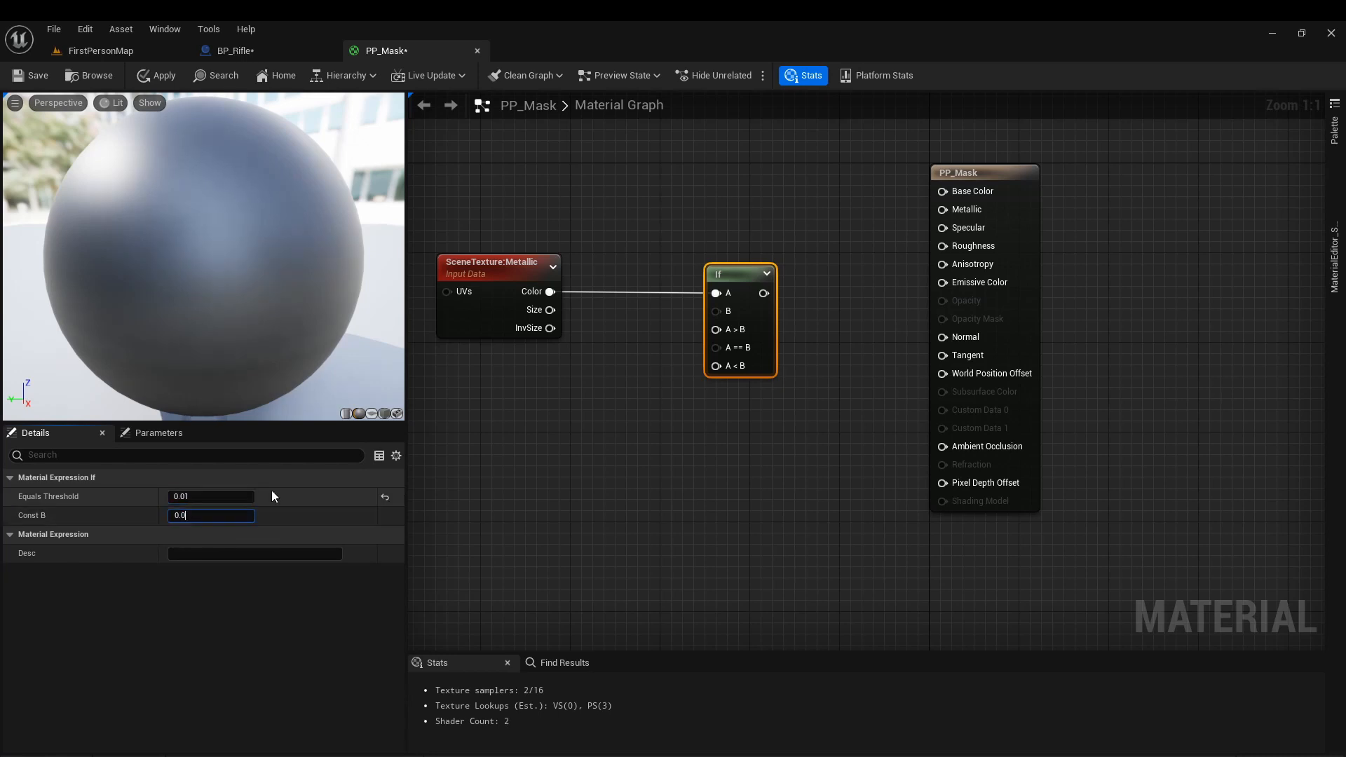
type("5")
key("Return")
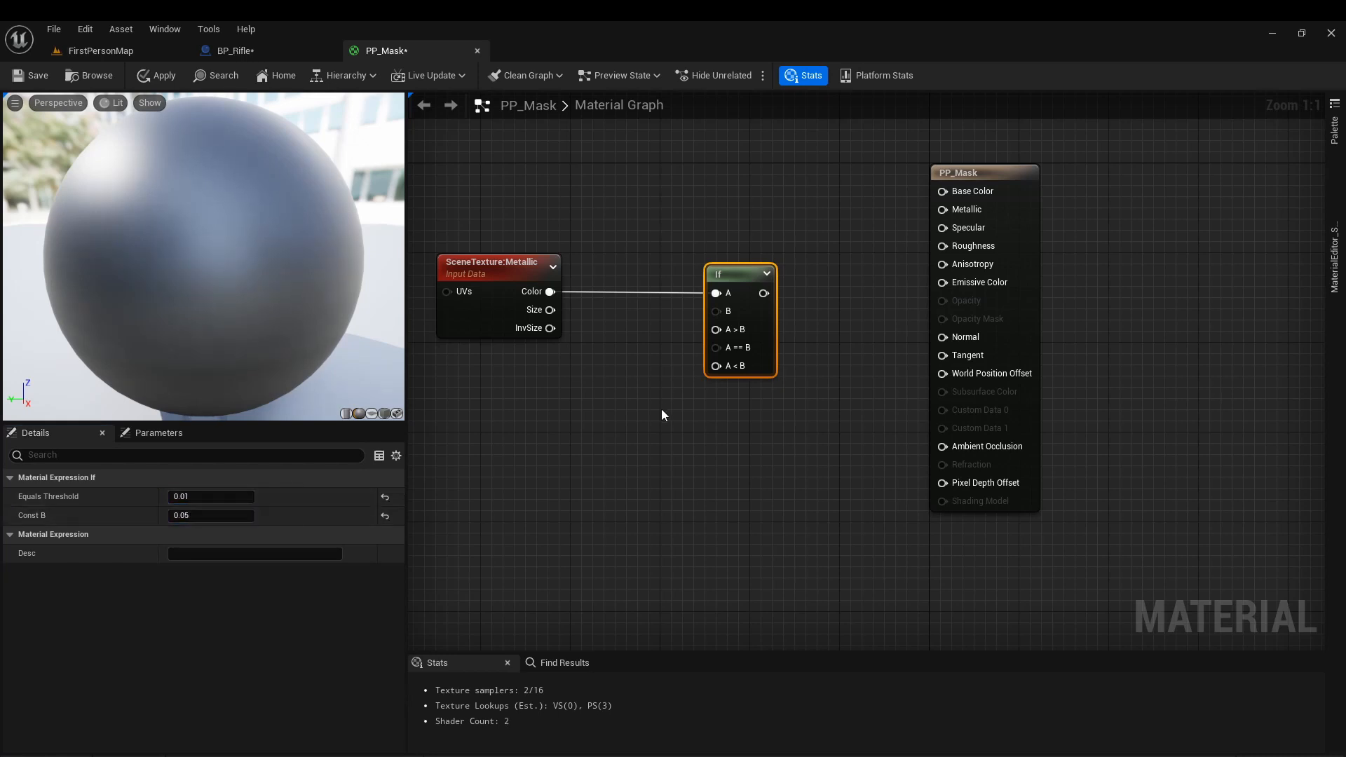
Wire a constant 0 into the If node's A > B and A < B inputs, and a constant 1 into A == B.
left_click(624, 325)
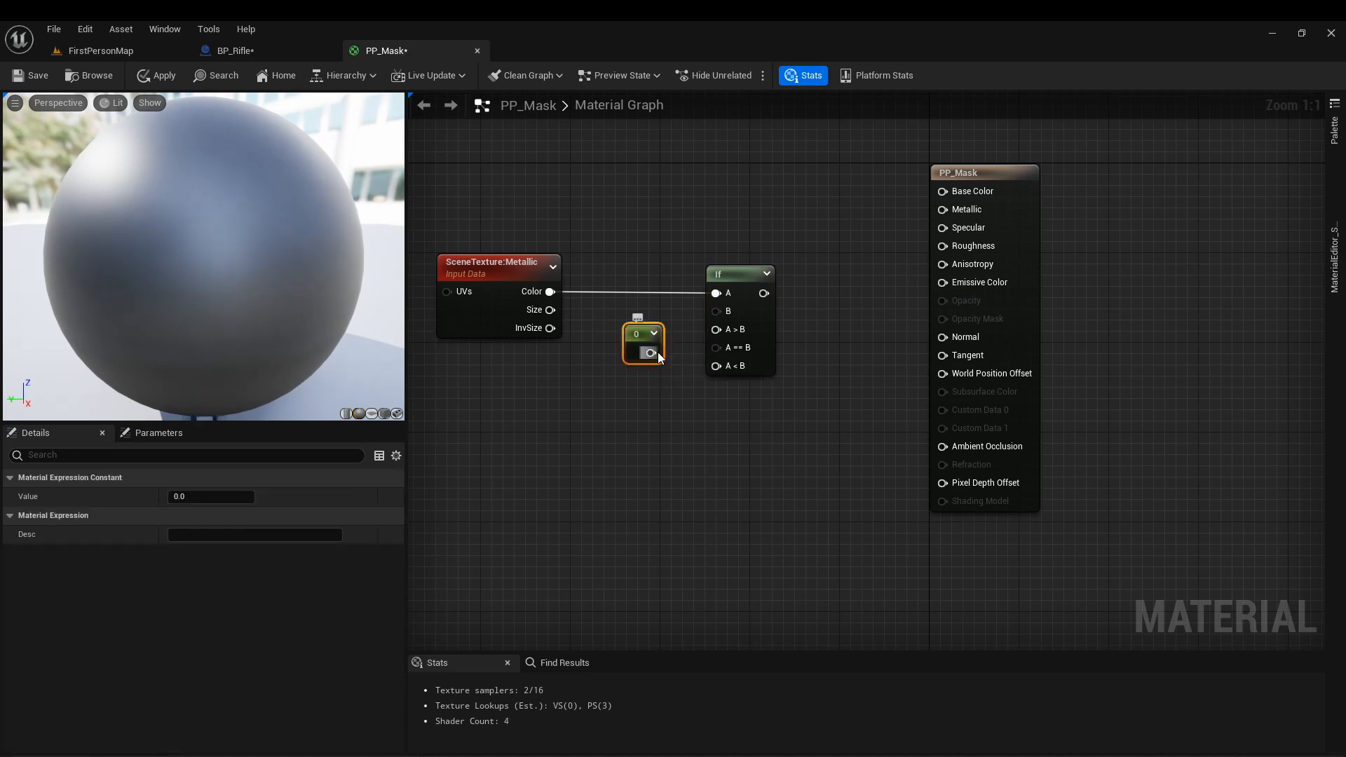
left_click_drag(658, 352, 734, 328)
left_click_drag(654, 353, 642, 322)
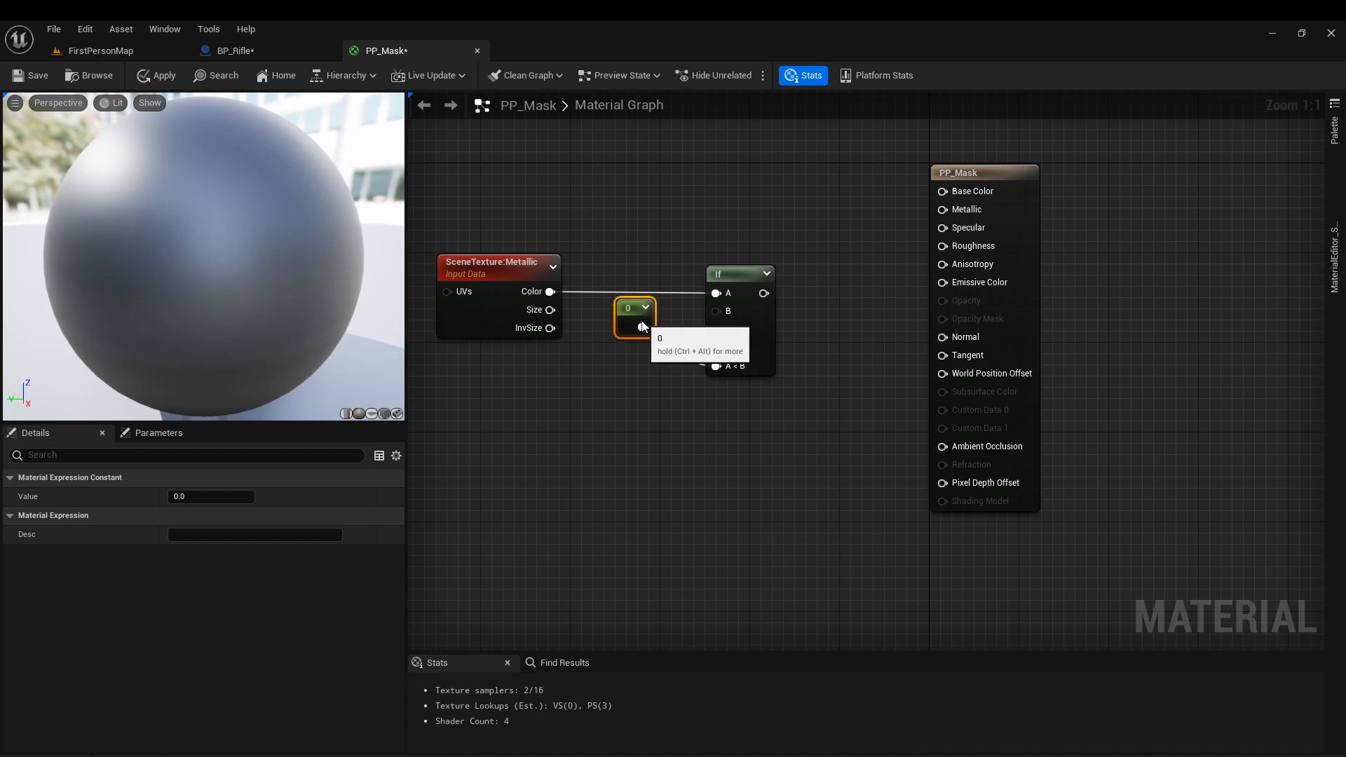
left_click(621, 363)
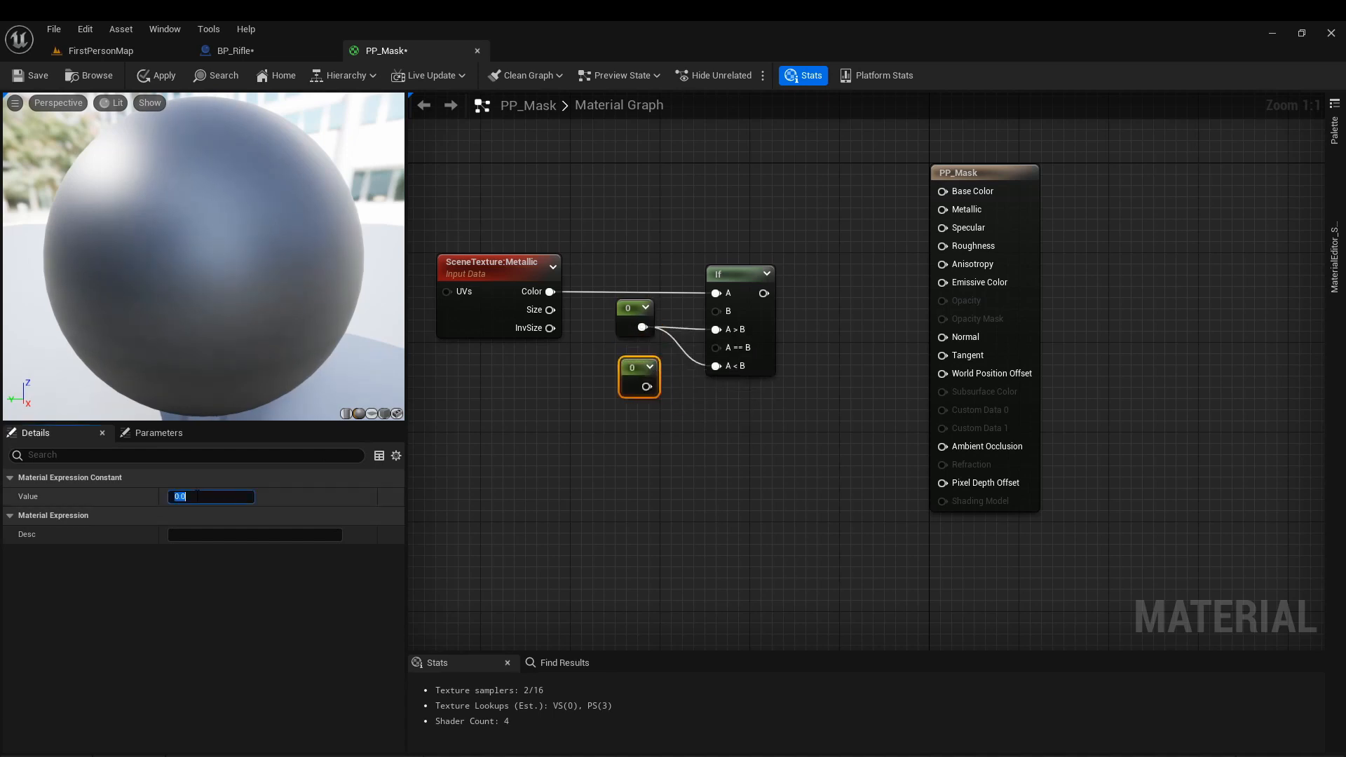
type("1")
left_click(646, 418)
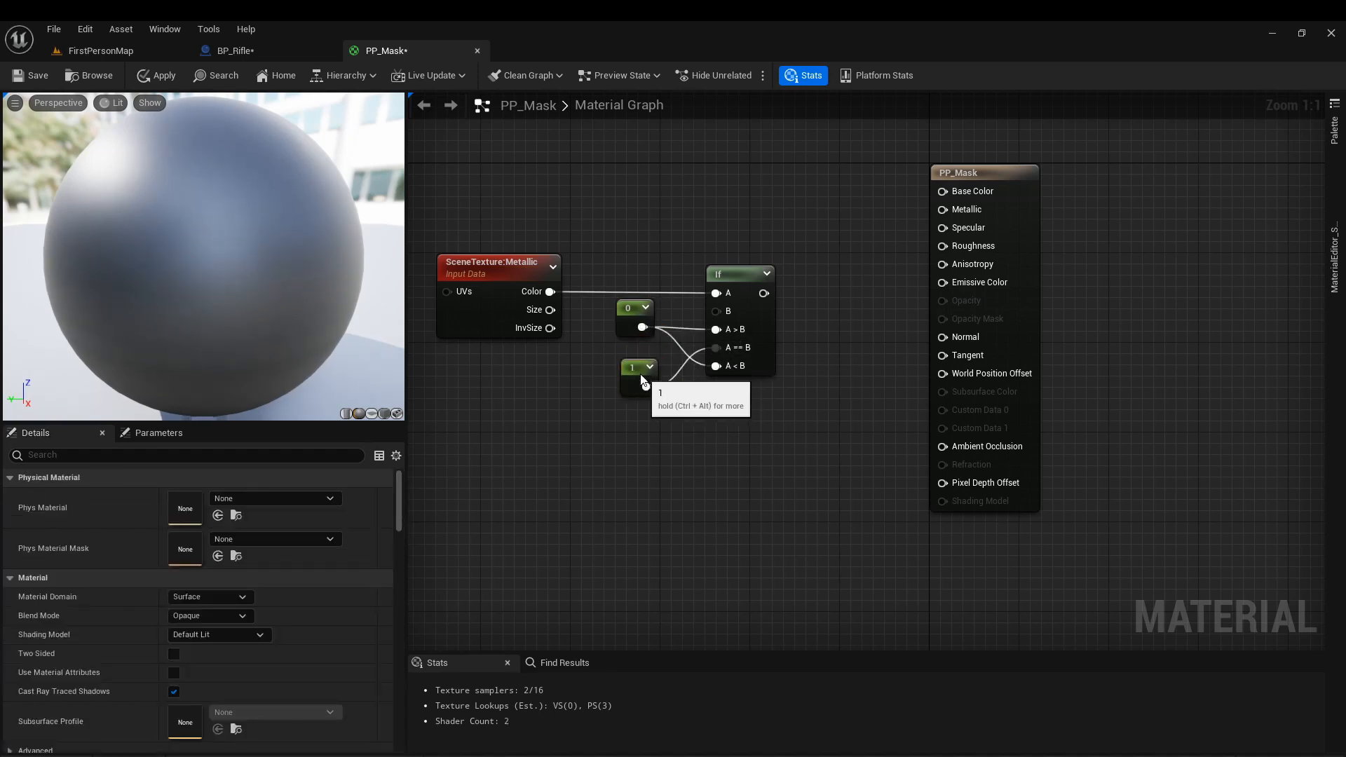
left_click_drag(643, 380, 627, 366)
Insert a ComponentMask limited to the R channel between the SceneTexture Color output and the If node's input A.
left_click_drag(529, 293, 574, 281)
type("com")
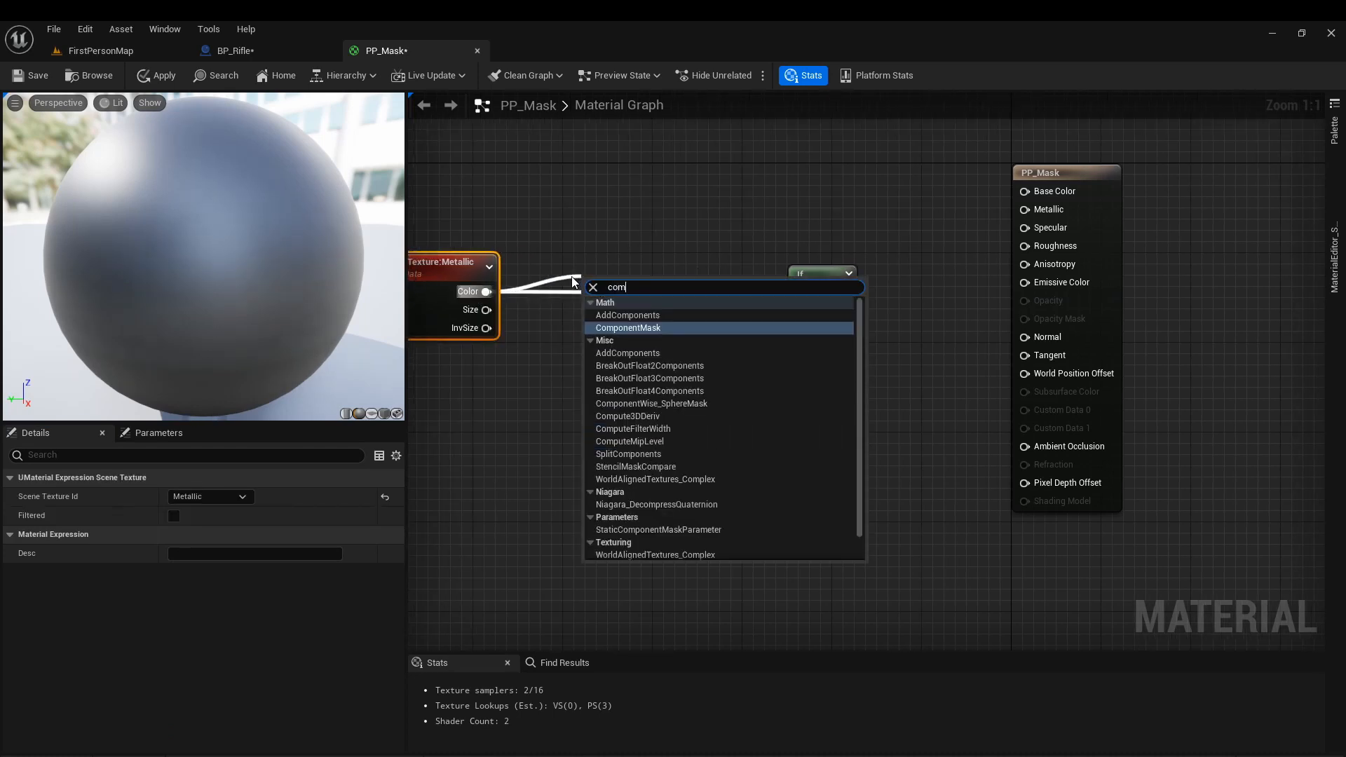
key("Return")
left_click(176, 516)
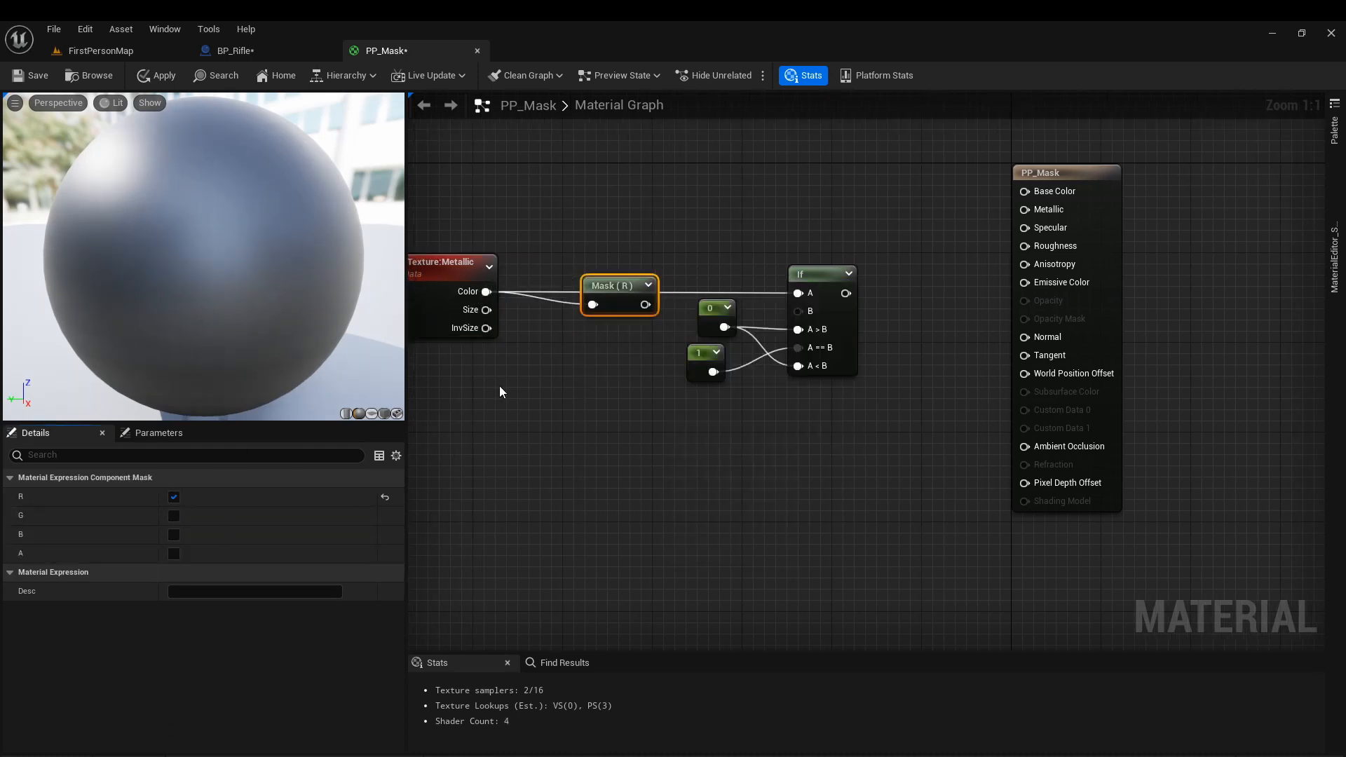
mouse_move(646, 305)
left_mouse_down()
mouse_move(819, 298)
mouse_move(671, 301)
mouse_move(647, 286)
left_mouse_up()
Connect the If output to Emissive Color and set the material domain to Post Process.
left_click_drag(844, 293, 1056, 284)
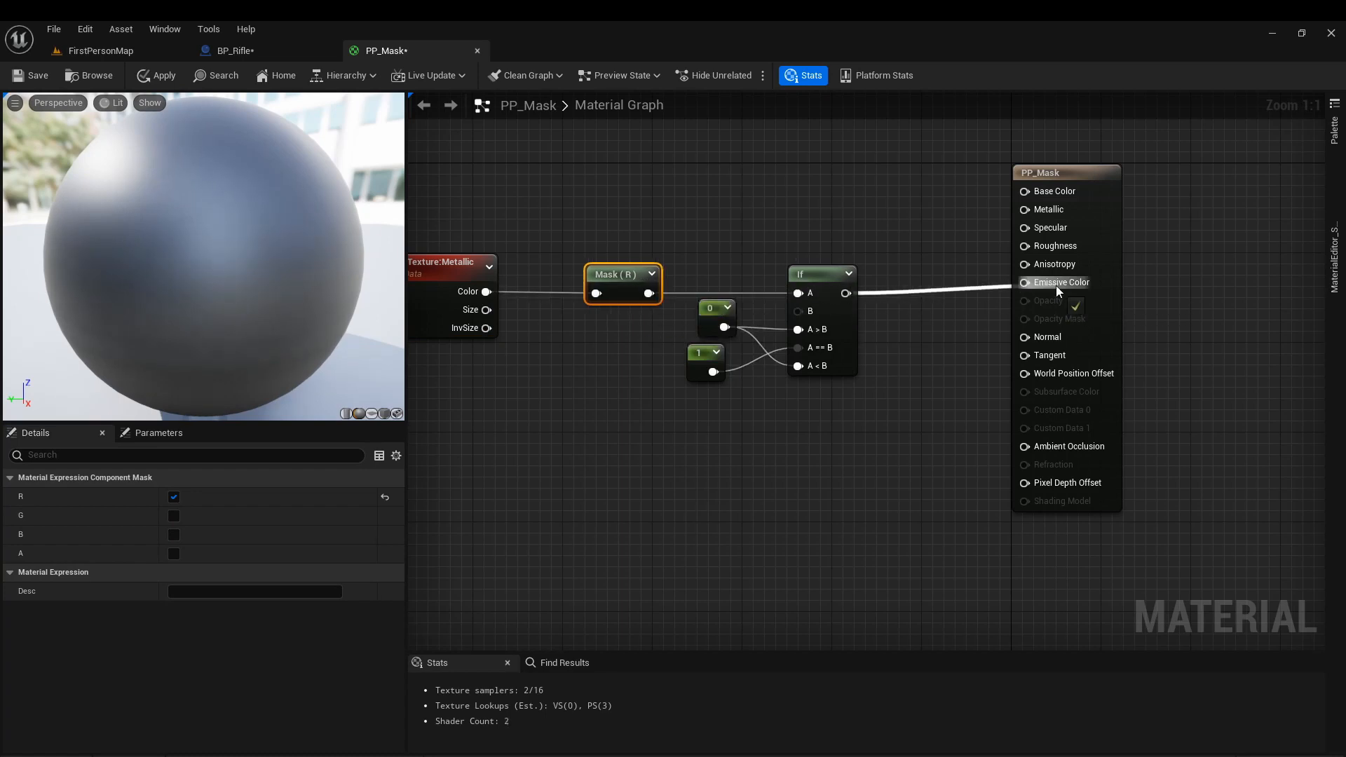
left_click(1113, 267)
left_click(210, 597)
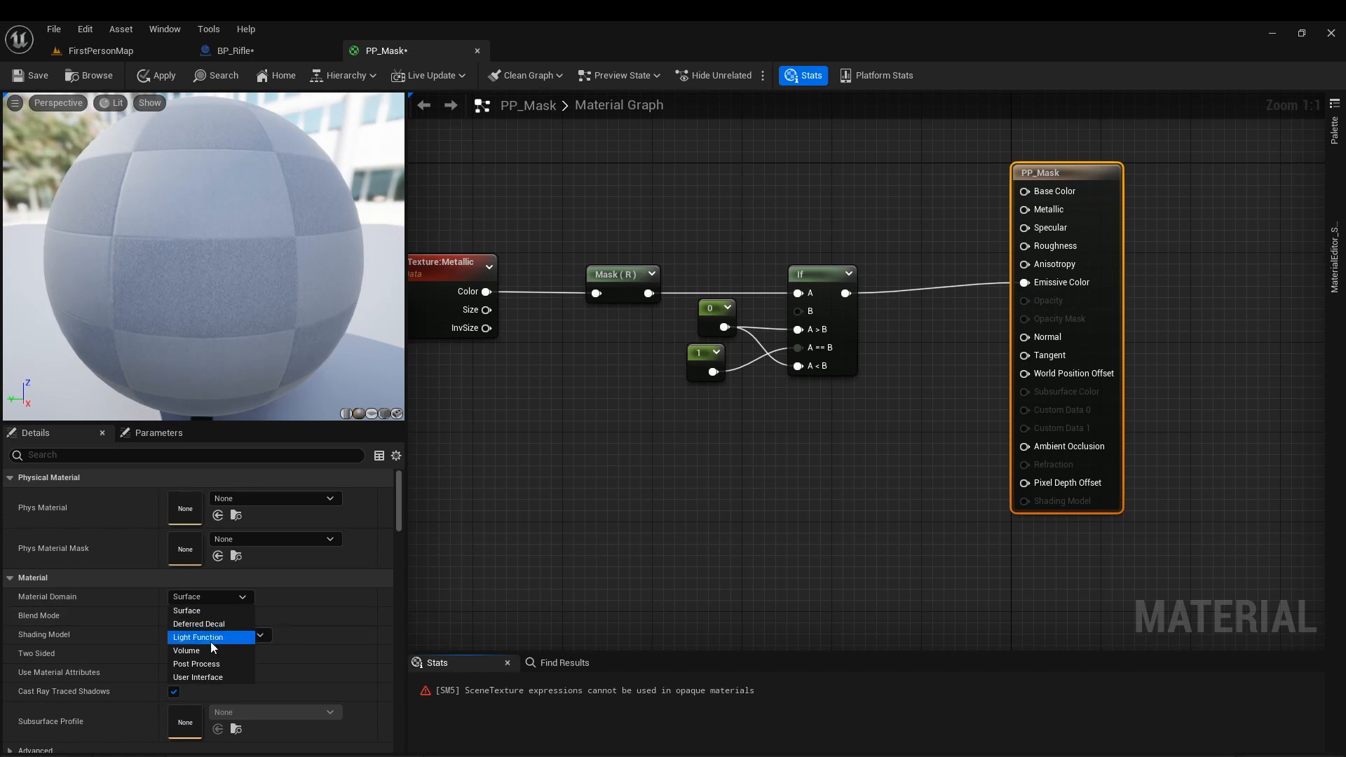
left_click(196, 664)
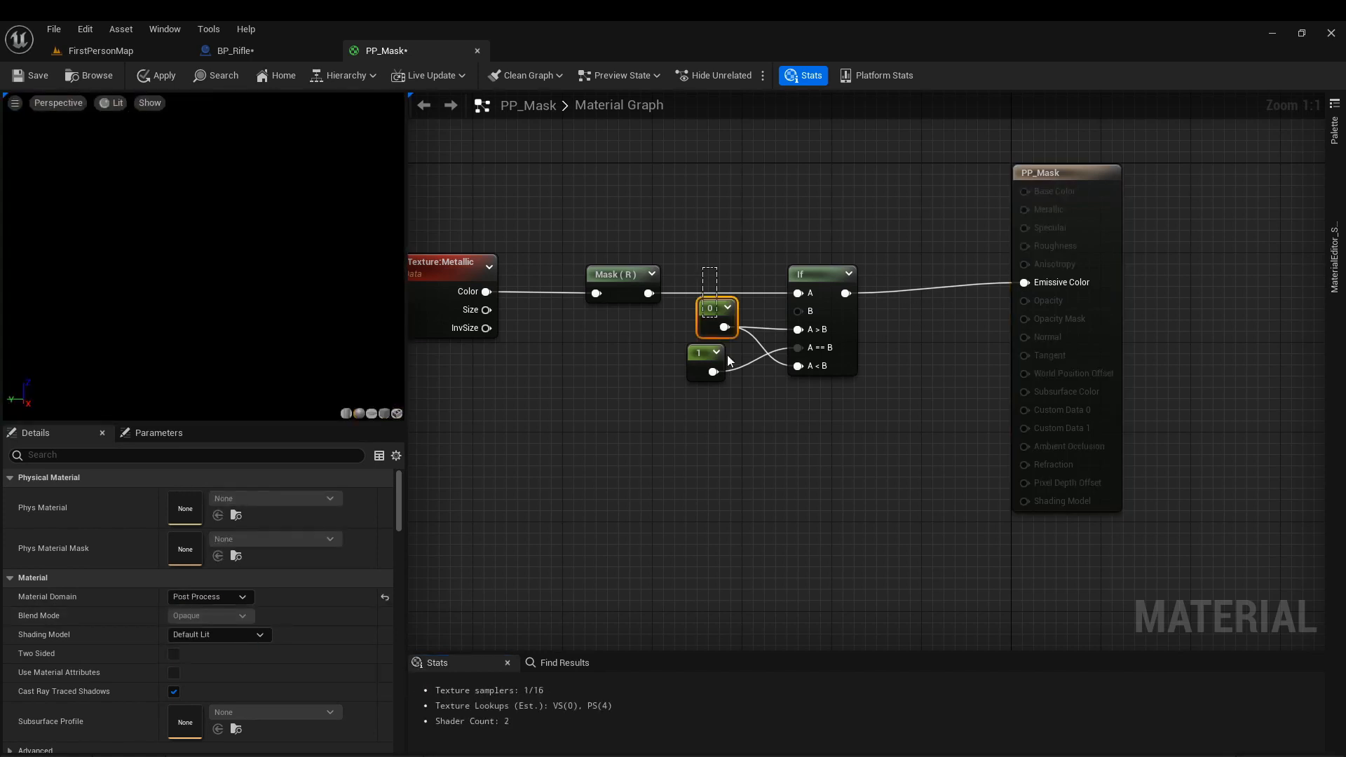
Align the two constants and the output node in the graph, and apply and save the PP_Mask material.
left_click_drag(728, 356, 730, 361)
key("shift+a")
left_click_drag(1045, 164, 1024, 176)
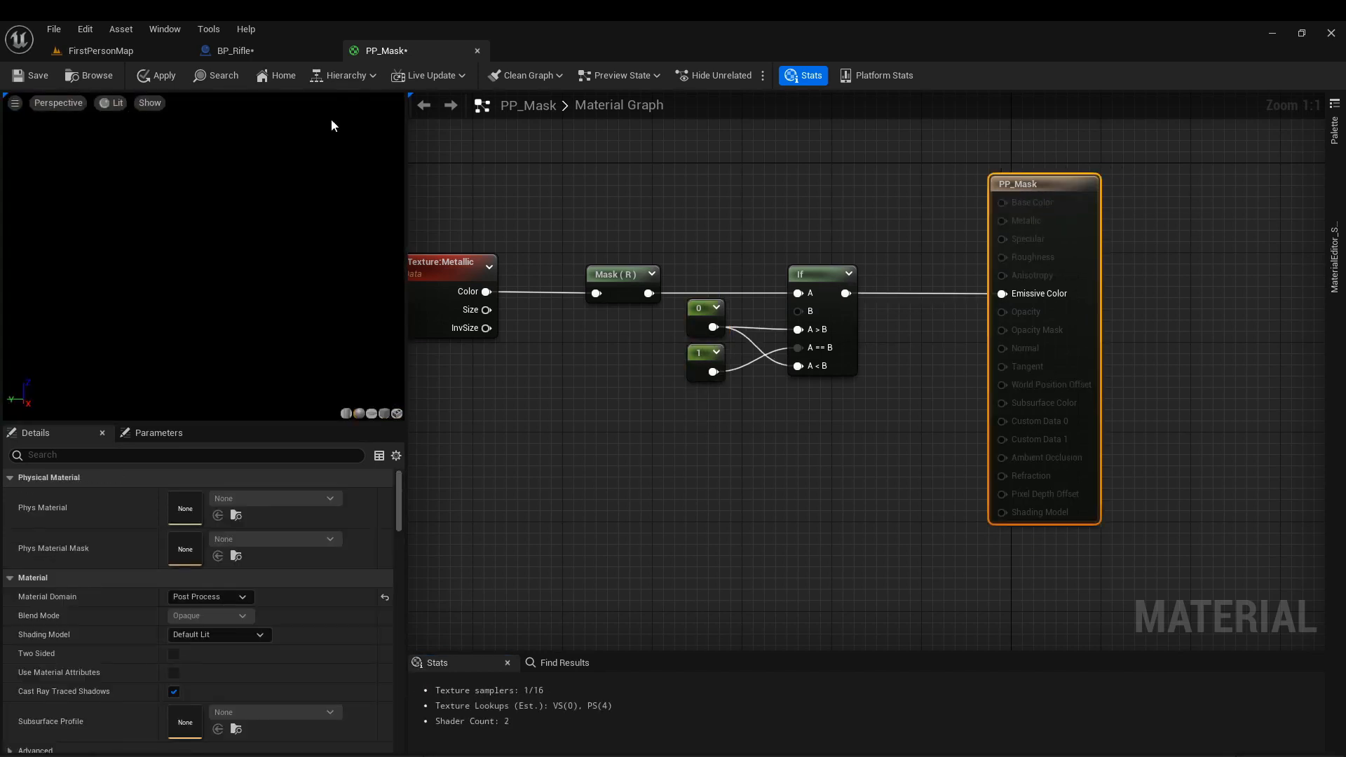
left_click(155, 75)
left_click(32, 76)
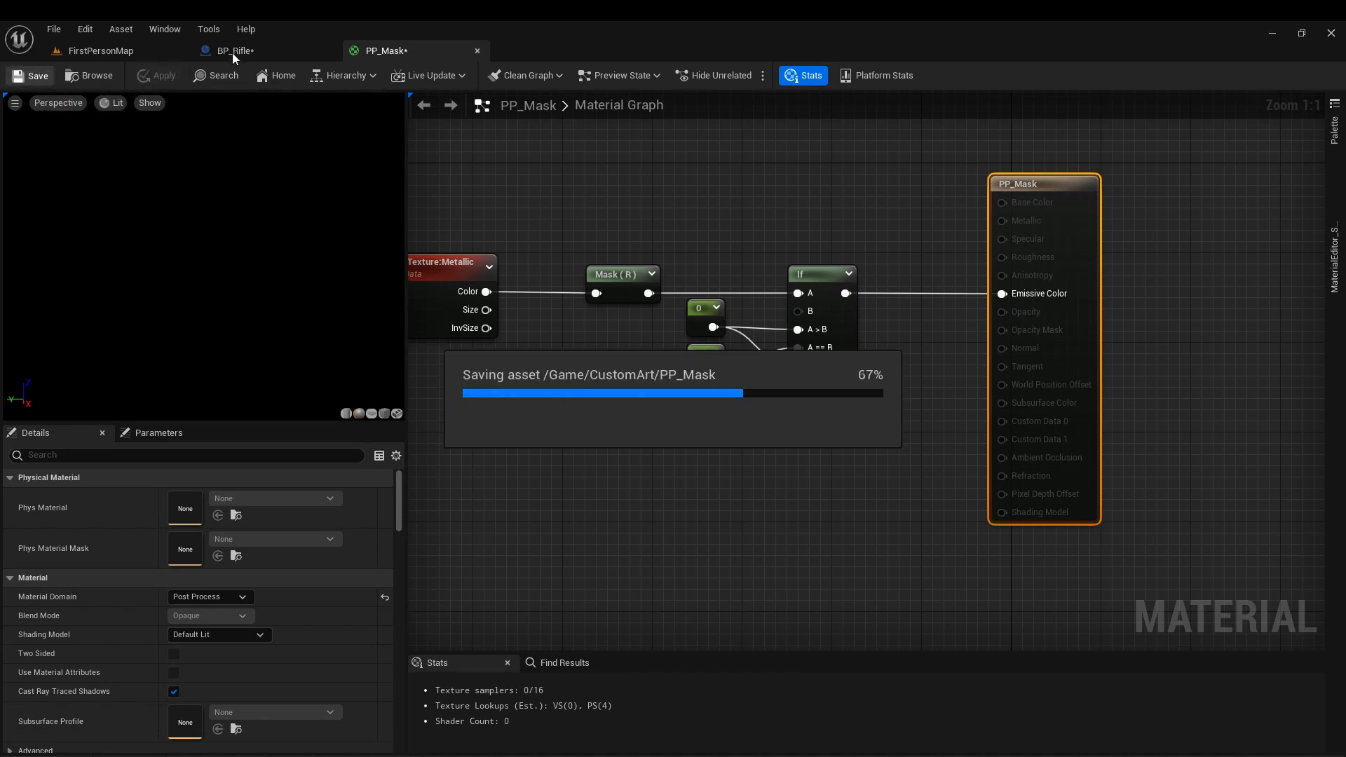
Place a Plane shape on the floor of FirstPersonMap and rotate it about -90 degrees on X so it stands upright.
left_click(77, 51)
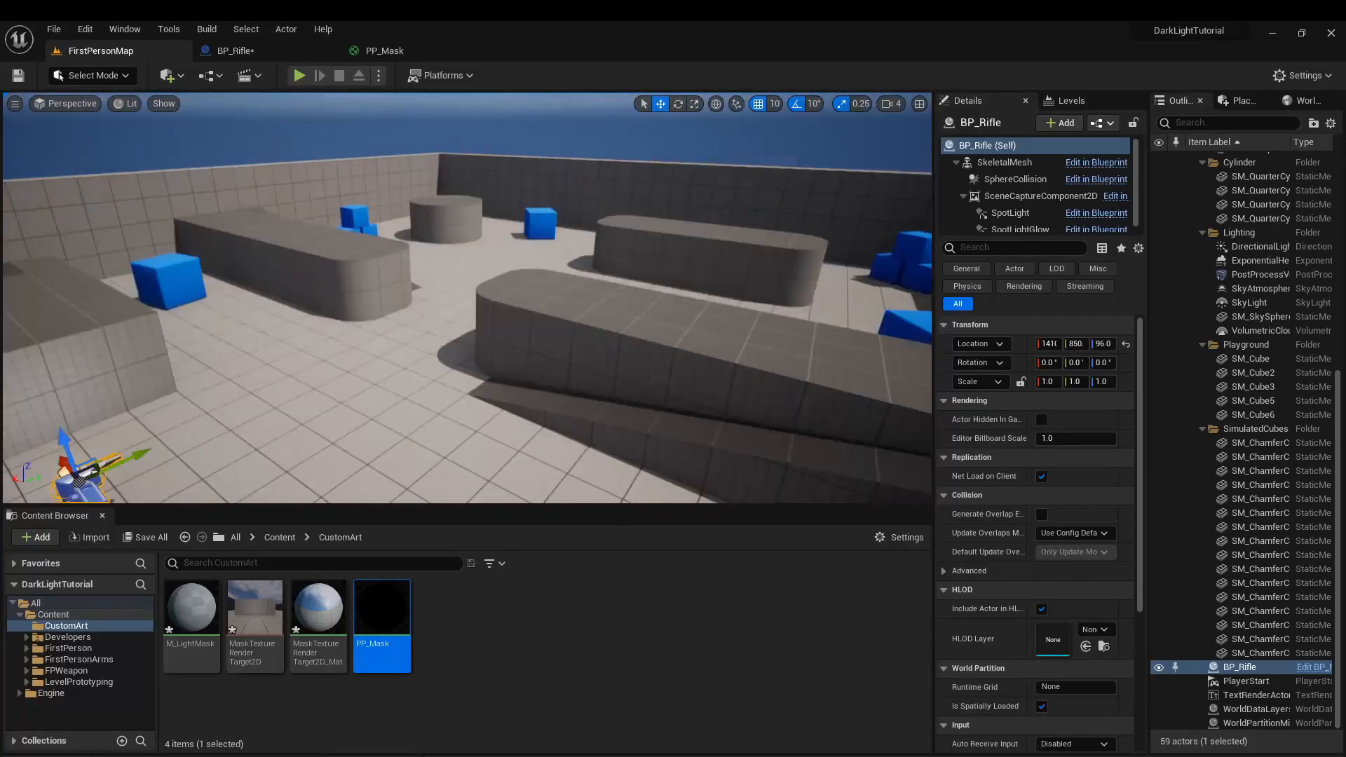
left_click(1241, 100)
left_click(1226, 150)
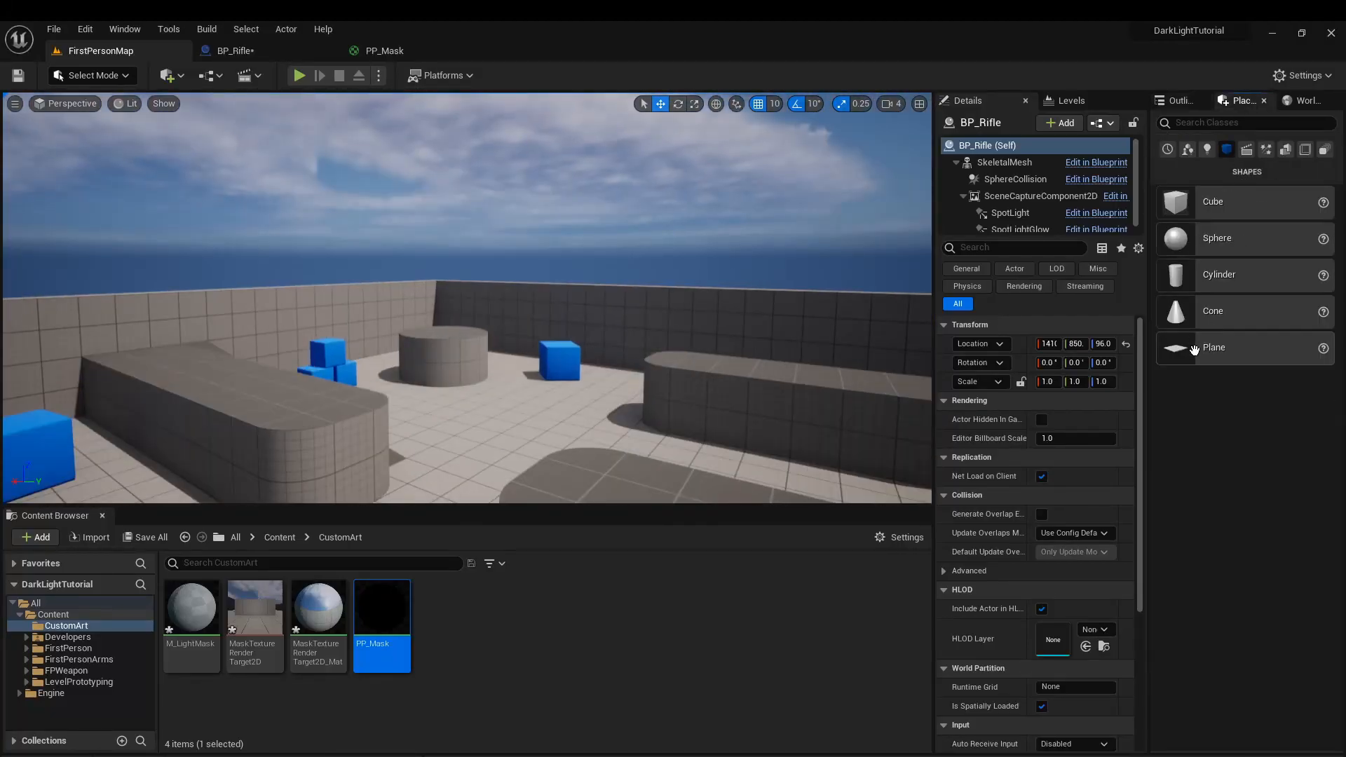
left_click_drag(1194, 350, 556, 397)
key("e")
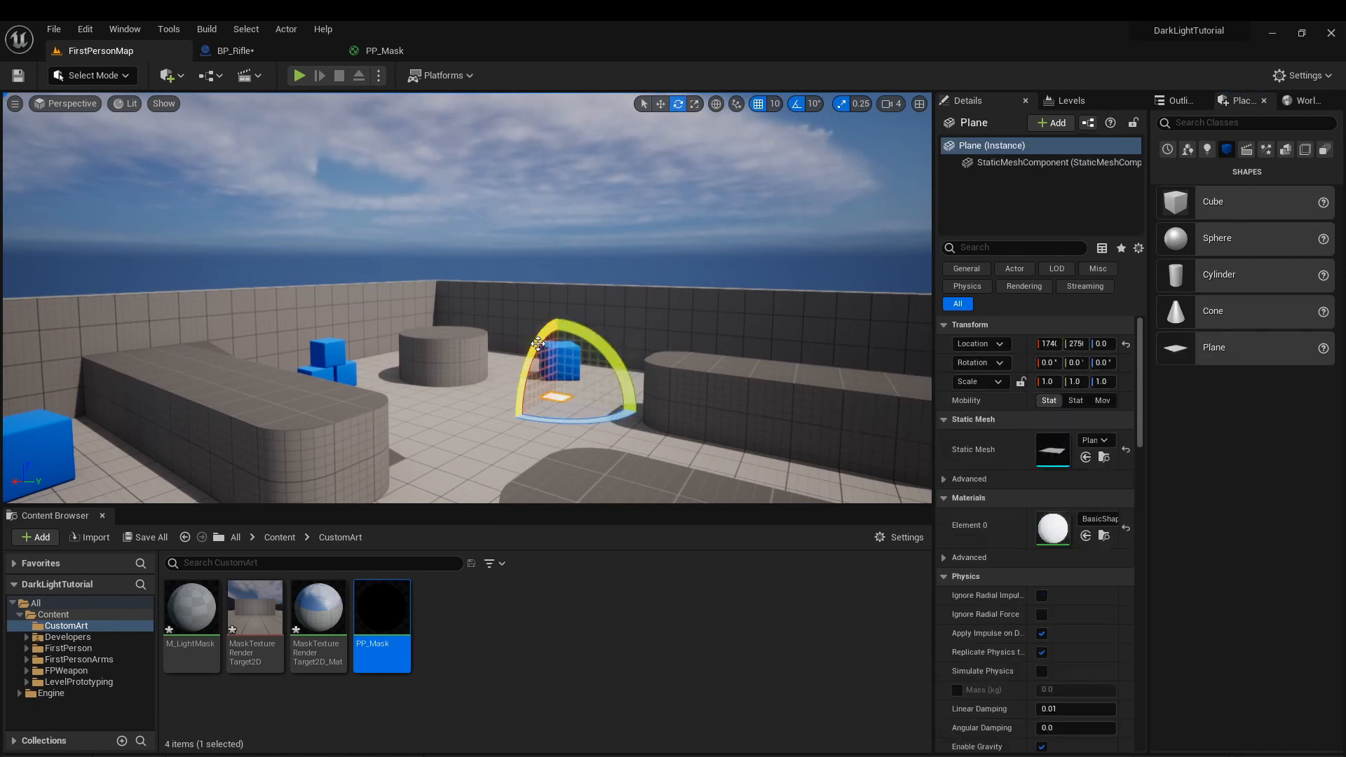
left_click_drag(538, 343, 599, 334)
key("w")
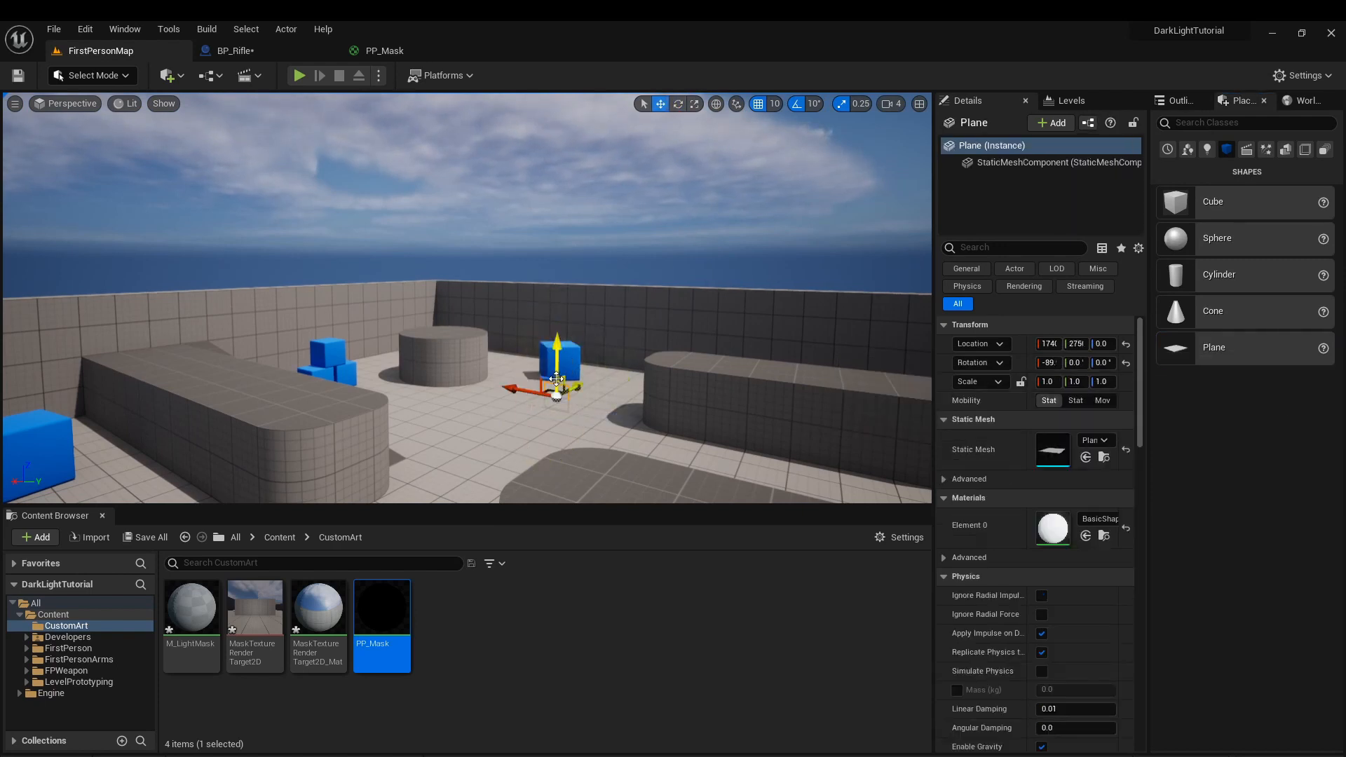
Scale the plane uniformly to about 14.2 and move it above the arena's boundary wall, to a height of about 1070.
left_click_drag(596, 429, 790, 578)
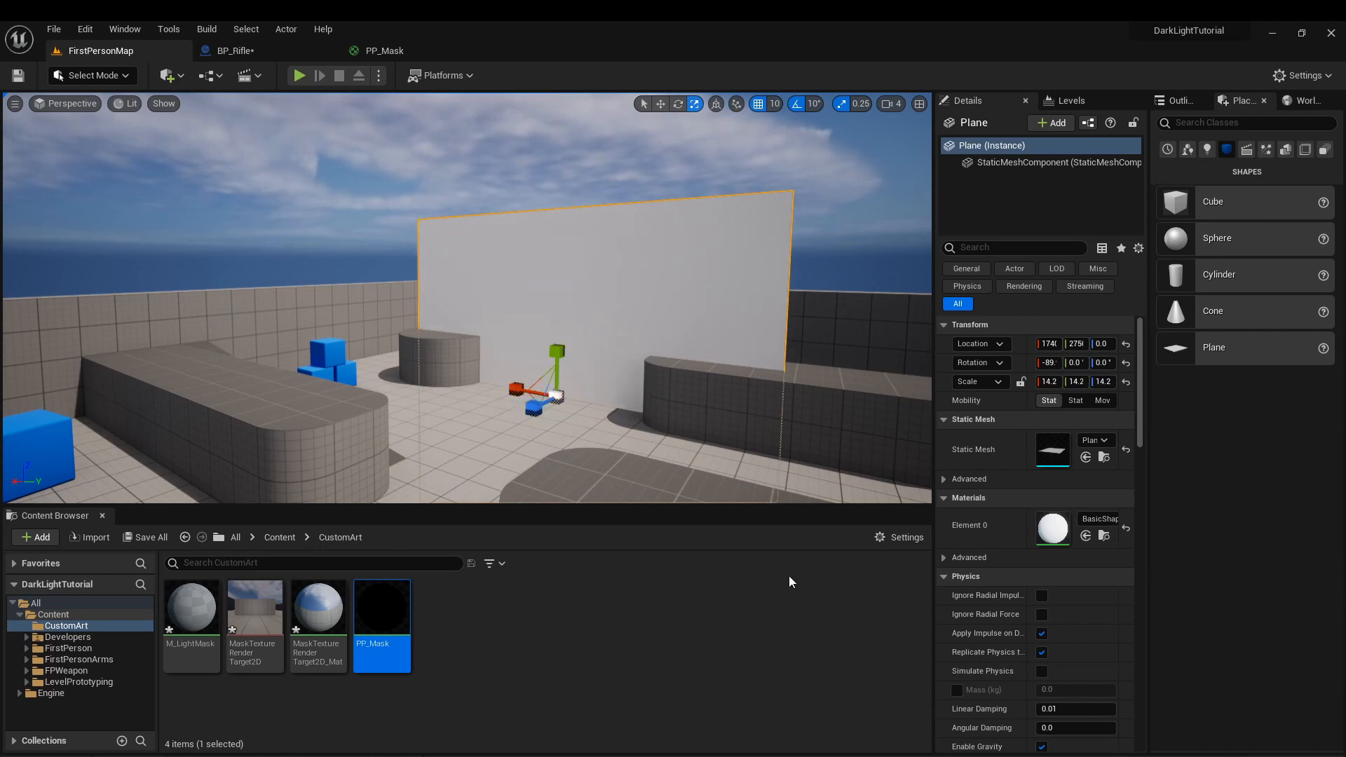
mouse_move(704, 381)
right_mouse_down()
mouse_move(596, 400)
mouse_move(617, 420)
mouse_move(701, 402)
right_mouse_up()
key("s")
key("w")
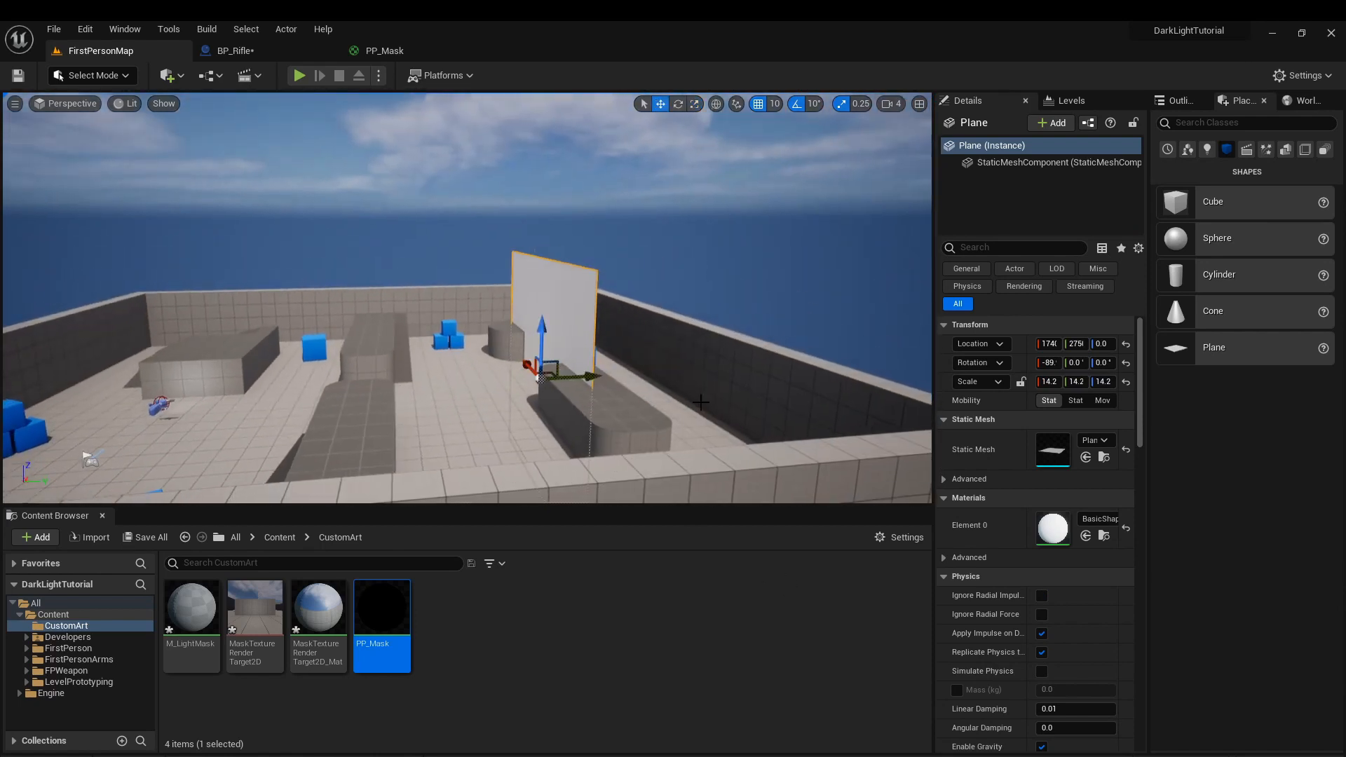
left_click_drag(559, 361, 697, 173)
key("w")
right_click_drag(697, 174, 730, 148)
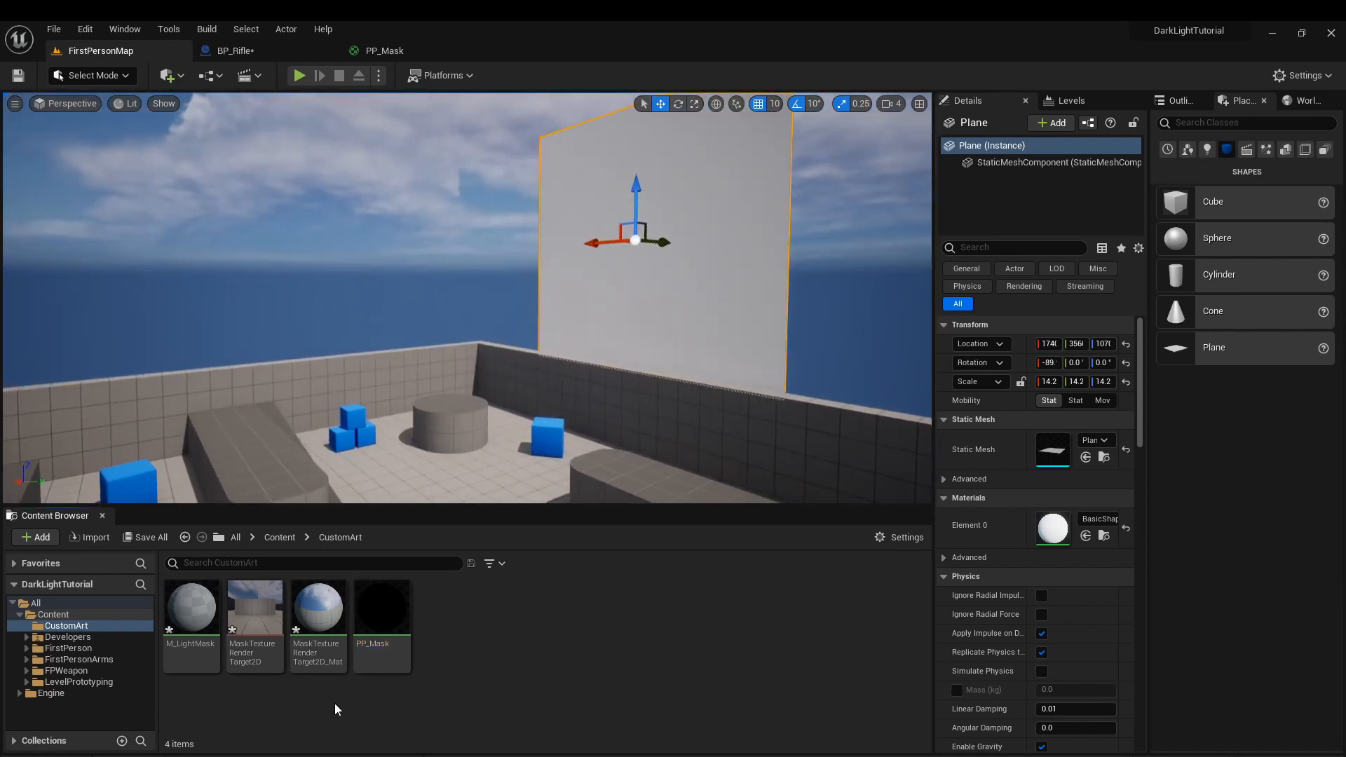
Apply MaskTextureRenderTarget2D_Mat to the plane and rotate it to 90, 0 and 180 degrees.
left_click_drag(320, 621, 743, 242)
key("s")
mouse_move(631, 376)
right_mouse_down()
mouse_move(679, 380)
mouse_move(642, 399)
mouse_move(642, 383)
right_mouse_up()
key("e")
left_click_drag(654, 272, 714, 277)
right_click_drag(870, 160, 801, 196)
key("w")
key("s")
Examine the Post Process Materials and Scene Capture settings of SceneCaptureComponent2D in BP_Rifle.
left_click(388, 612)
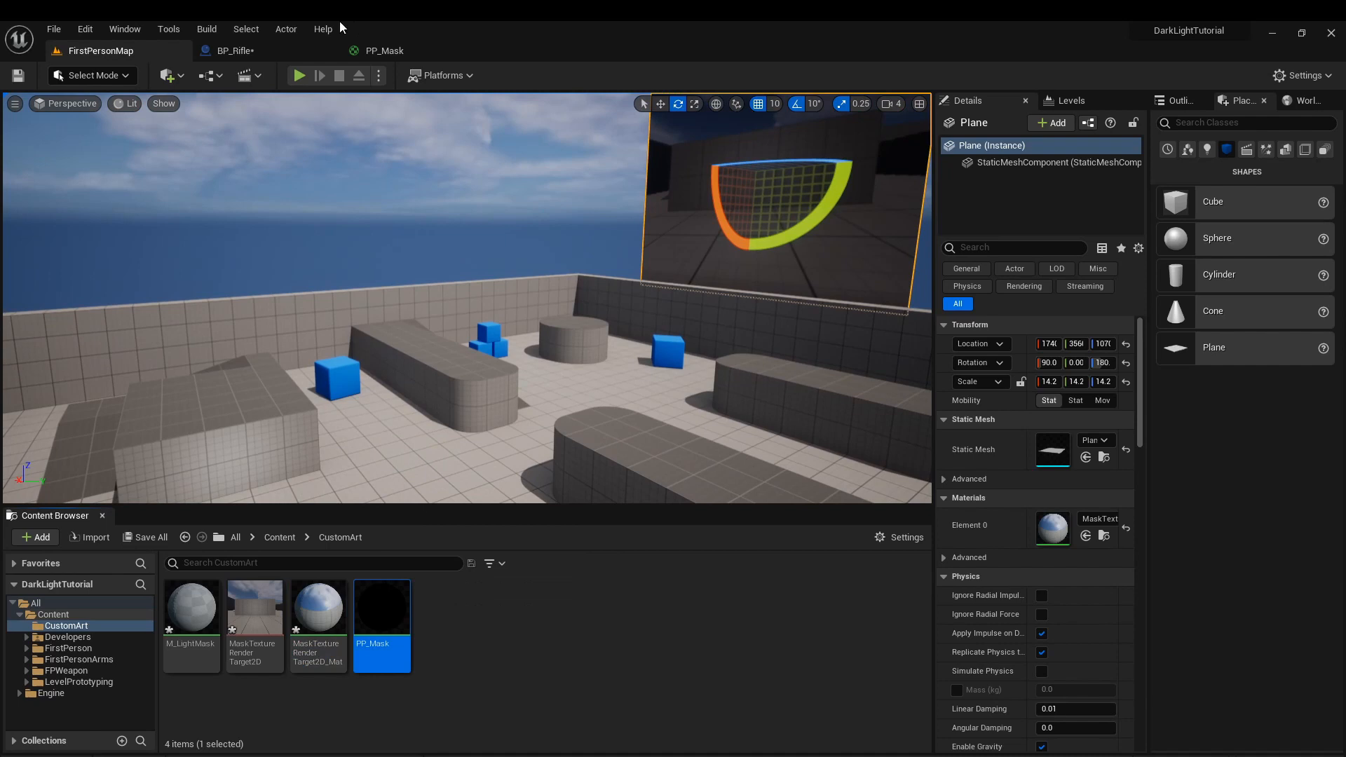
left_click(279, 54)
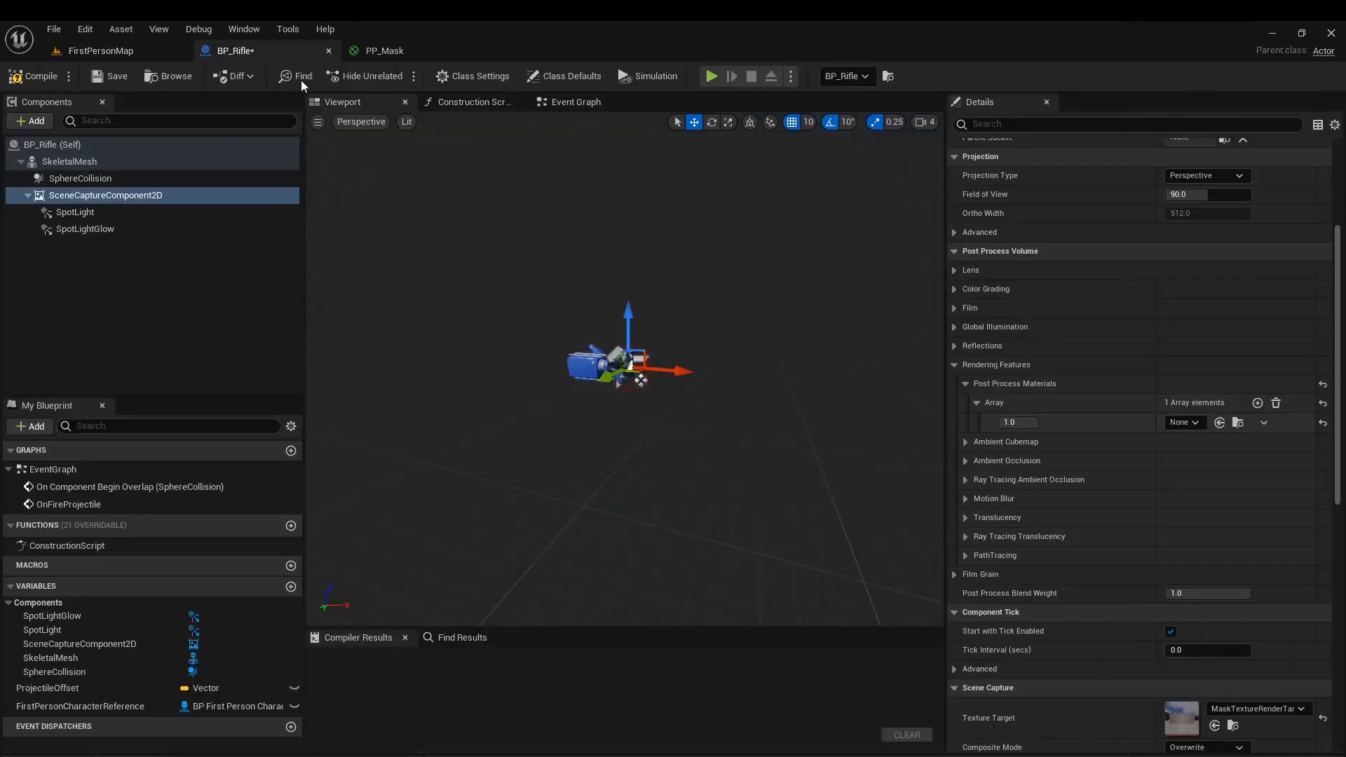
left_click(69, 207)
left_click(73, 196)
scroll(1181, 331, "down", 5)
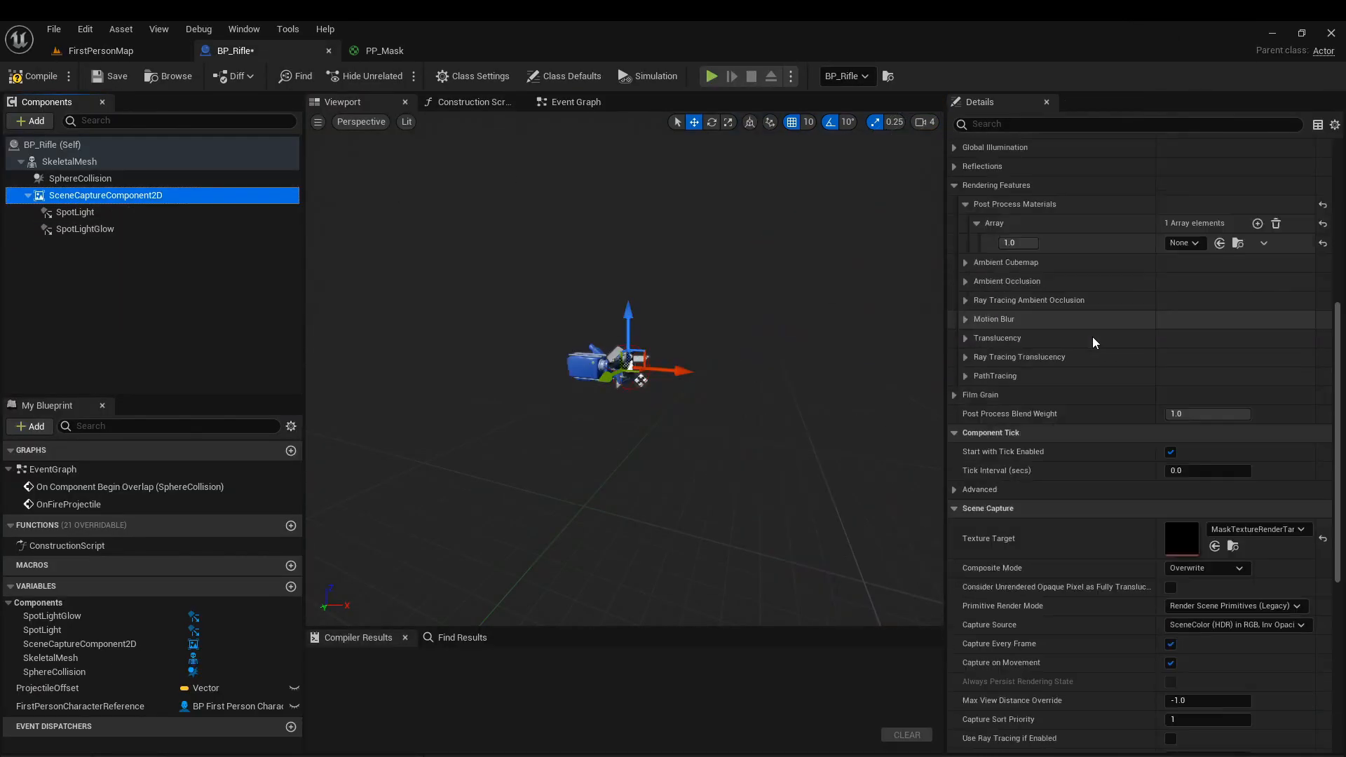
Open the M_LightMask material from the CustomArt folder and set its Material Domain to Light Function.
left_click(131, 53)
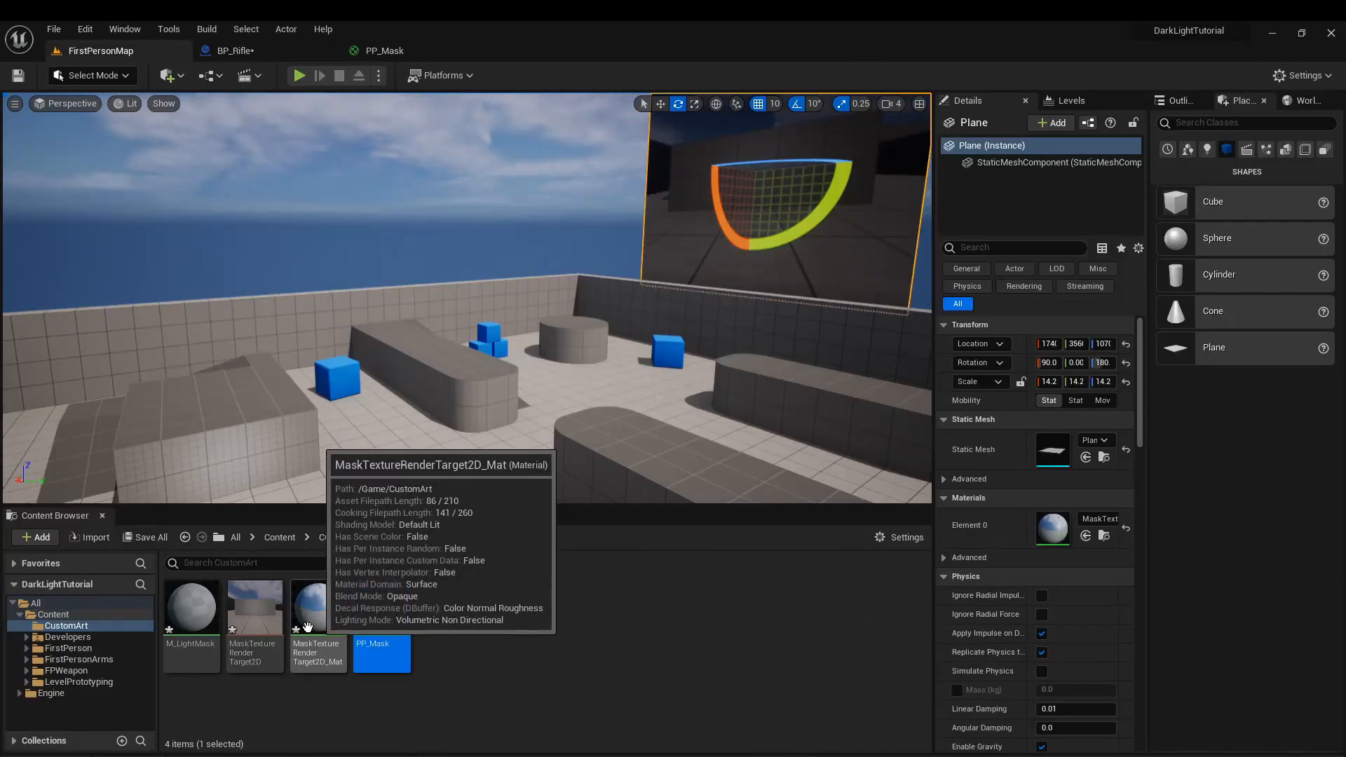
left_click(192, 617)
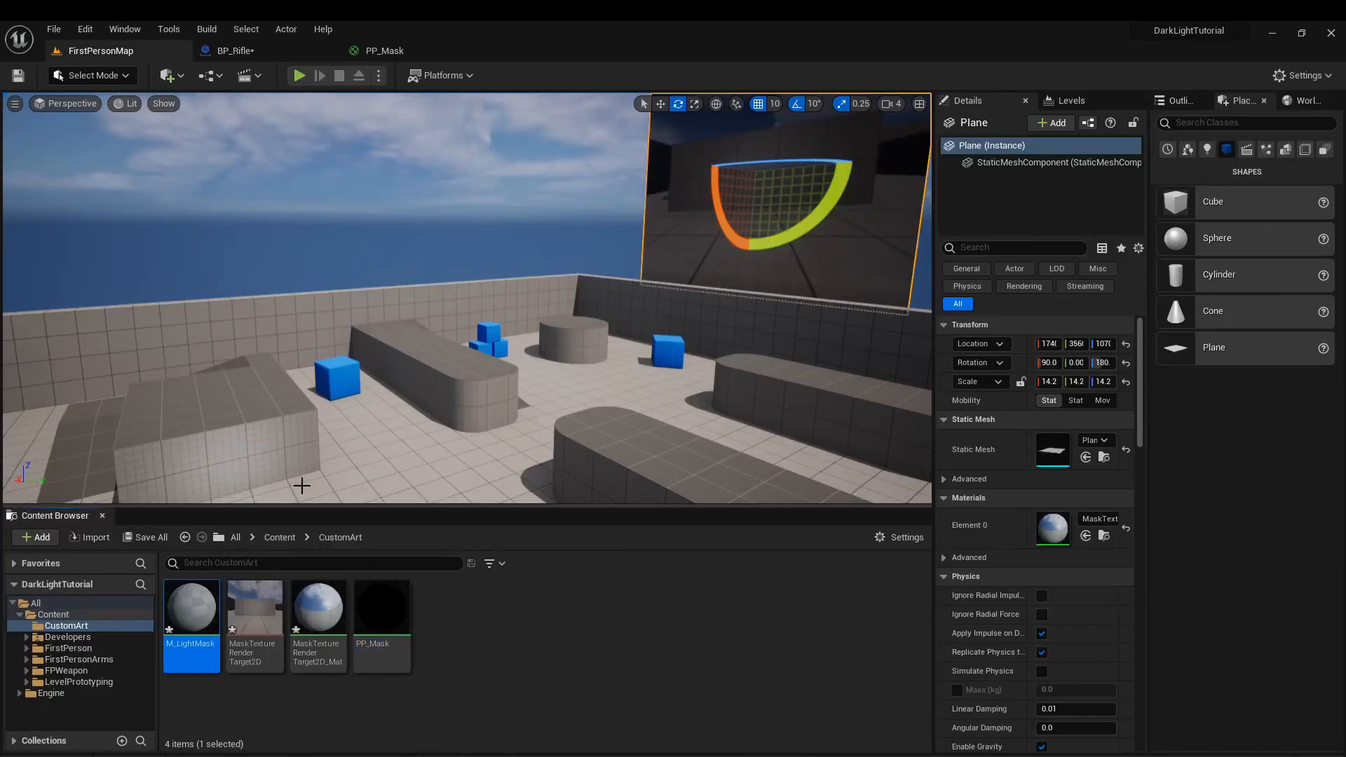
left_click(318, 617)
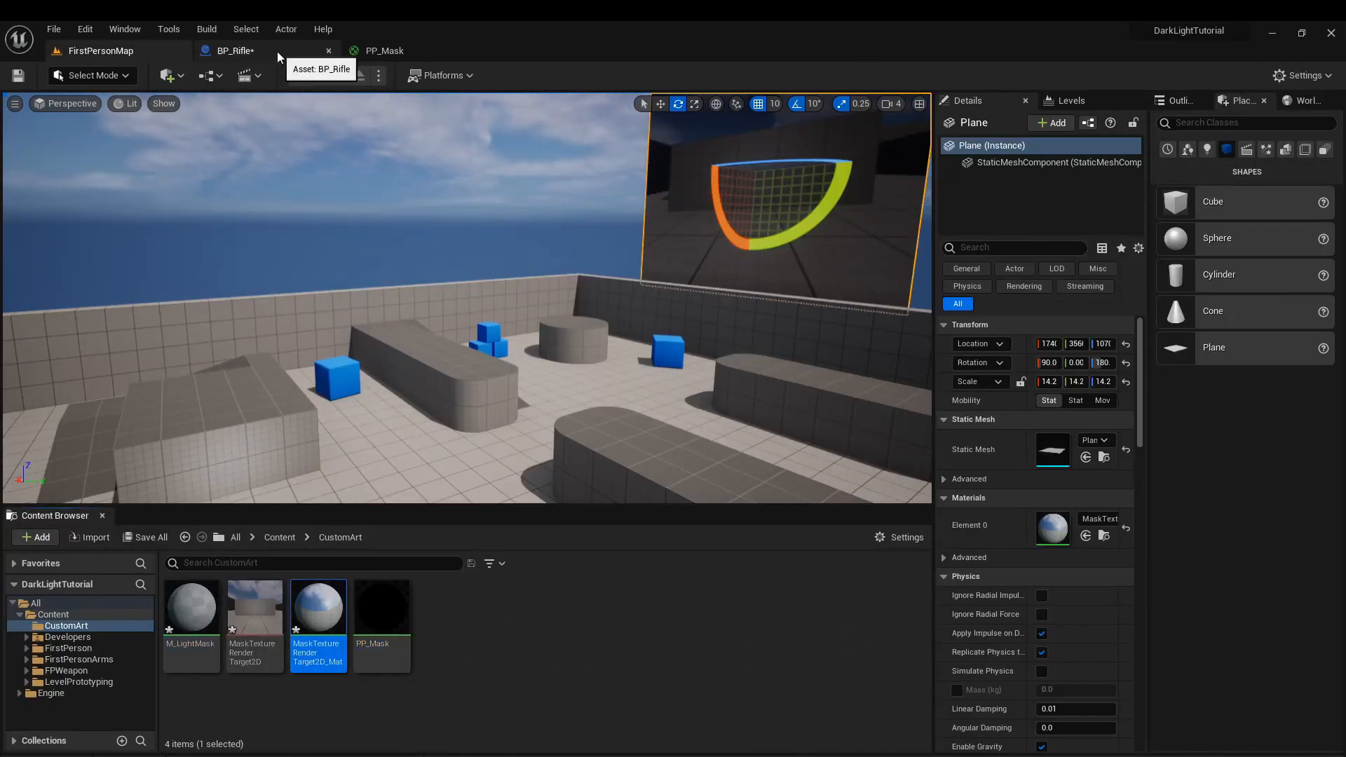
double_click(192, 619)
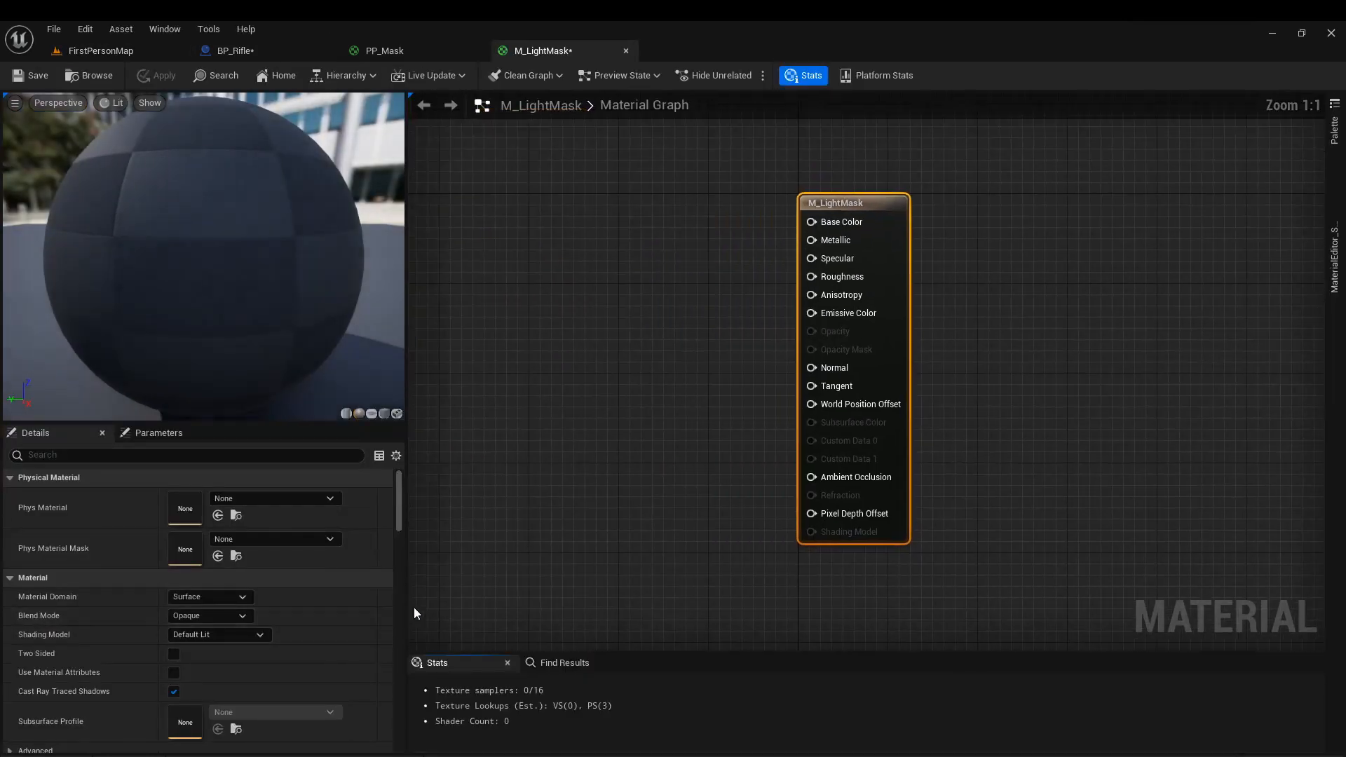
left_click(236, 634)
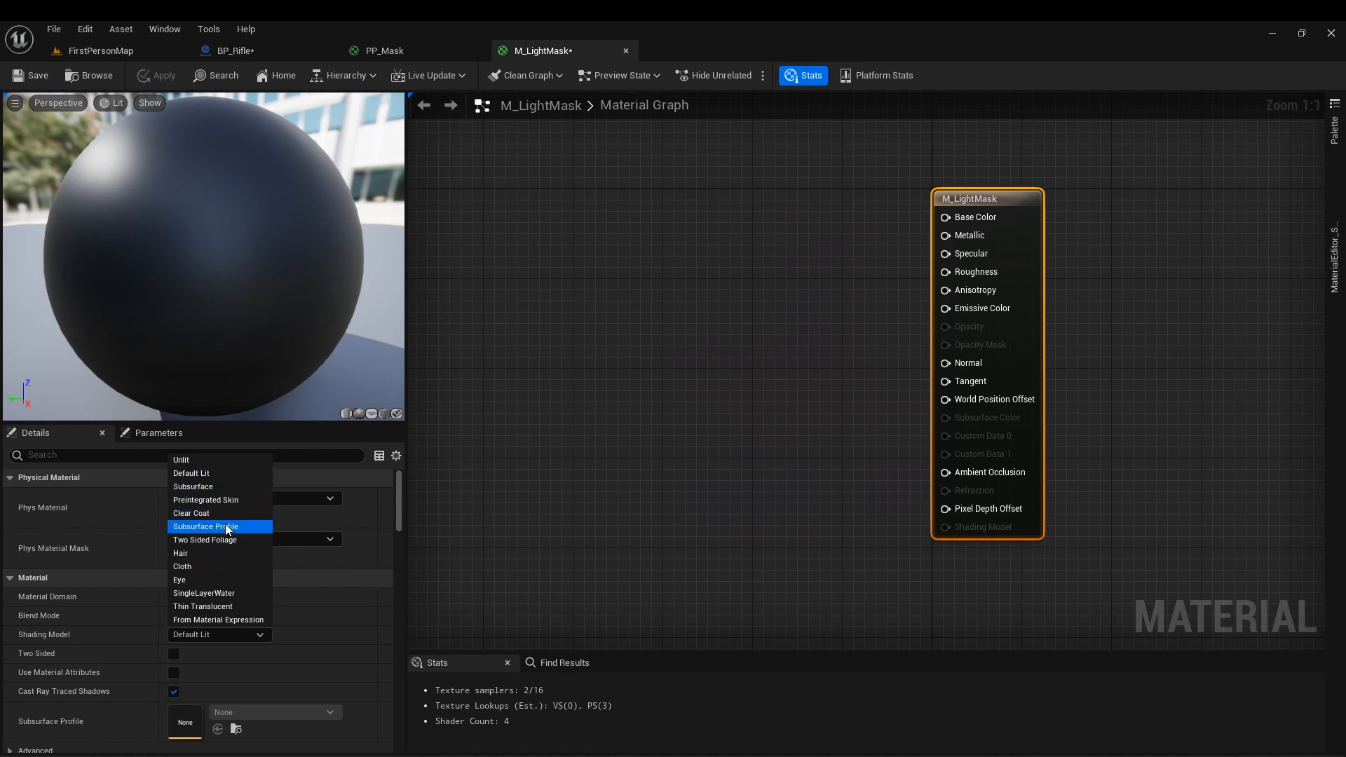
left_click(232, 595)
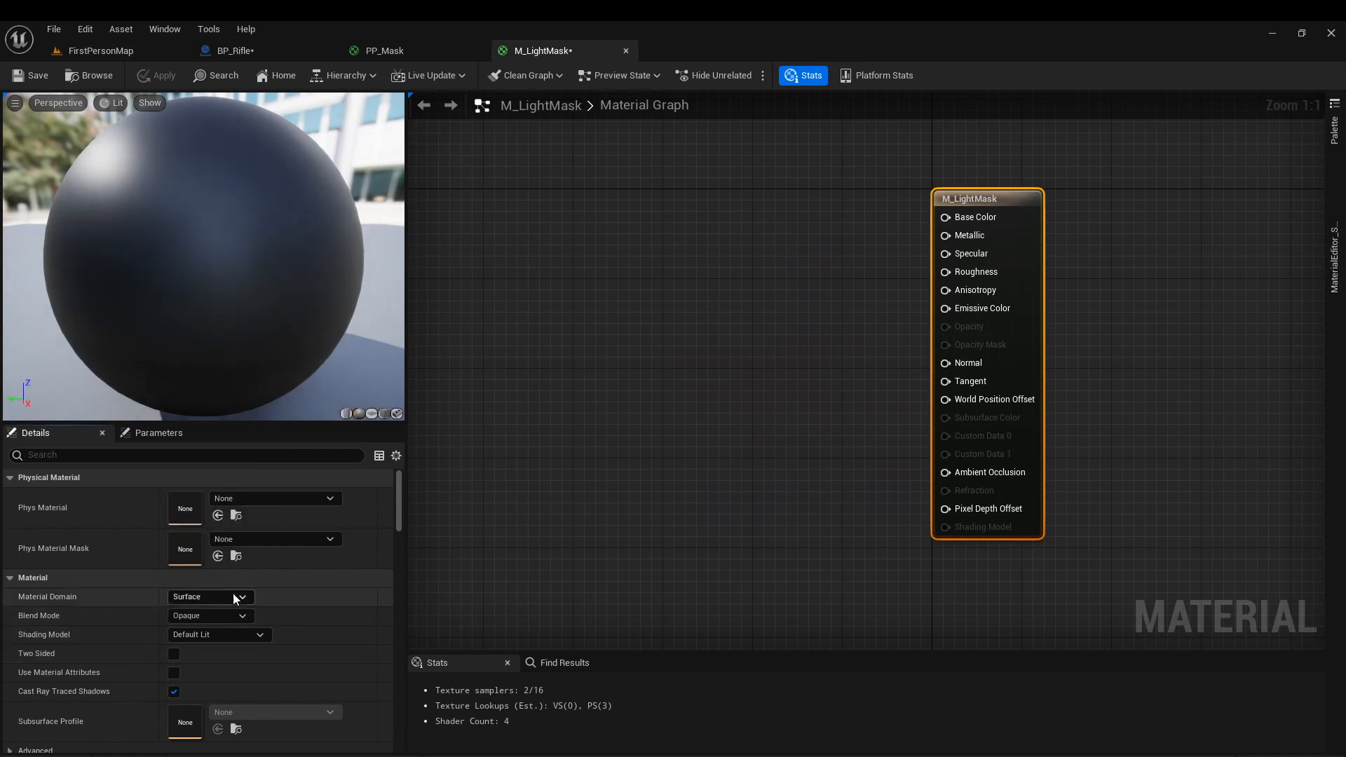
left_click(221, 597)
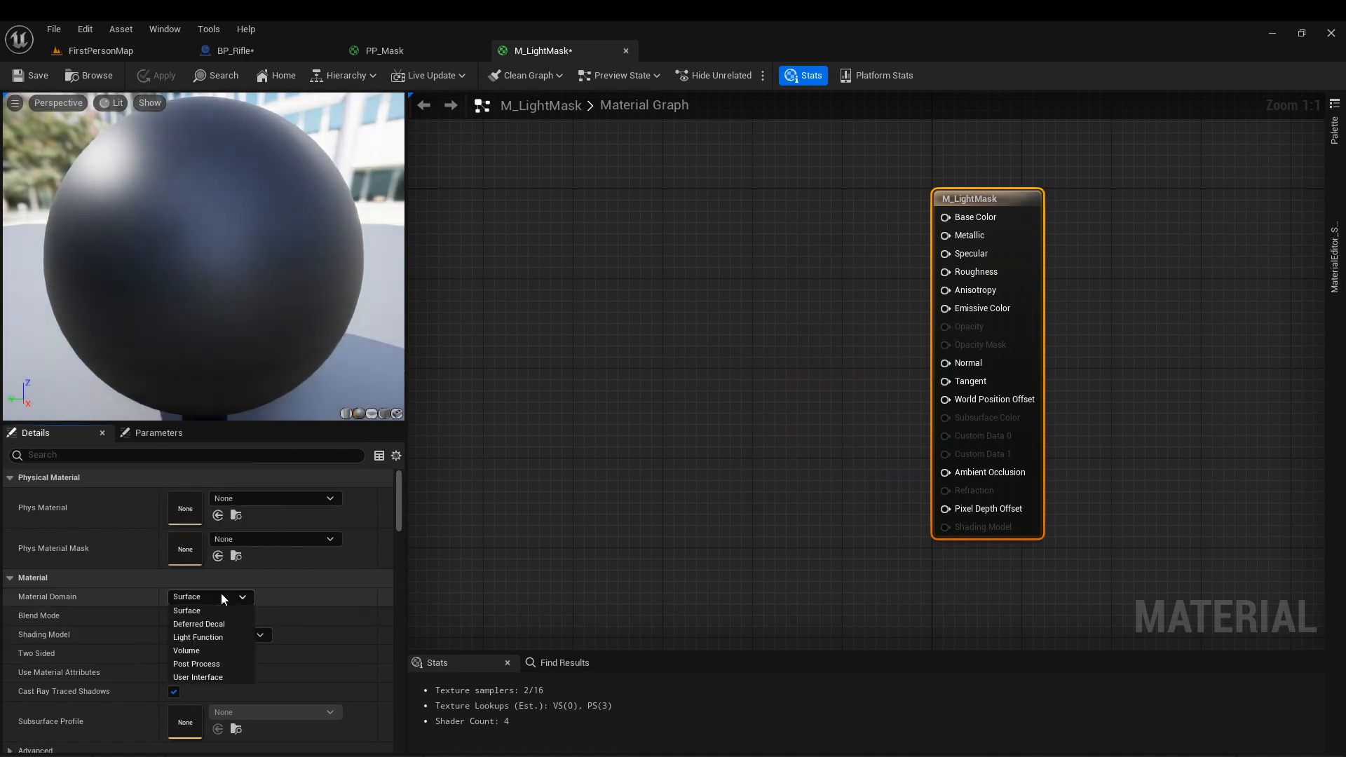
left_click(210, 639)
Add MaskTextureRenderTarget2D to M_LightMask as a Texture Sample, connect its R output to Emissive Color, and apply and save the material.
left_click(101, 50)
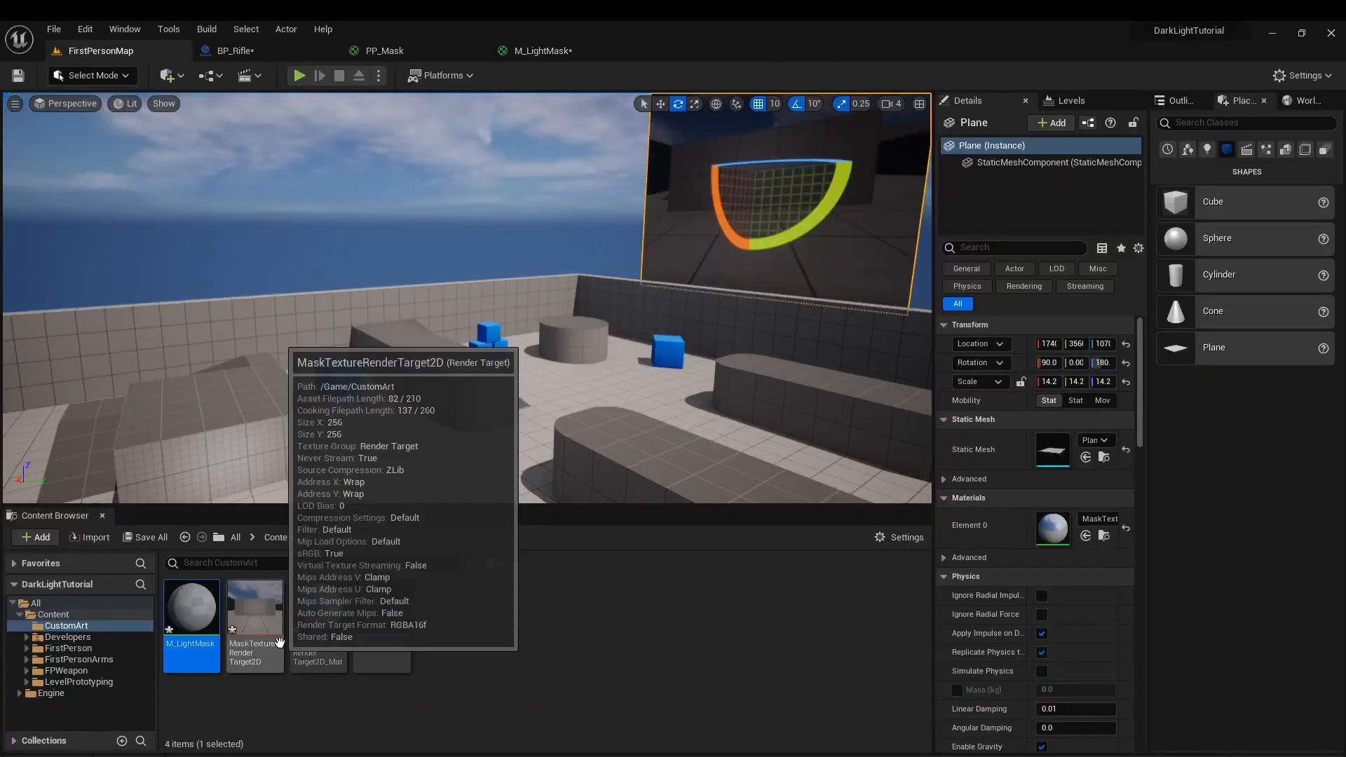
left_click_drag(256, 633, 572, 294)
left_click_drag(701, 337, 945, 309)
left_click_drag(638, 321, 638, 300)
left_click(814, 373)
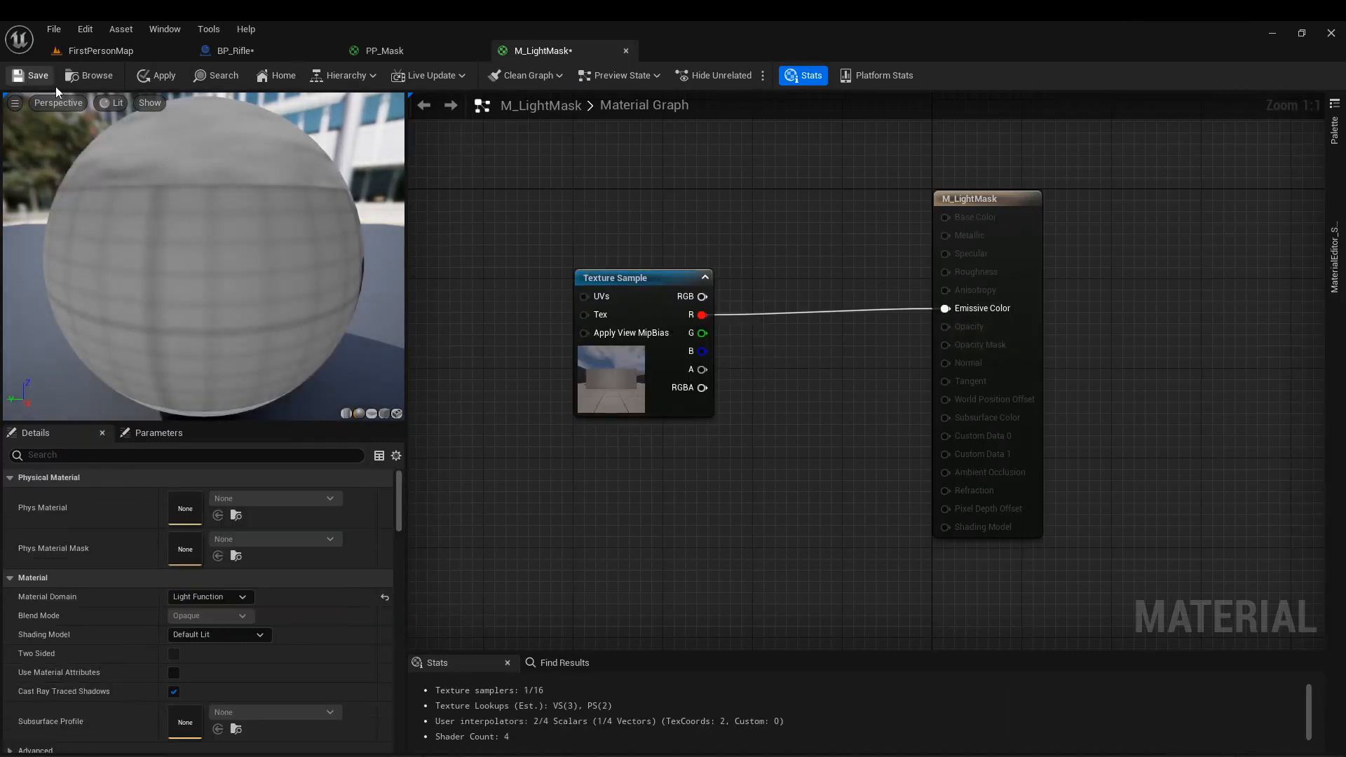
left_click(147, 77)
left_click(32, 77)
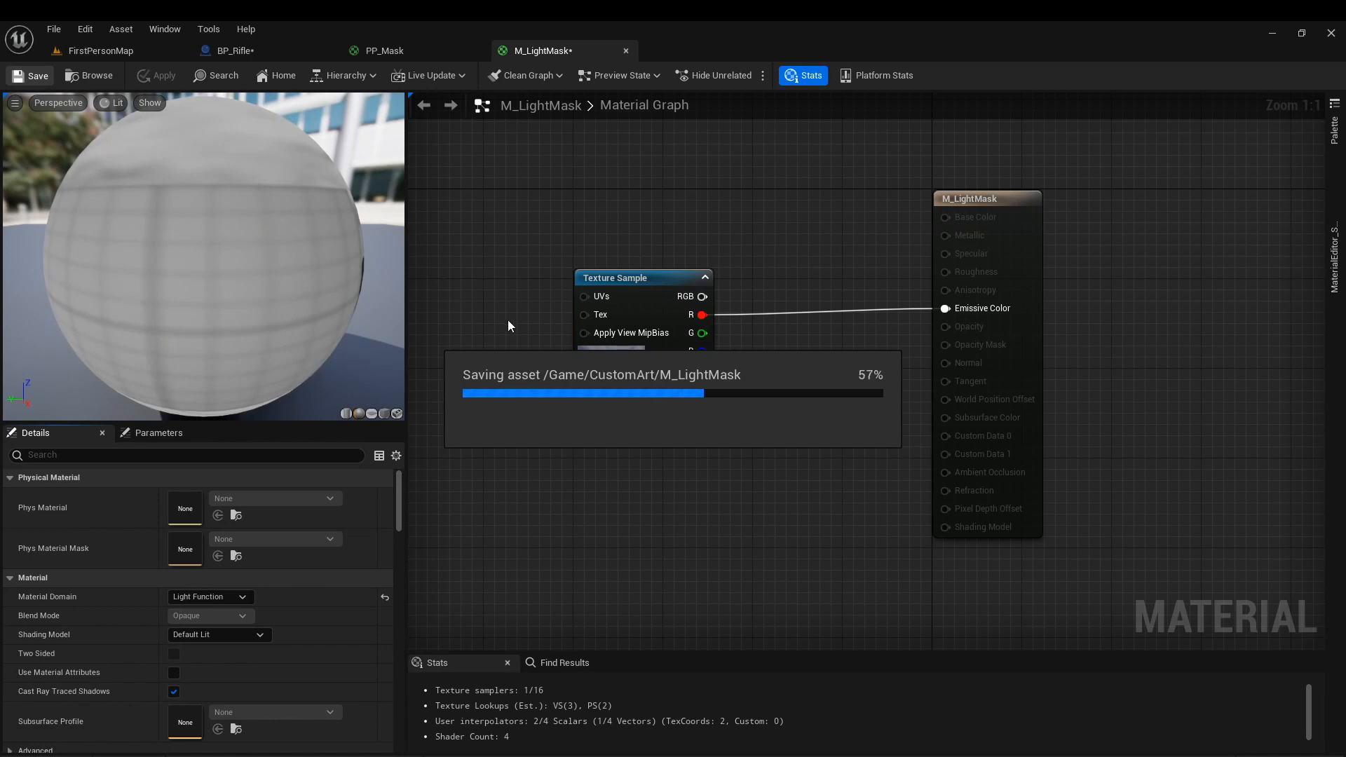
Try the Linear Color sampler type on the Texture Sample in M_LightMask and reset it to the default.
left_click(642, 305)
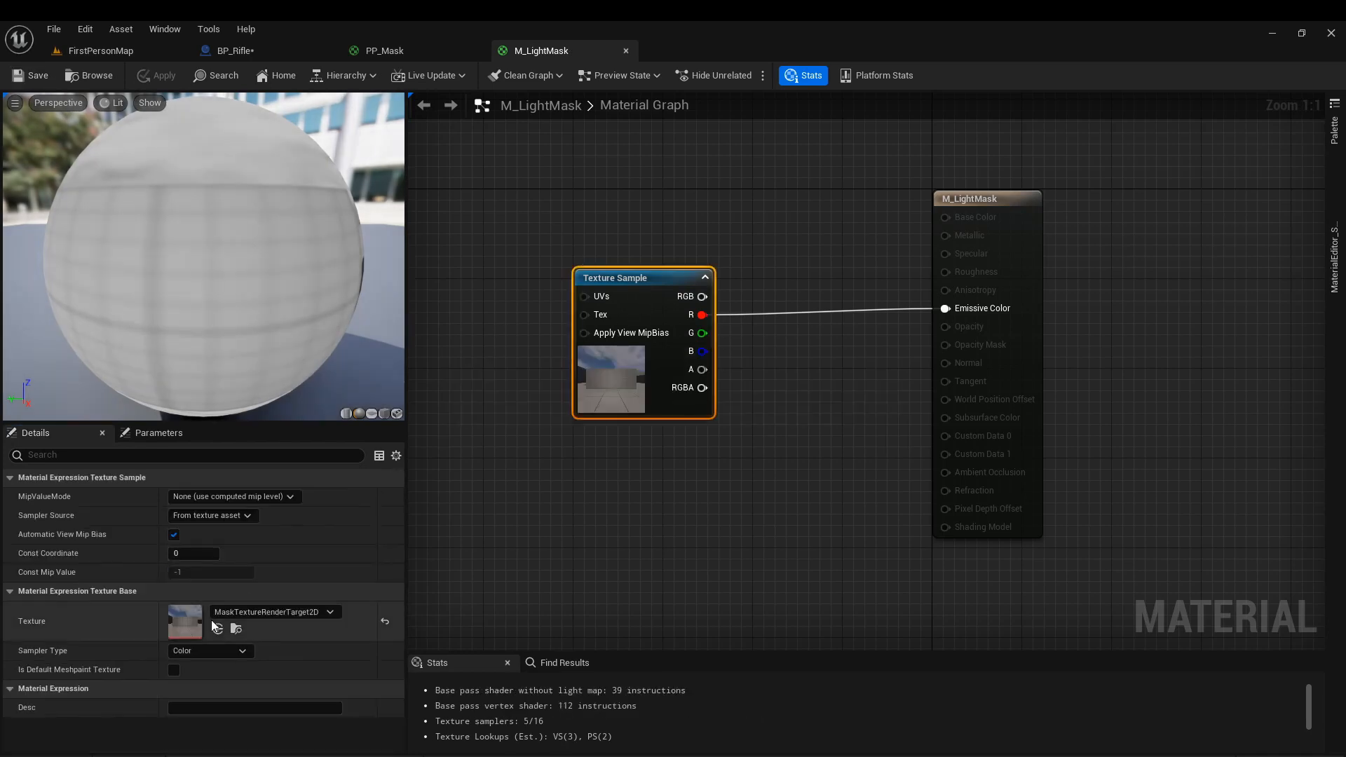
left_click(209, 650)
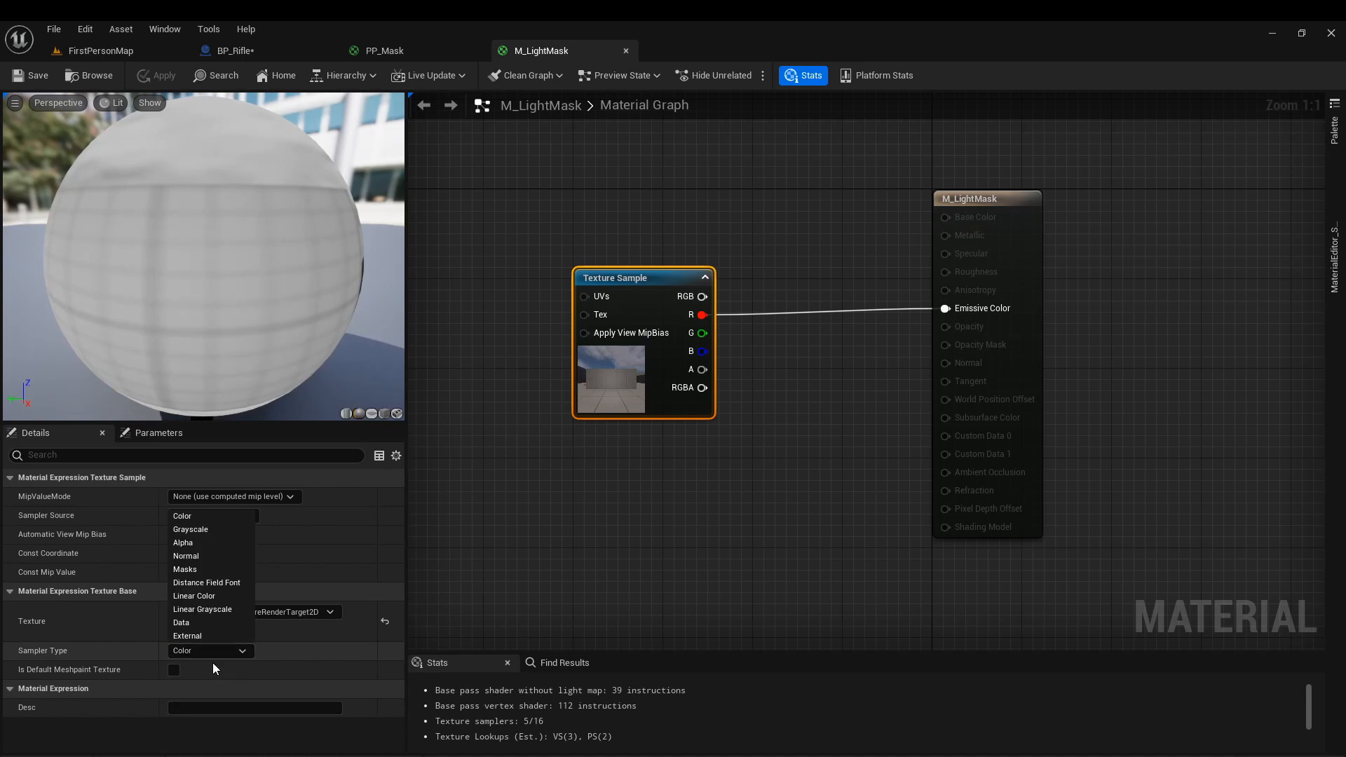
left_click(194, 596)
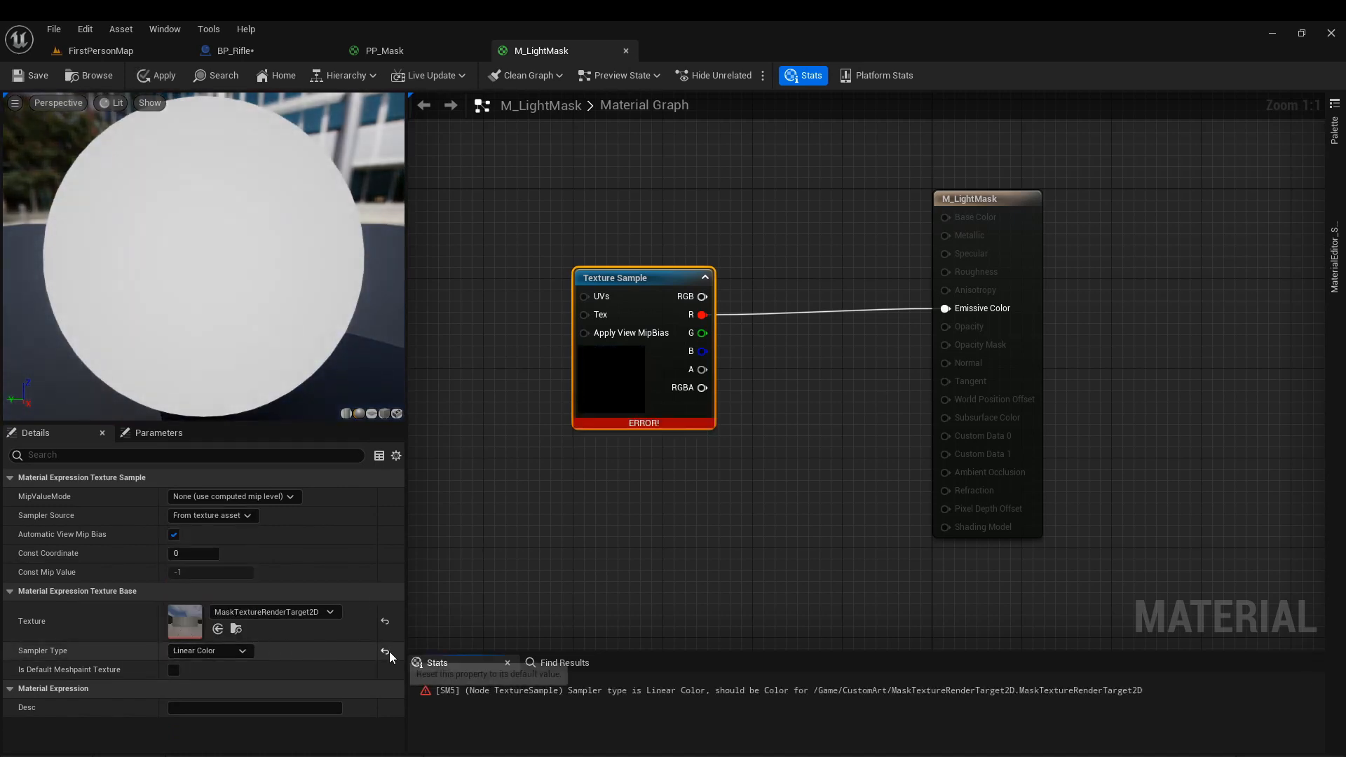
left_click(385, 652)
Set the Capture Source of SceneCaptureComponent2D in BP_Rifle to Final Color (LDR) in RGB.
left_click(307, 51)
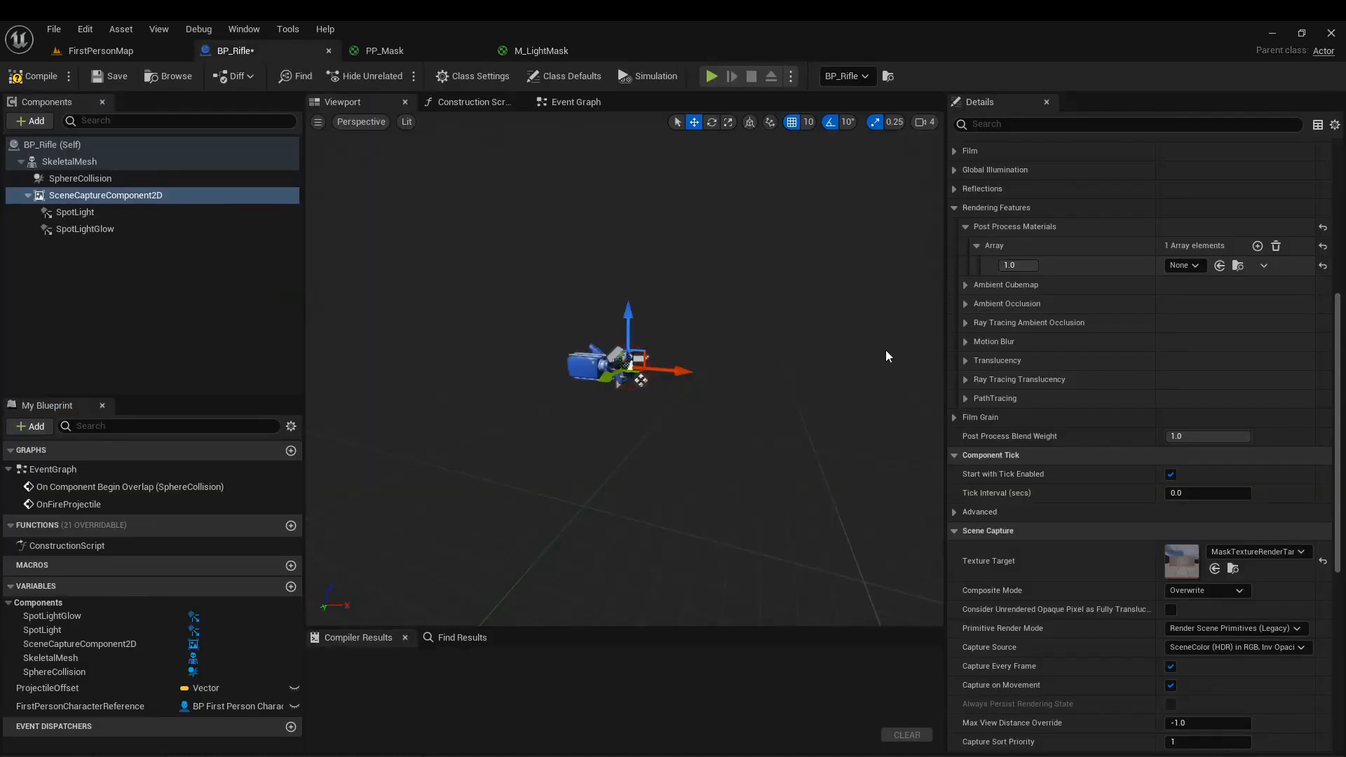
scroll(1086, 440, "down", 4)
left_click(1227, 513)
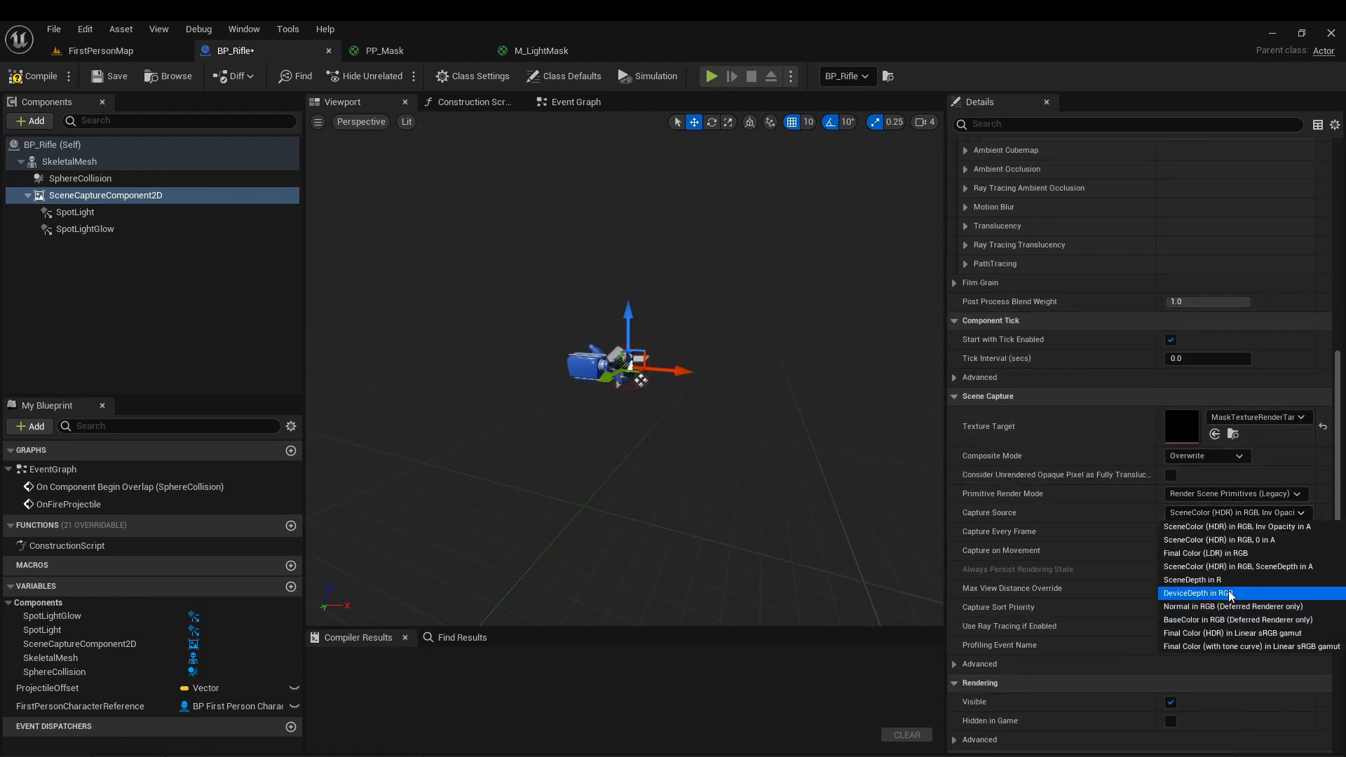
left_click(1237, 554)
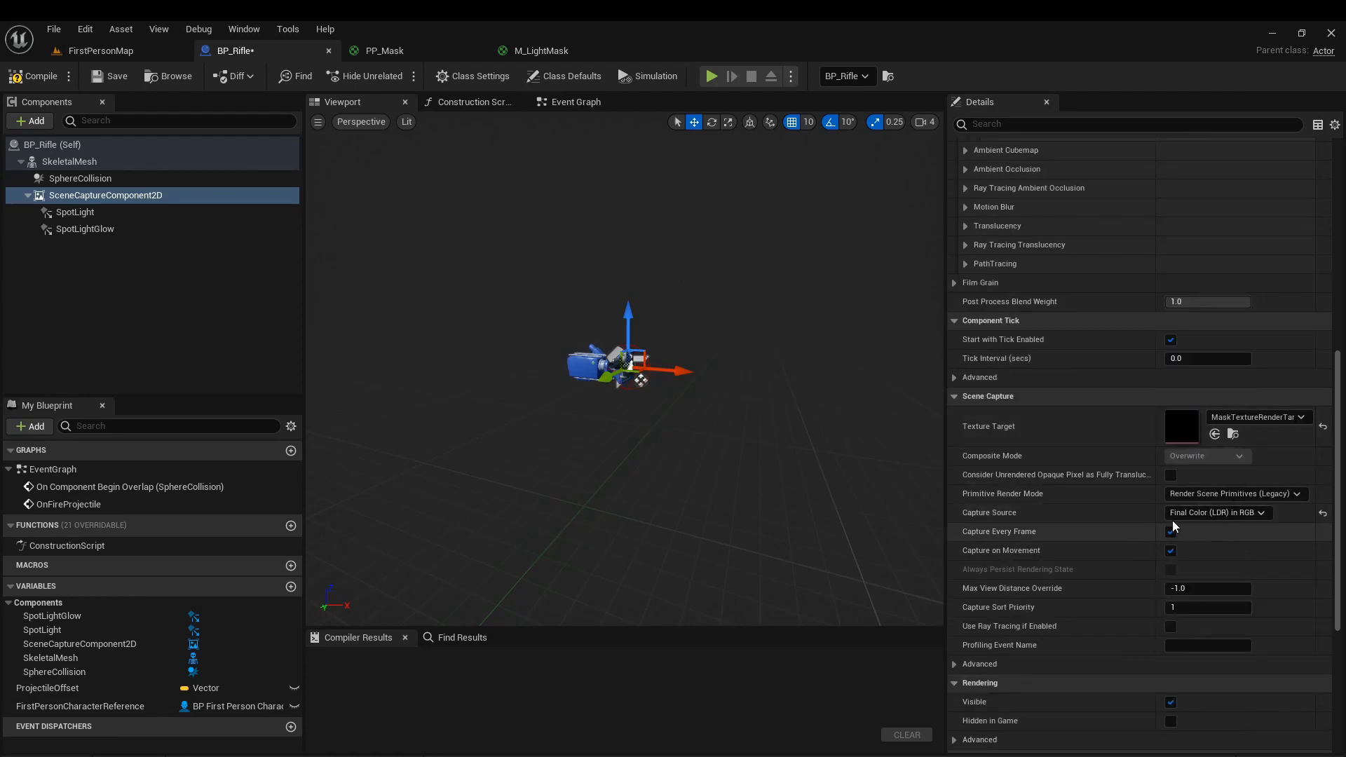
Disable the Lighting and Game flags under Hidden Show Flags in the scene capture's advanced settings.
scroll(1103, 487, "down", 5)
left_click(955, 507)
scroll(955, 512, "down", 5)
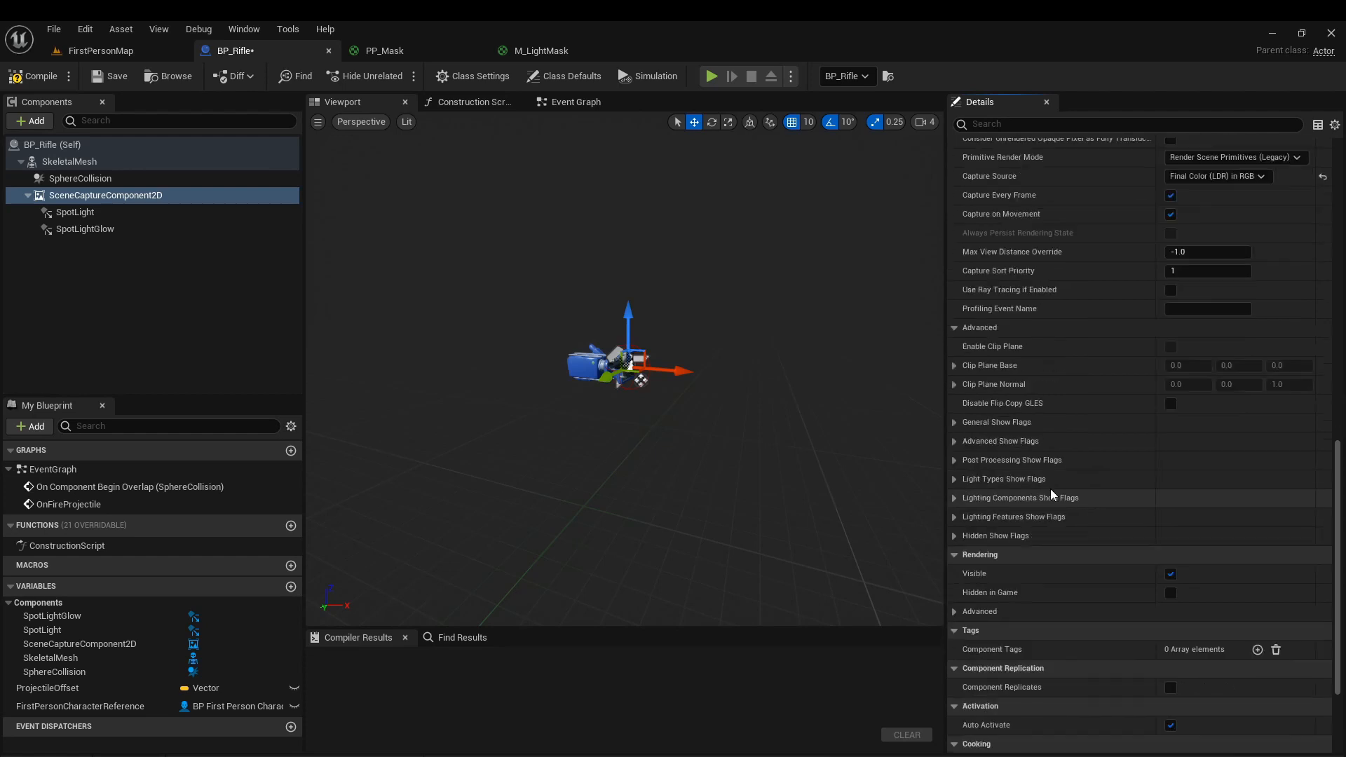
left_click(955, 535)
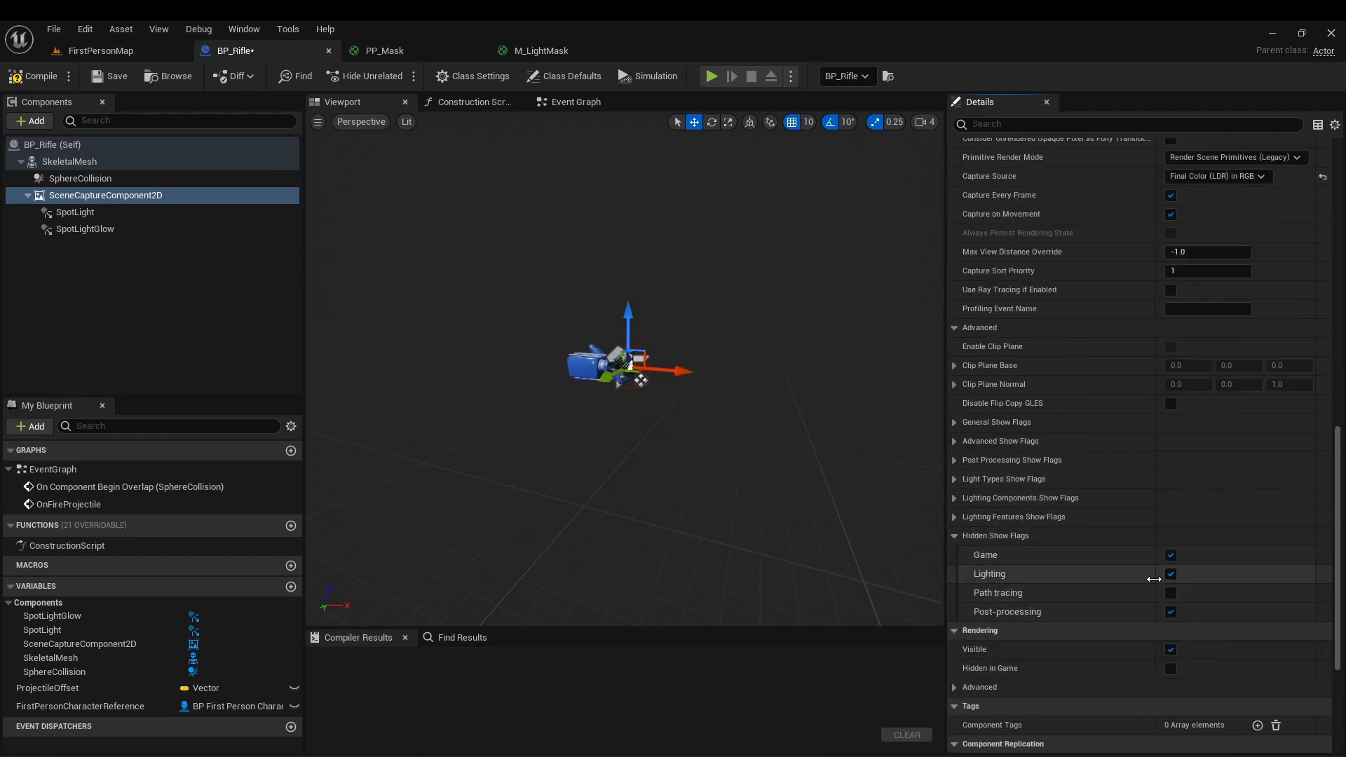
left_click(1170, 574)
left_click(1170, 555)
Disable all Lighting Features Show Flags of the scene capture, from Ambient Cubemap through Volumetric Fog.
left_click(956, 517)
left_click(1170, 668)
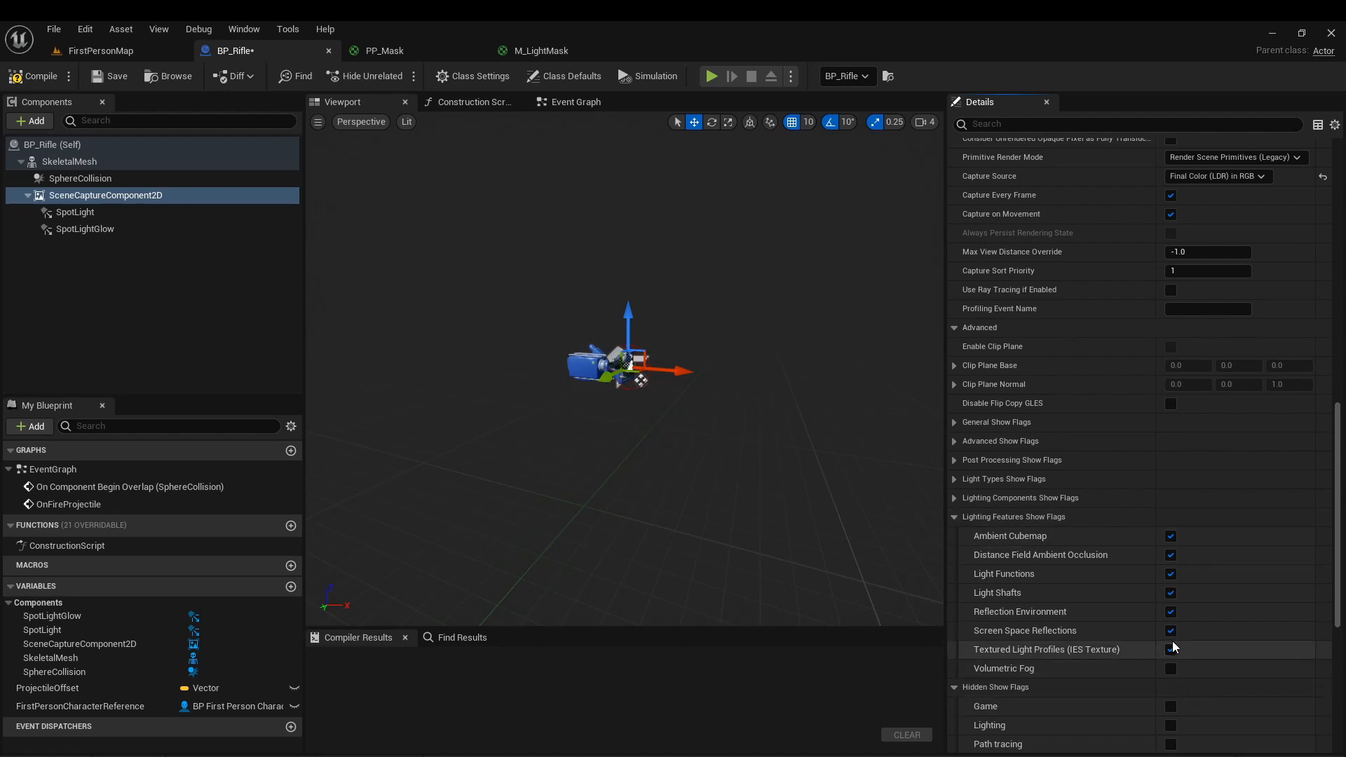
left_click(1170, 649)
left_click(1170, 631)
left_click(1171, 611)
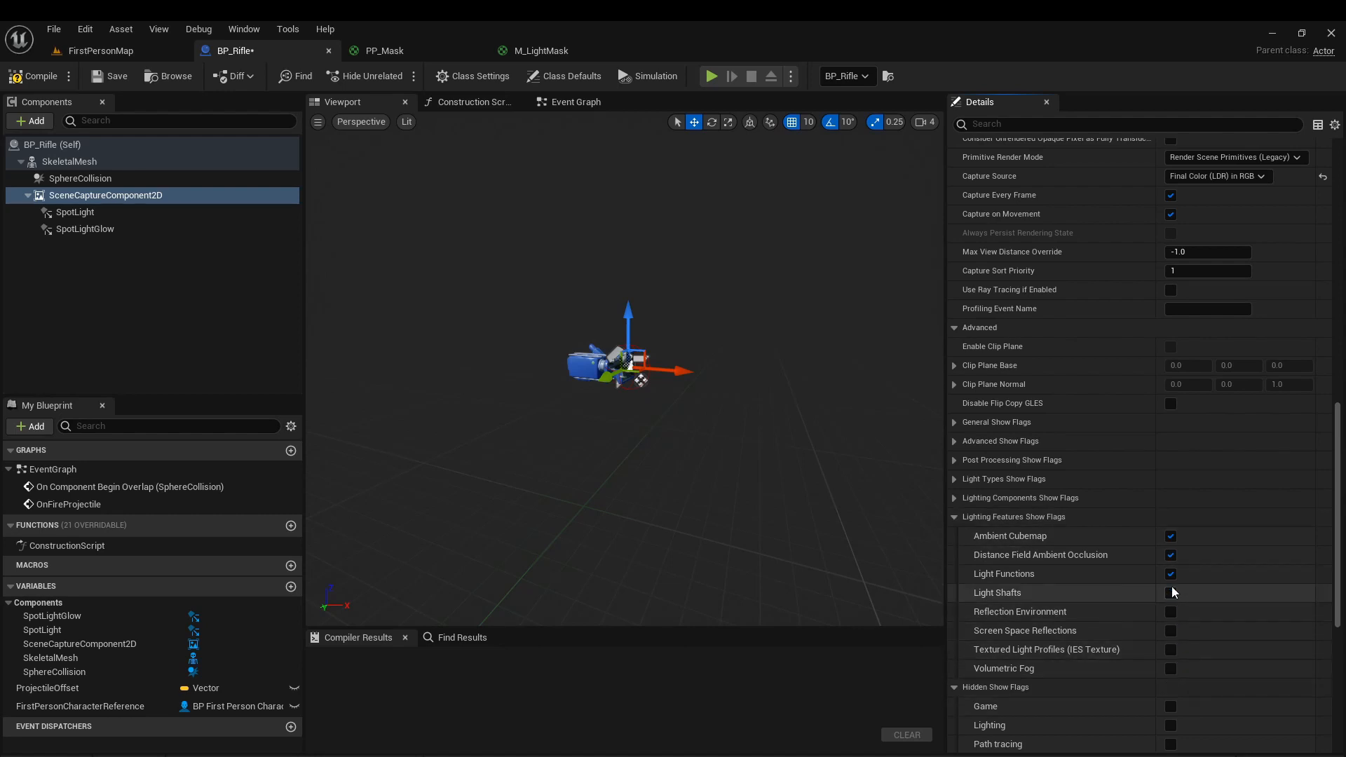
left_click(1170, 593)
left_click(1170, 574)
left_click(1170, 555)
left_click(1170, 536)
Disable the scene capture's Ambient Occlusion and Dynamic Shadows lighting components and its Sky Lighting flag.
left_click(1170, 497)
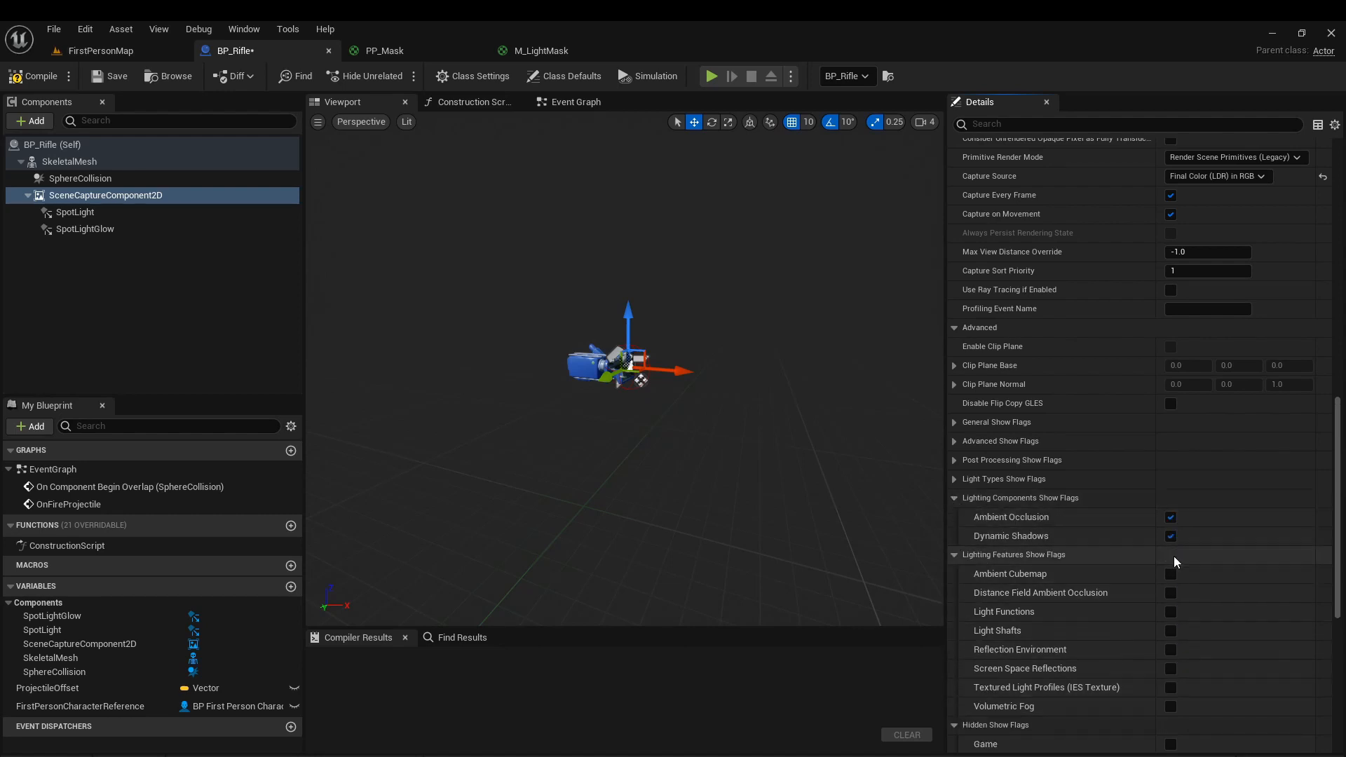
left_click(954, 479)
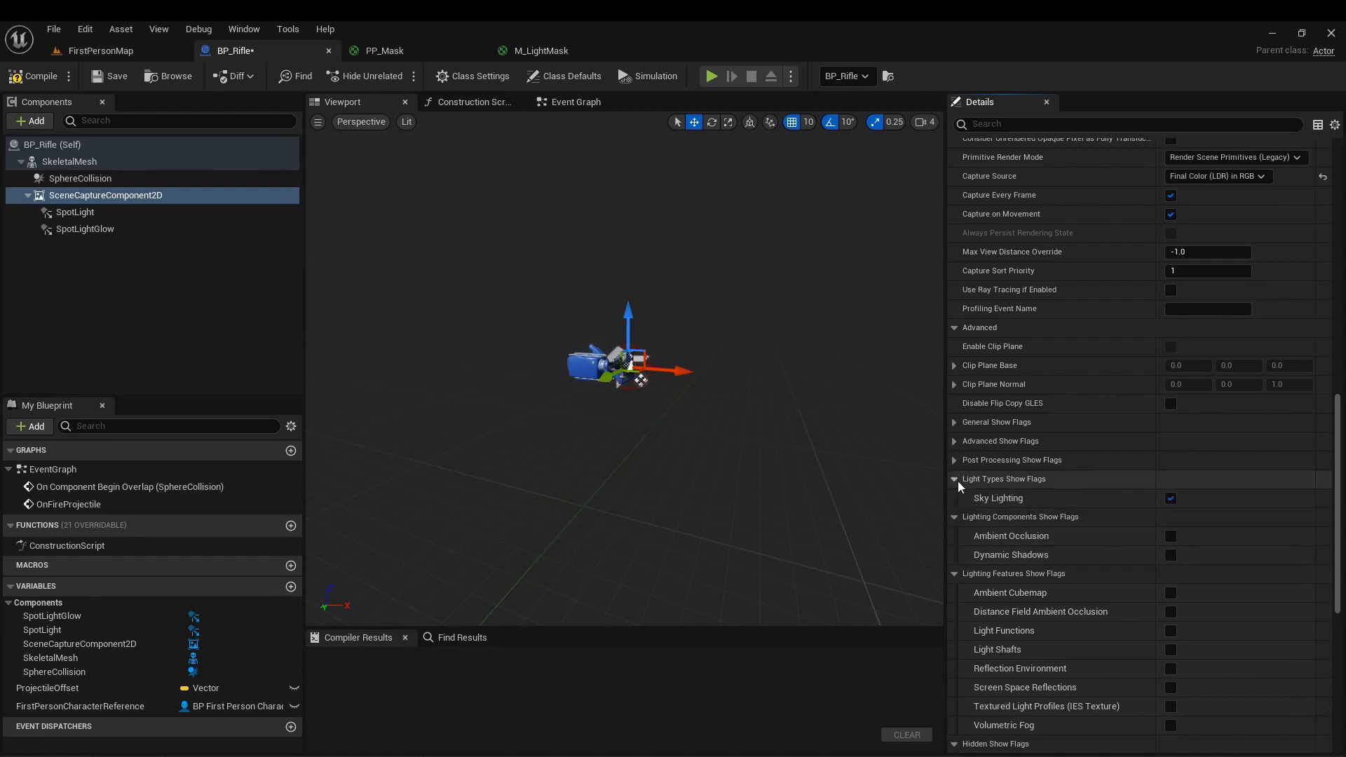
left_click(1170, 498)
Disable Bloom, Eye Adaptation, Local Exposure and Tone Curve under the scene capture's Post Processing Show Flags.
left_click(955, 460)
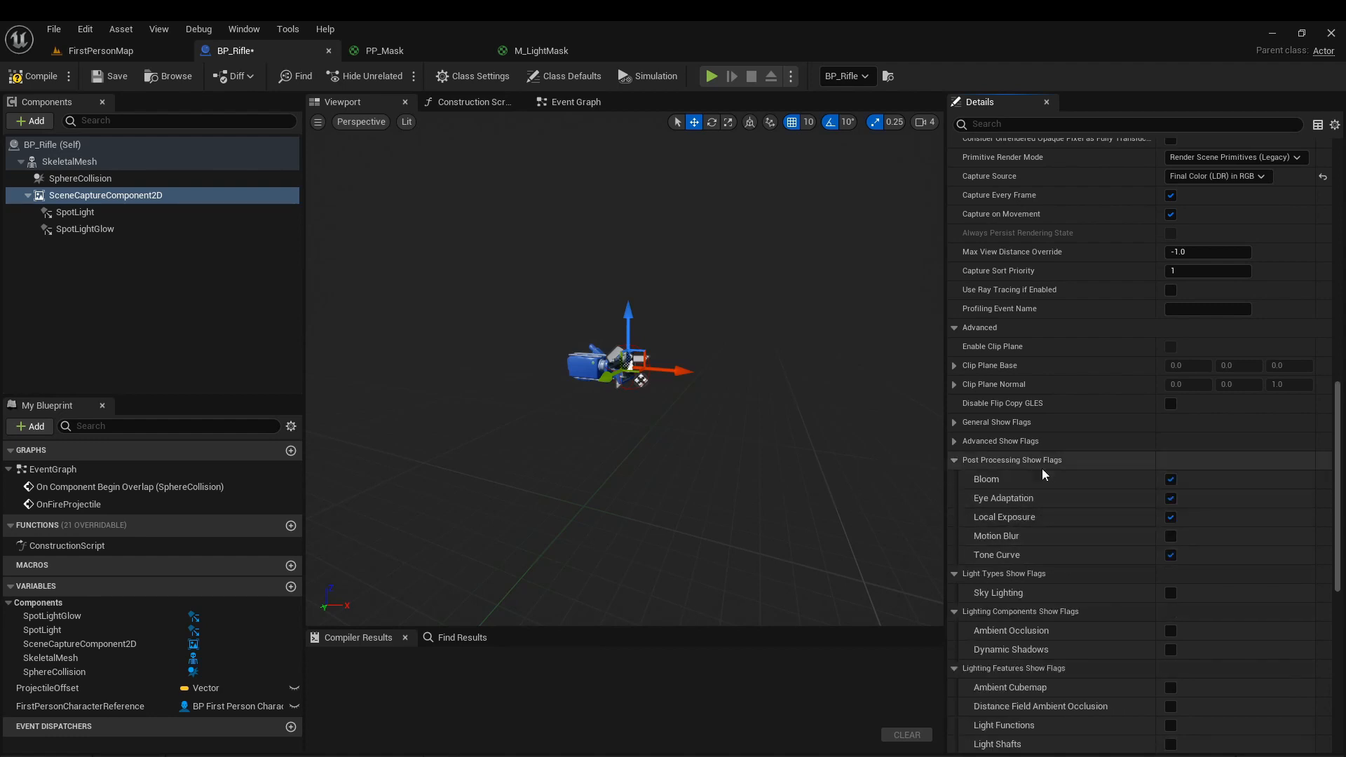
left_click(1171, 555)
left_click(1170, 517)
left_click(1170, 498)
left_click(1170, 478)
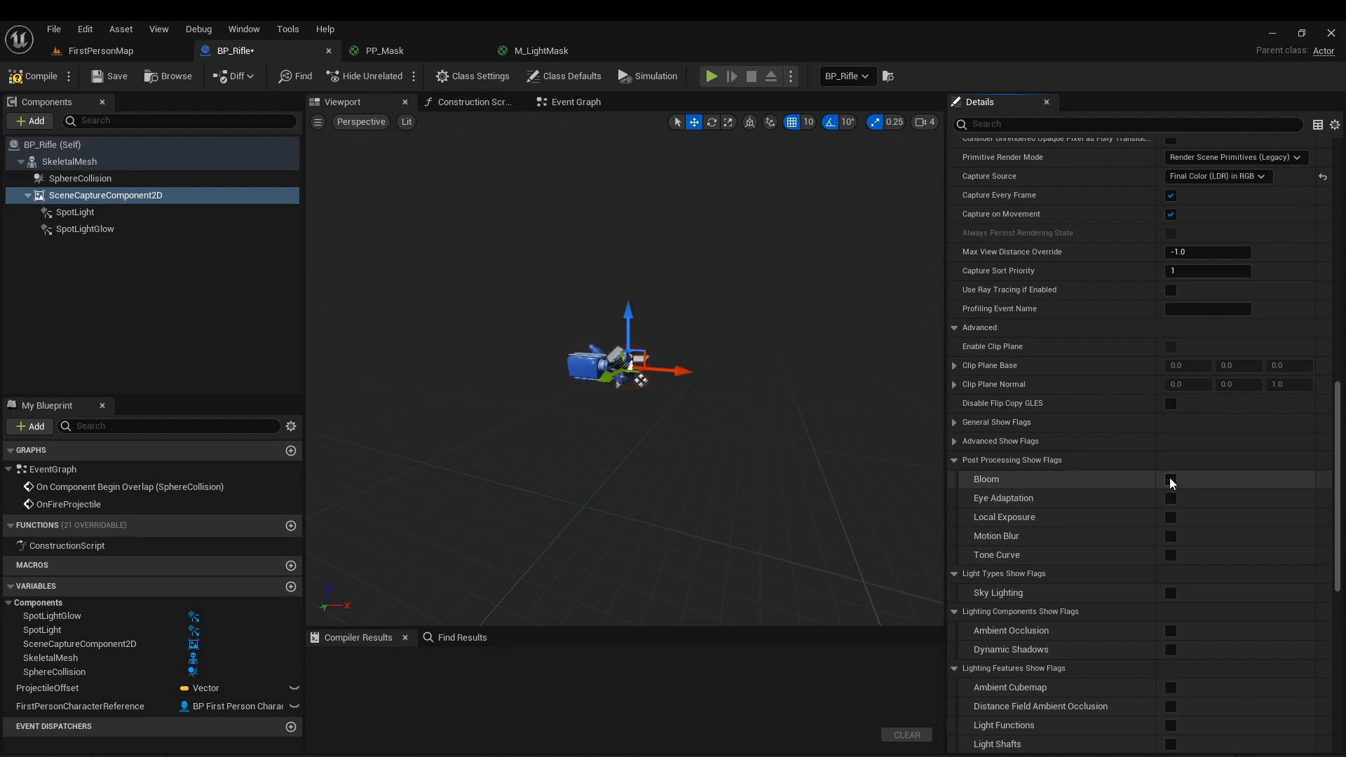
Disable the scene capture's Advanced Show Flags from DeferredLighting through Render (3D) Text, including Foliage, Grass, Instanced Static Meshes, Nanite Meshes and Paper 2D Sprites.
left_click(954, 441)
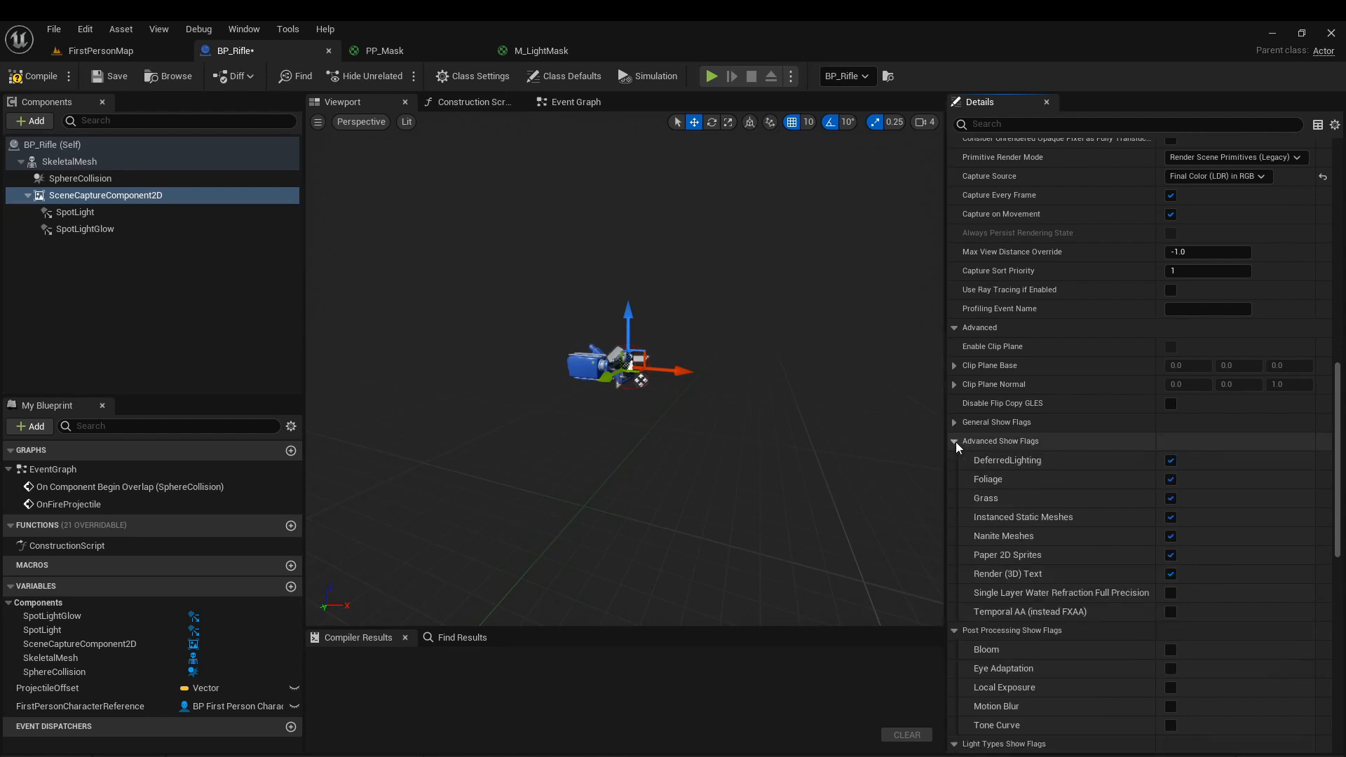
left_click(1170, 574)
left_click(1170, 555)
left_click(1170, 535)
left_click(1170, 516)
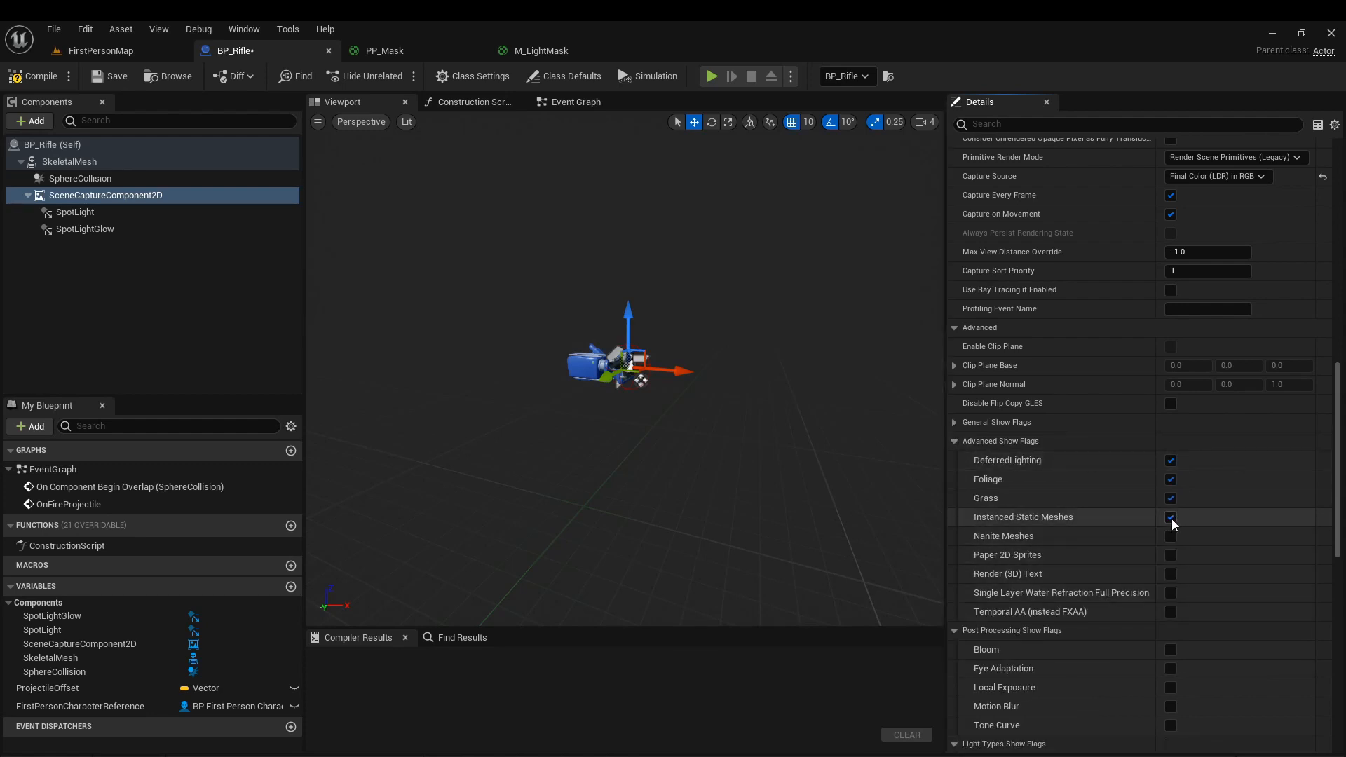
left_click(1171, 498)
left_click(1170, 478)
left_click(1171, 460)
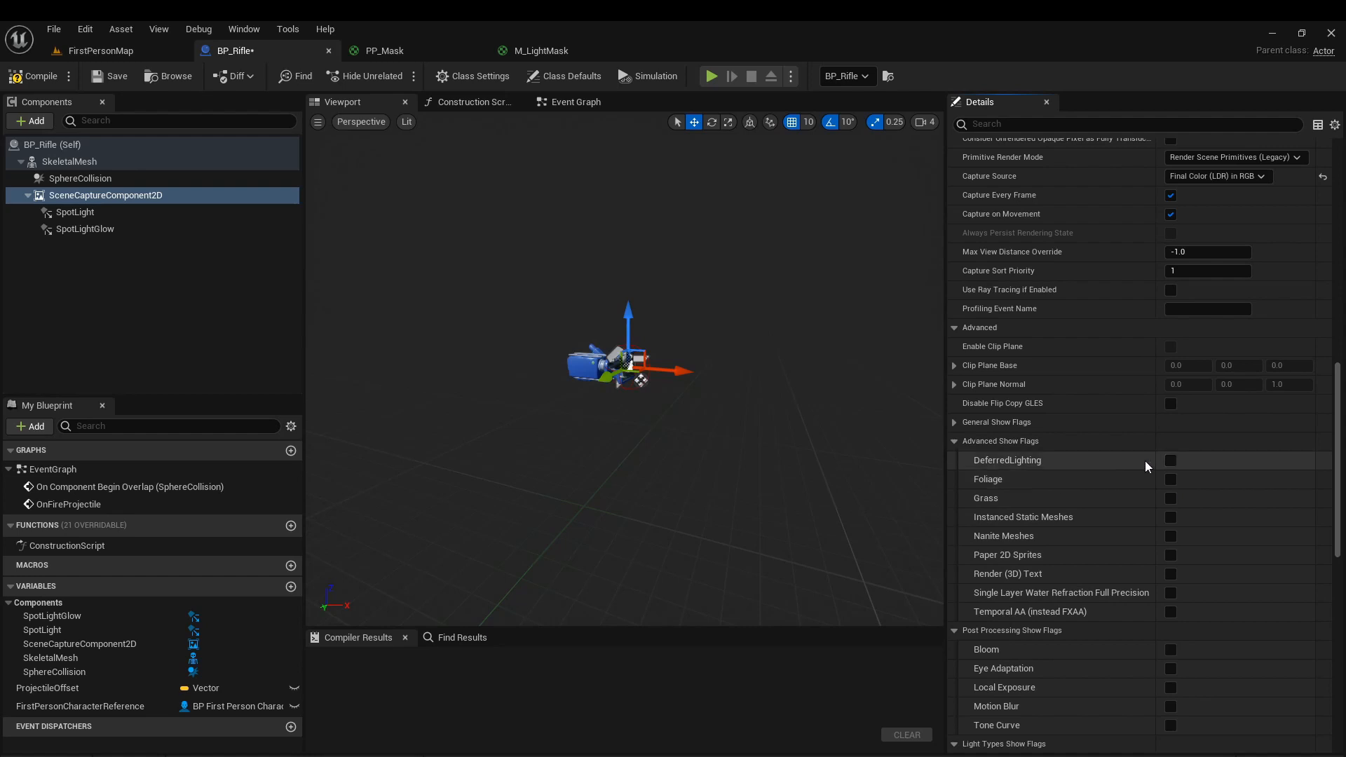
Re-enable the Foliage and Grass flags under Advanced Show Flags and review the General Show Flags of the scene capture.
left_click(954, 422)
scroll(1136, 531, "down", 3)
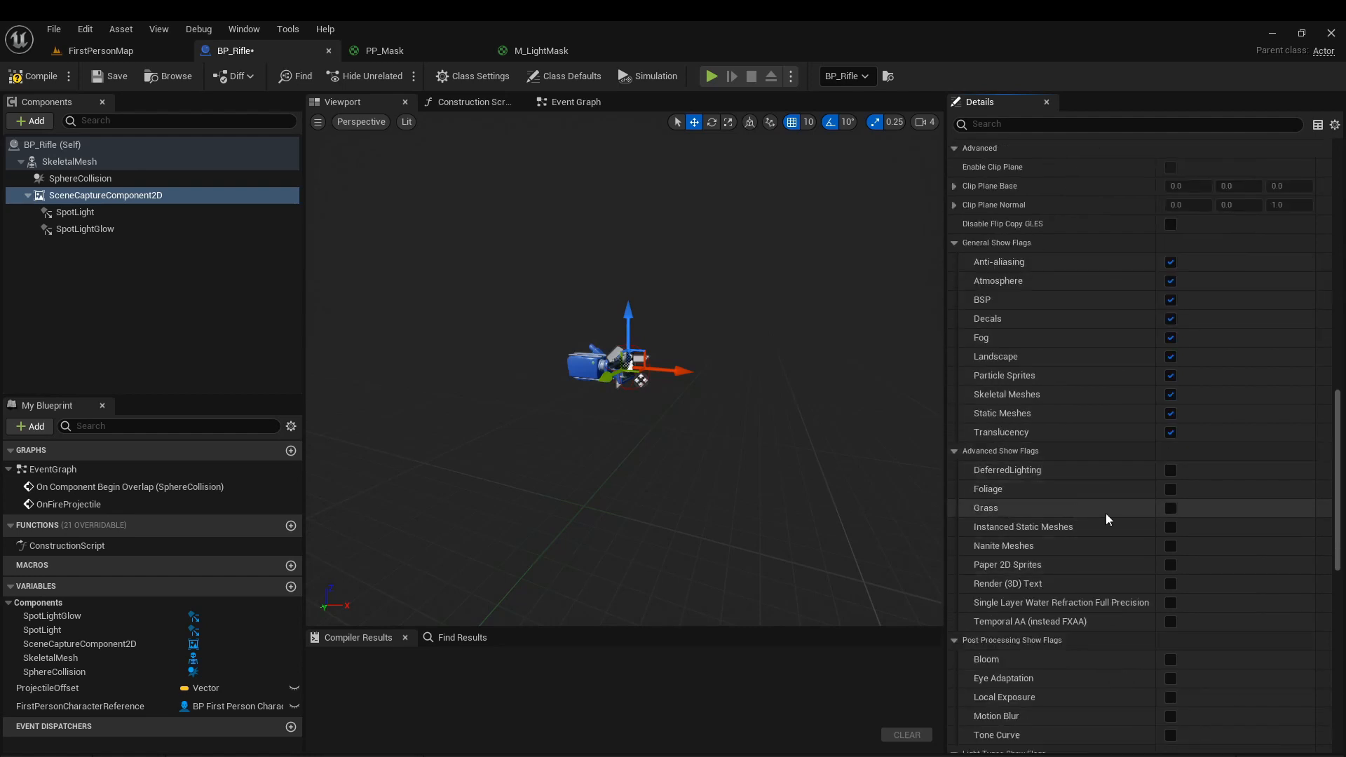
left_click(1171, 489)
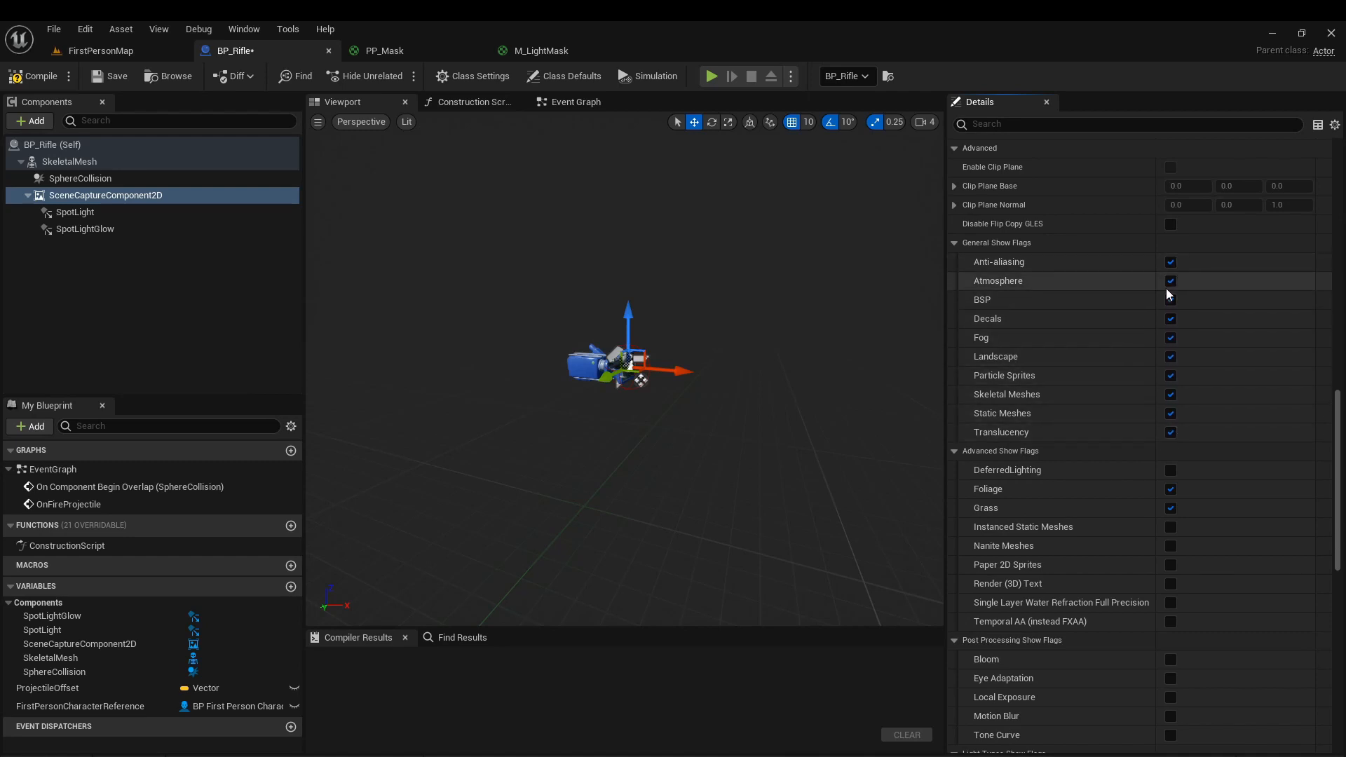
scroll(1060, 405, "up", 5)
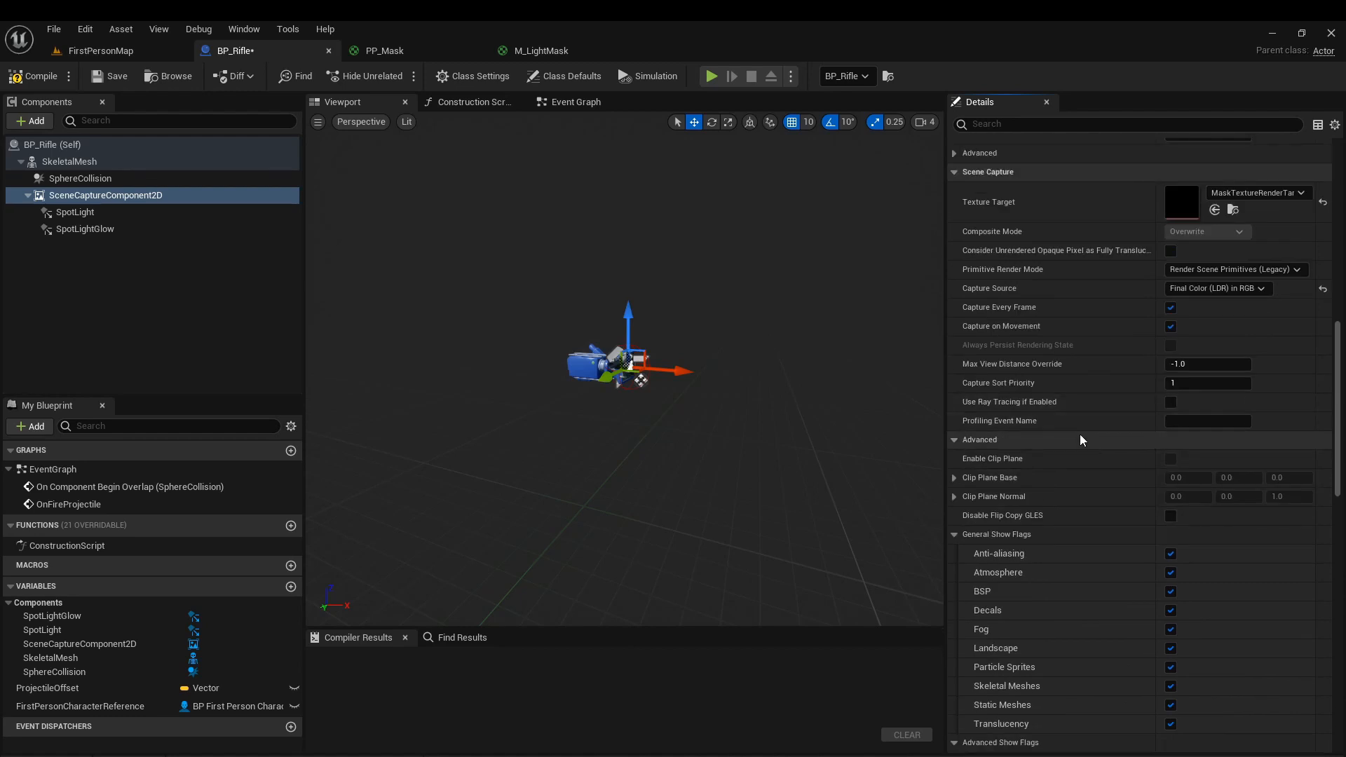
scroll(1170, 450, "down", 15)
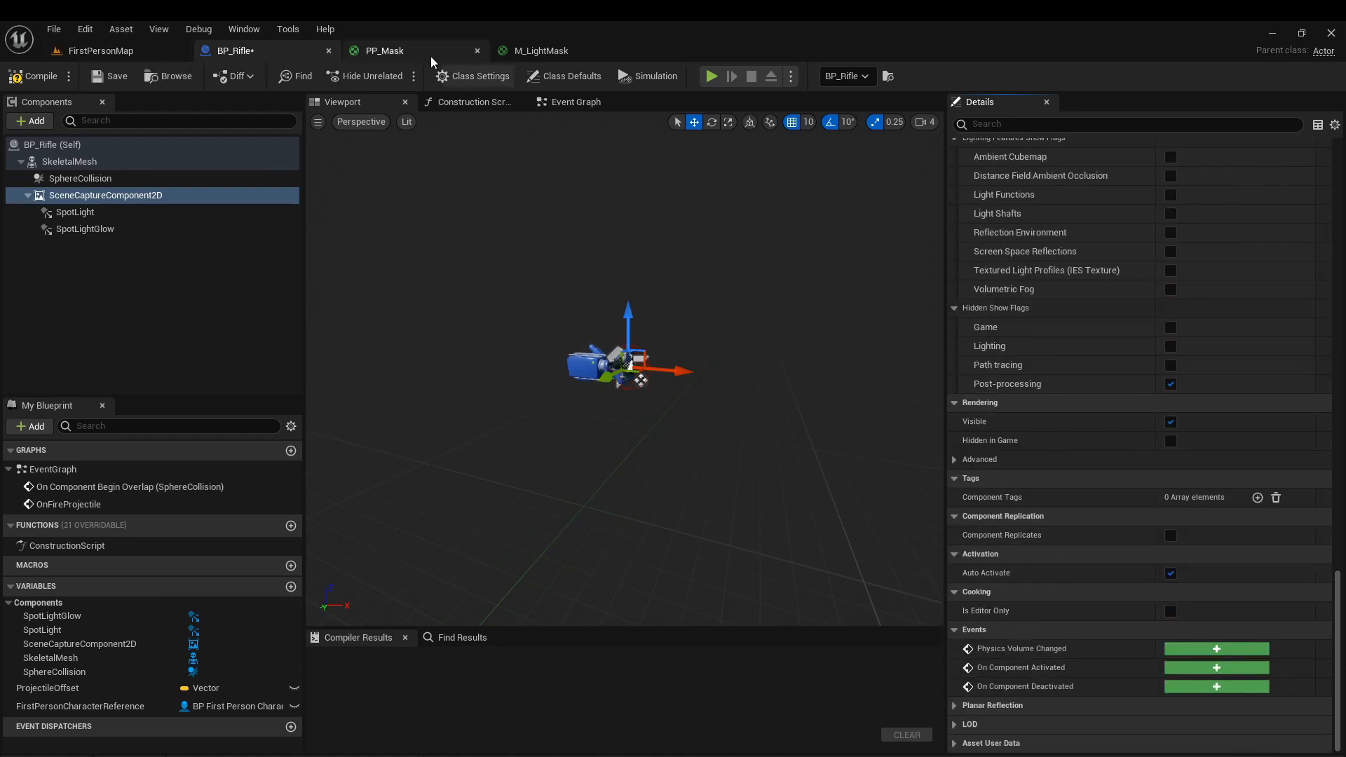
Apply the changes to M_LightMask and check the render target plane in FirstPersonMap and the scene capture settings in BP_Rifle.
left_click(561, 55)
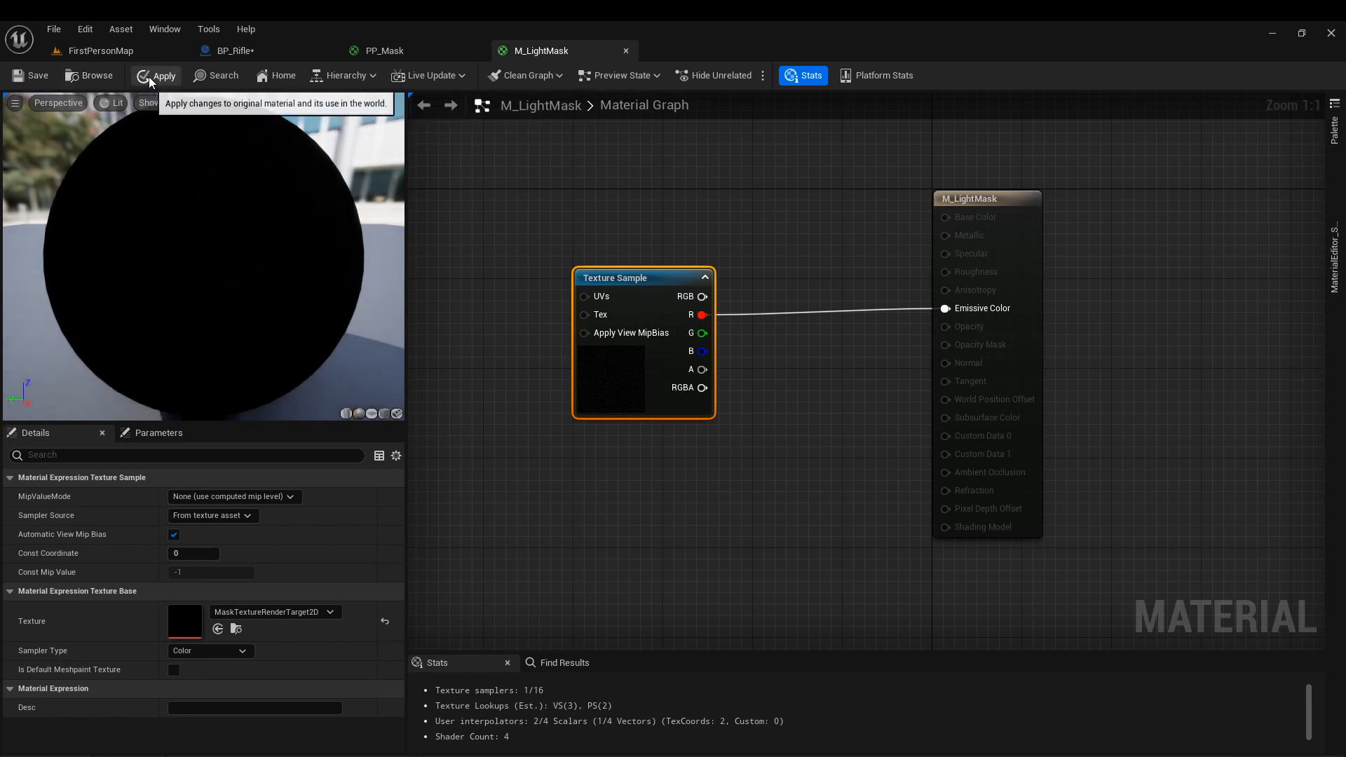
left_click(87, 84)
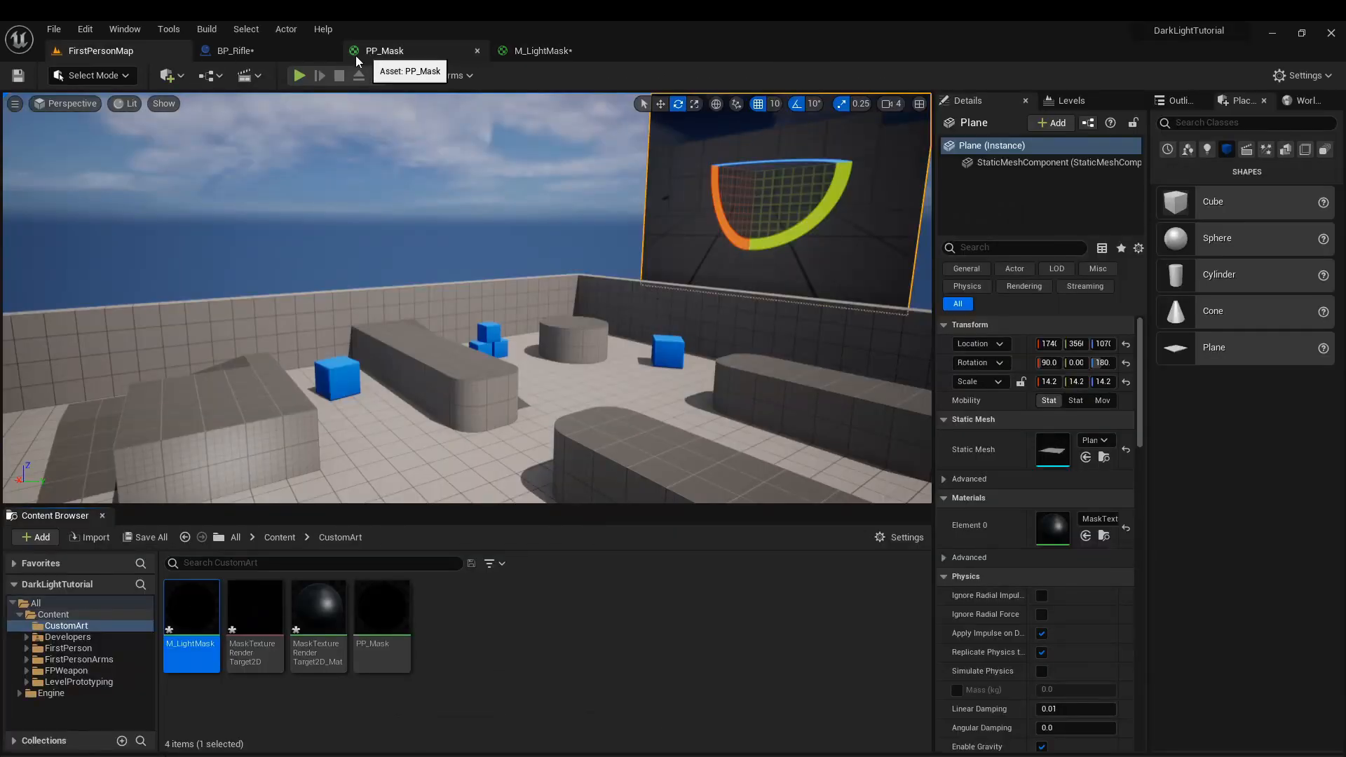
left_click(386, 54)
left_click(236, 51)
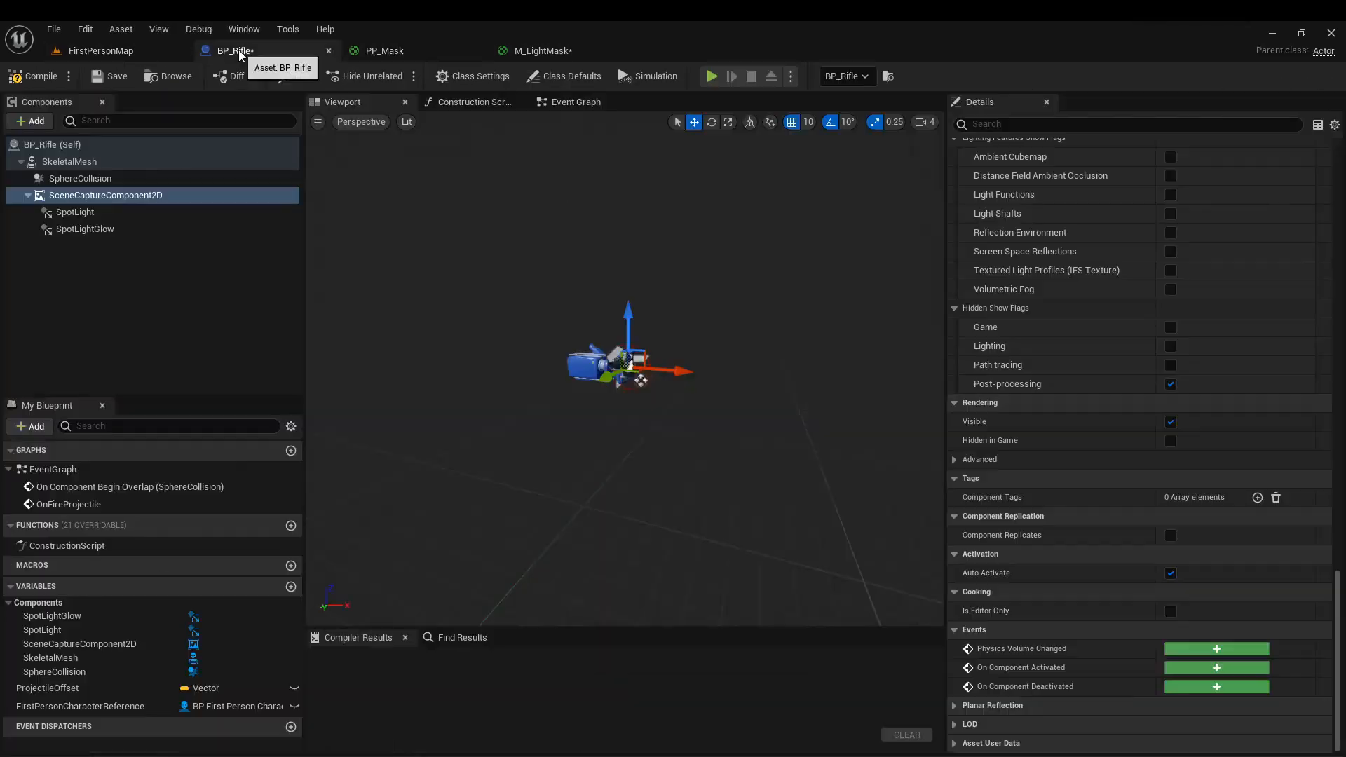
scroll(1148, 406, "up", 1)
left_click(543, 50)
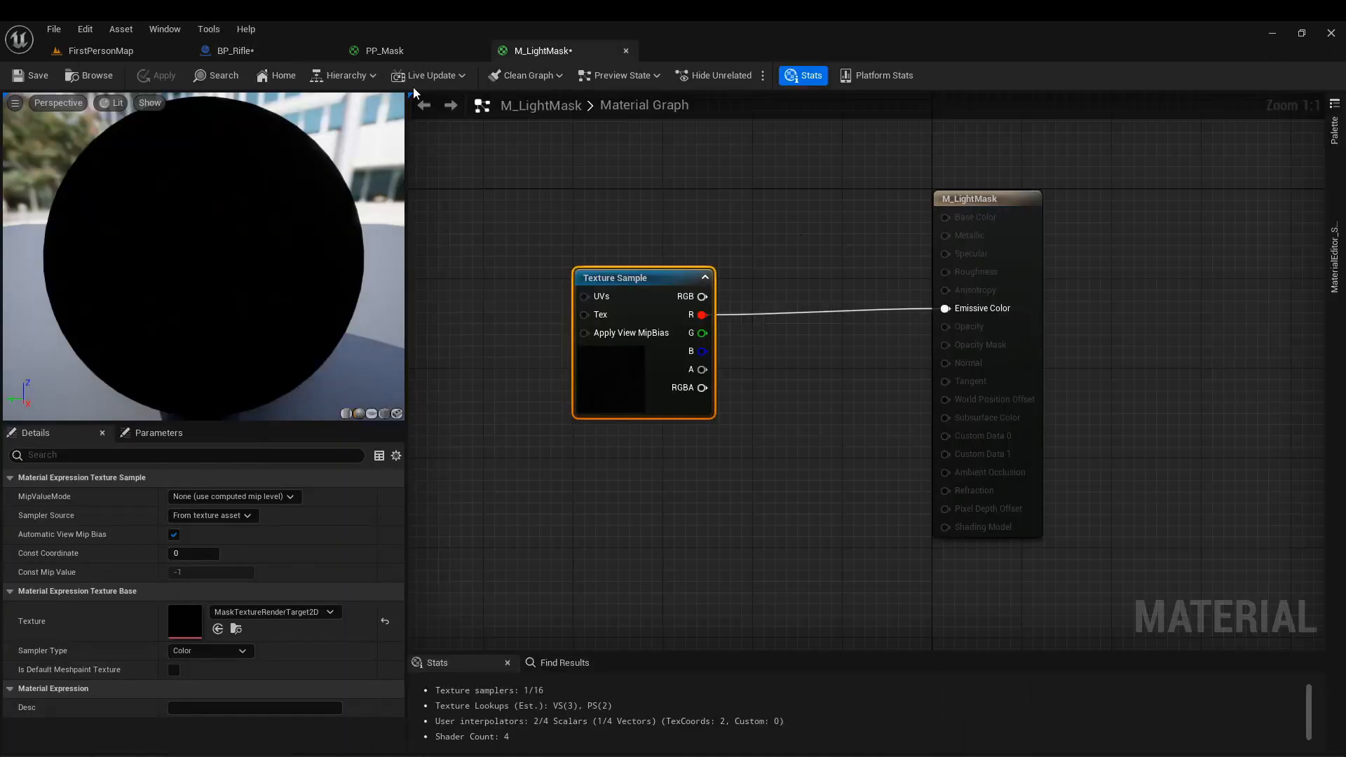
Assign M_LightMask as the light function material of the SpotLightGlow component in BP_Rifle.
left_click(303, 56)
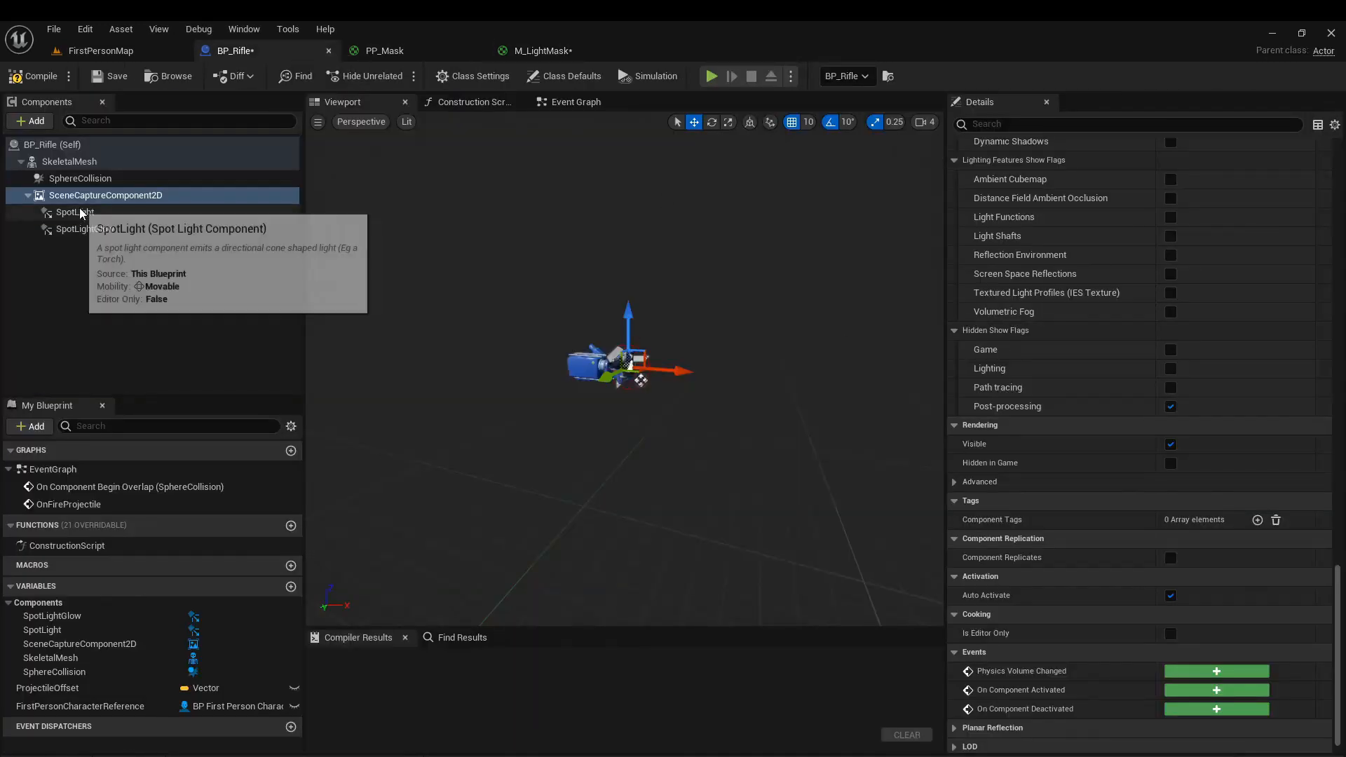
scroll(1135, 427, "up", 10)
scroll(1196, 454, "up", 2)
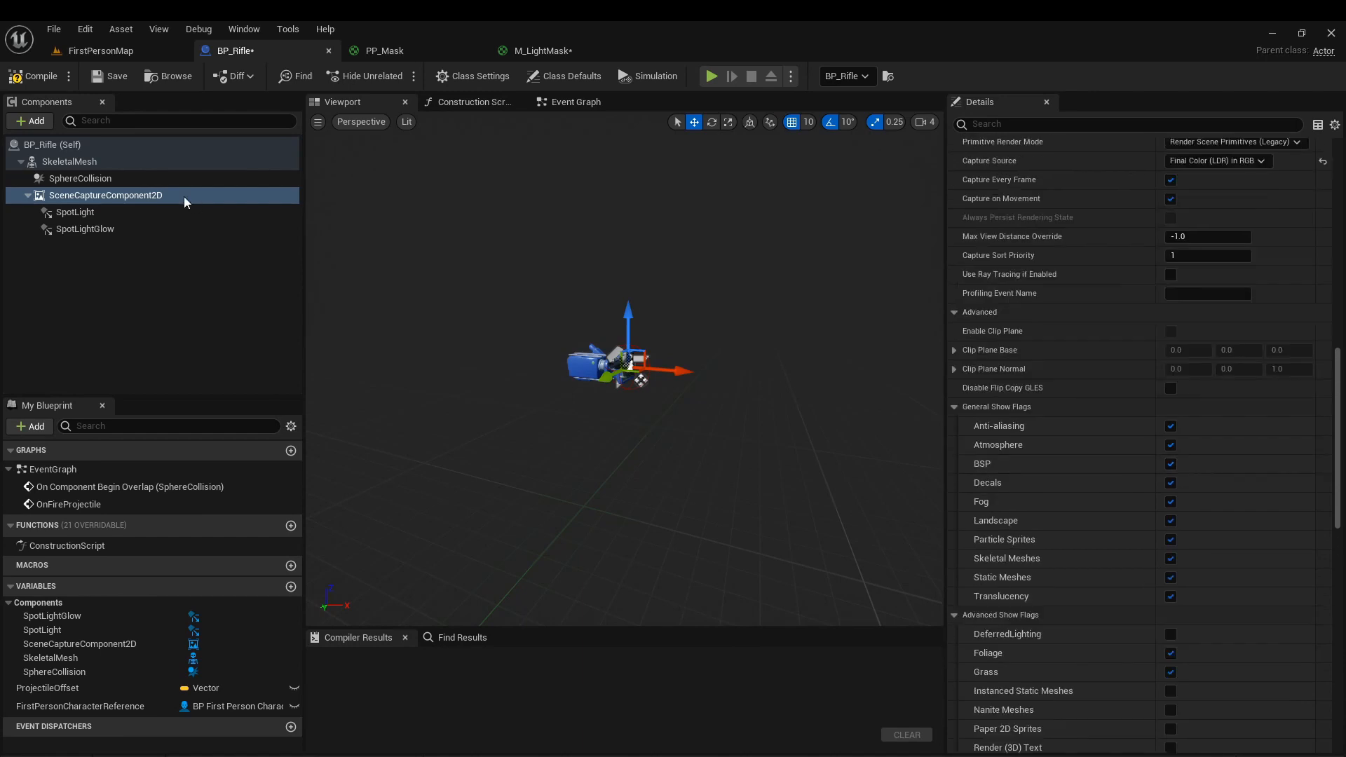
left_click(84, 212)
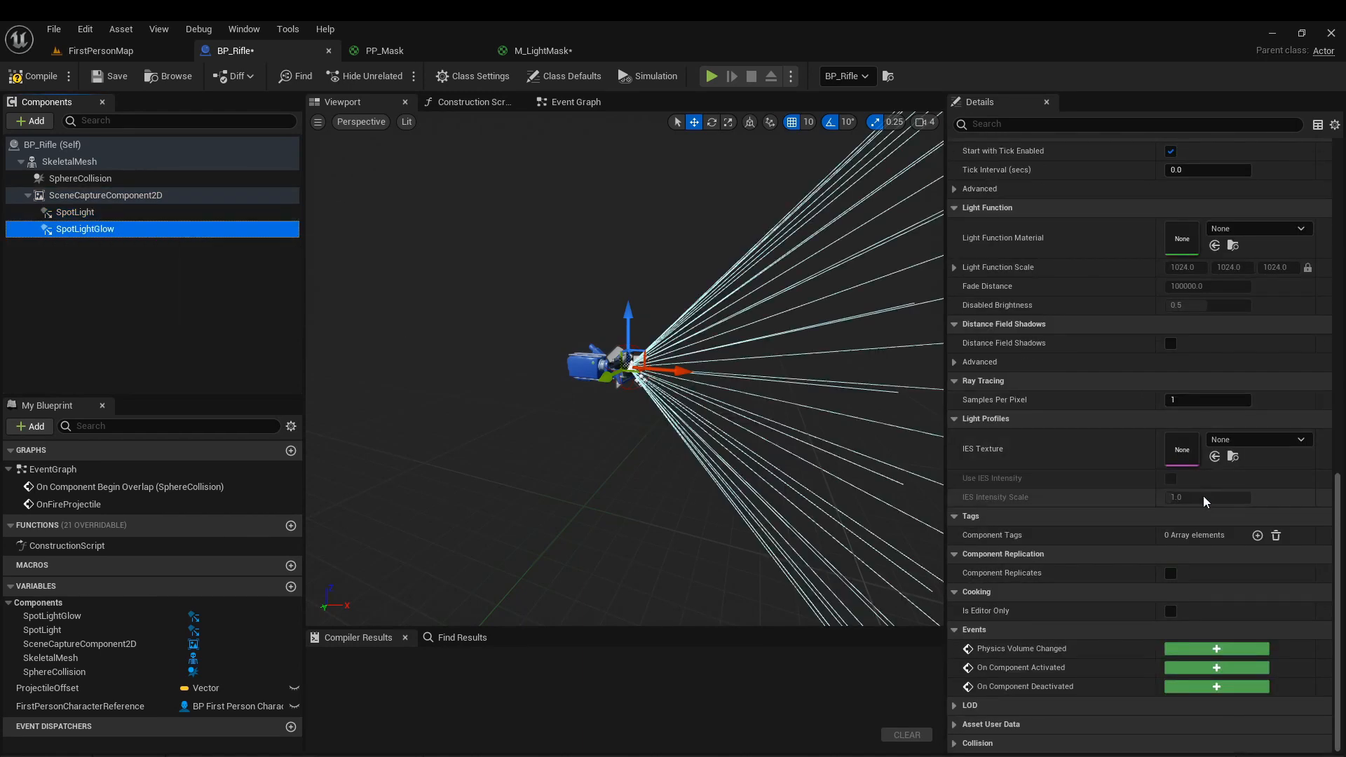
left_click(1215, 245)
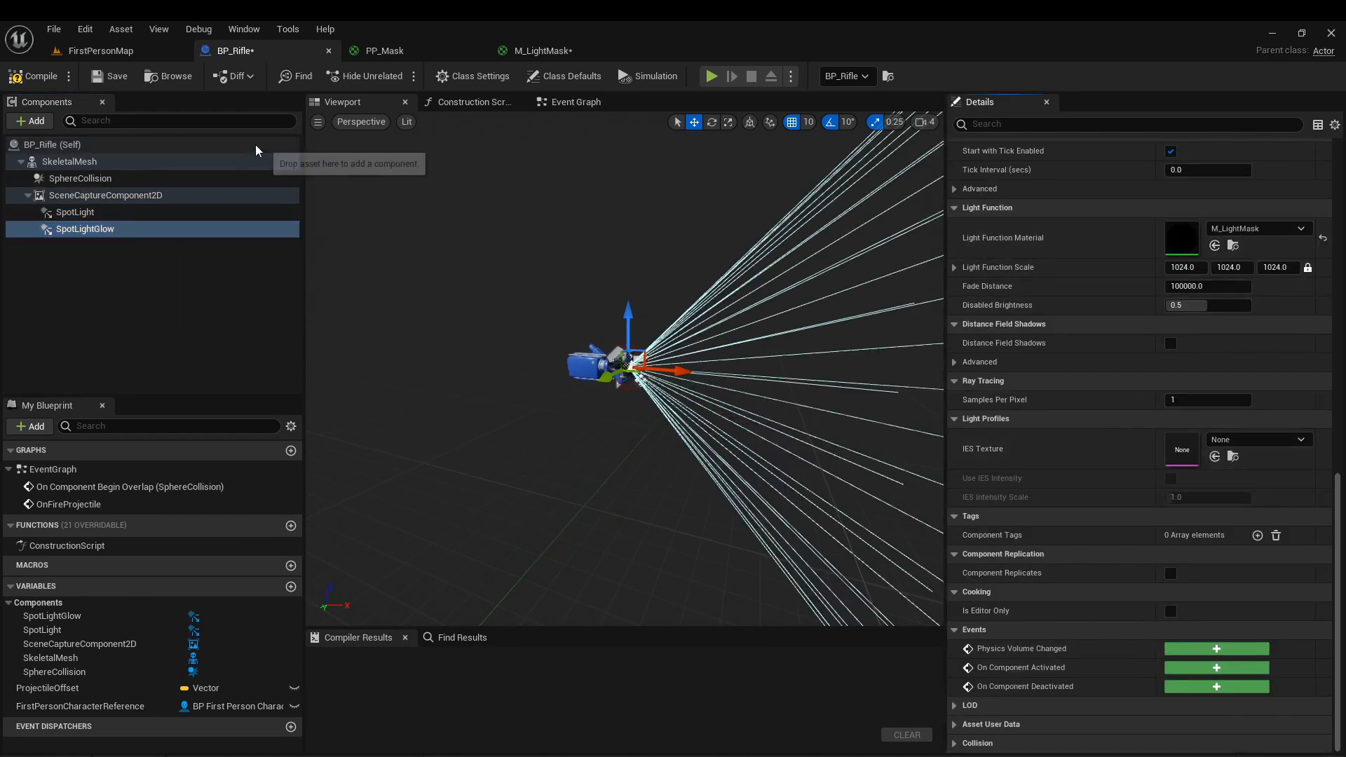
Nudge the Texture Sample node in M_LightMask and compile and save BP_Rifle.
left_click(543, 51)
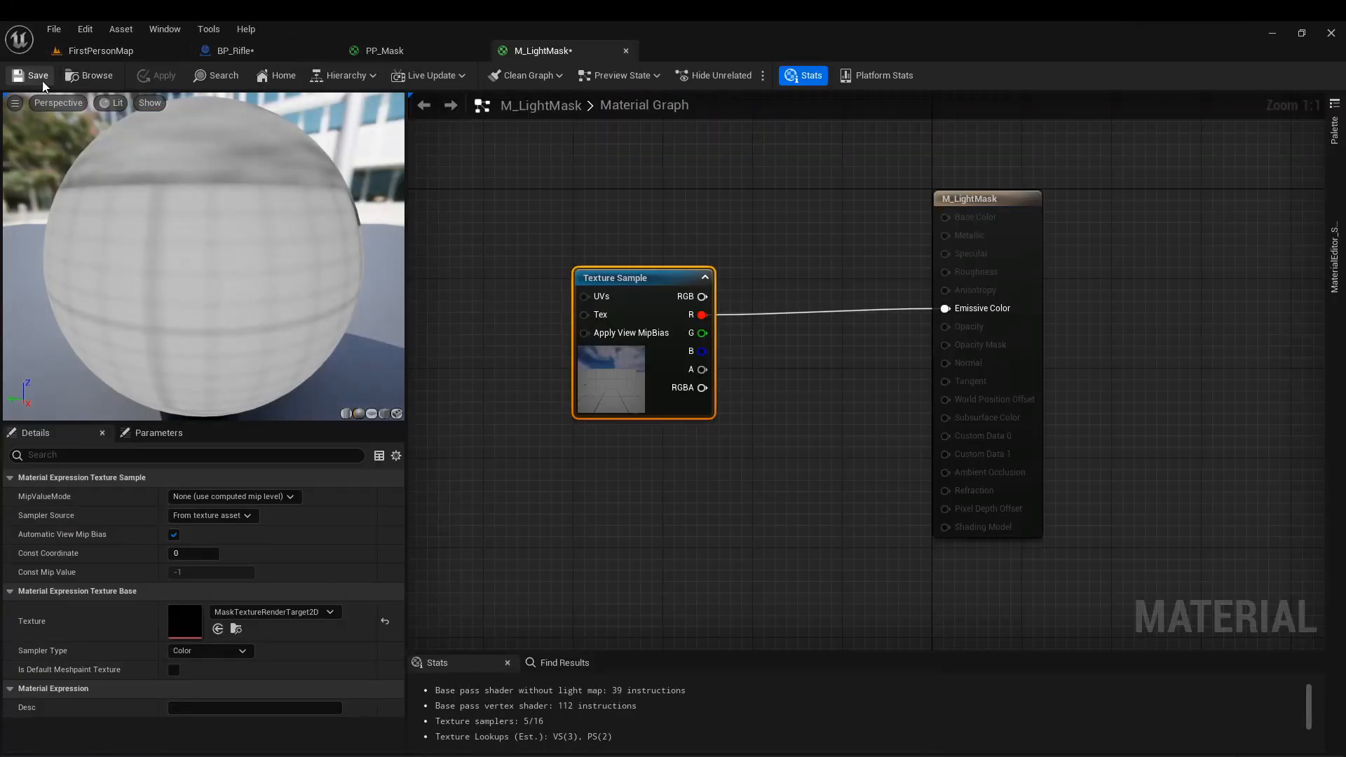
left_click_drag(609, 366, 586, 366)
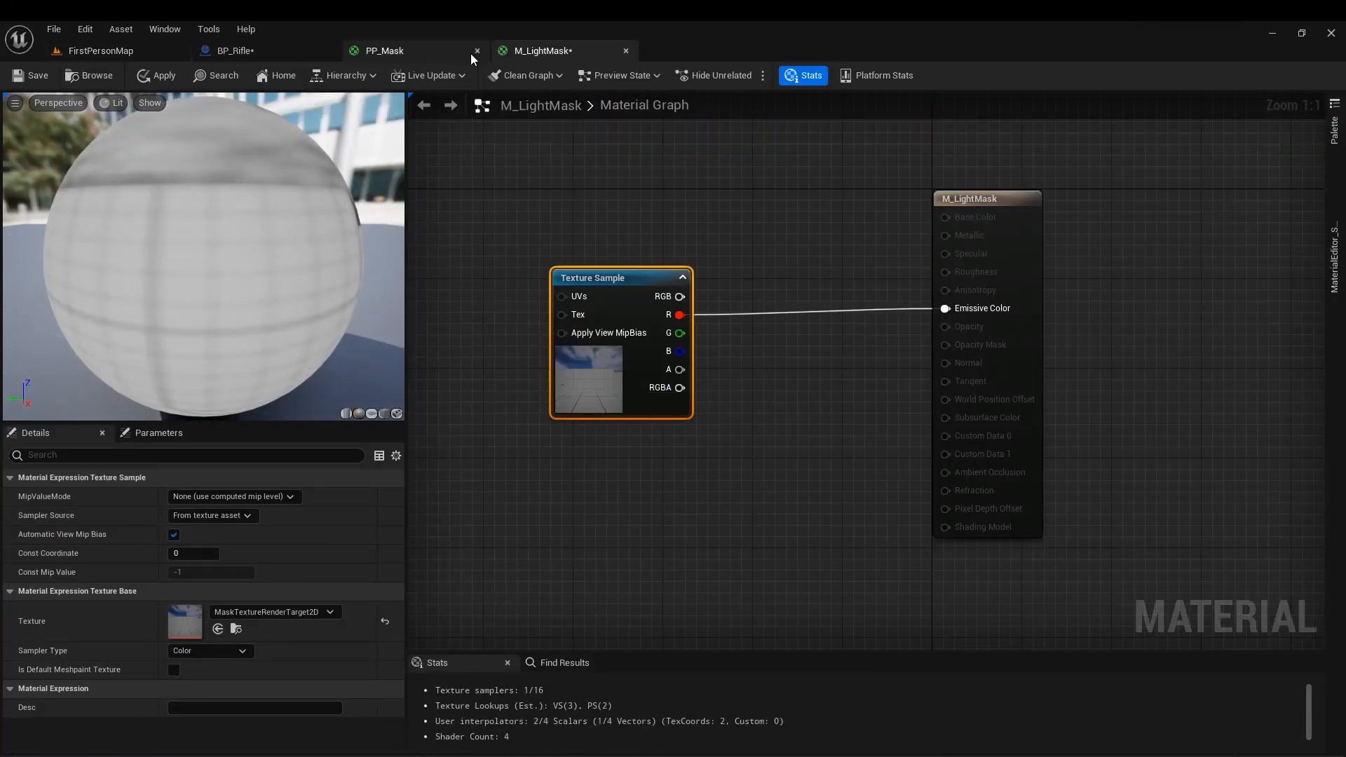
left_click(254, 51)
scroll(1168, 382, "up", 9)
left_click(105, 196)
scroll(1164, 391, "down", 3)
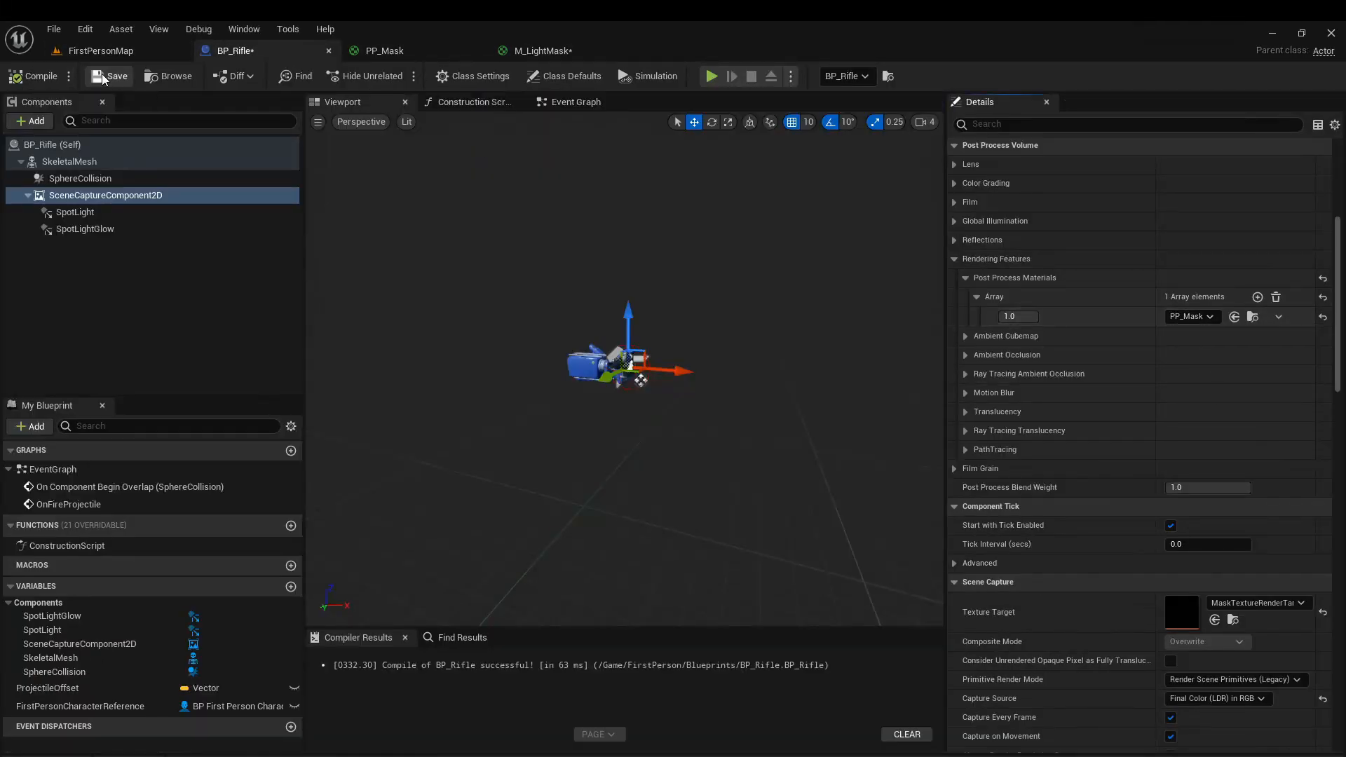
left_click(102, 76)
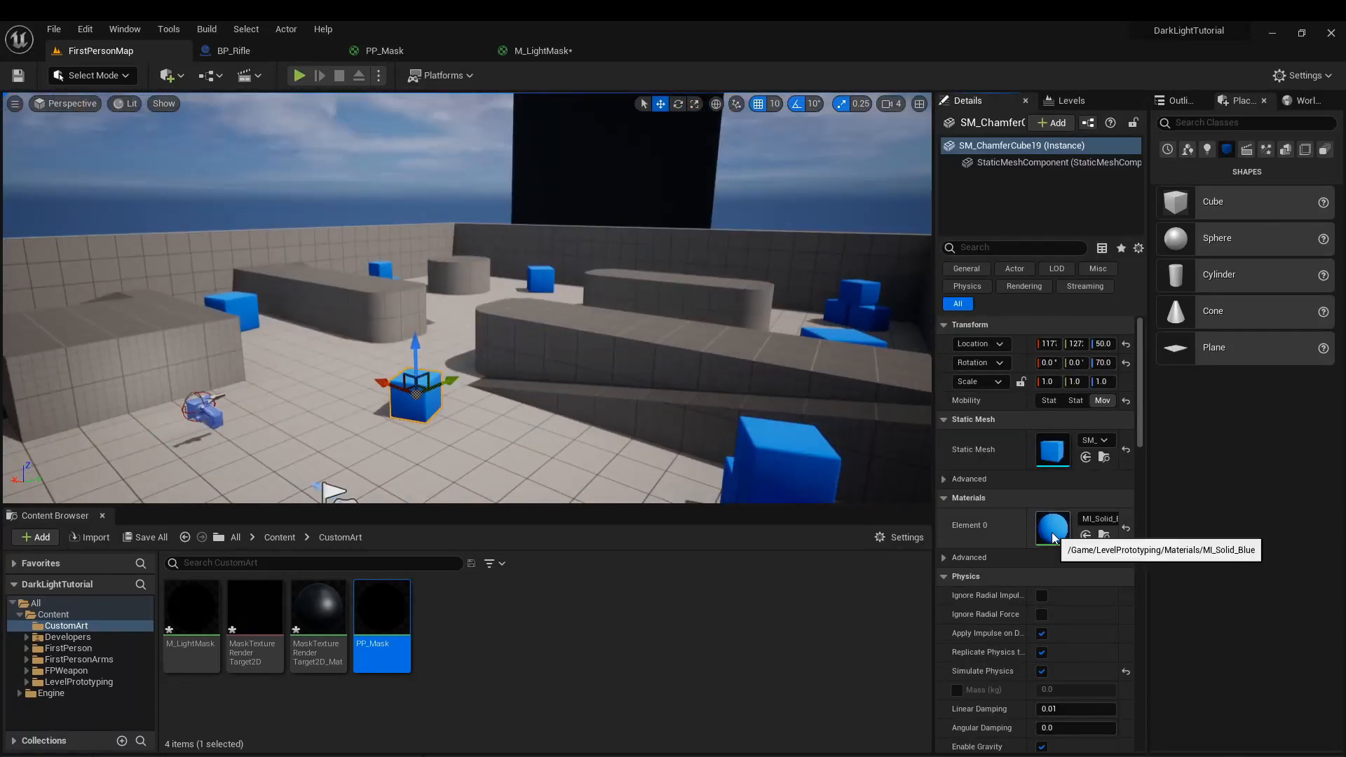
Duplicate the cube's MI_Solid_Blue as MI_Solid_Red, set Metallic to 0.05 and Base Color to red C80020, and apply it to SM_ChamferCube19.
double_click(1053, 529)
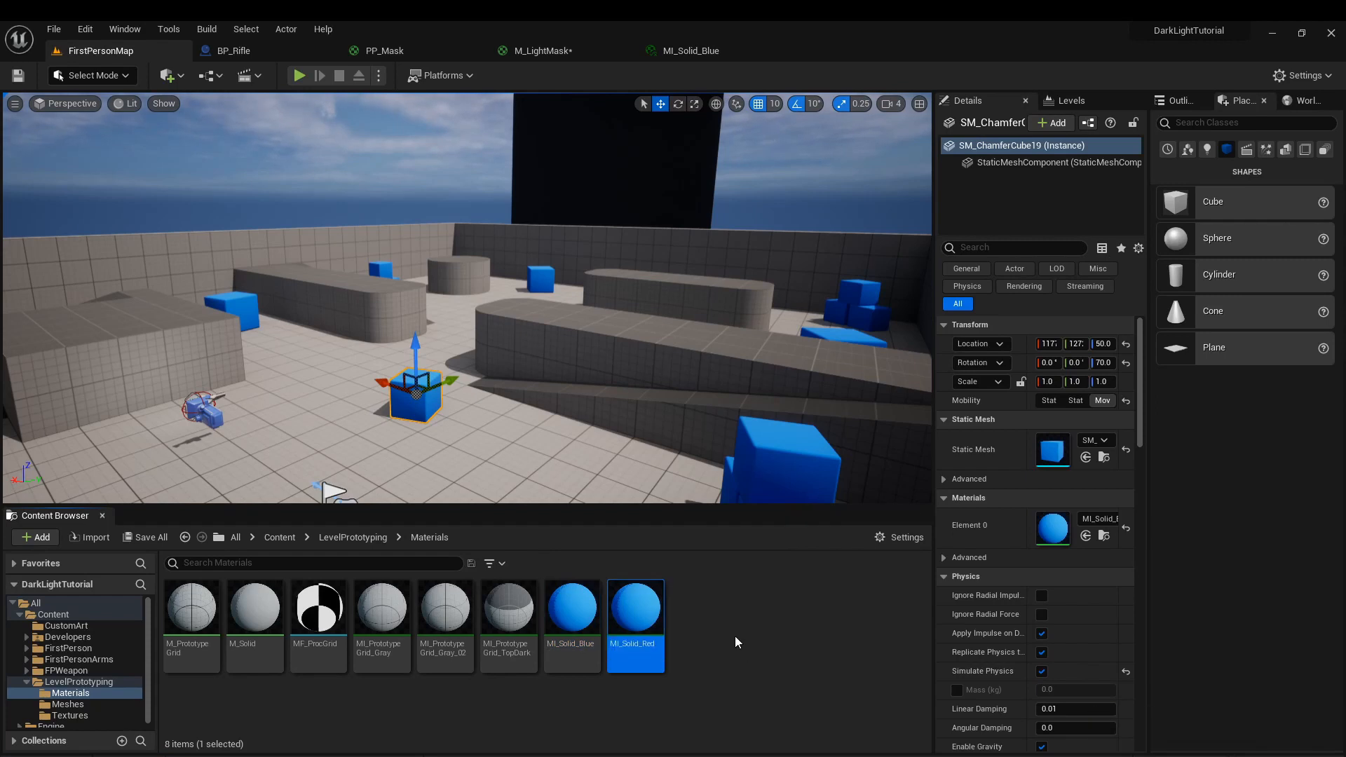
double_click(635, 618)
left_click(435, 205)
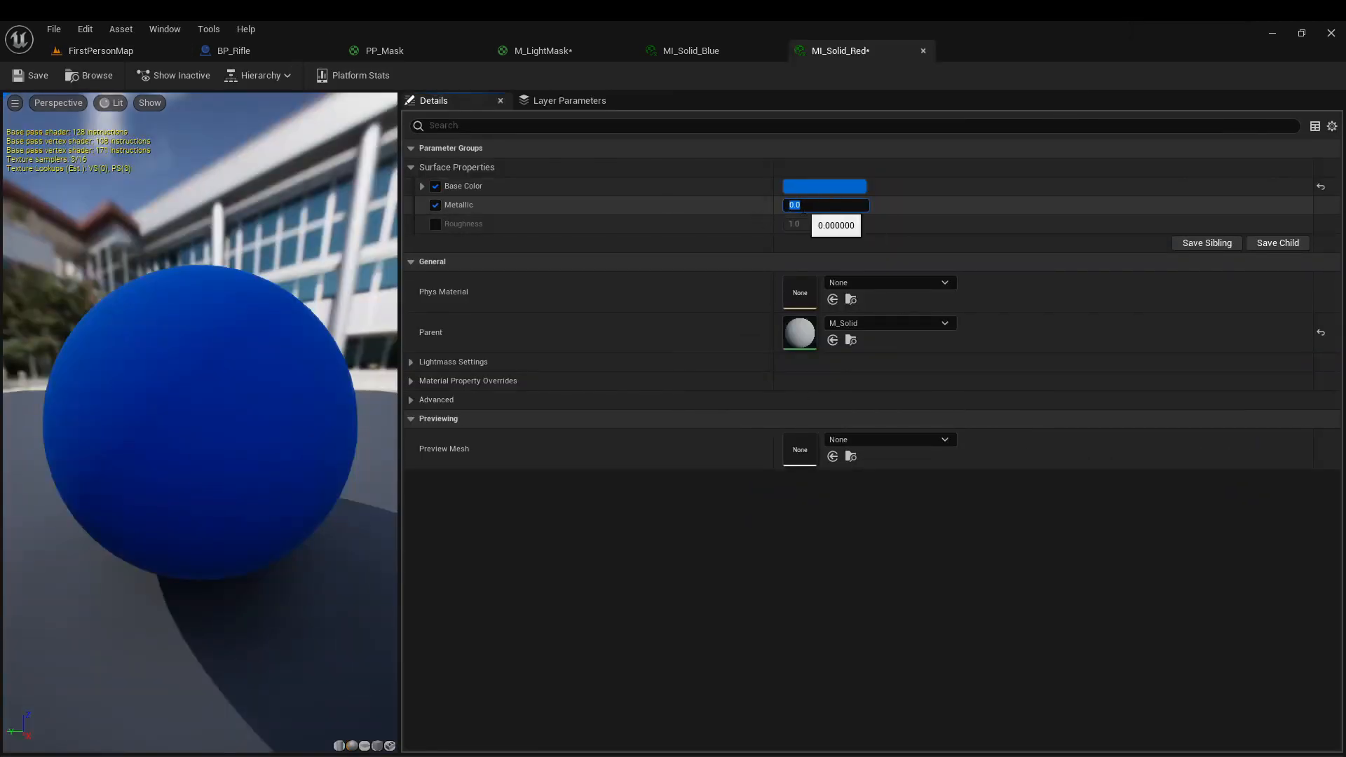
left_click(808, 186)
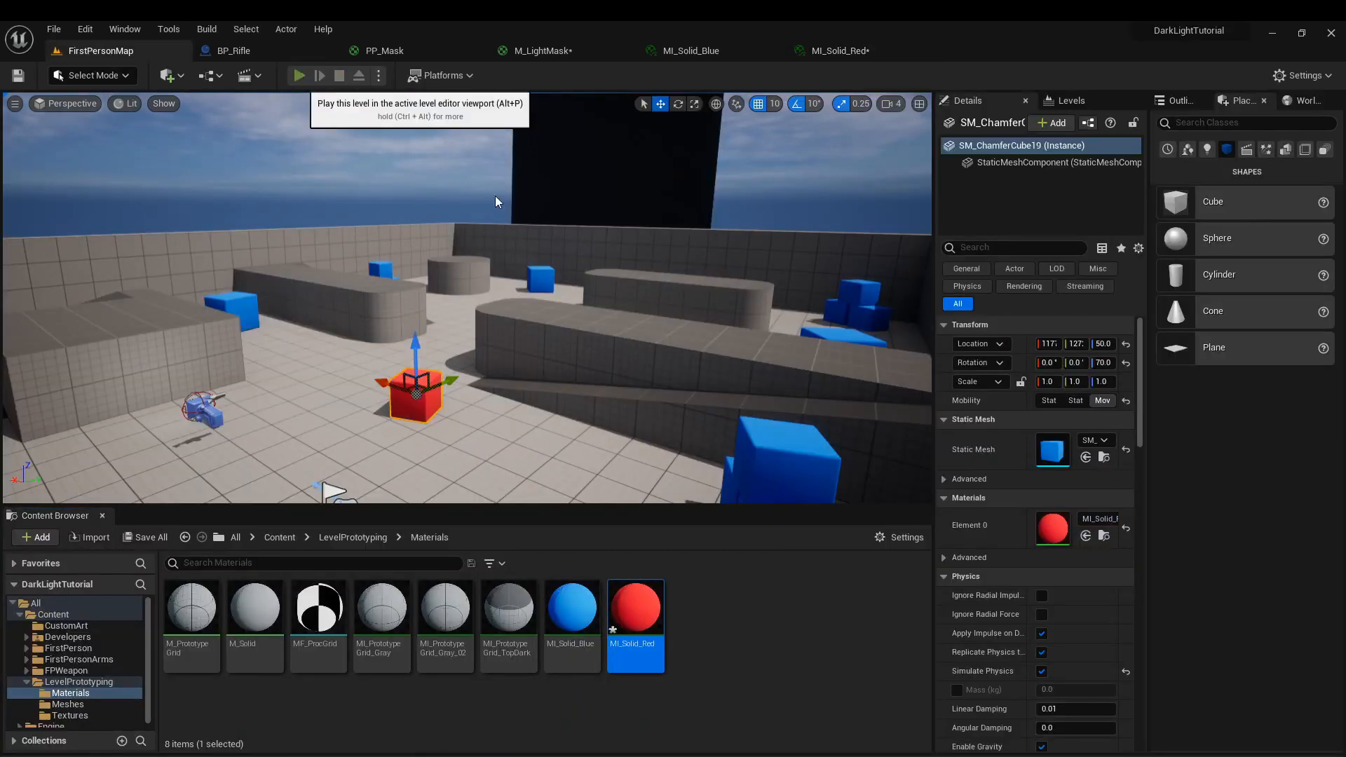
left_click(495, 202)
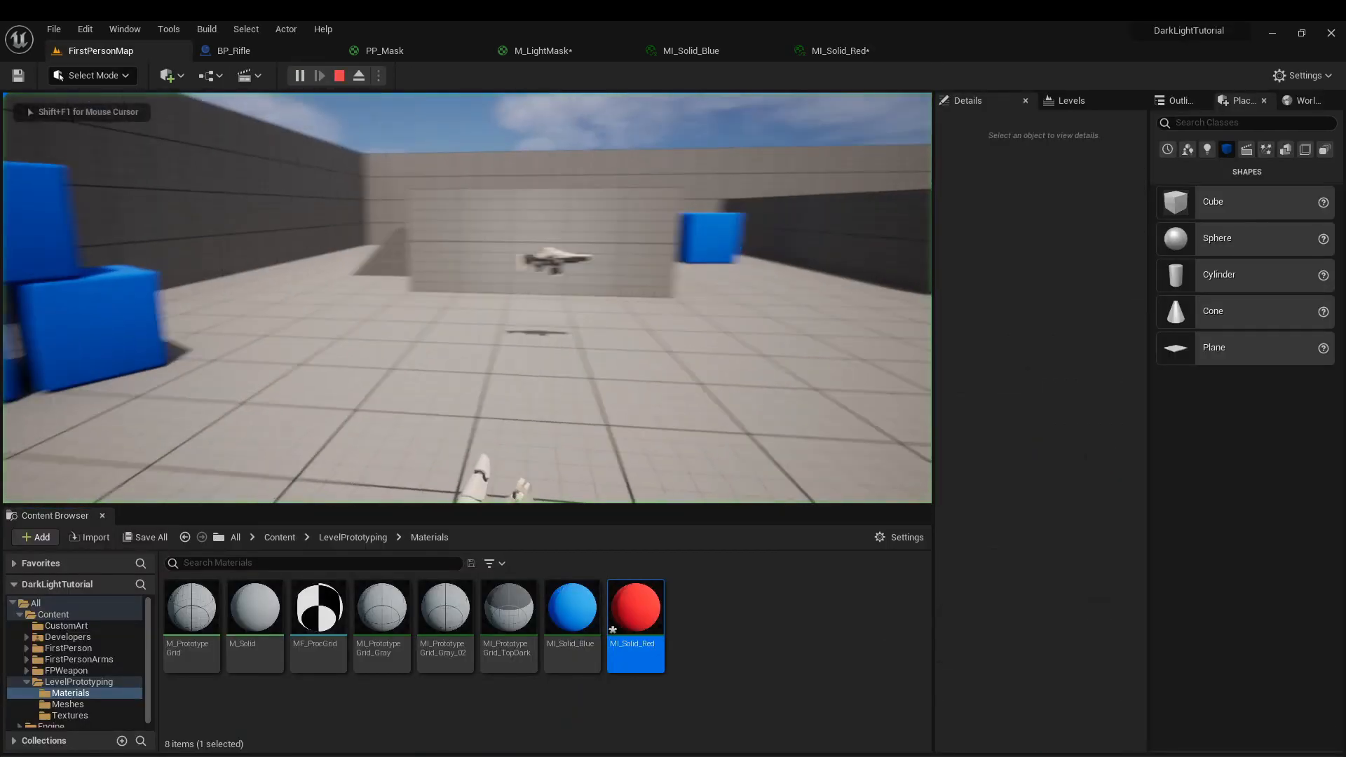
Play FirstPersonMap, pick up the rifle and test the light on the red cube.
key("w")
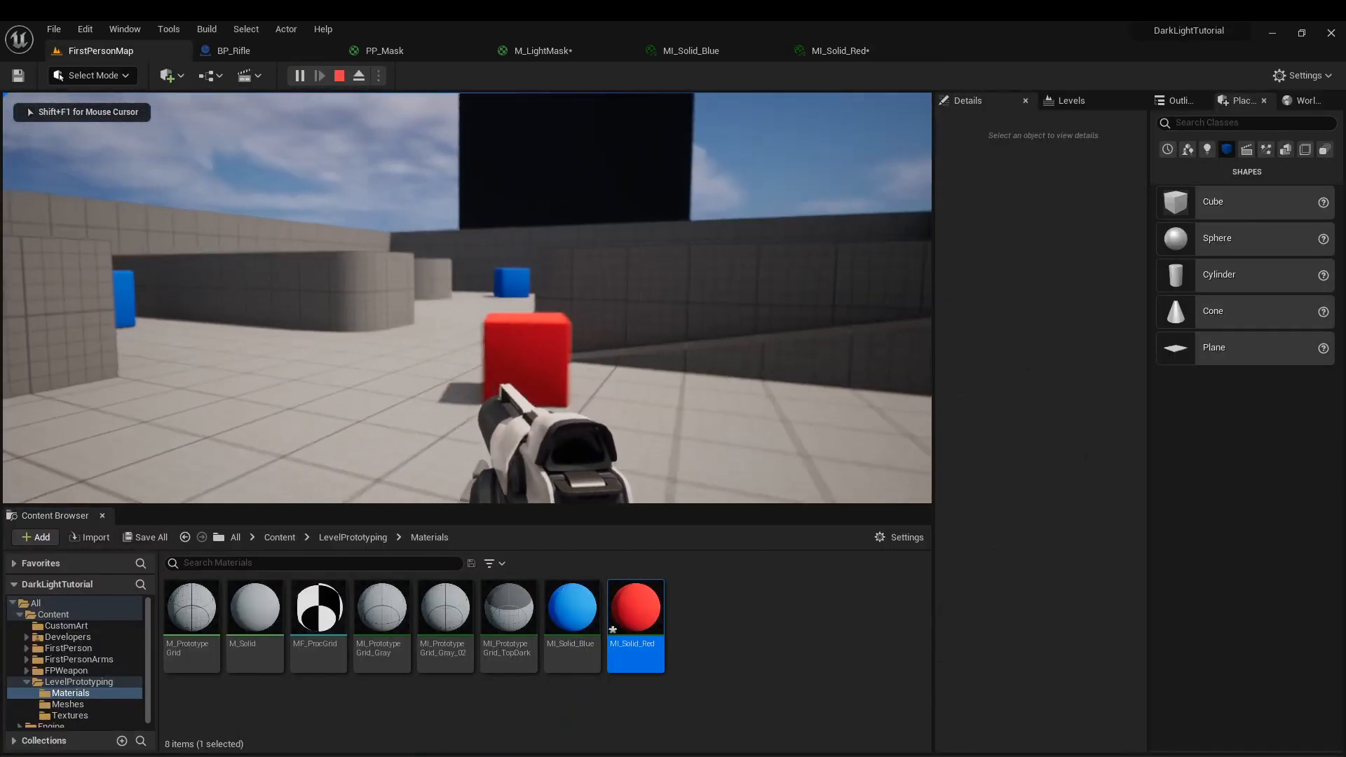
key("shift+F1")
key("Escape")
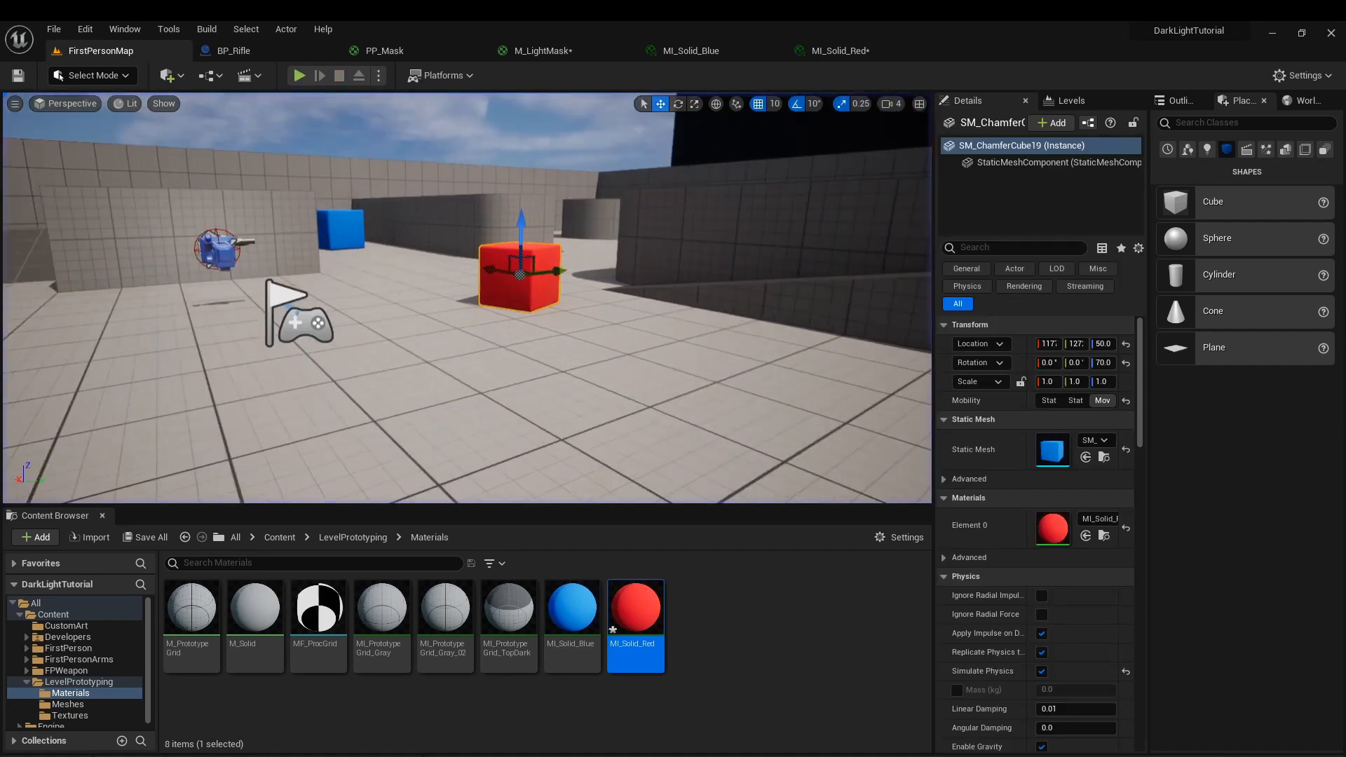
mouse_move(689, 239)
right_mouse_down()
mouse_move(712, 277)
mouse_move(684, 260)
mouse_move(704, 251)
right_mouse_up()
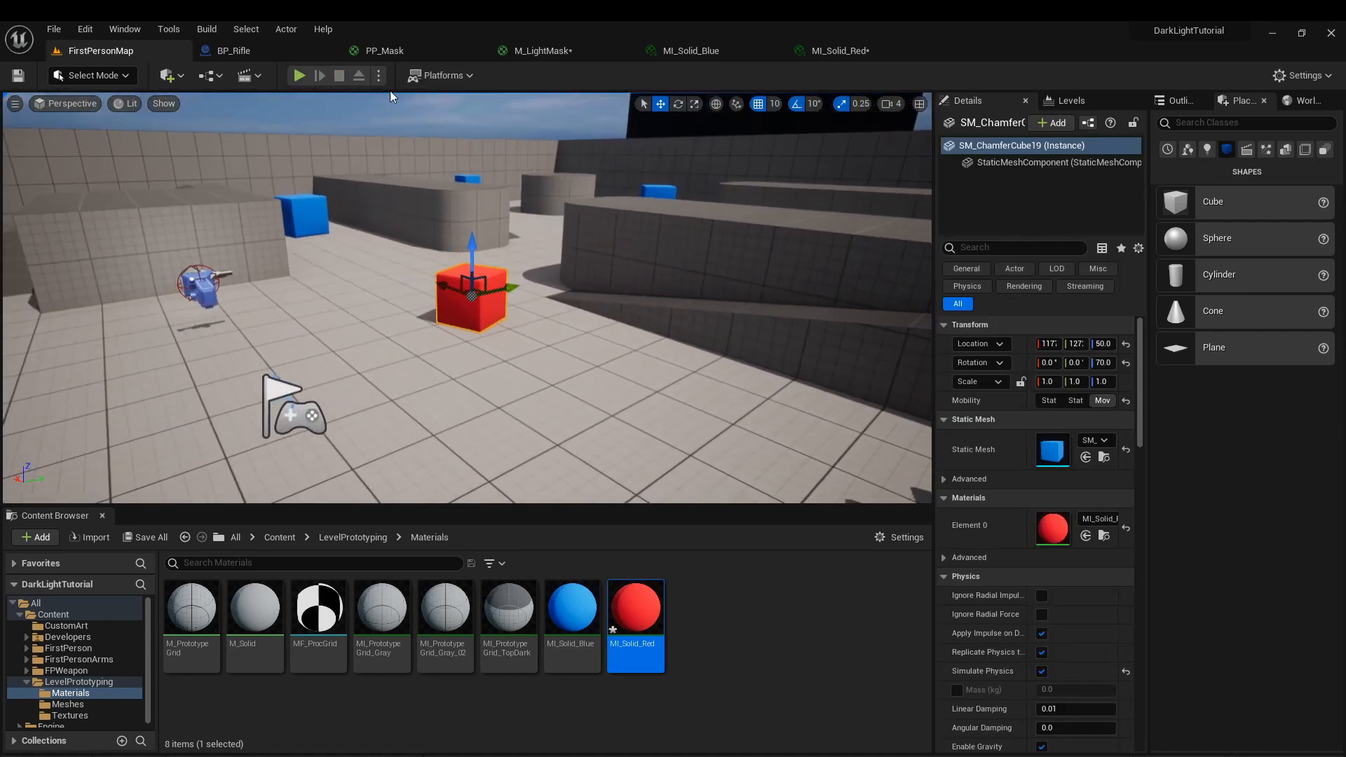
Examine the If node's threshold and Const B in PP_Mask and the scene capture's settings in BP_Rifle.
left_click(405, 46)
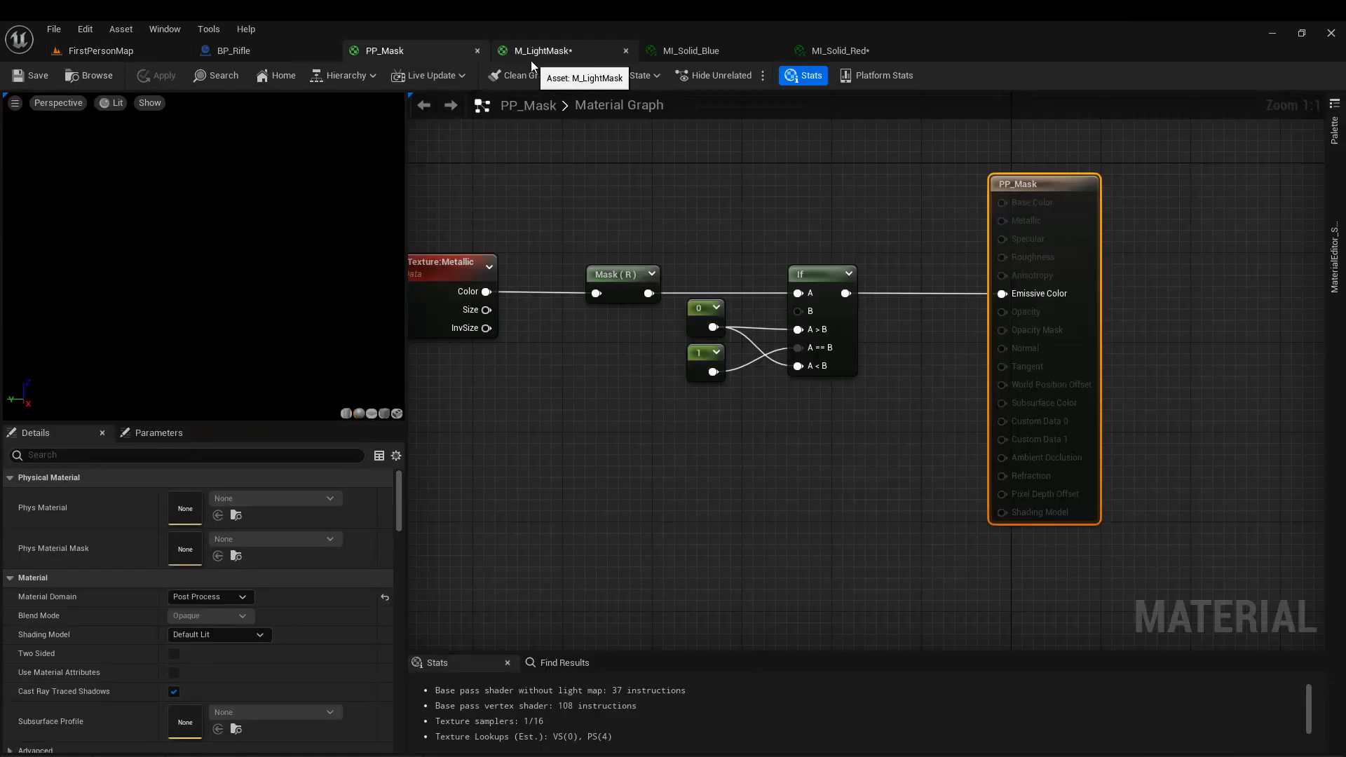
left_click(835, 312)
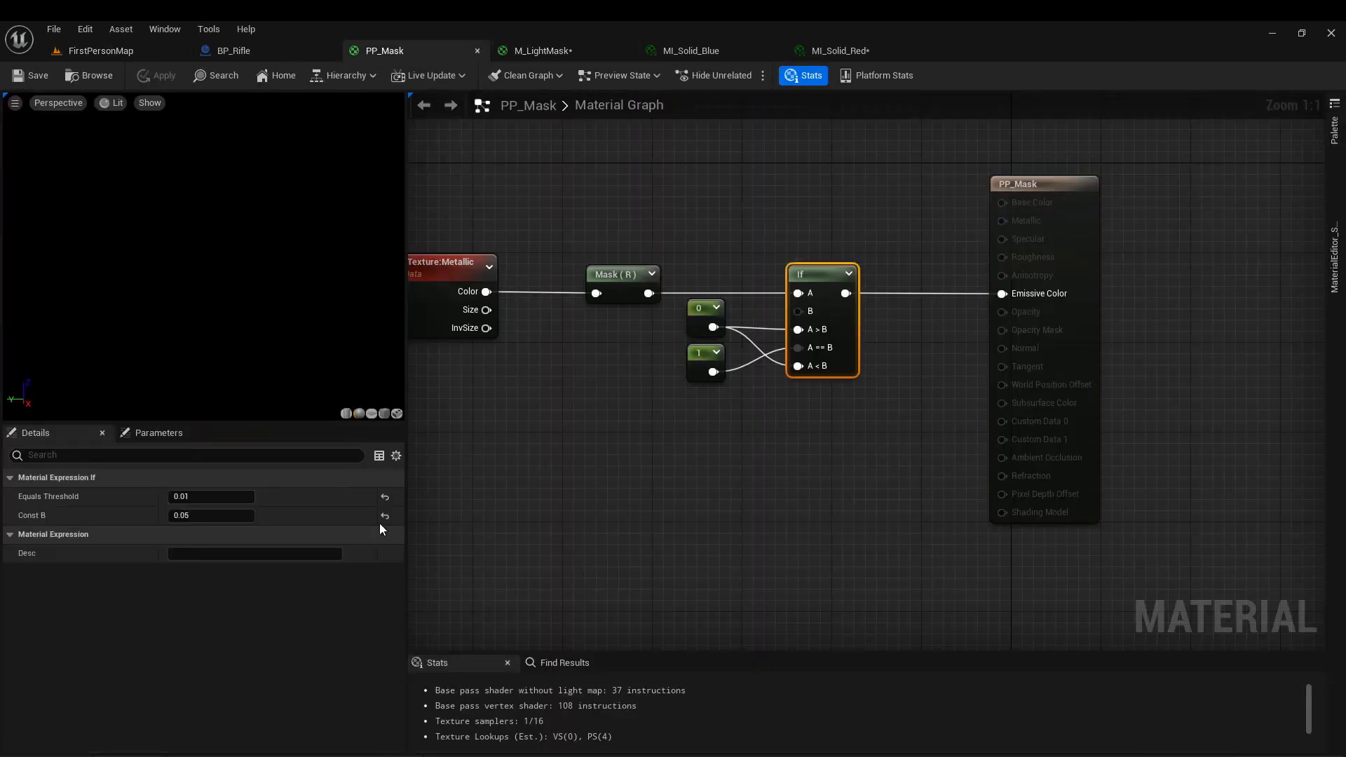
left_click(227, 51)
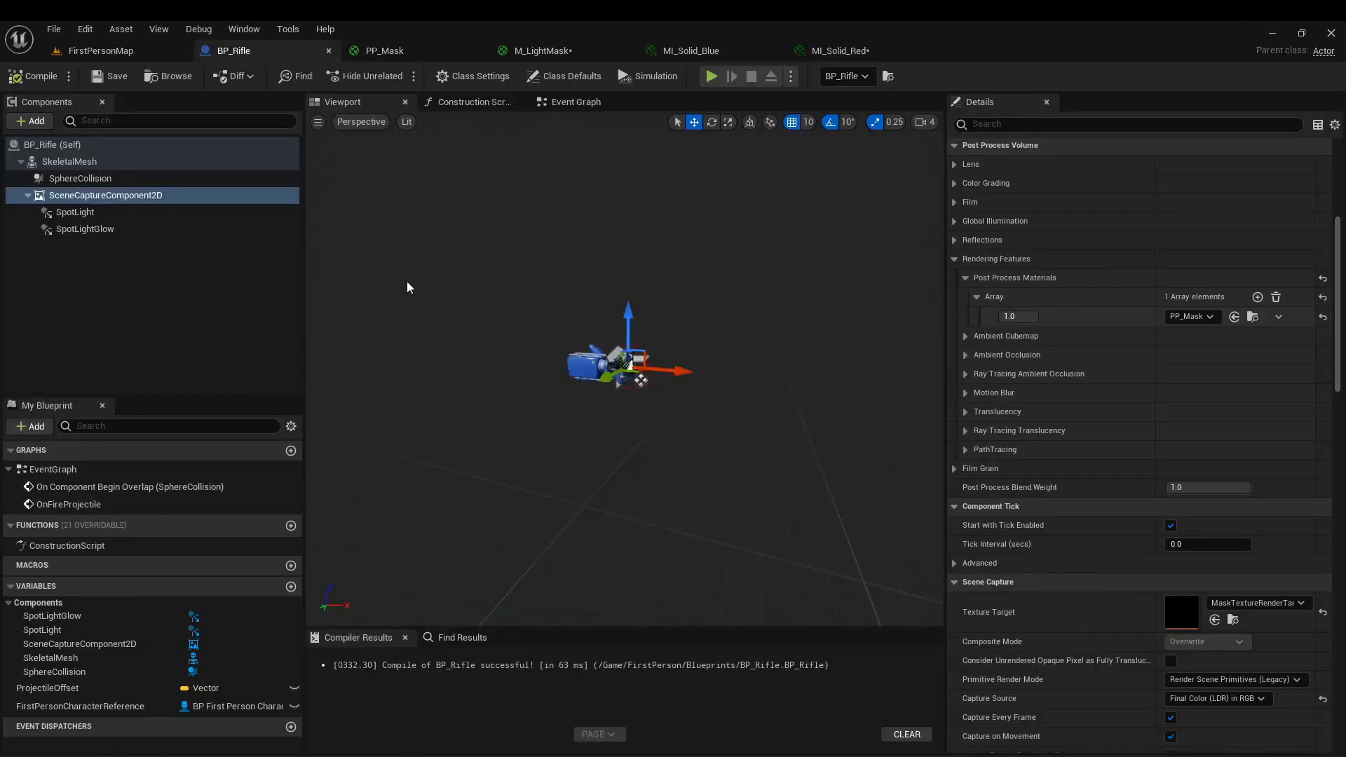
Inspect the red cube in FirstPersonMap with the Metallic buffer visualization and return to the Lit view mode.
left_click(111, 51)
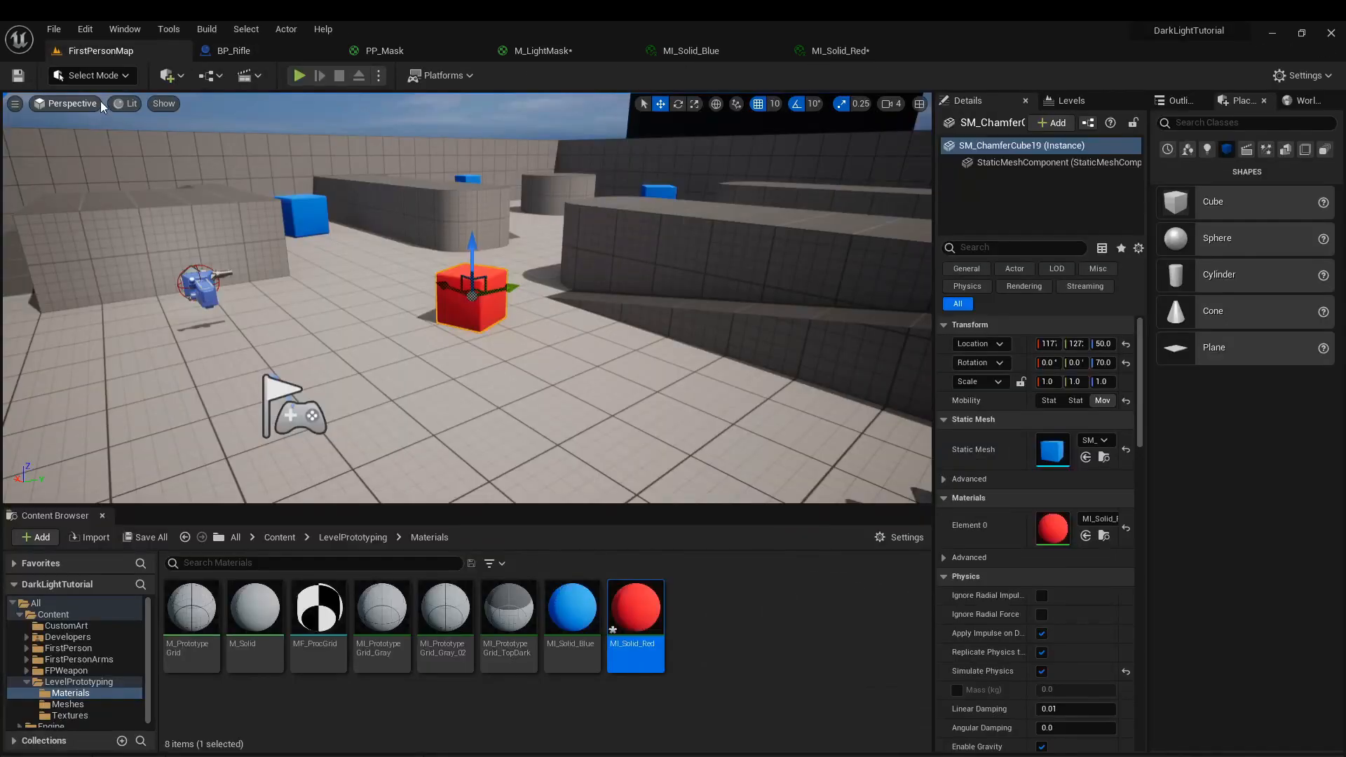
left_click(127, 104)
mouse_move(205, 301)
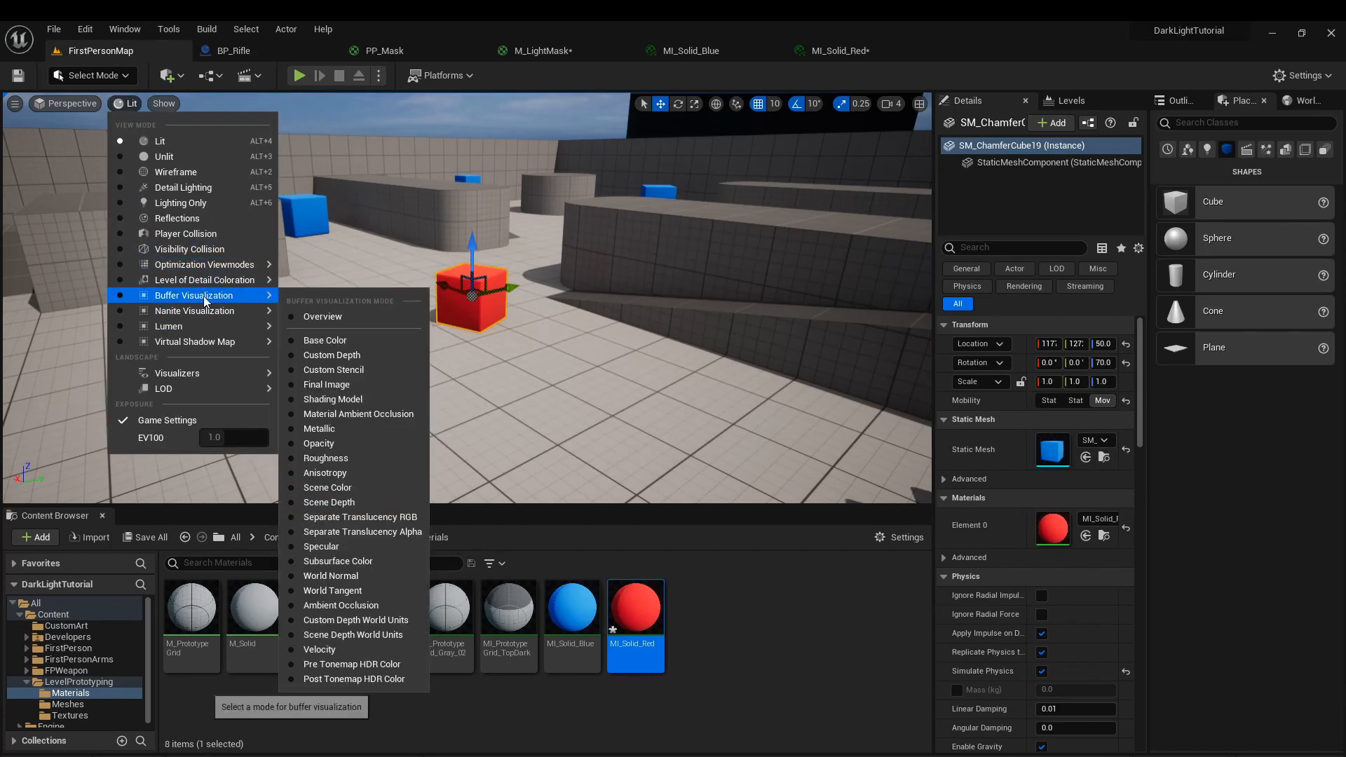
left_click(338, 429)
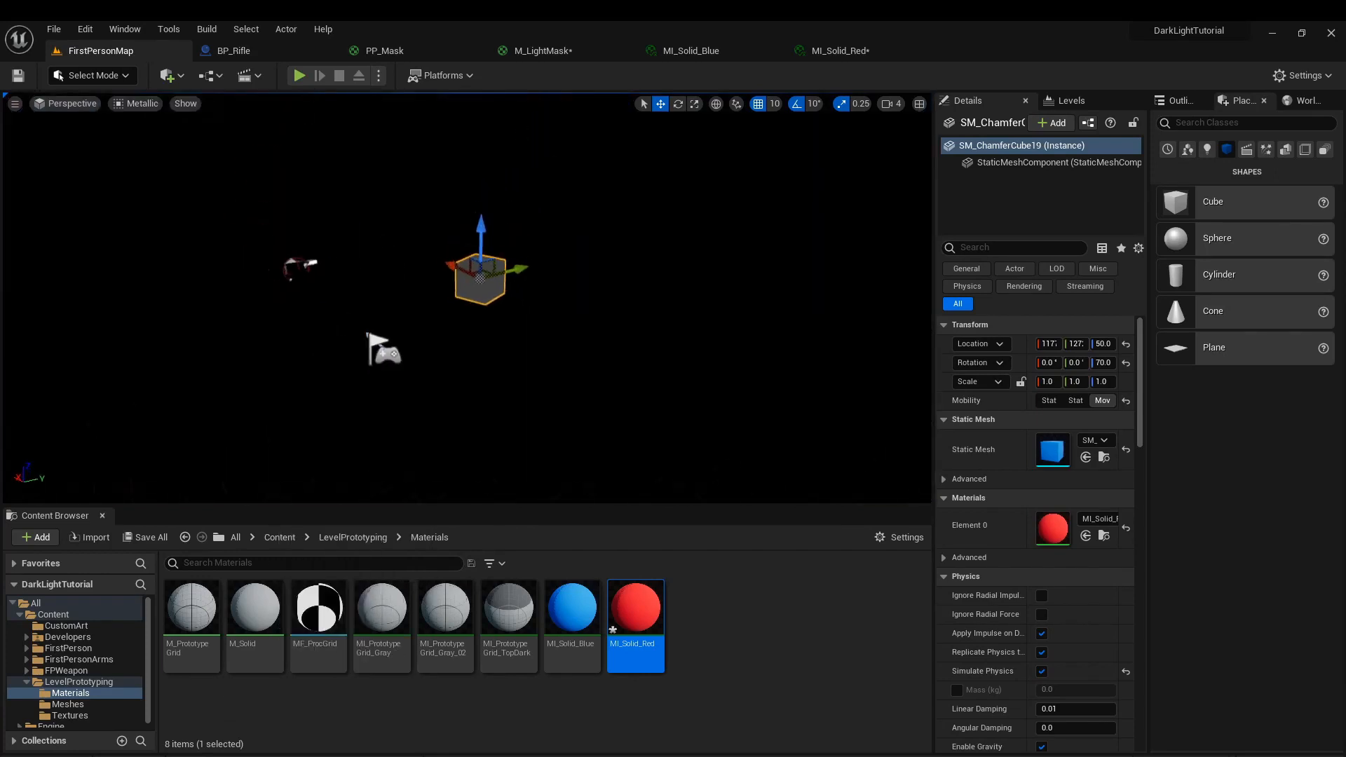
left_click(463, 421)
mouse_move(463, 421)
right_mouse_down()
mouse_move(484, 379)
mouse_move(468, 401)
right_mouse_up()
left_click(93, 75)
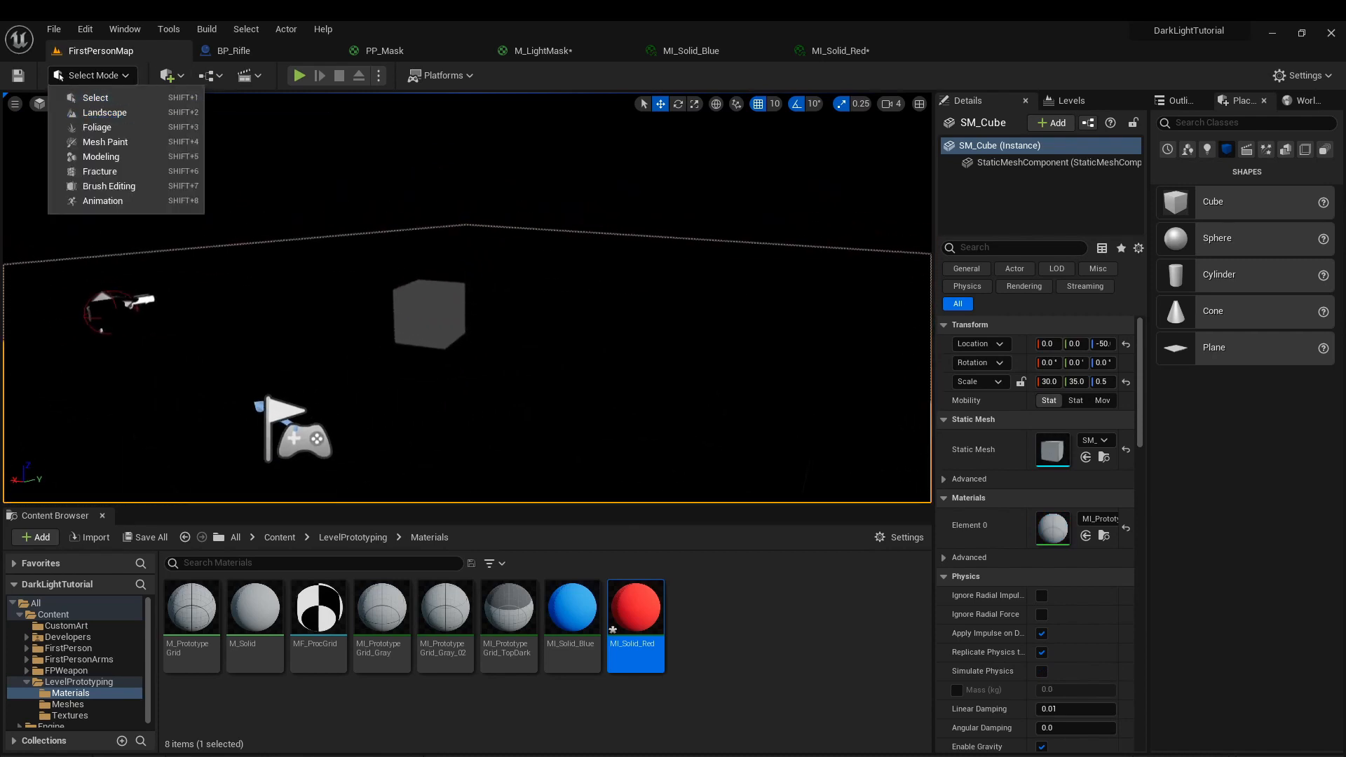
right_click_drag(280, 161, 270, 162)
left_click(139, 105)
left_click(154, 141)
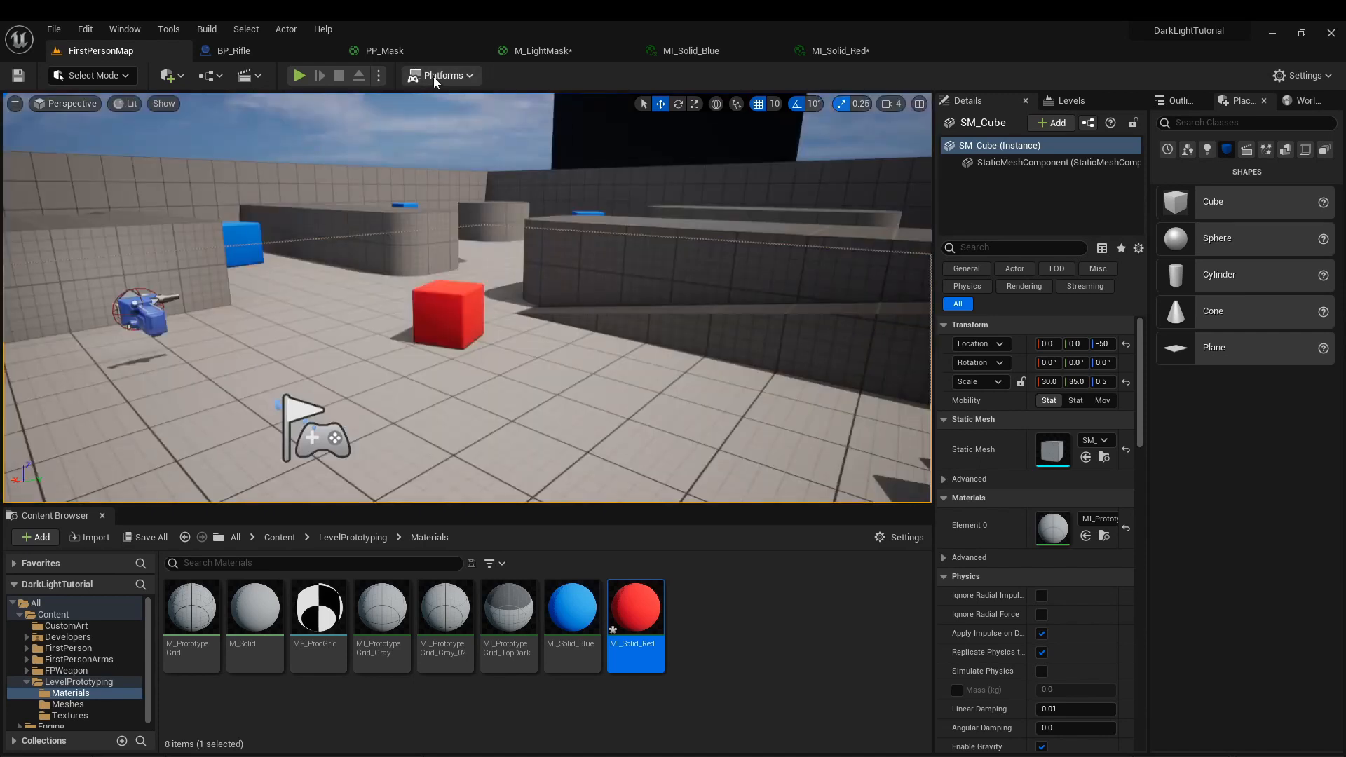
Play the level again to check the render target plane against the red cube, and review the scene capture settings.
left_click(299, 76)
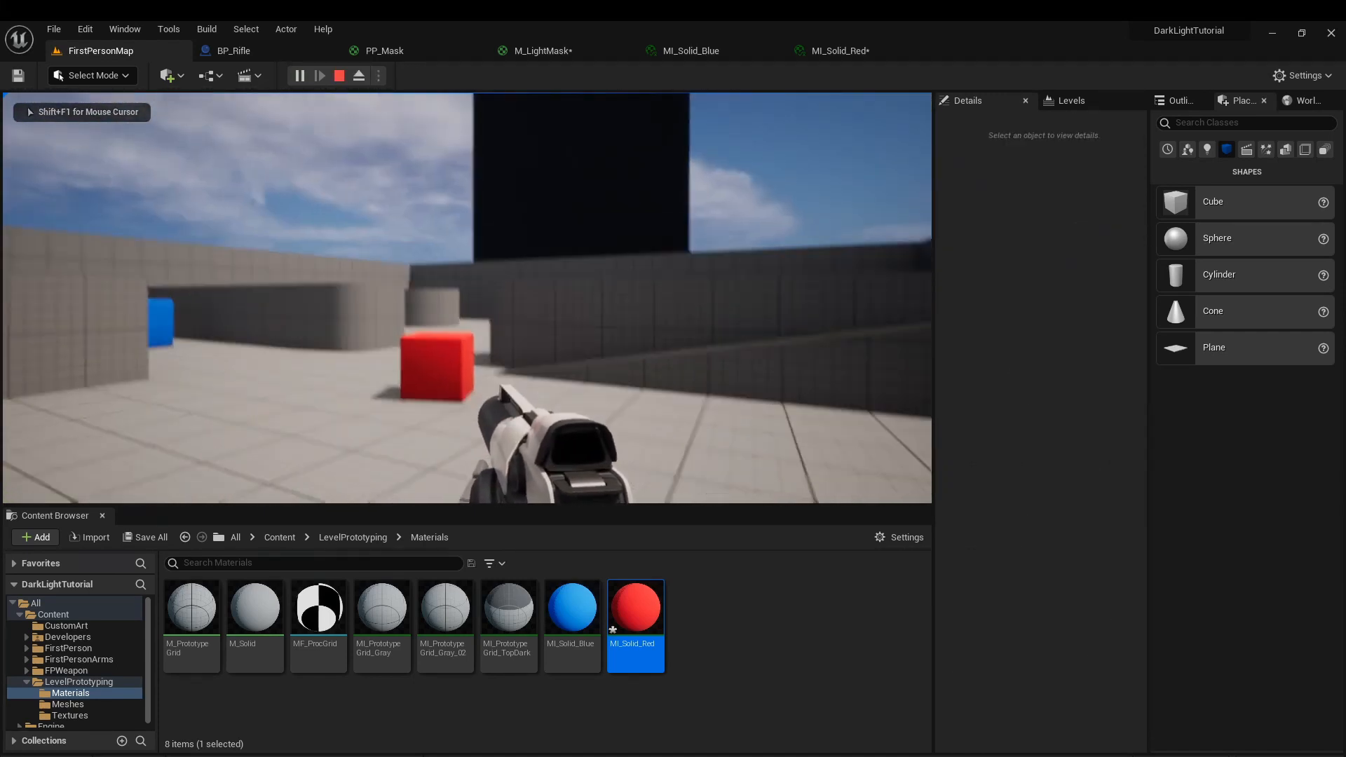
key("Escape")
scroll(1175, 481, "down", 10)
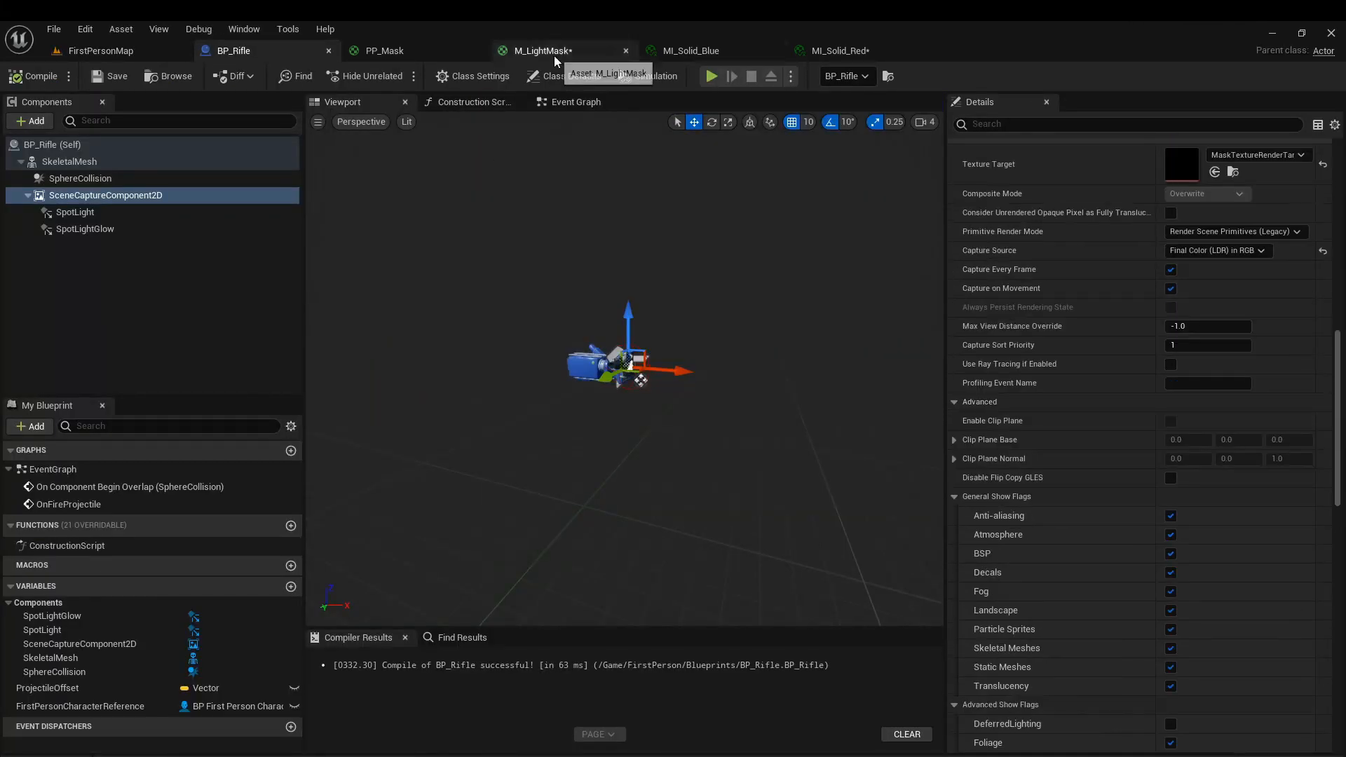
Save M_LightMask and close the MI_Solid_Blue and MI_Solid_Red editors.
left_click(543, 50)
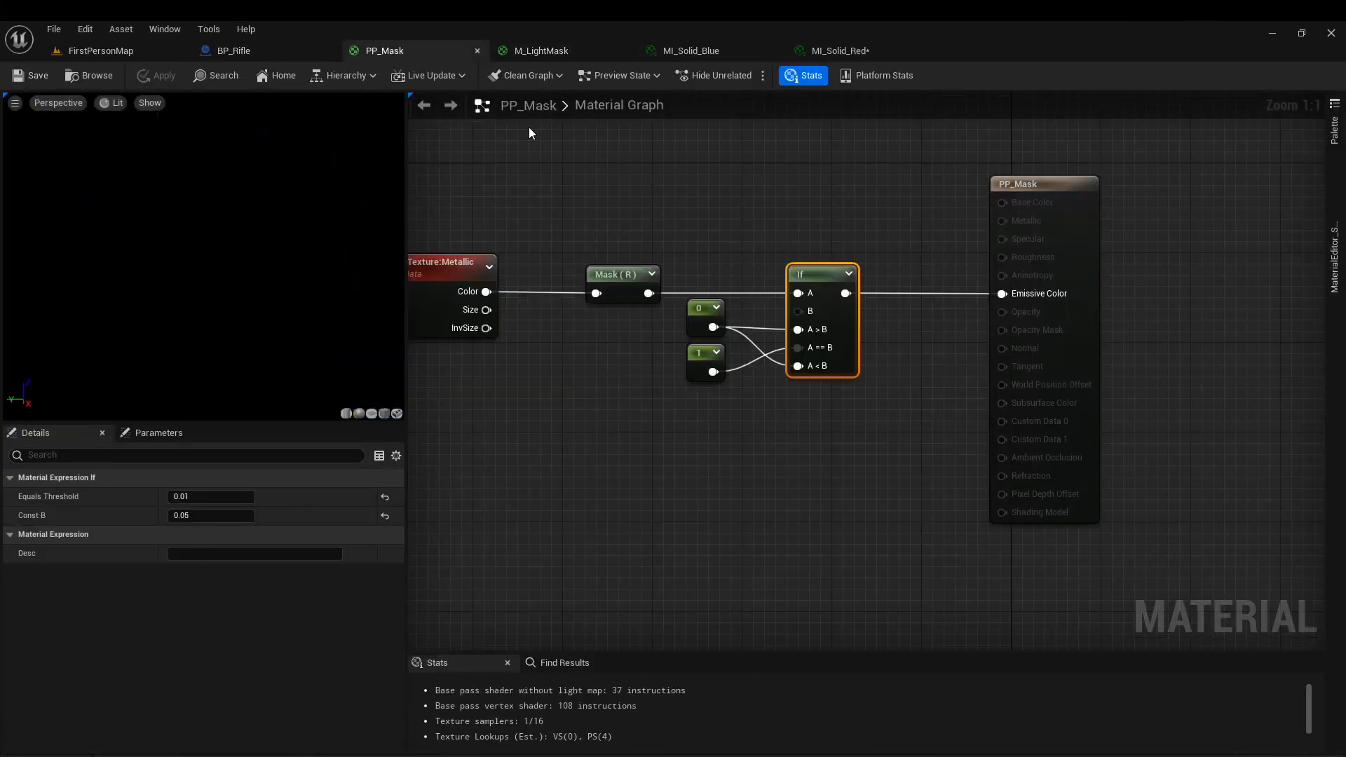
middle_click(713, 51)
middle_click(713, 51)
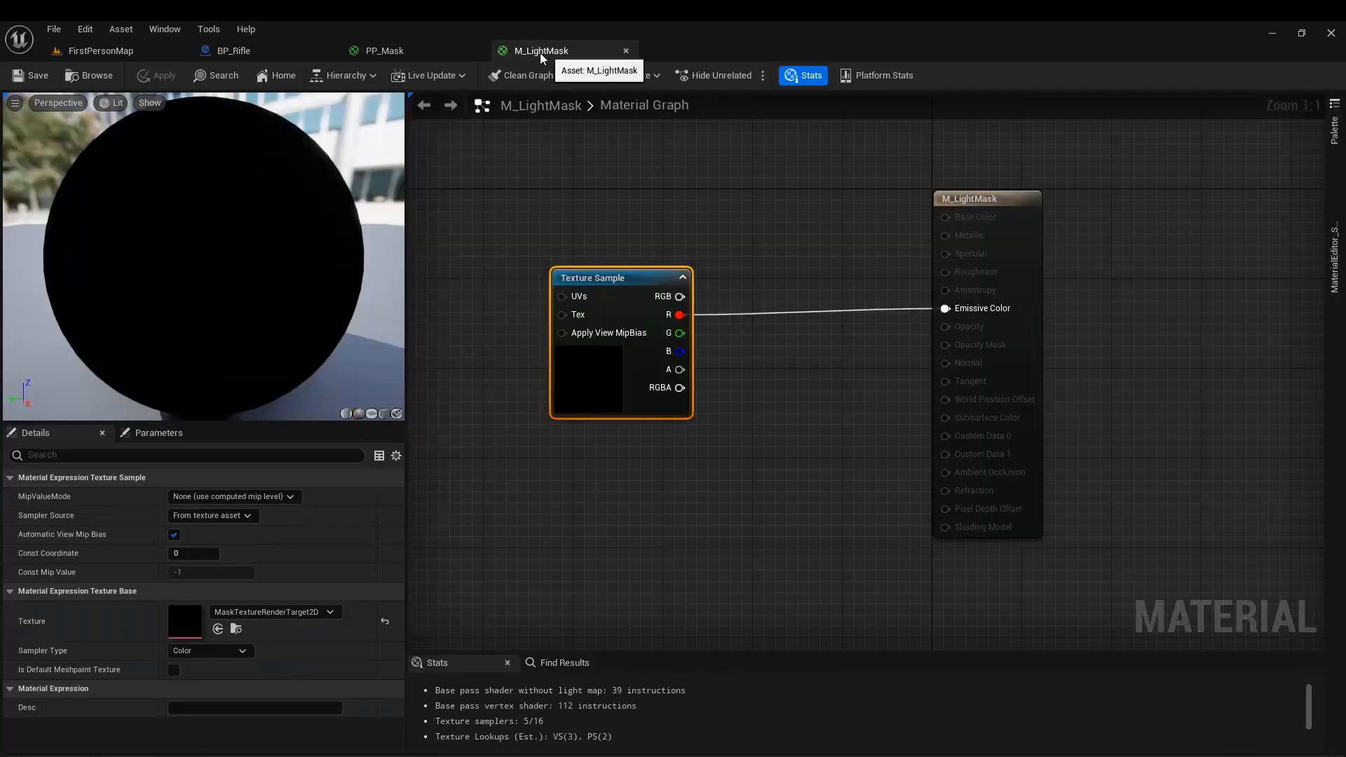
Rotate SceneCaptureComponent2D in BP_Rifle by 90° yaw to face along the rifle's barrel.
left_click(414, 56)
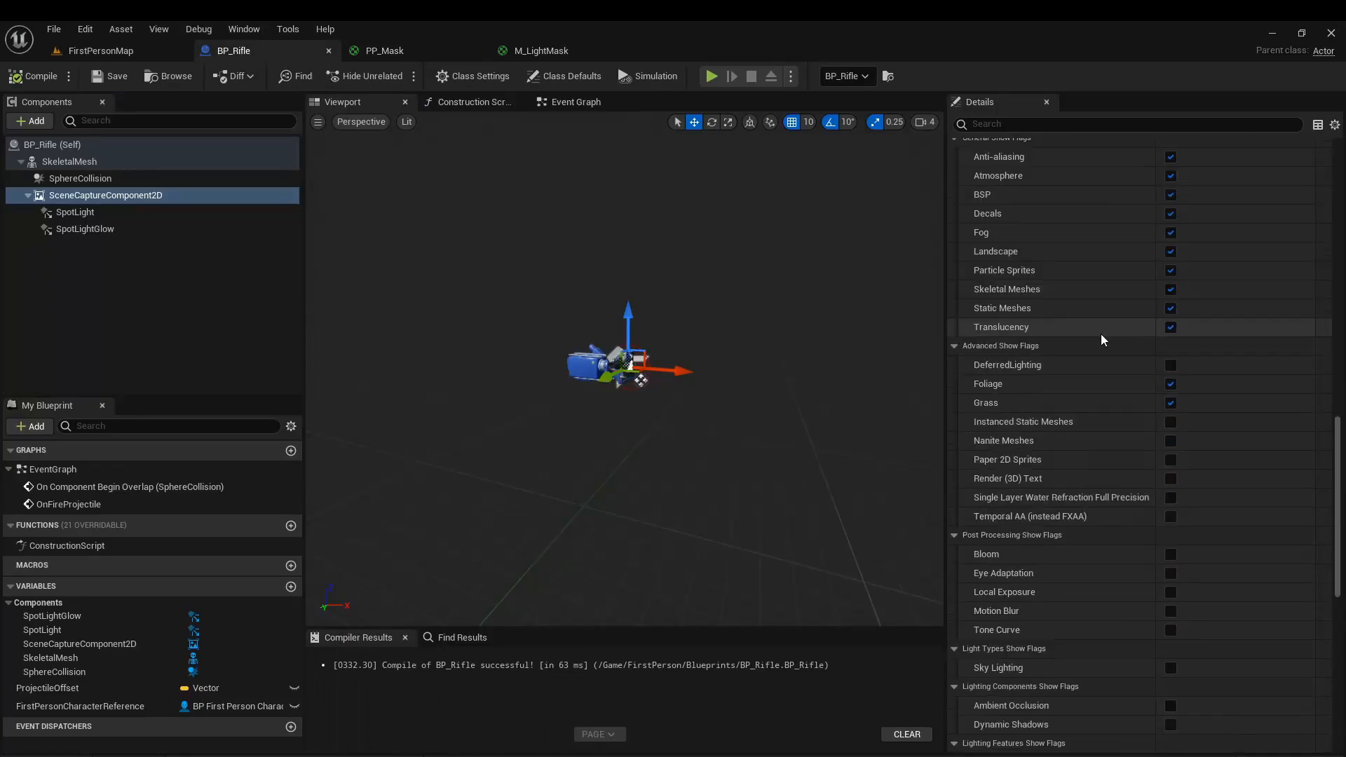
scroll(1058, 535, "up", 8)
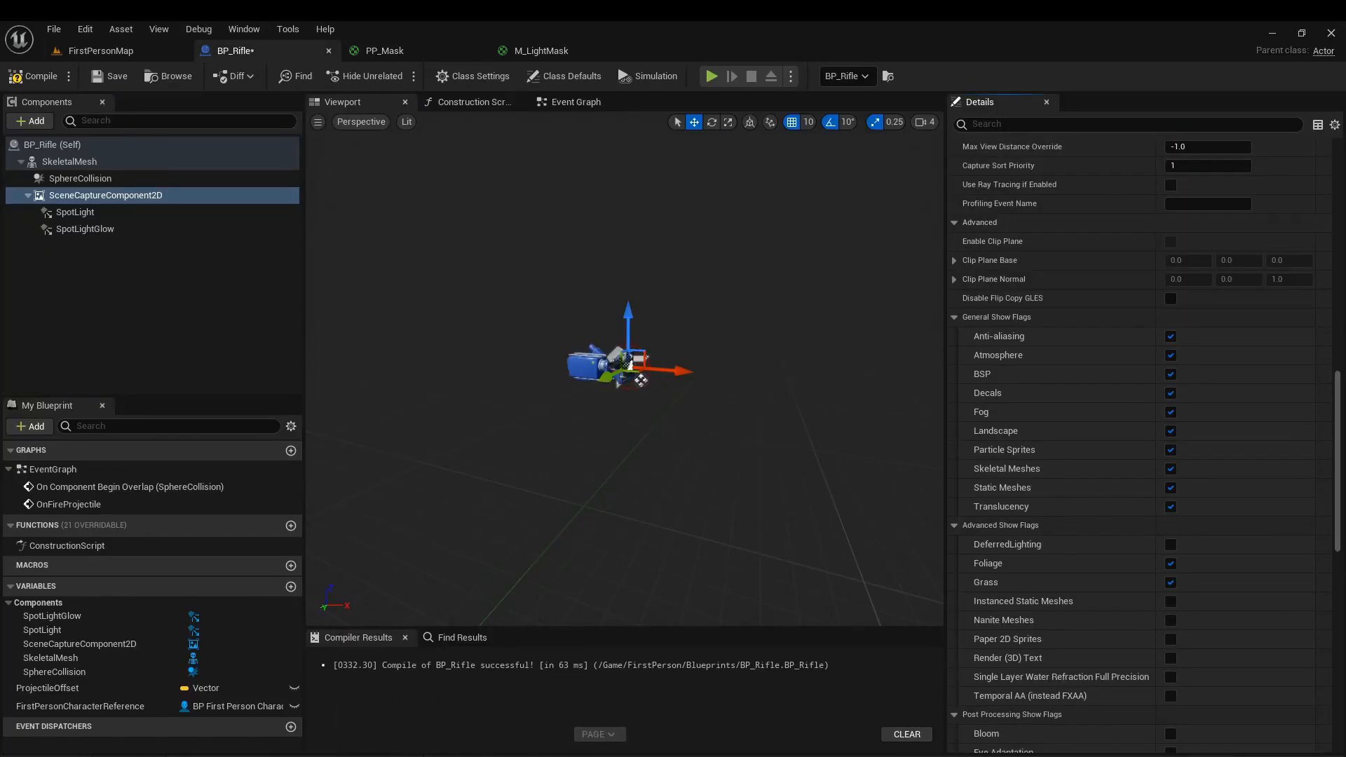
left_click_drag(561, 365, 562, 417, "alt")
scroll(561, 366, "up", 5)
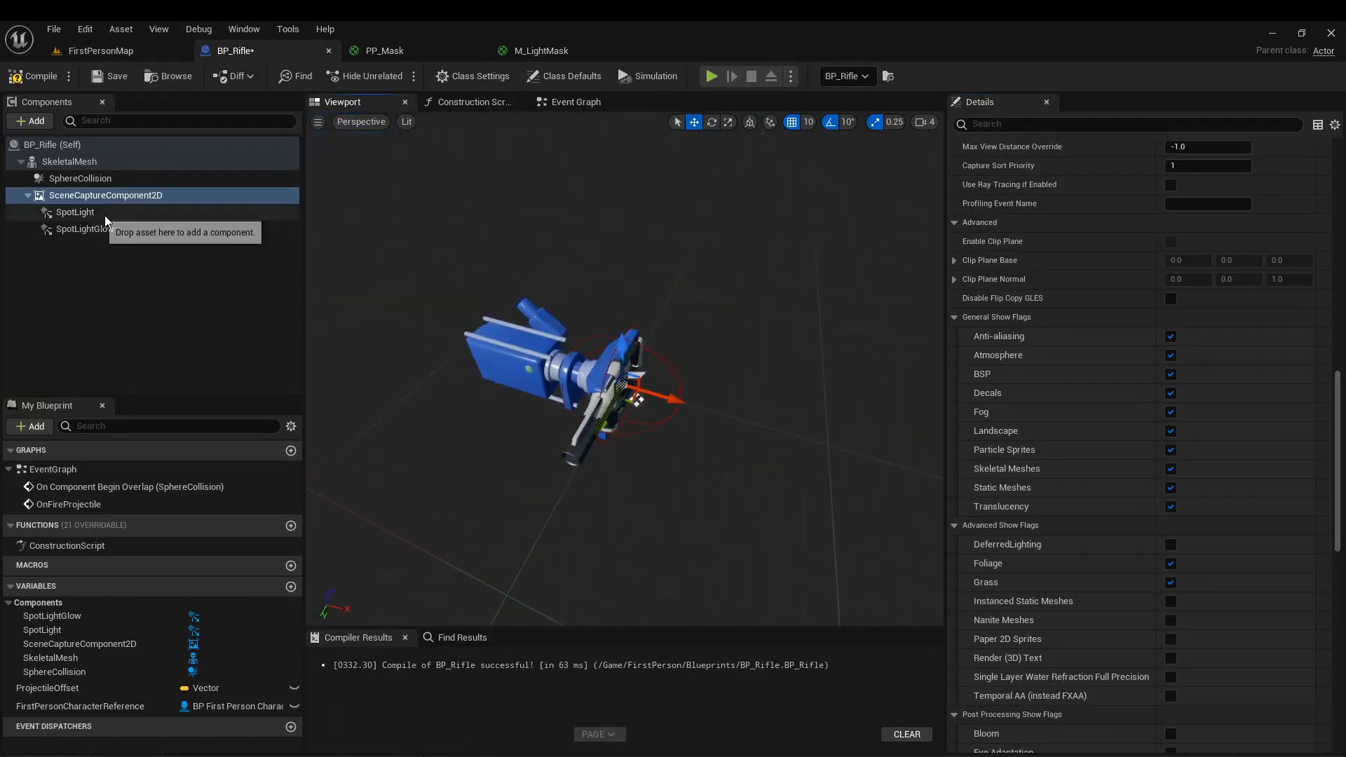
key("e")
left_click_drag(636, 450, 554, 442)
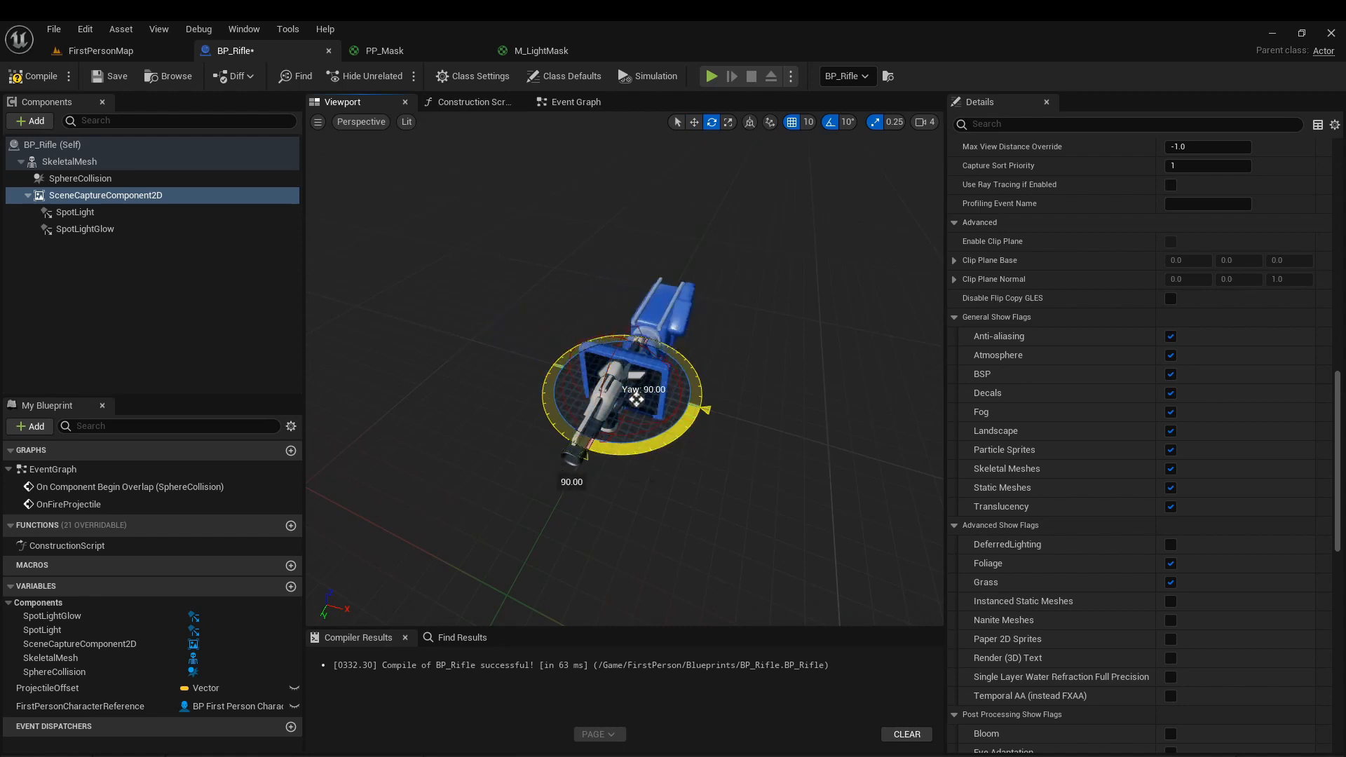
Move SceneCaptureComponent2D forward along the barrel to the rifle's muzzle.
left_click_drag(637, 399, 476, 312, "alt")
key("w")
left_click_drag(675, 440, 555, 411, "alt")
right_click_drag(611, 416, 673, 399)
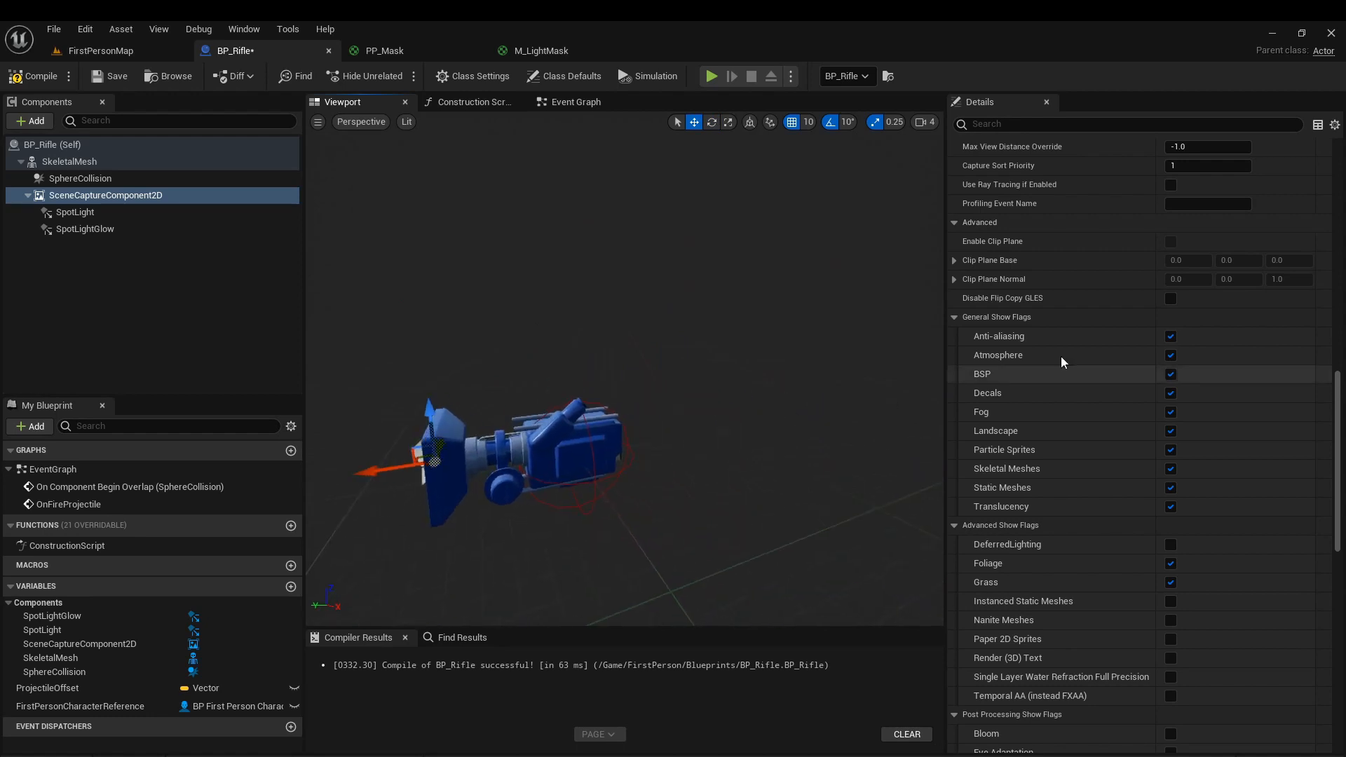
Set SpotLight's intensity to 100000 and its light color to purple (hex sRGB 8000FFFF).
left_click(105, 212)
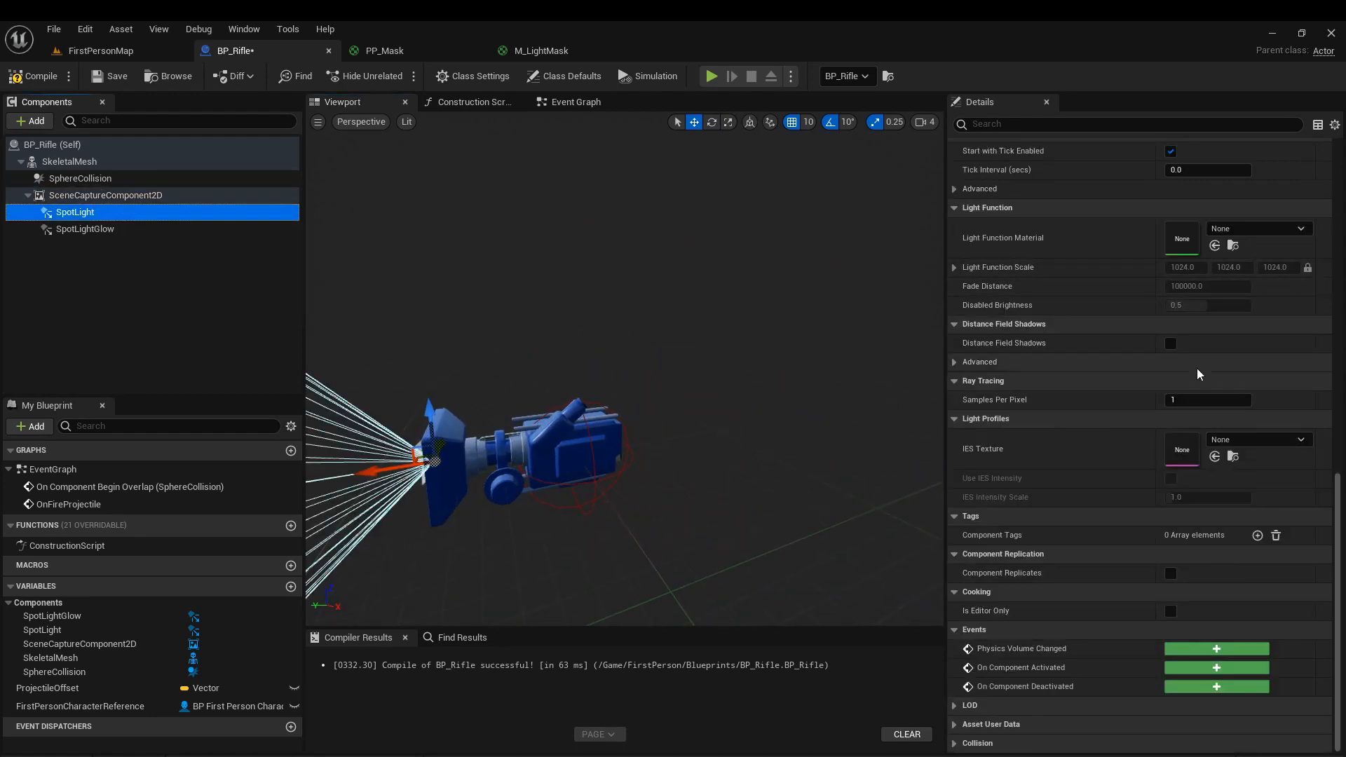
scroll(1217, 499, "up", 10)
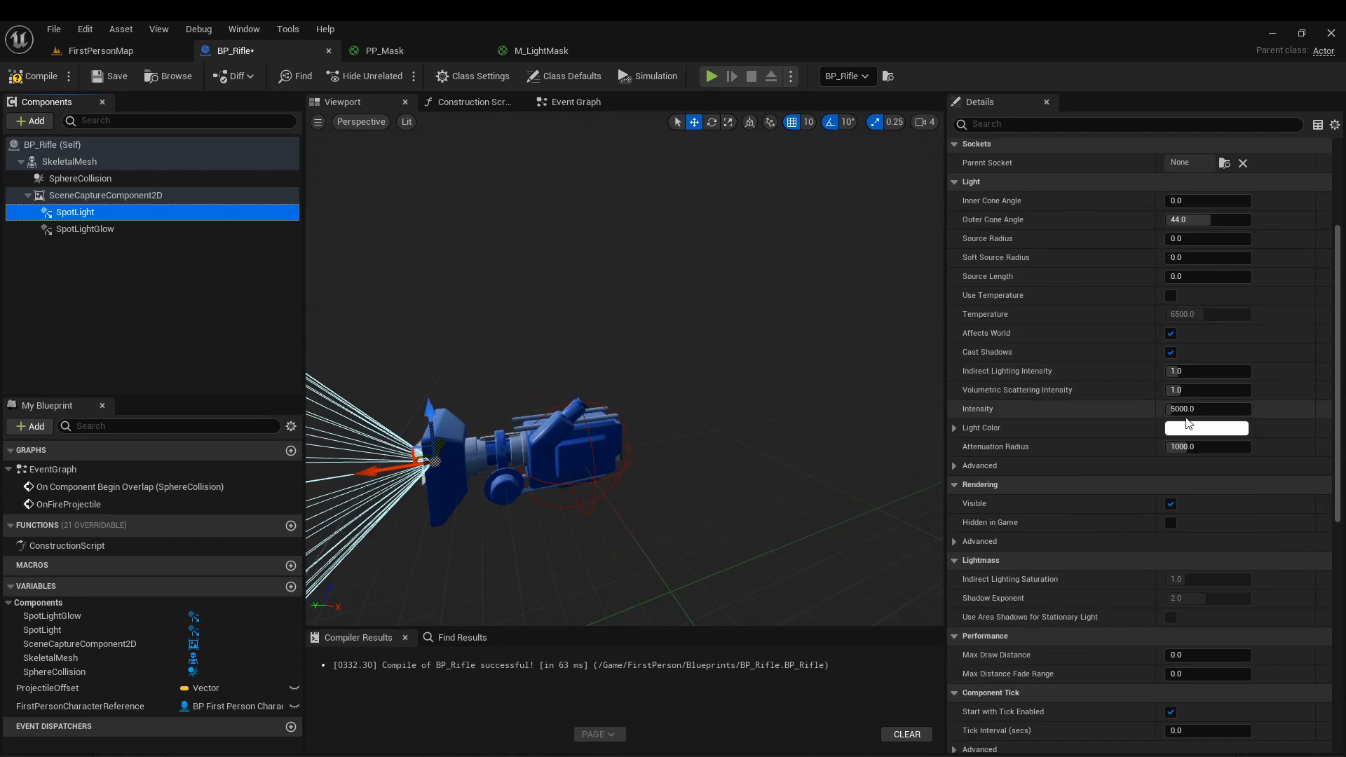
left_click(1202, 435)
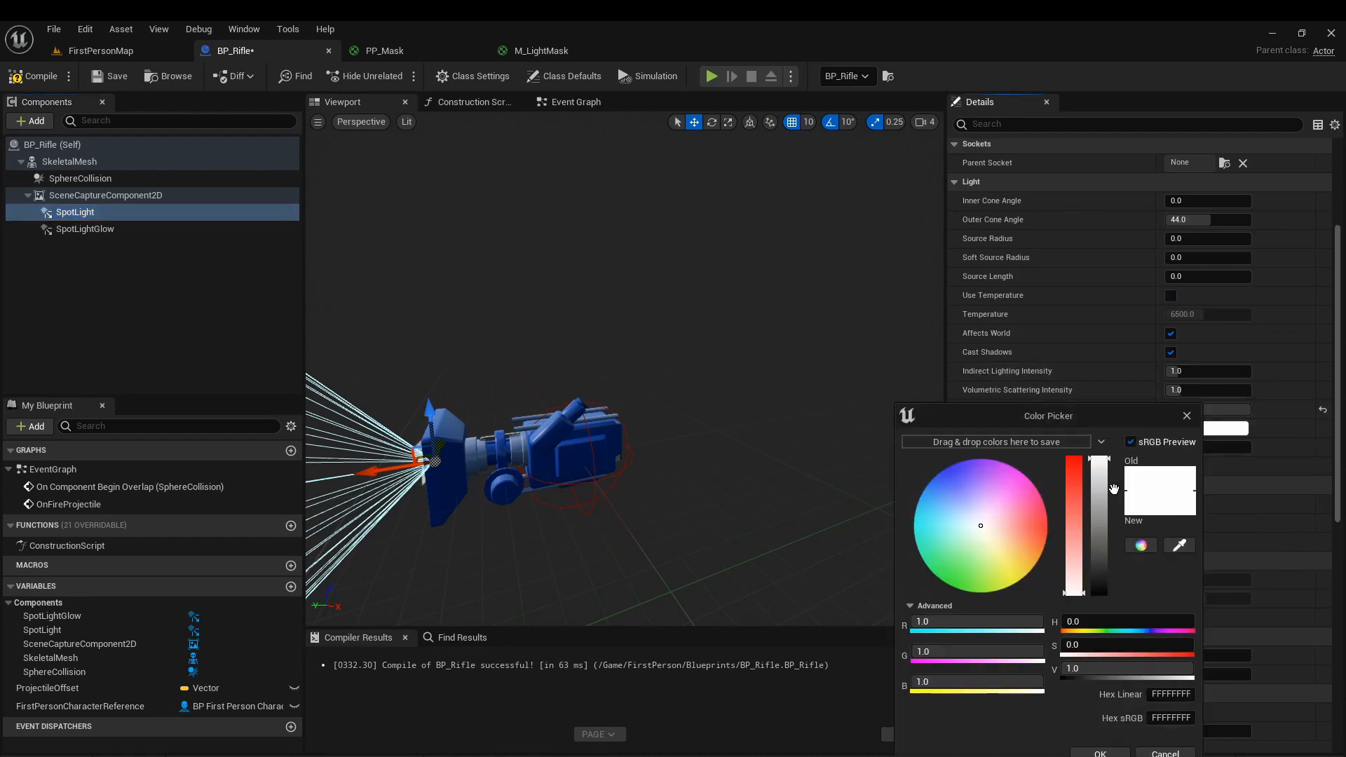
left_click_drag(1031, 490, 1050, 476)
left_click_drag(977, 439, 953, 431)
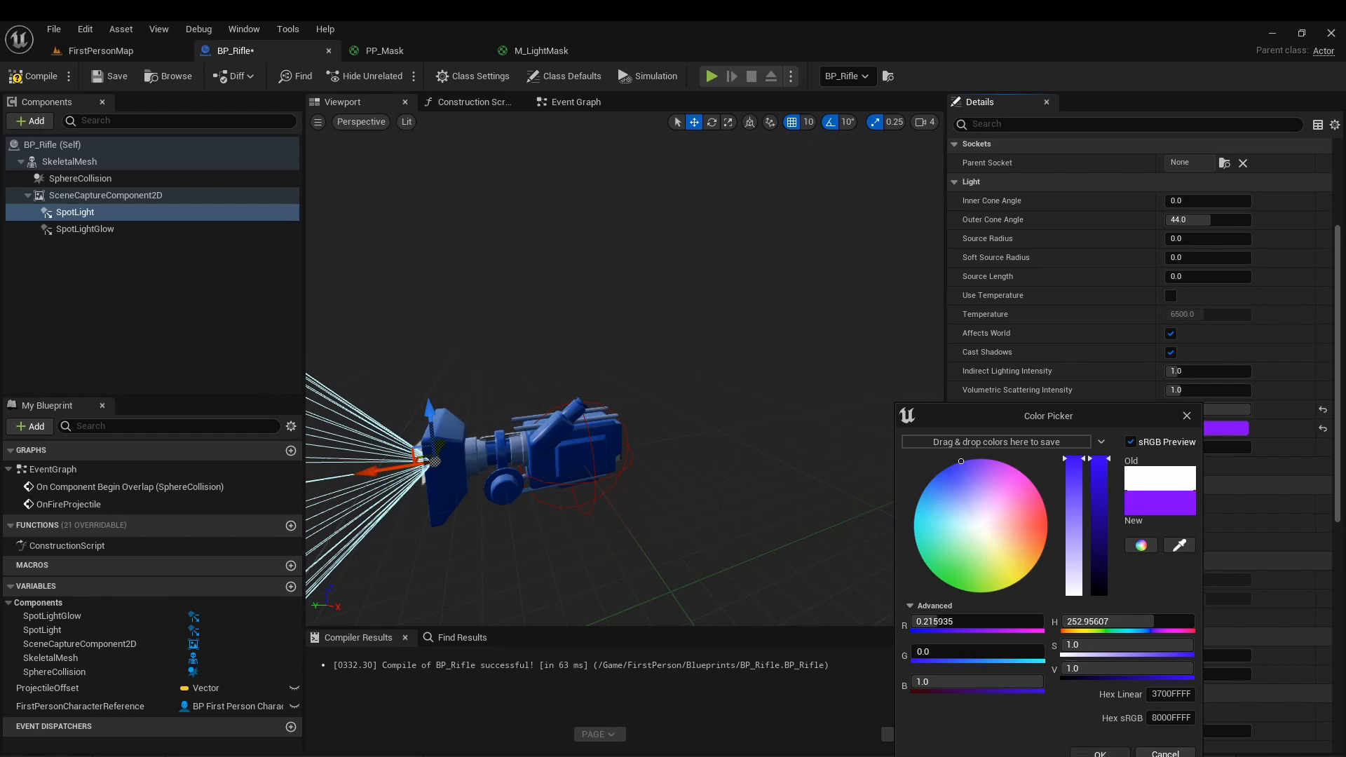
left_click(1100, 753)
Set SpotLightGlow's light color to a bright sky blue (hex sRGB 00D2FFFF).
left_click(85, 229)
left_click(1192, 428)
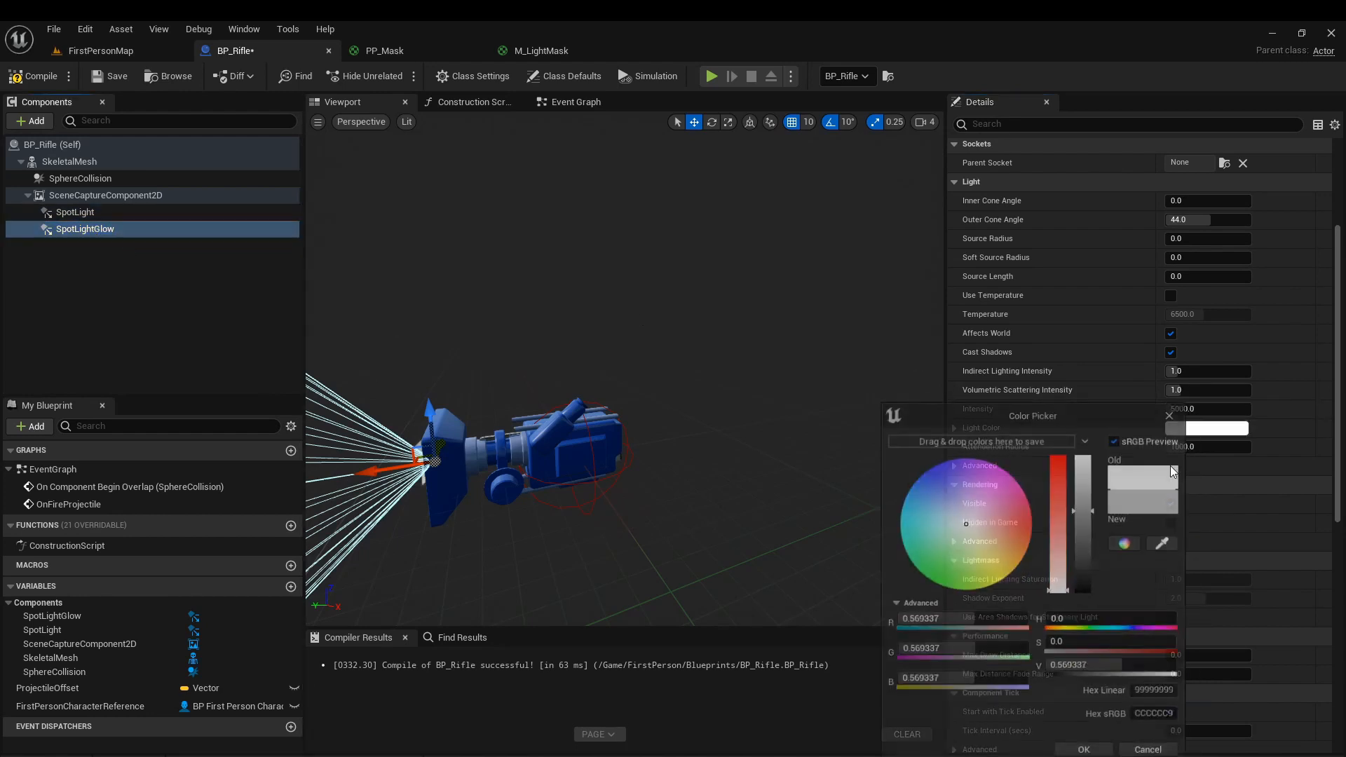
left_click_drag(941, 505, 873, 489)
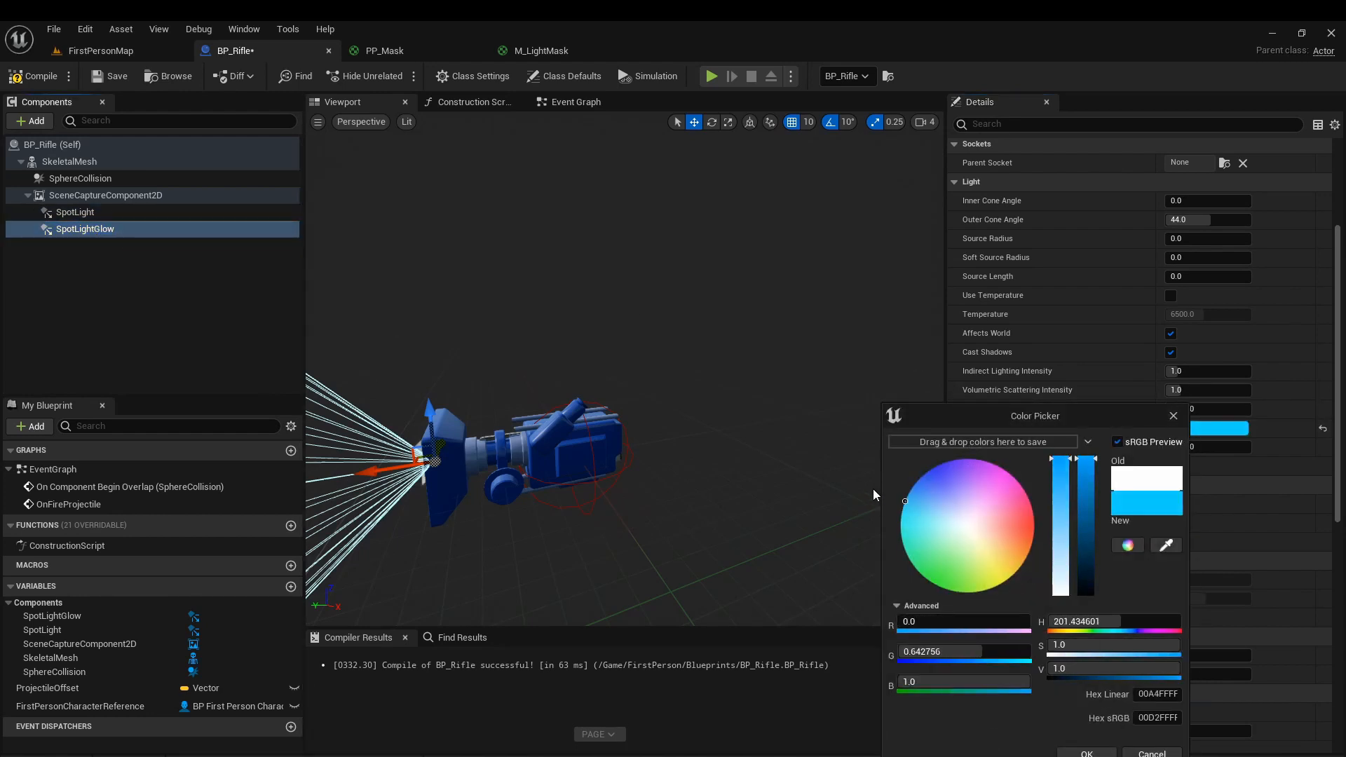
left_click(1080, 752)
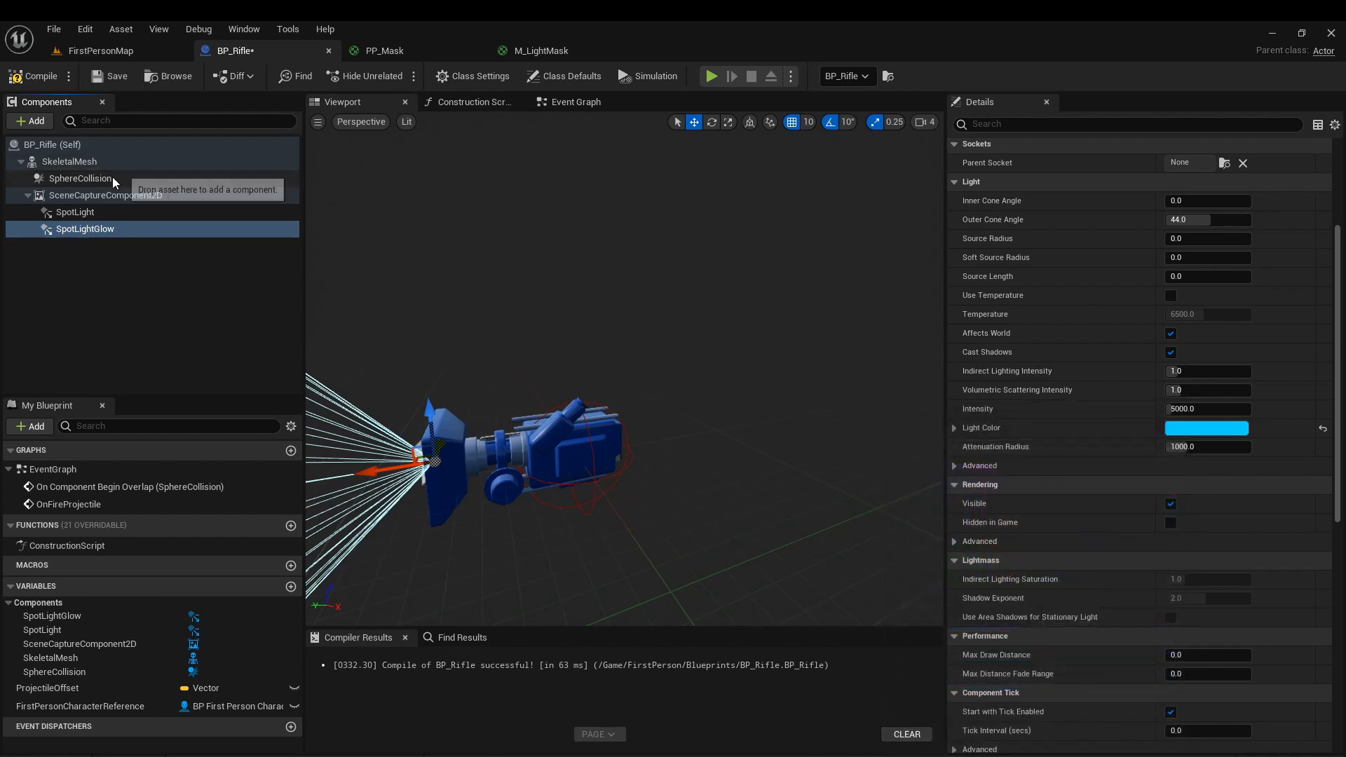
Shift SpotLight's color to violet (hex sRGB 6600FFFF) and set SpotLightGlow's intensity to 100000.
left_click(77, 212)
left_click(1196, 429)
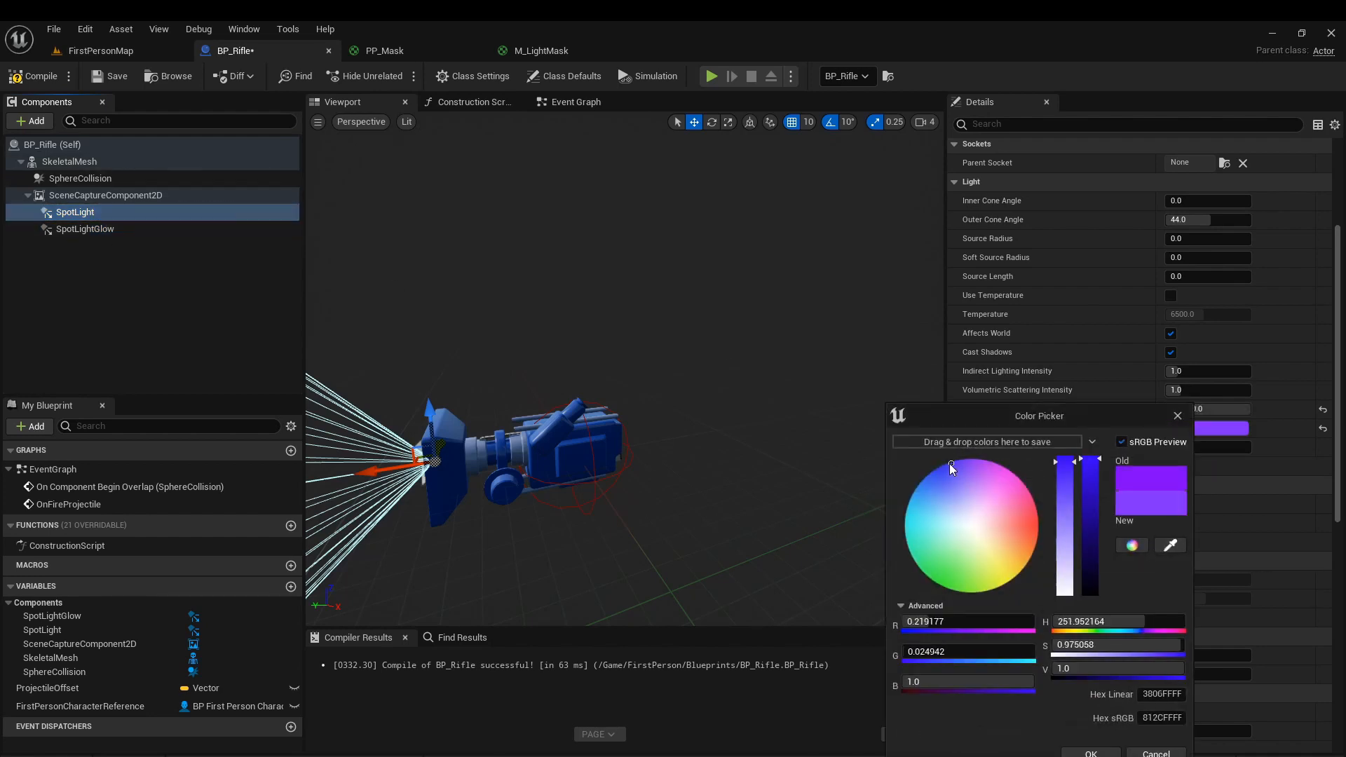
left_click_drag(950, 464, 941, 449)
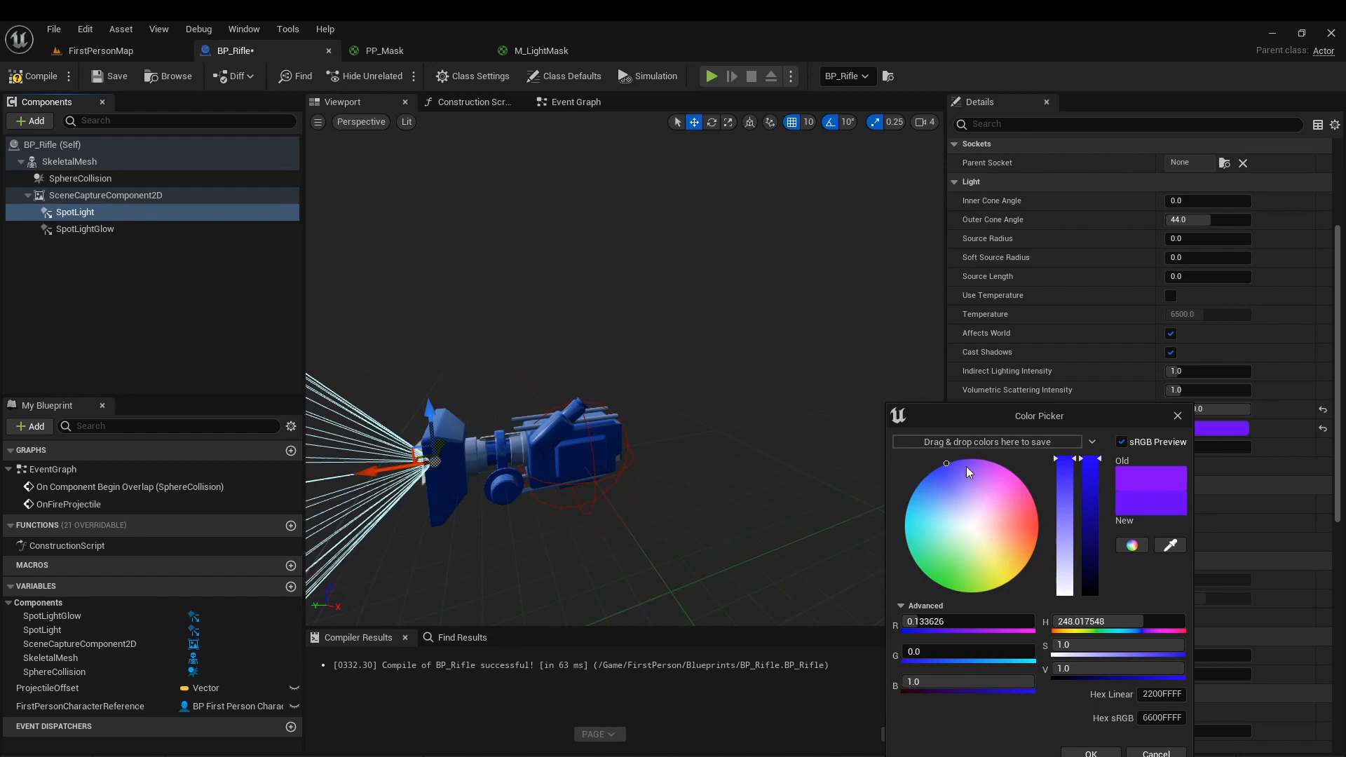
left_click(1091, 752)
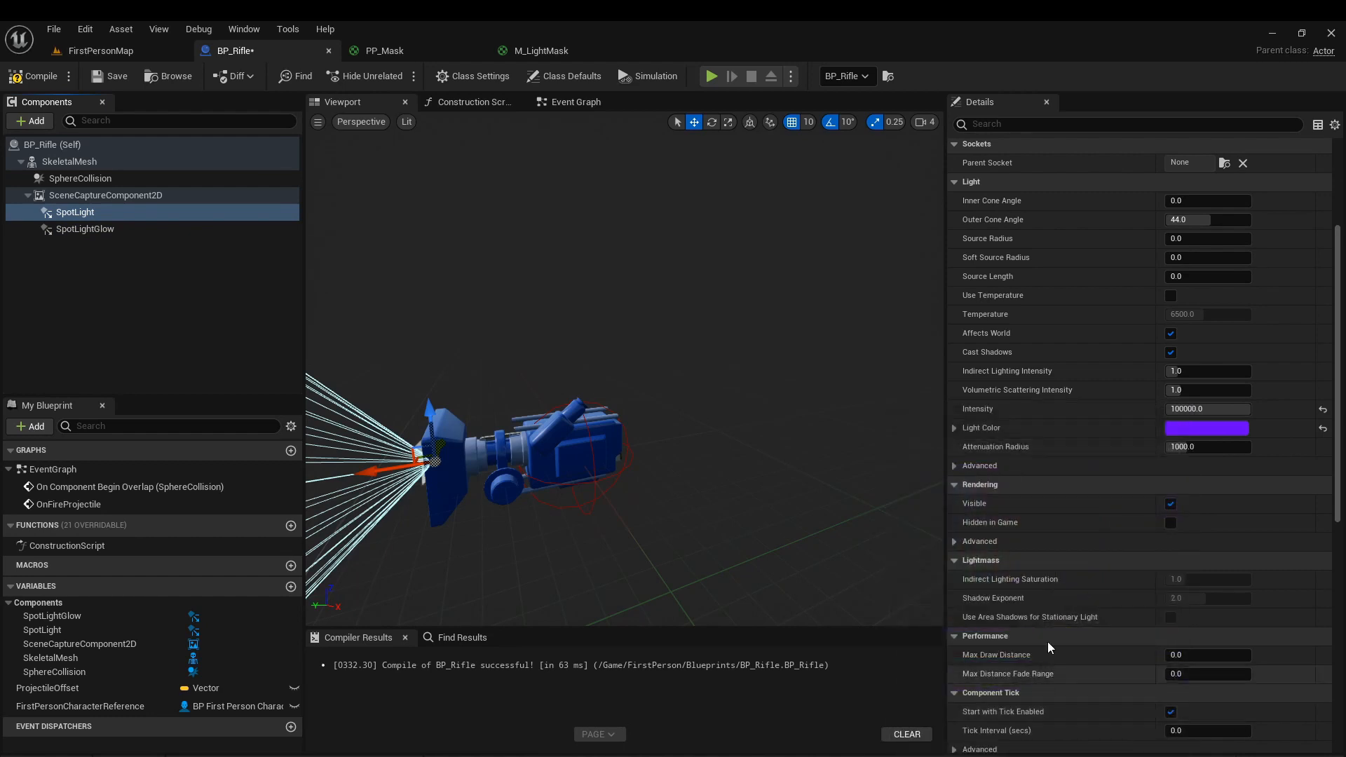
left_click(70, 231)
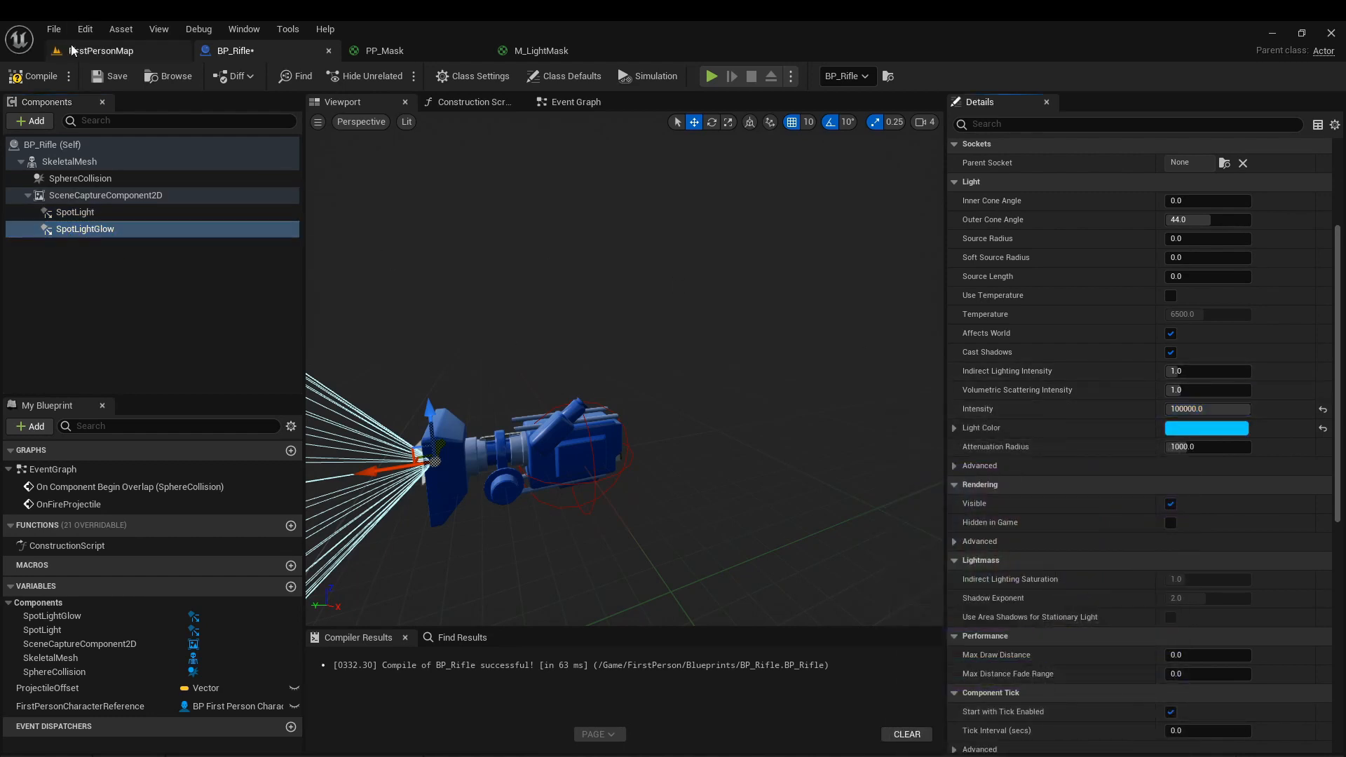
Play FirstPersonMap, pick up the rifle and check how its colored lights fall on the red cube.
left_click(73, 50)
right_click_drag(579, 234, 576, 280)
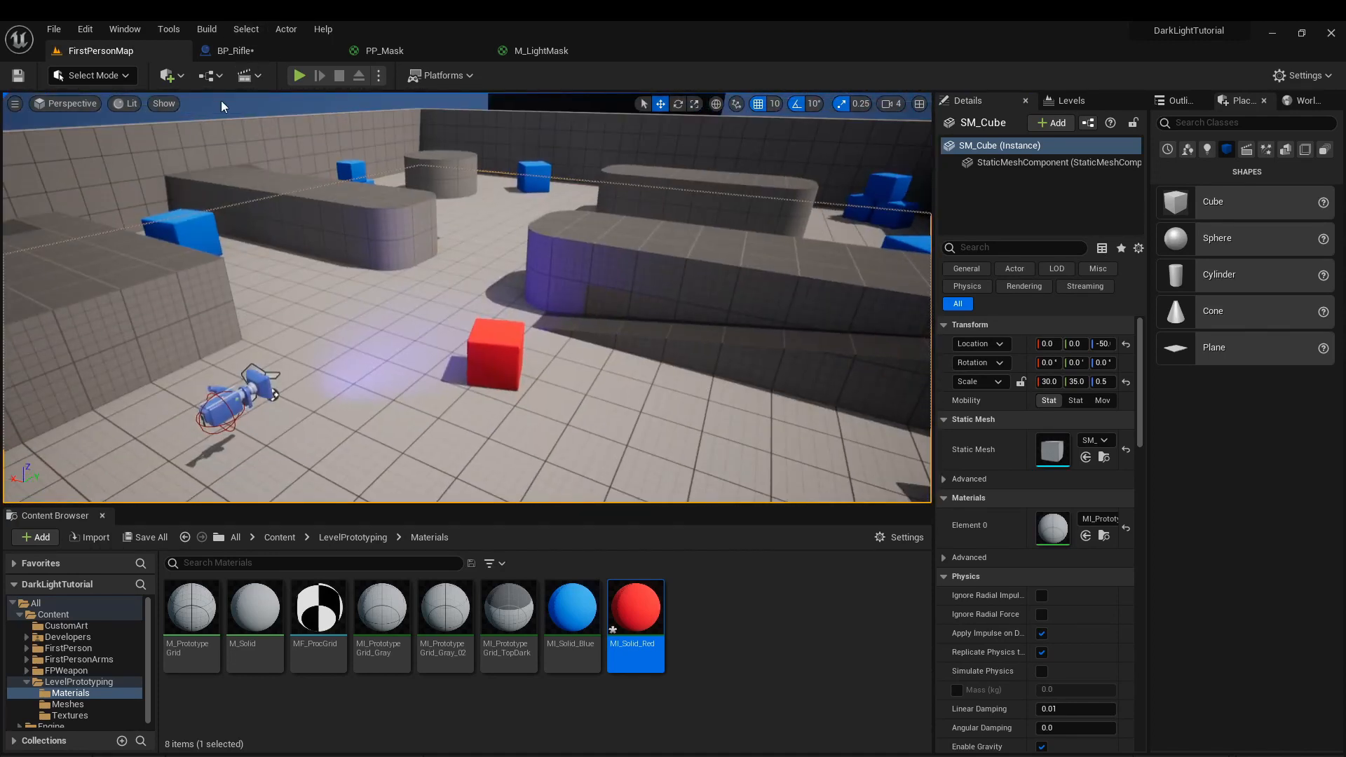
key("alt+p")
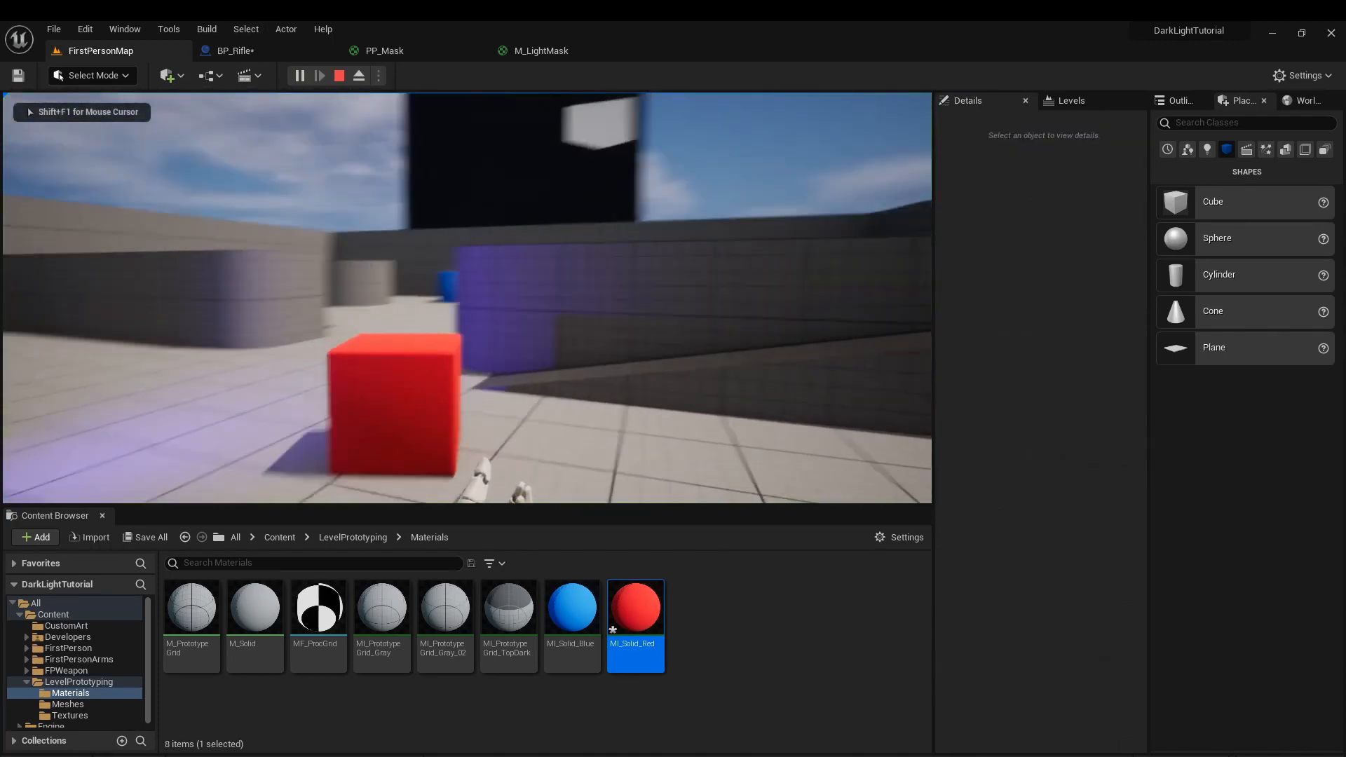
key("w")
key("d")
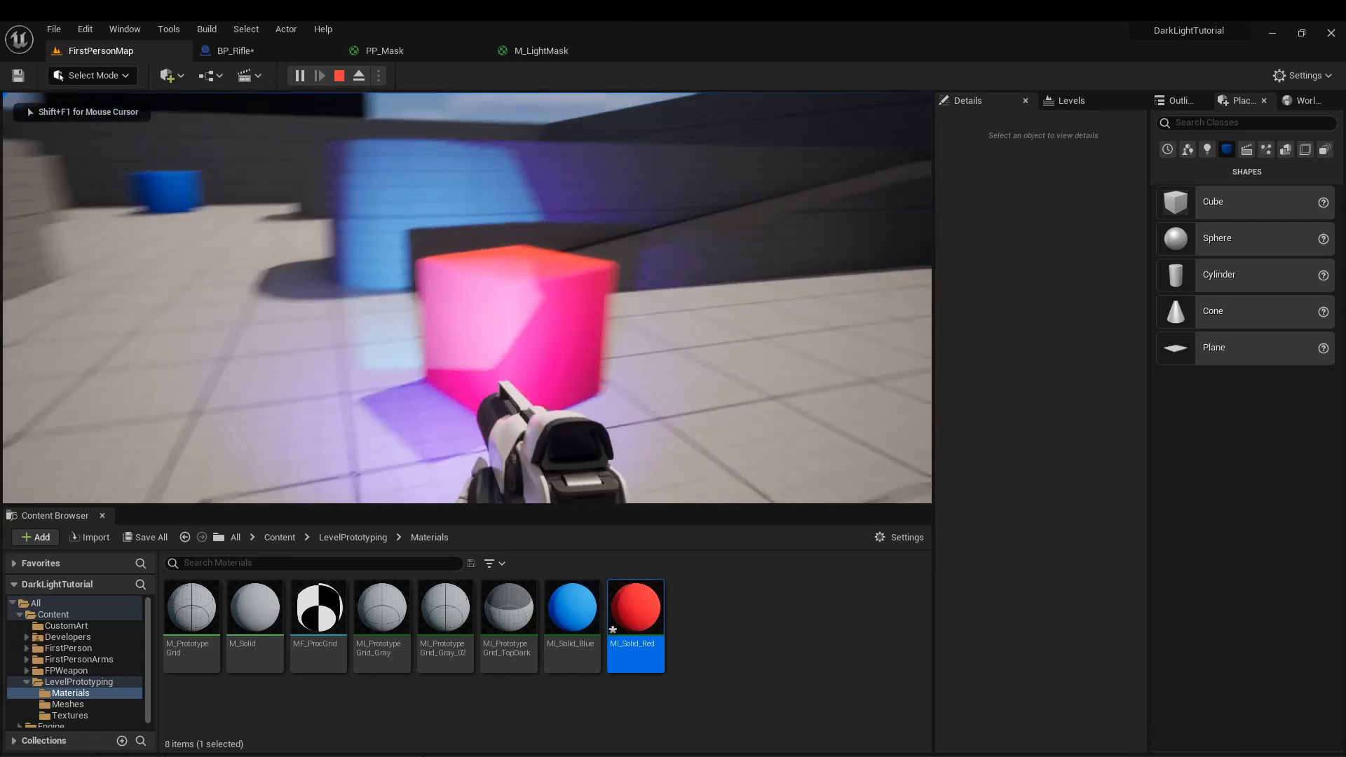
key("s")
key("Escape")
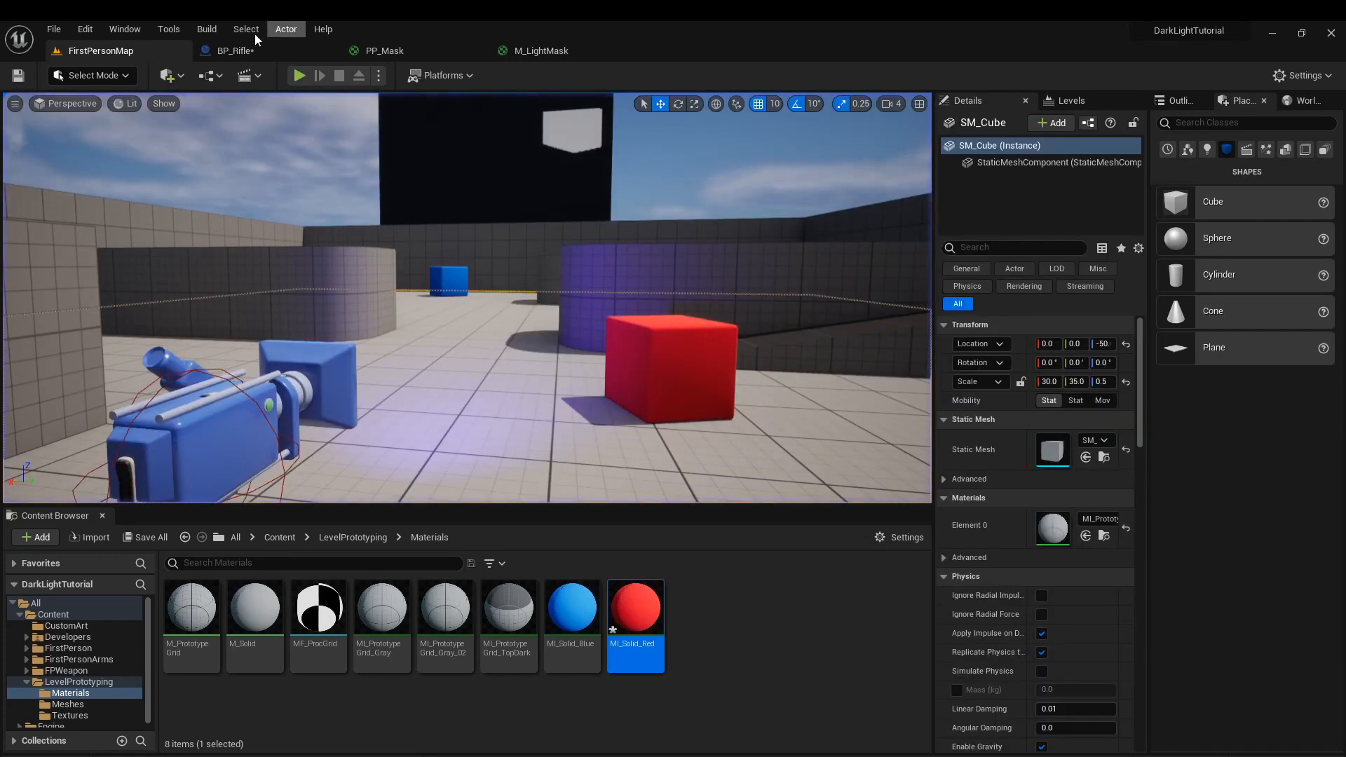
Add Spot Light and Spot Light Glow references and a Sequence node to BP_Rifle's construction script.
left_click(235, 51)
left_click(474, 103)
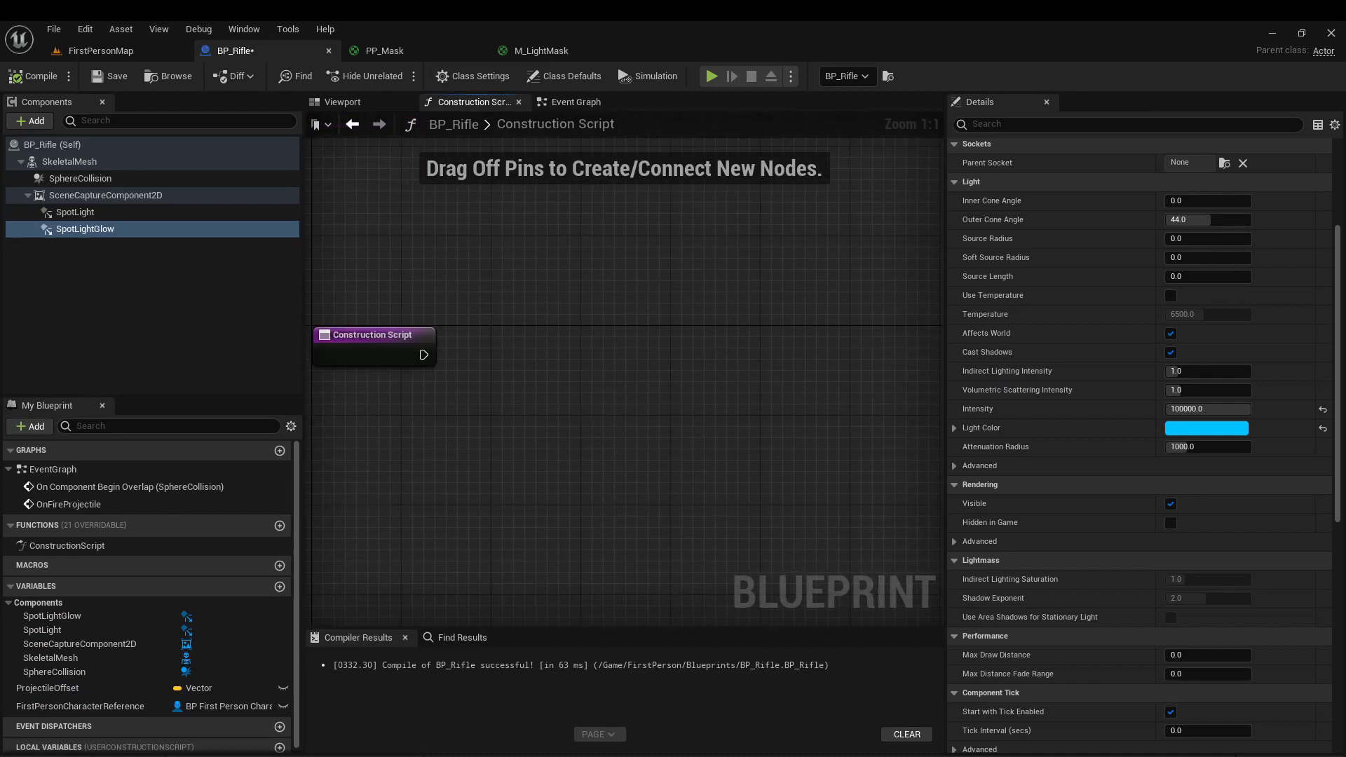
left_click_drag(91, 194, 663, 429)
left_click_drag(85, 229, 671, 473)
right_click_drag(671, 474, 482, 440)
key("s")
left_click(598, 326)
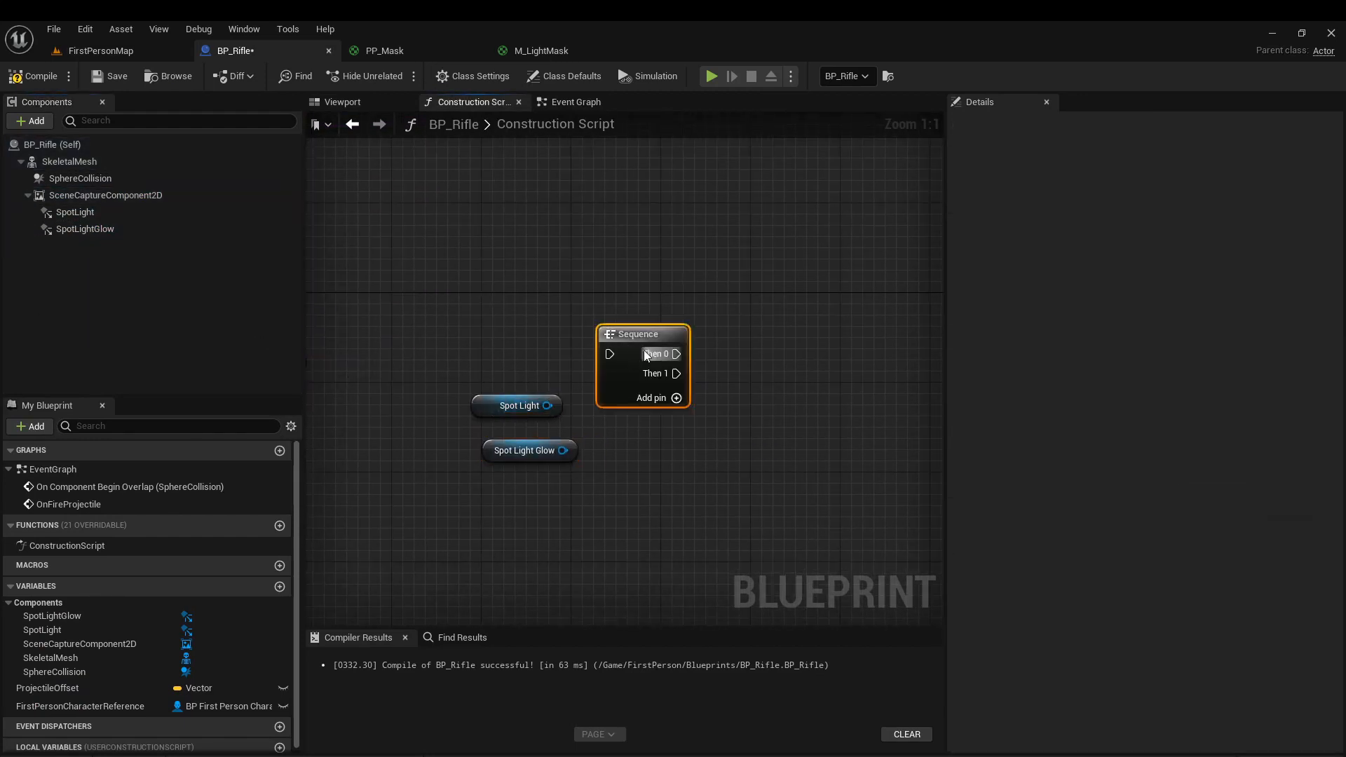
Create two Set Outer Cone Angle nodes, driven by the Sequence's Then 0 and Then 1 outputs.
left_click_drag(781, 373, 772, 364)
type("set outer")
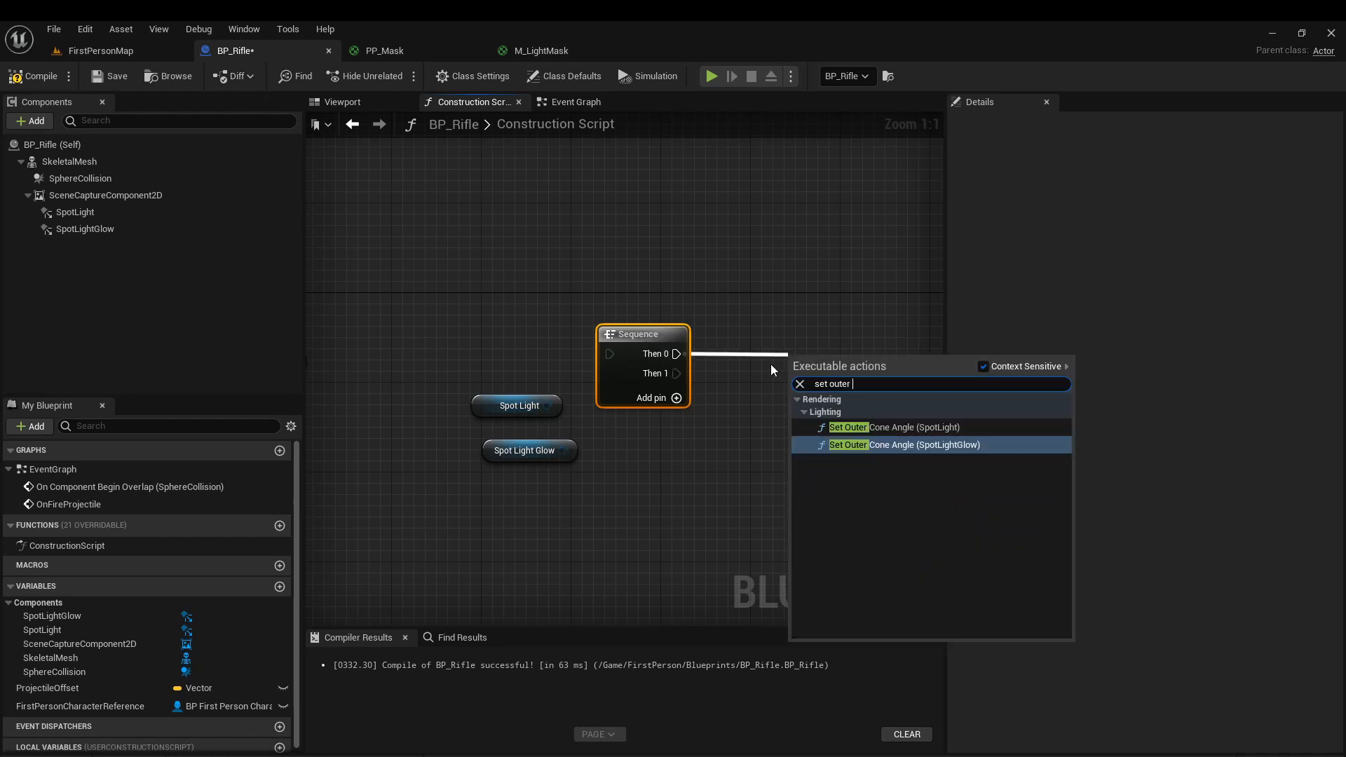
key("Return")
key("Delete")
left_click_drag(850, 382, 828, 337)
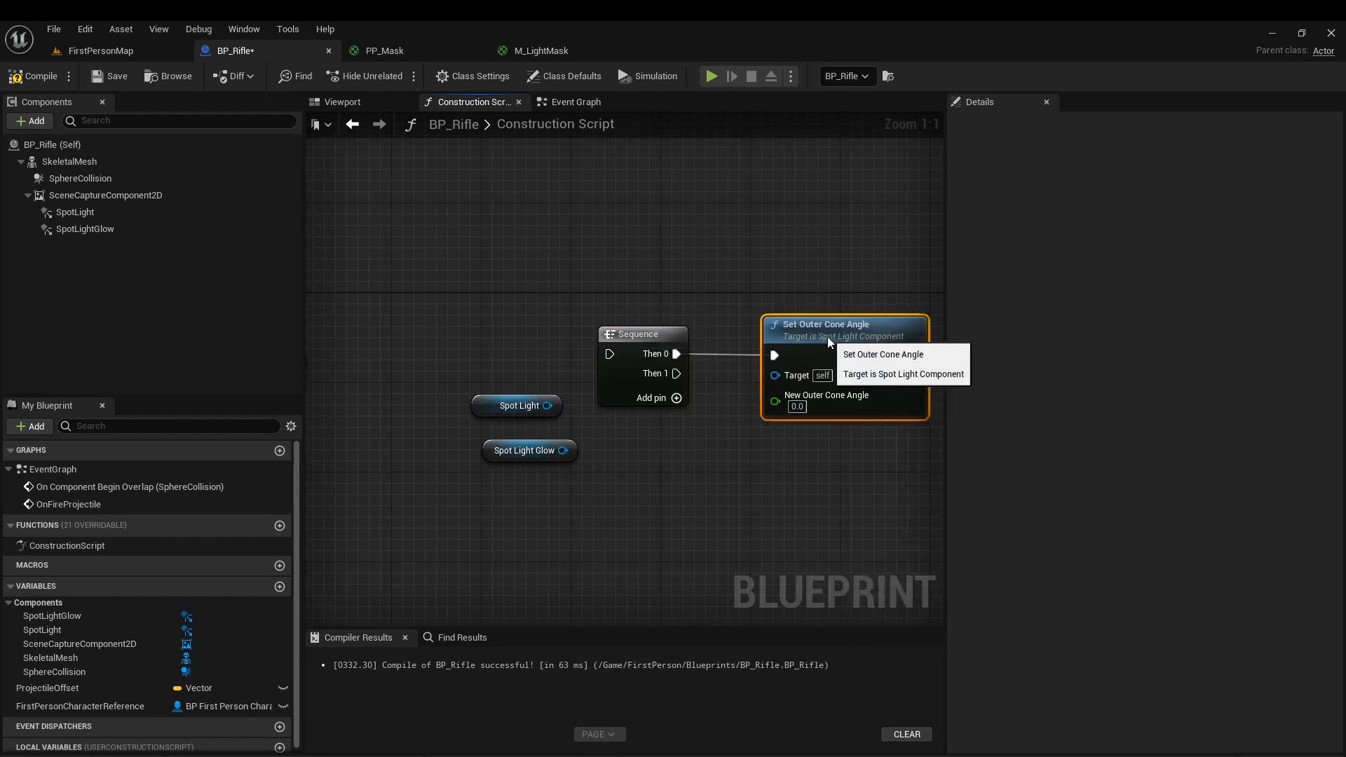
key("ctrl+d")
left_click_drag(854, 473, 679, 374)
Connect Spot Light and Spot Light Glow to the targets of the first and second Set Outer Cone Angle nodes.
left_click_drag(547, 405, 762, 392)
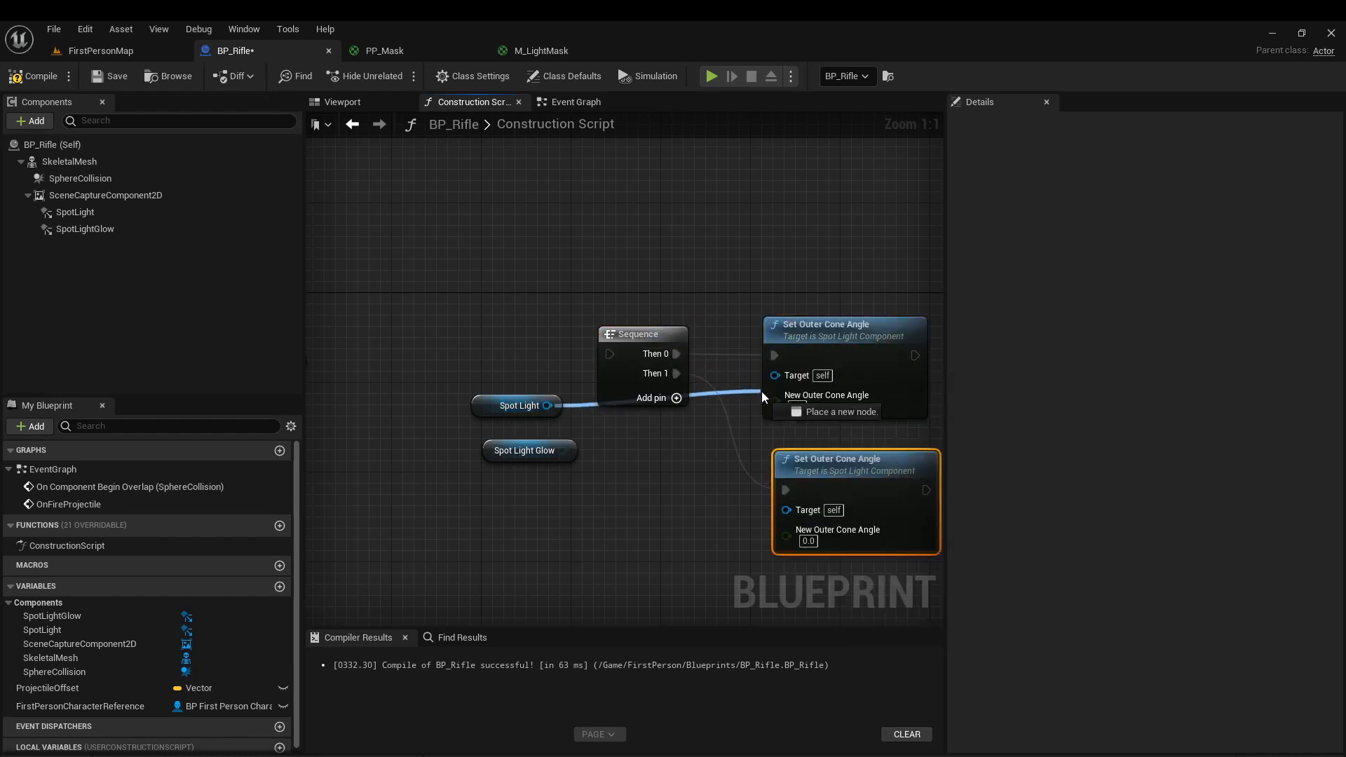
left_click_drag(513, 471, 514, 474)
left_click_drag(495, 457, 591, 536)
left_click(601, 532)
right_click_drag(575, 544, 687, 465)
Add a SceneCaptureComponent2D reference, get its Field Of View and divide that value by 2.
left_click(78, 235)
left_click(76, 213, "shift")
left_click_drag(349, 301, 350, 323)
right_click_drag(447, 321, 429, 374)
left_click_drag(582, 376, 659, 372)
type("fov")
key("Return")
type("/")
key("Return")
left_click(692, 398)
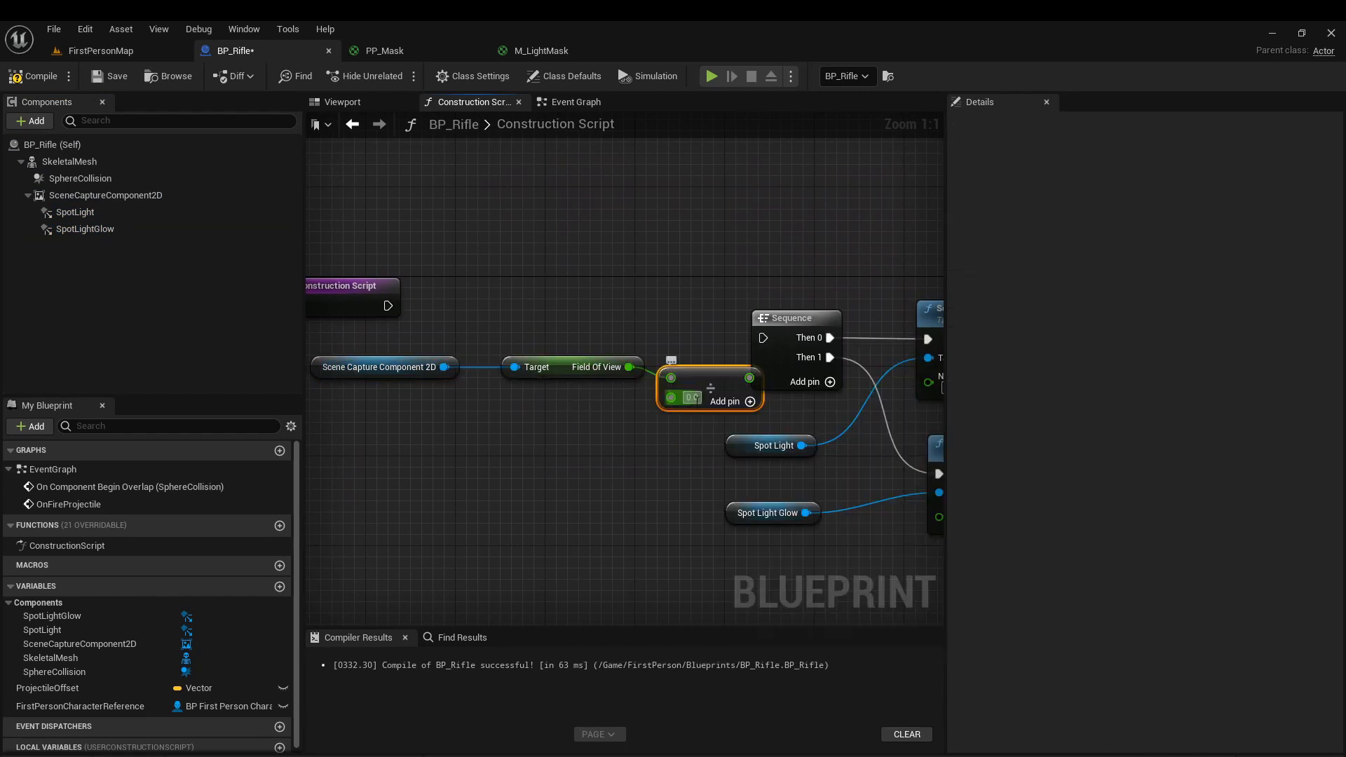
type("2")
Reposition the field of view nodes near the Construction Script node and move Spot Light above Spot Light Glow.
left_click(585, 458)
right_click_drag(585, 459, 626, 390)
left_click_drag(452, 272, 766, 381)
left_click_drag(484, 286, 418, 306)
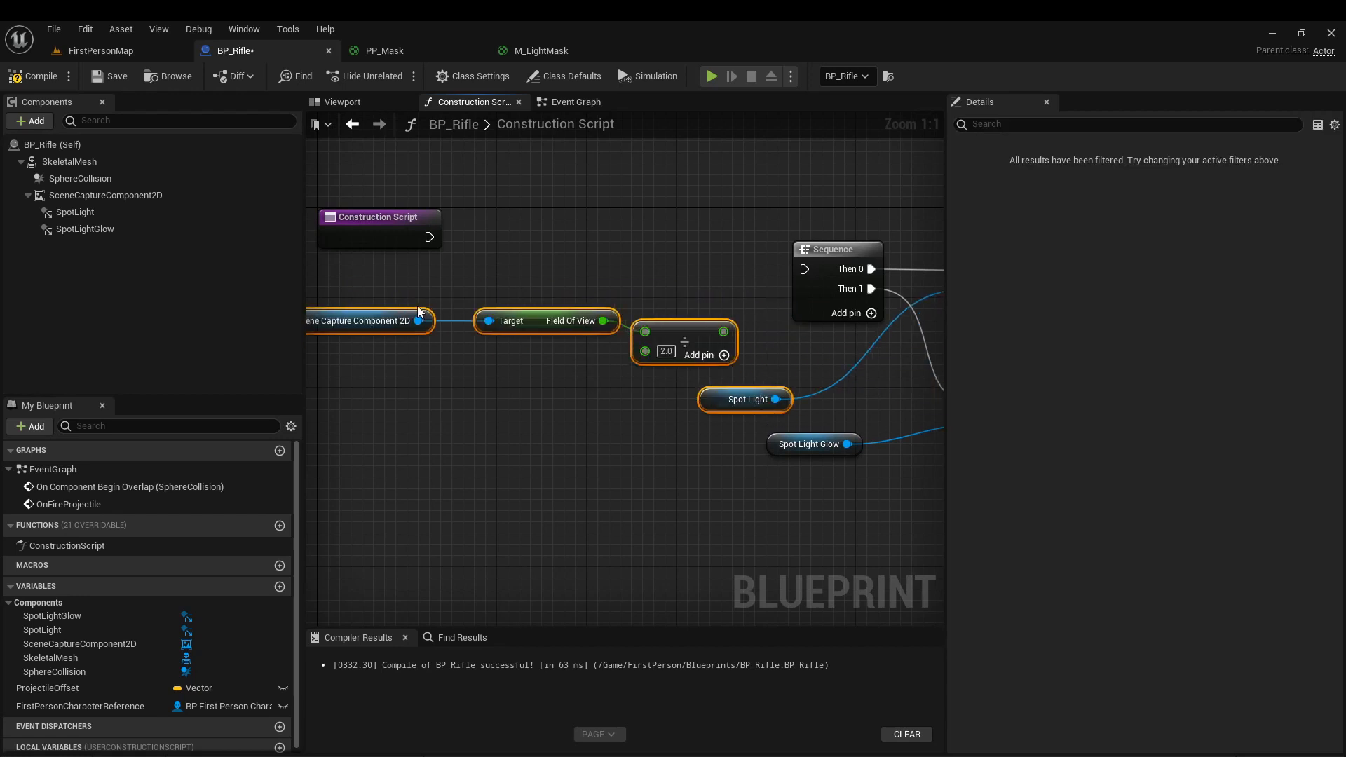
left_click(744, 399)
right_click(736, 396)
left_click(761, 386)
left_click_drag(759, 392, 826, 373)
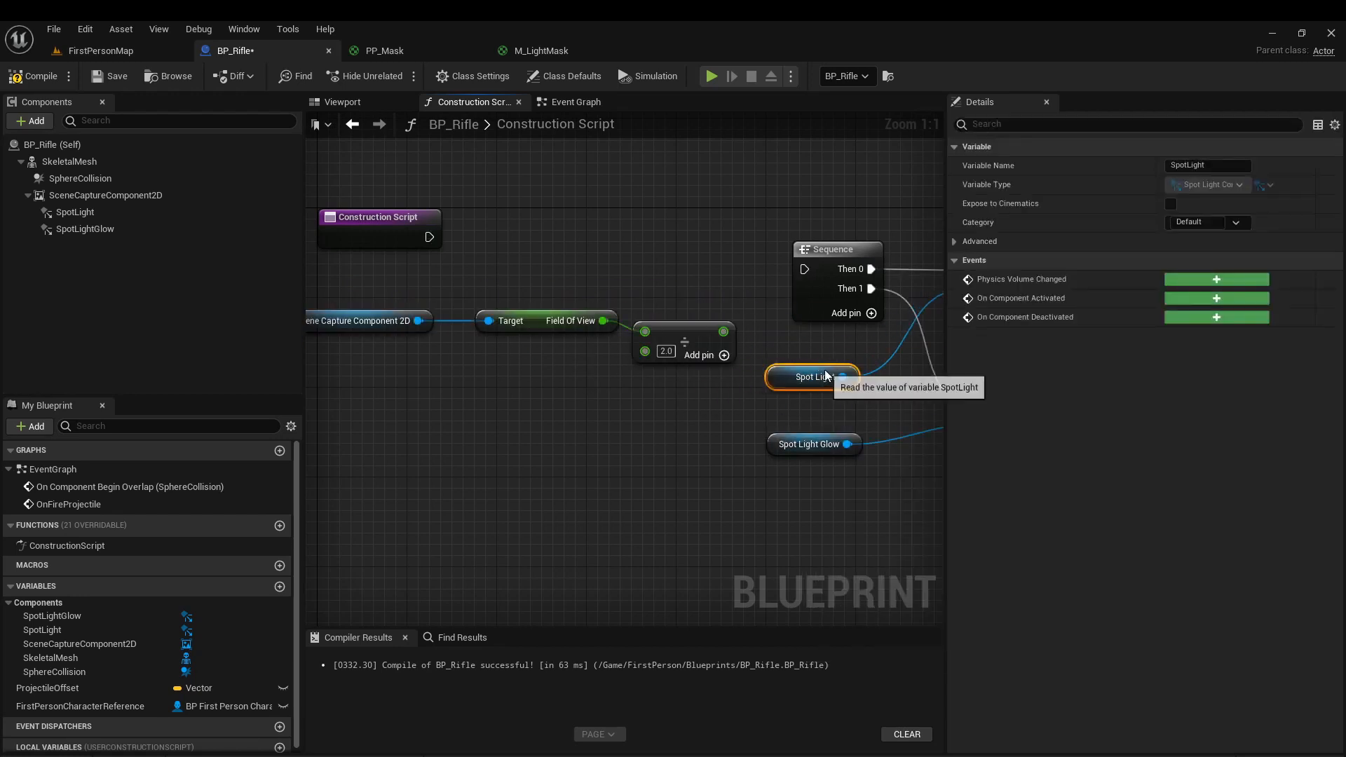
Feed the halved field of view into both New Outer Cone Angle inputs and connect Construction Script to the Sequence.
right_click_drag(737, 329, 550, 269)
right_click_drag(796, 395, 932, 515)
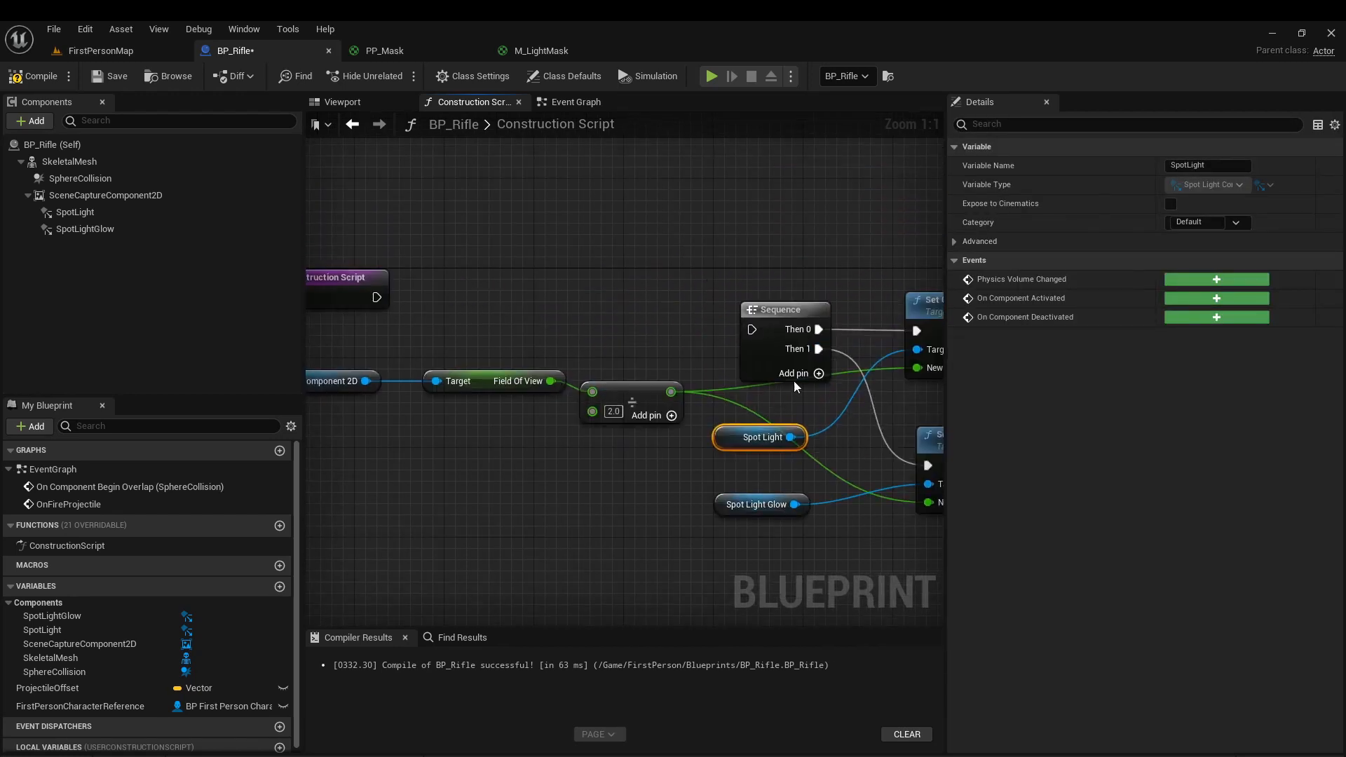
left_click_drag(391, 303, 377, 297)
left_click_drag(325, 352, 654, 448)
key("q")
Tidy the graph by placing the Spot Light and Spot Light Glow references beside their Set Outer Cone Angle nodes.
right_click_drag(655, 448, 509, 434)
scroll(652, 395, "down", 1)
left_click_drag(652, 395, 819, 288)
scroll(805, 351, "down", 2)
right_click_drag(805, 351, 900, 319)
left_click_drag(772, 278, 741, 286)
left_click_drag(901, 376, 869, 360)
right_click_drag(863, 334, 753, 360)
left_click(765, 307, "shift")
left_click_drag(764, 308, 870, 300)
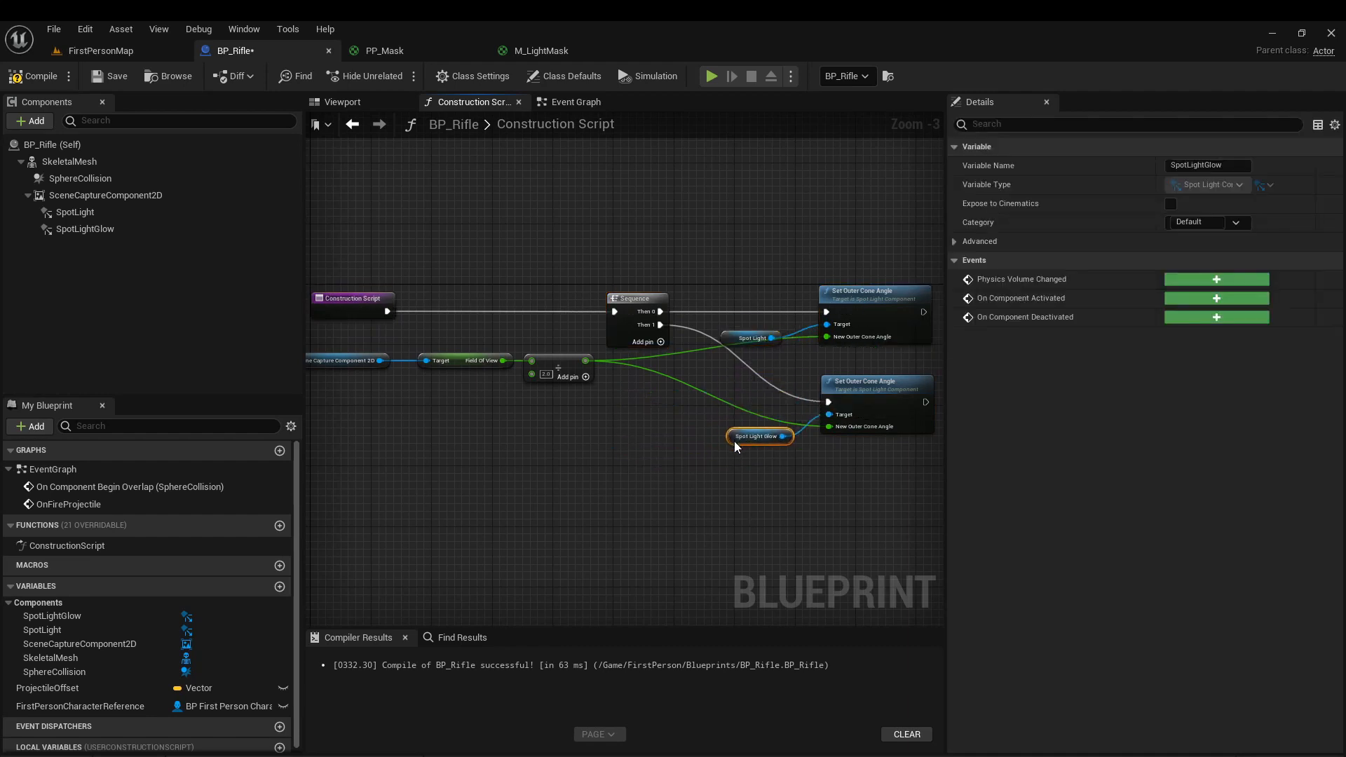
left_click_drag(735, 441, 735, 446)
right_click_drag(625, 462, 730, 428)
Move the aligned field of view and division nodes below the Sequence node, and compile and save BP_Rifle.
left_click_drag(730, 428, 402, 312)
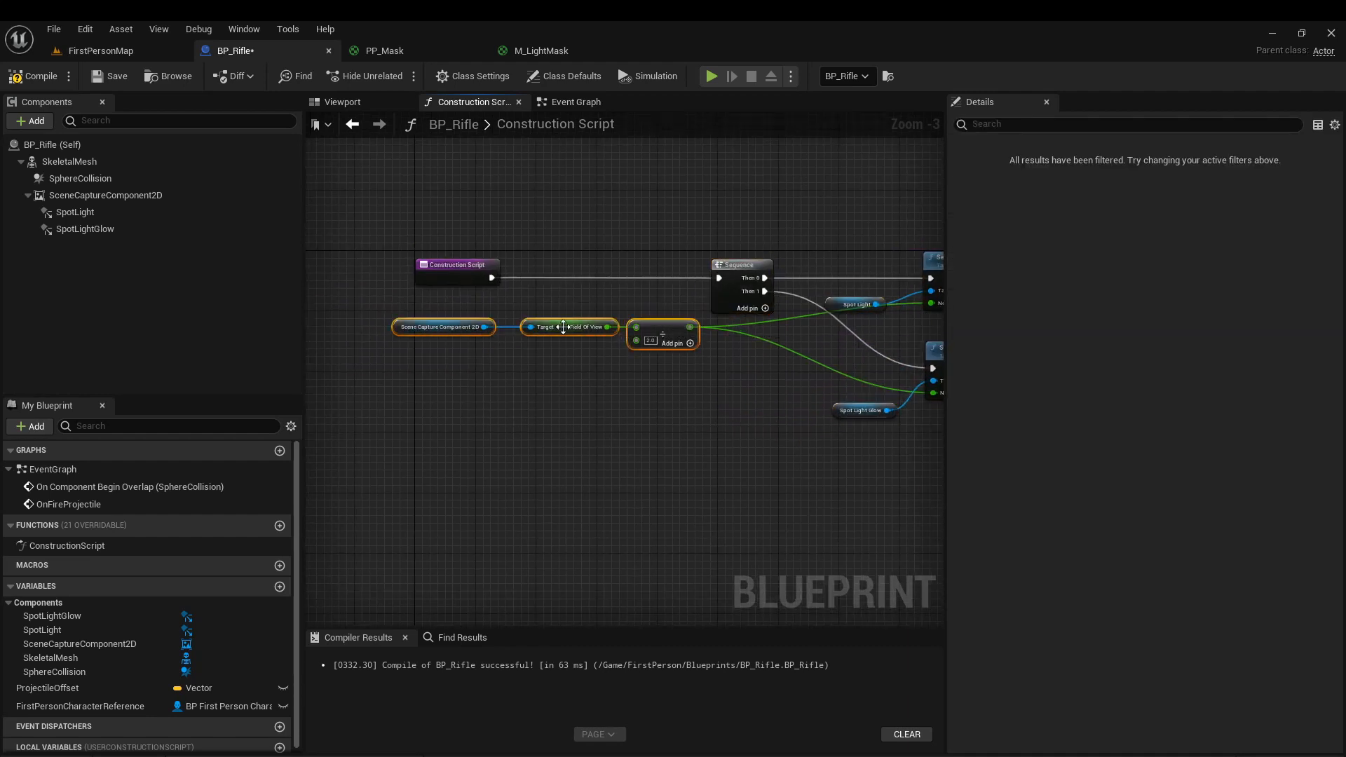
left_click_drag(563, 327, 662, 413)
left_click_drag(647, 357, 622, 357)
left_click(649, 428)
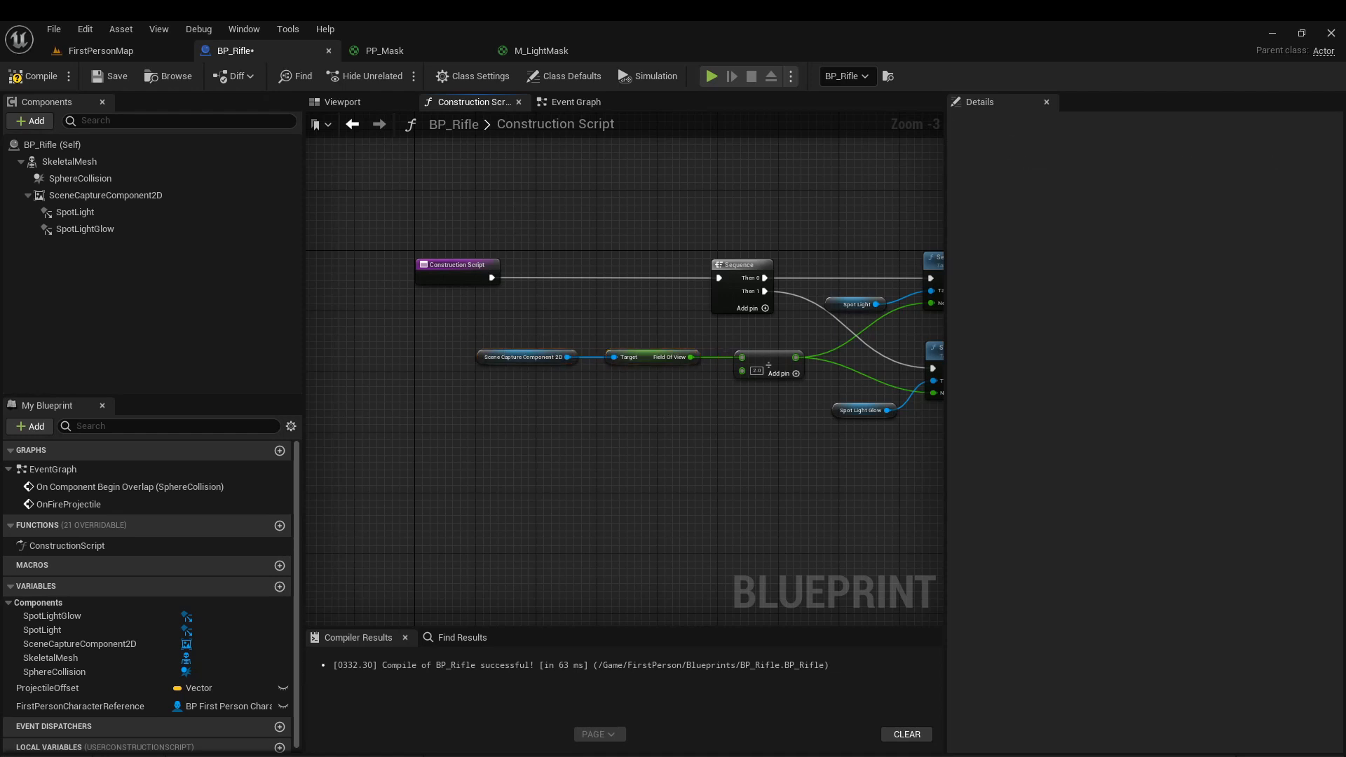
right_click_drag(648, 427, 521, 408)
right_click_drag(651, 423, 656, 507)
Set SceneCaptureComponent2D's Field of View to 30 and play the level to check the narrower beam on the red cube.
left_click(42, 196)
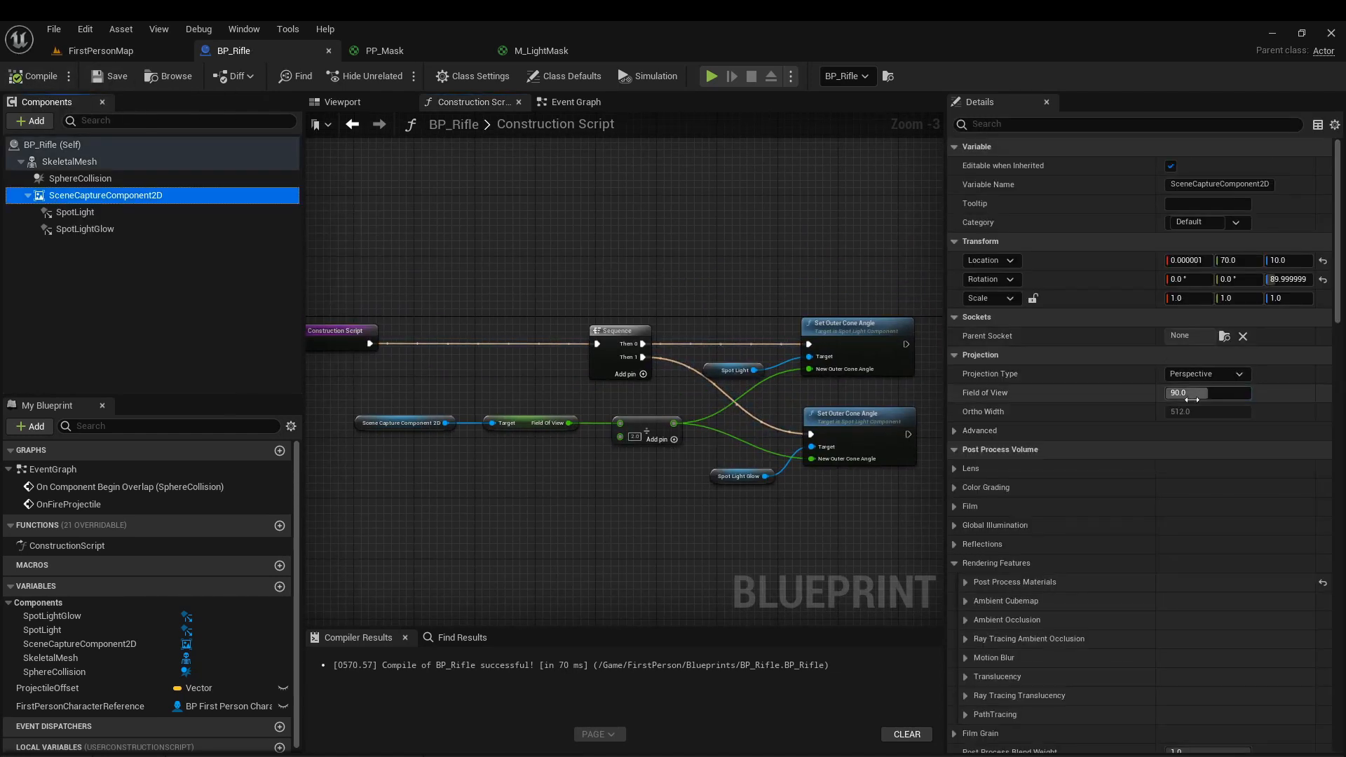
left_click(103, 46)
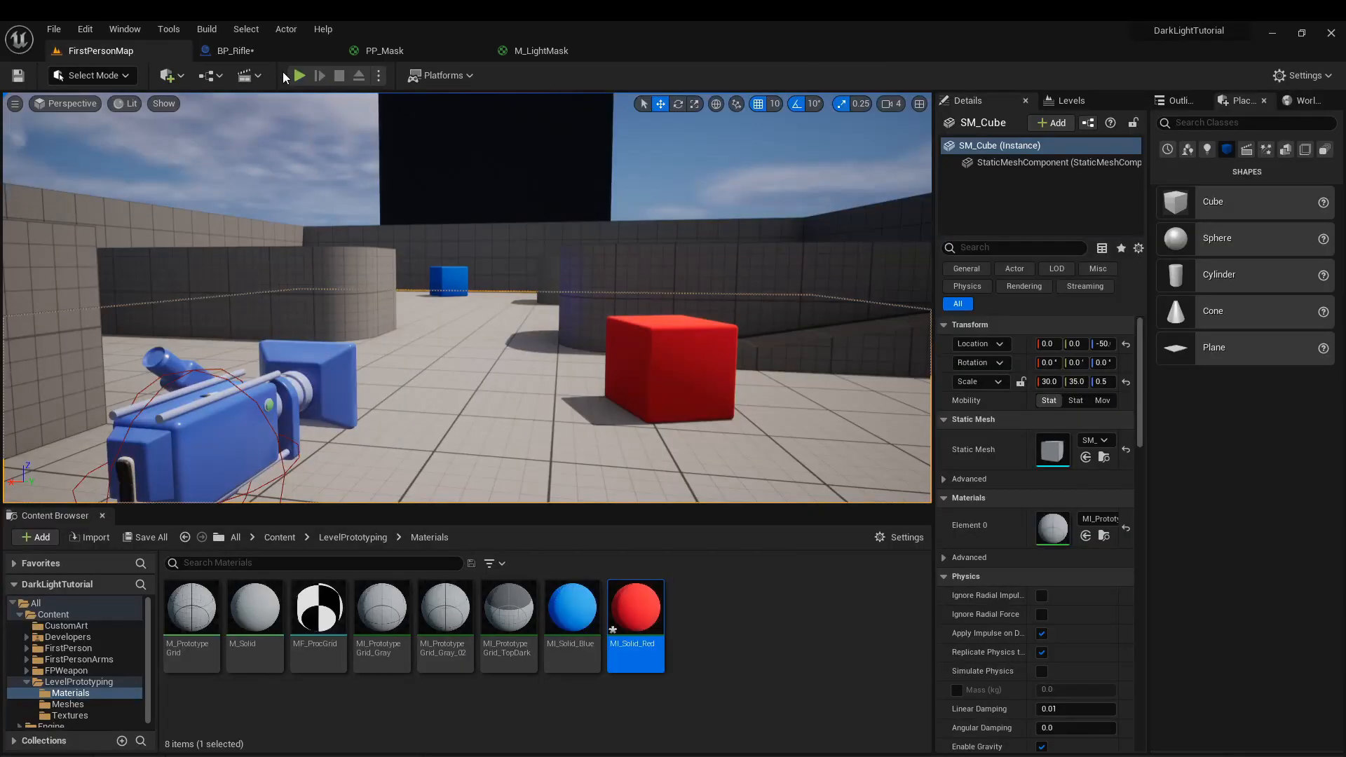
left_click(298, 75)
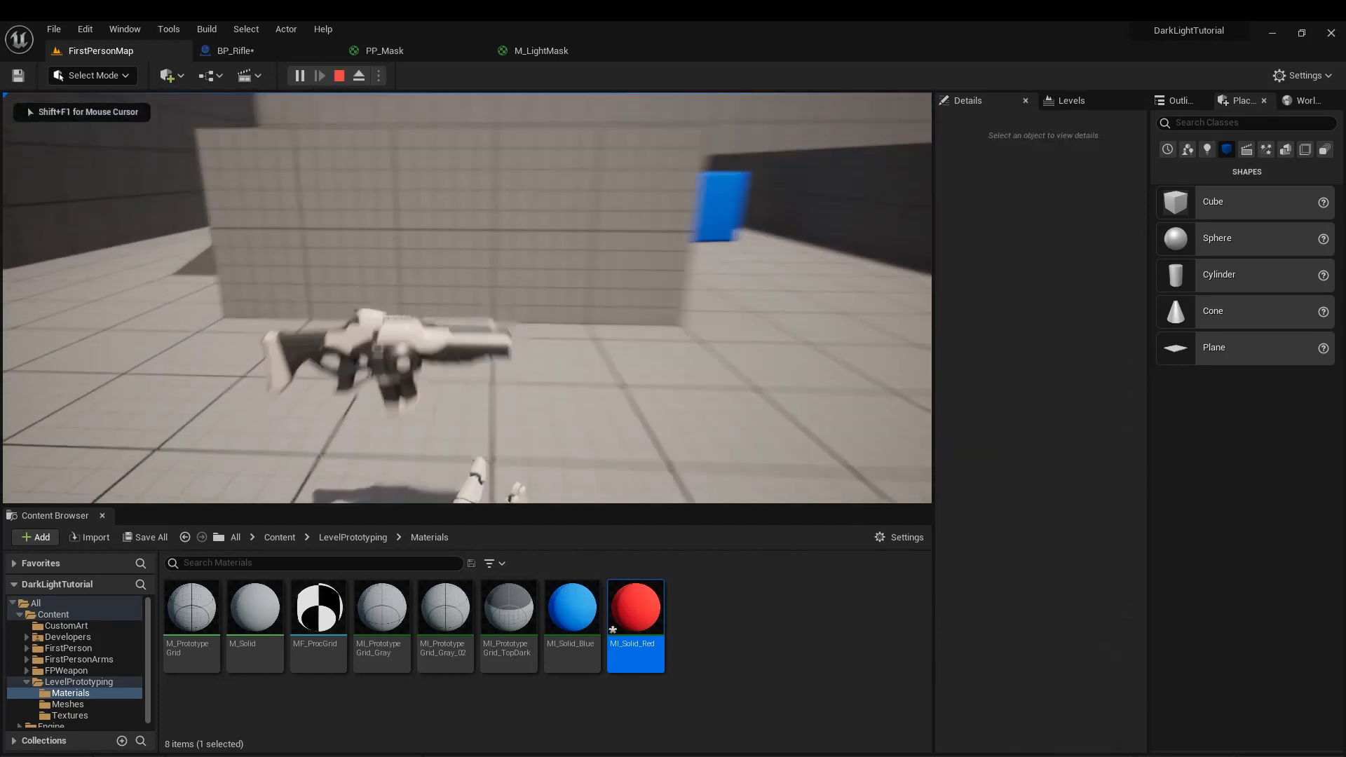
key("w")
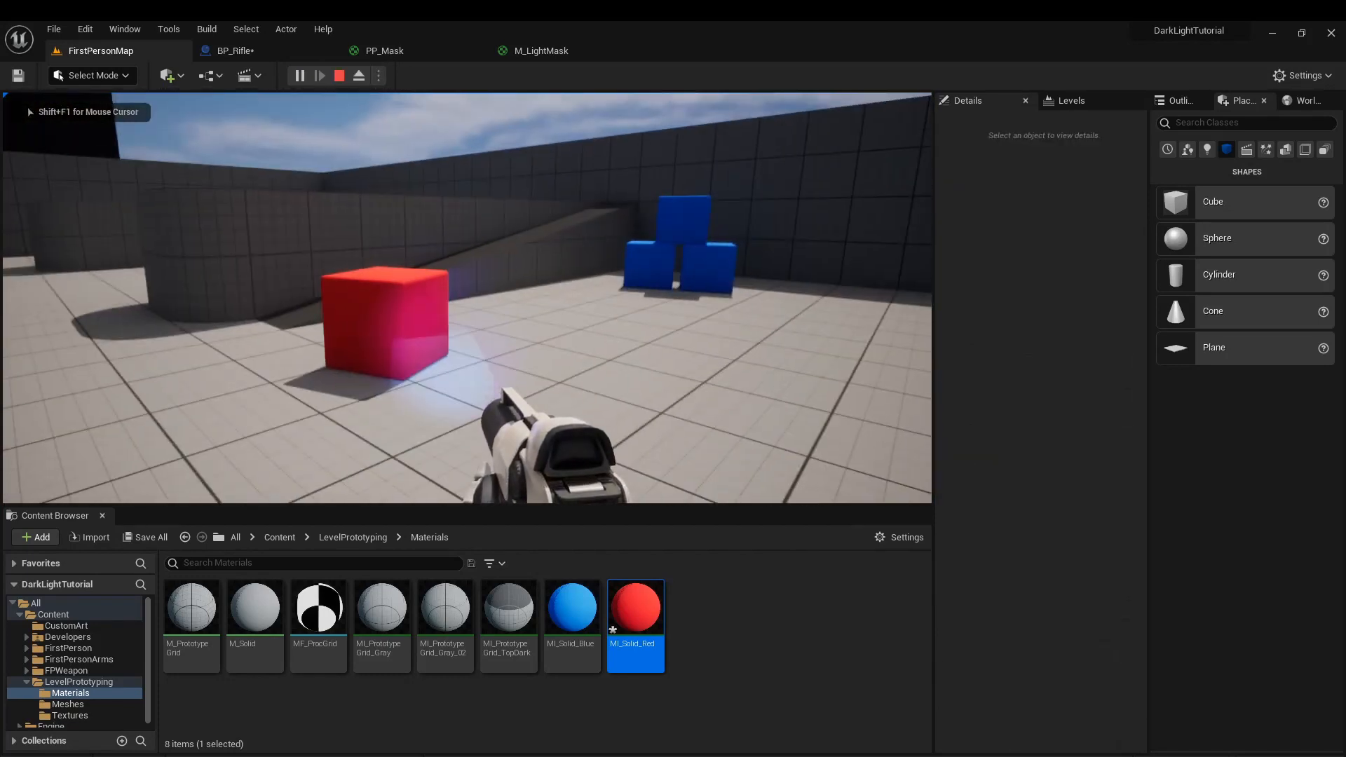
key("d")
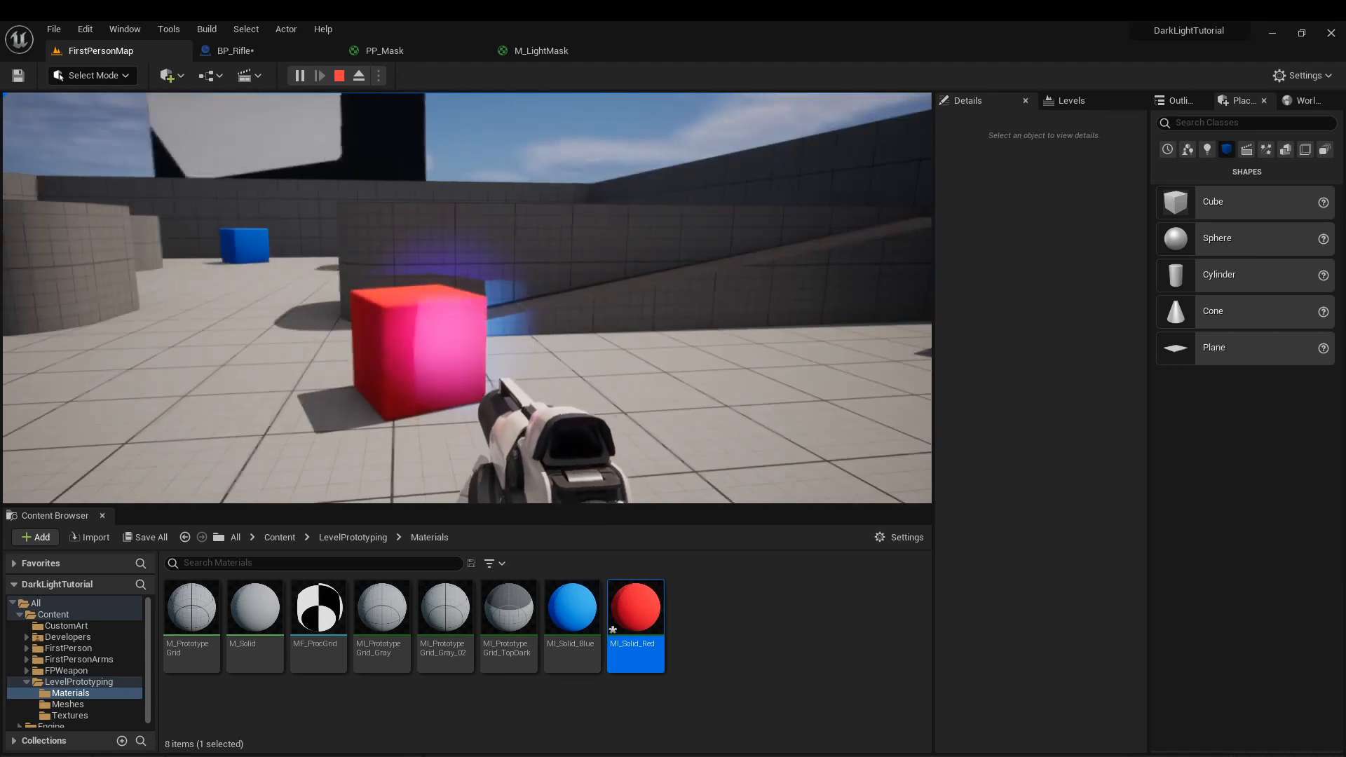
key("Escape")
Open BP_Rifle's 3D viewport with both the SpotLight and SpotLightGlow components selected.
left_click(237, 56)
right_click_drag(457, 285, 567, 352)
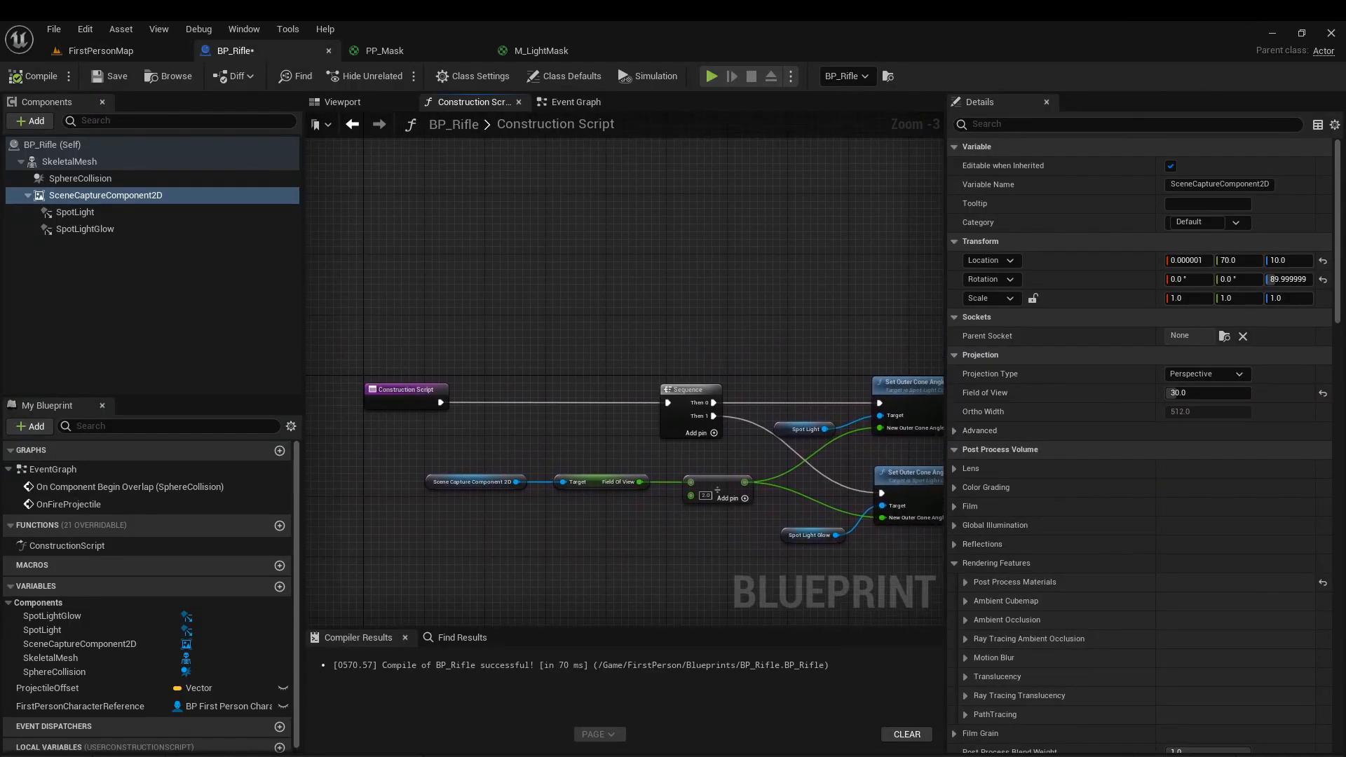
left_click(75, 212)
left_click(85, 228, "shift")
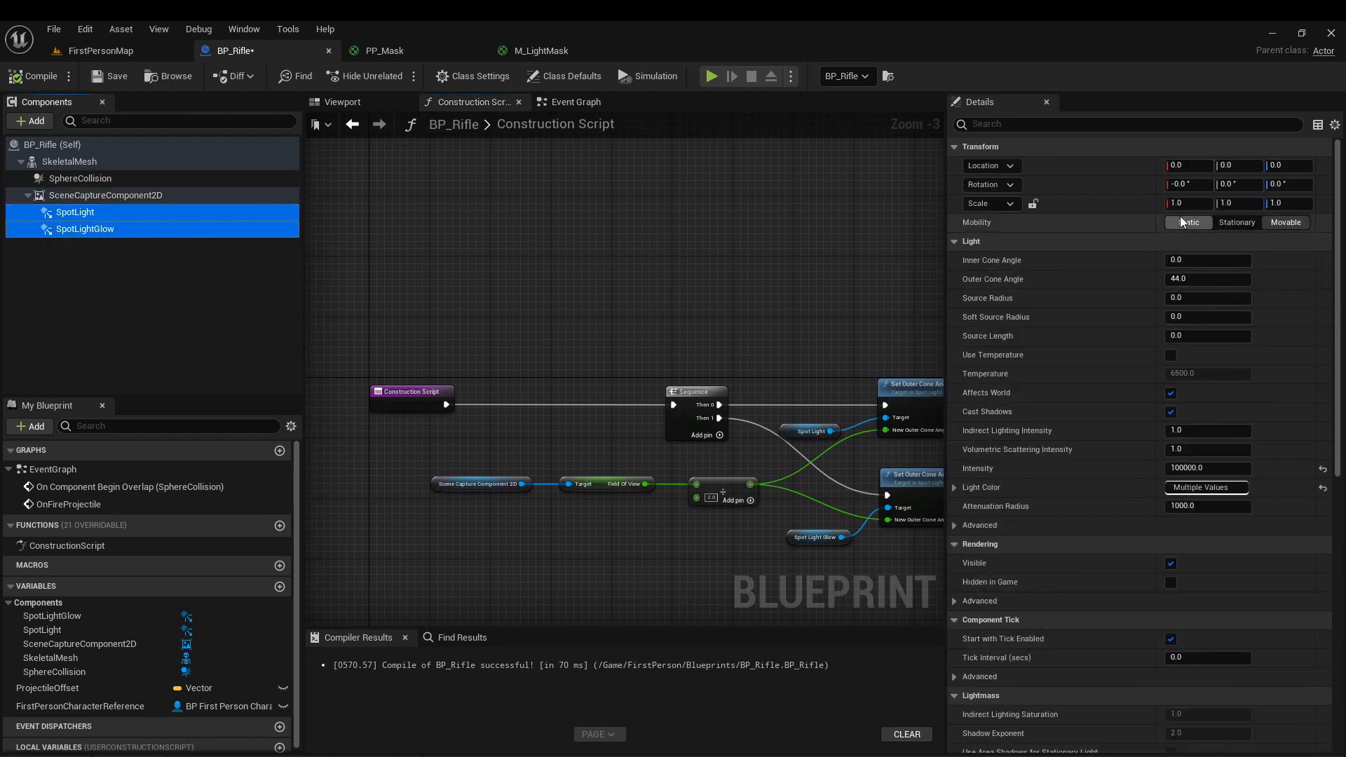
left_click(342, 102)
left_click_drag(598, 417, 649, 411)
left_click_drag(550, 333, 543, 352)
right_click_drag(596, 393, 505, 386)
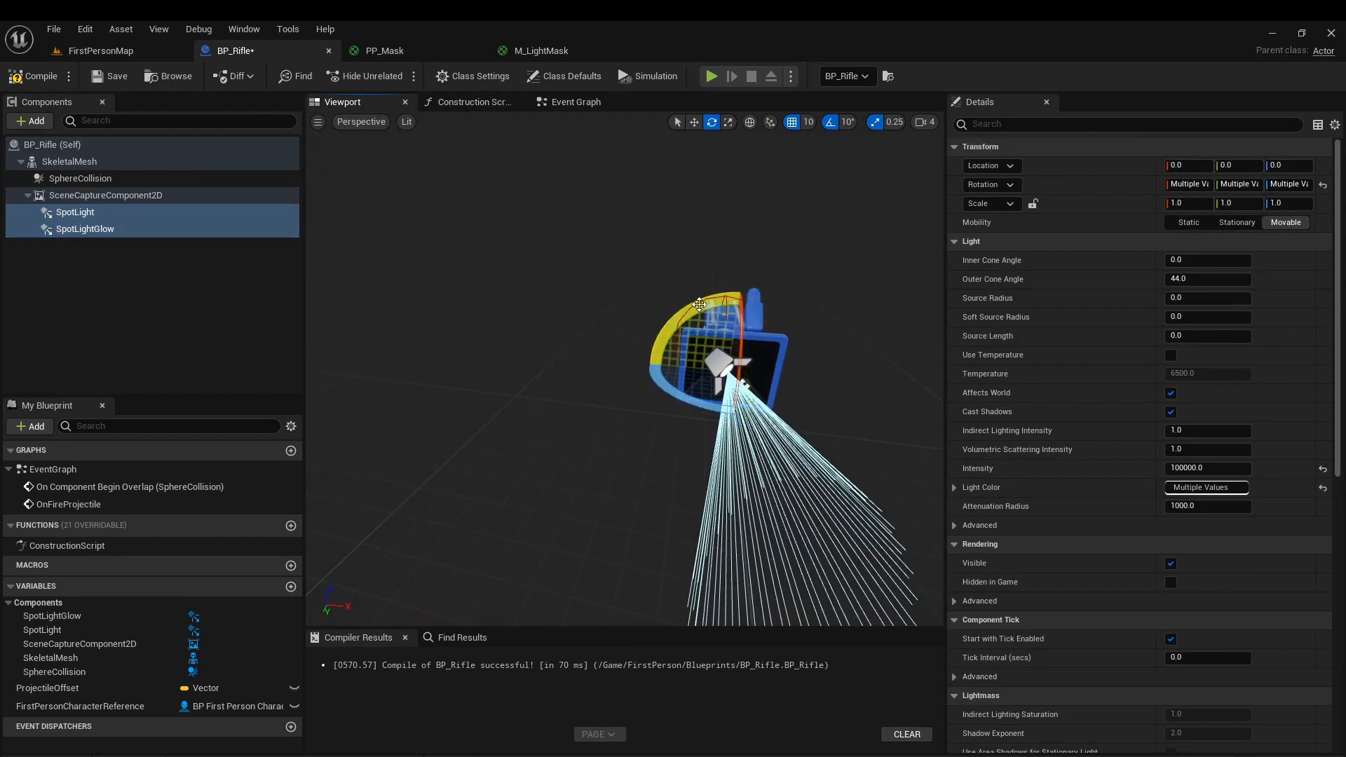
left_click_drag(700, 304, 742, 288)
right_click_drag(745, 386, 664, 378)
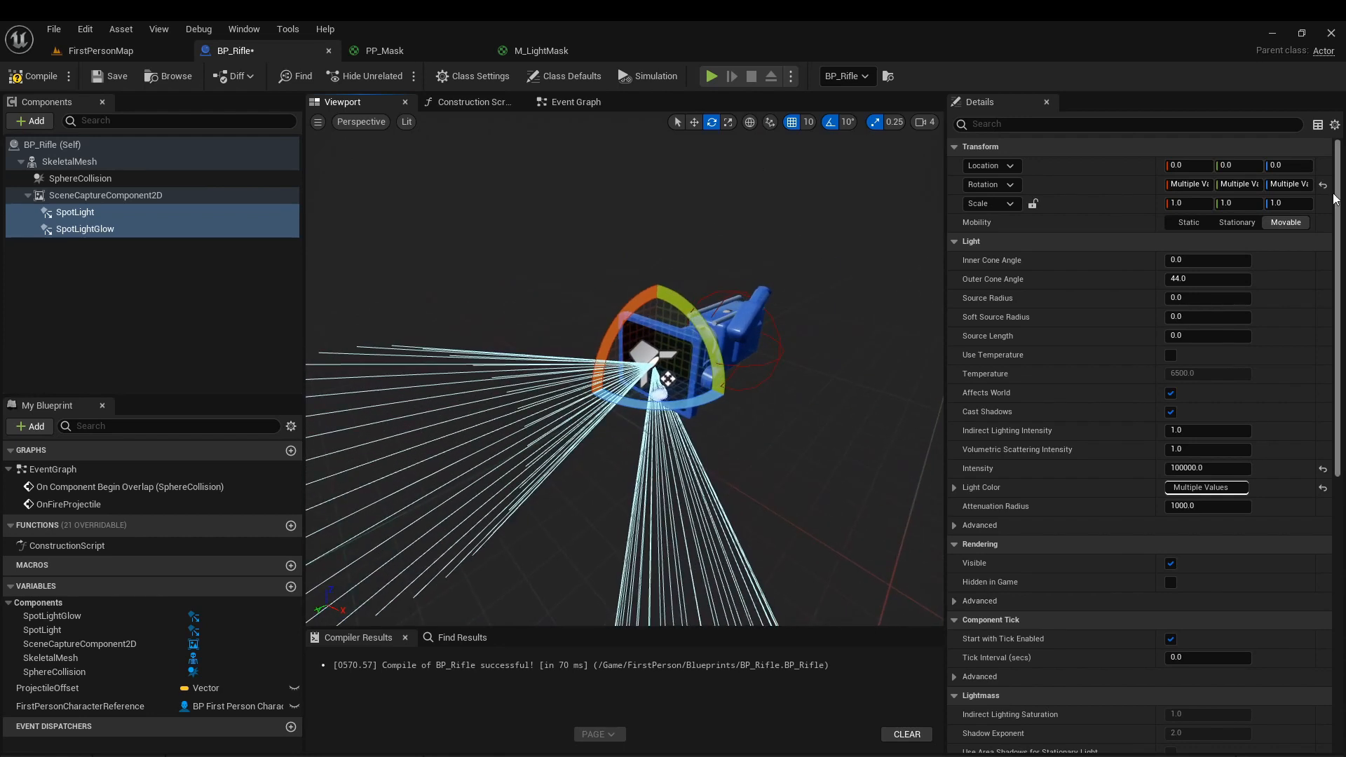
left_click(1323, 185)
left_click_drag(706, 326, 666, 289)
left_click(1323, 186)
left_click(90, 214)
left_click(90, 229, "shift")
right_click_drag(666, 288, 561, 317)
Reset and rotate SpotLight and SpotLightGlow one at a time, turning SpotLightGlow 90° about its X axis.
left_click(75, 212)
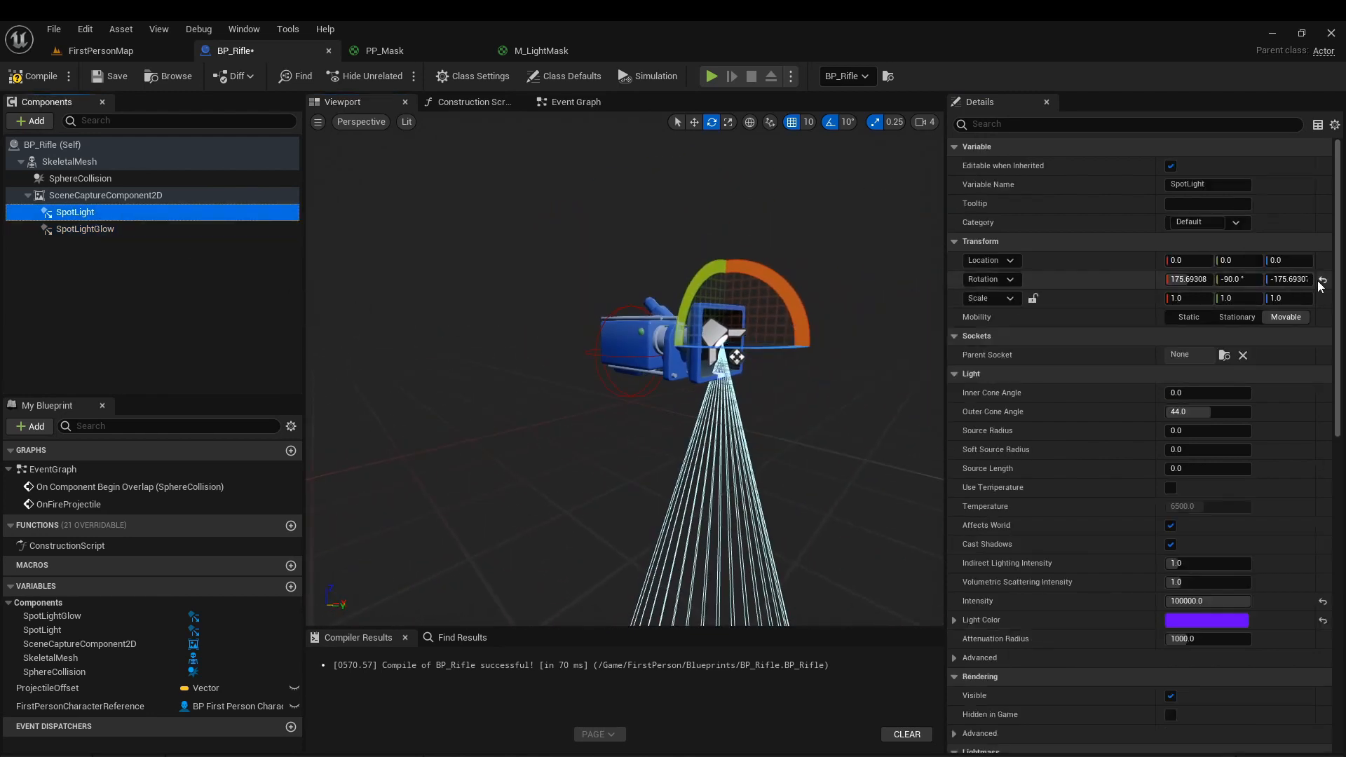
left_click(81, 228)
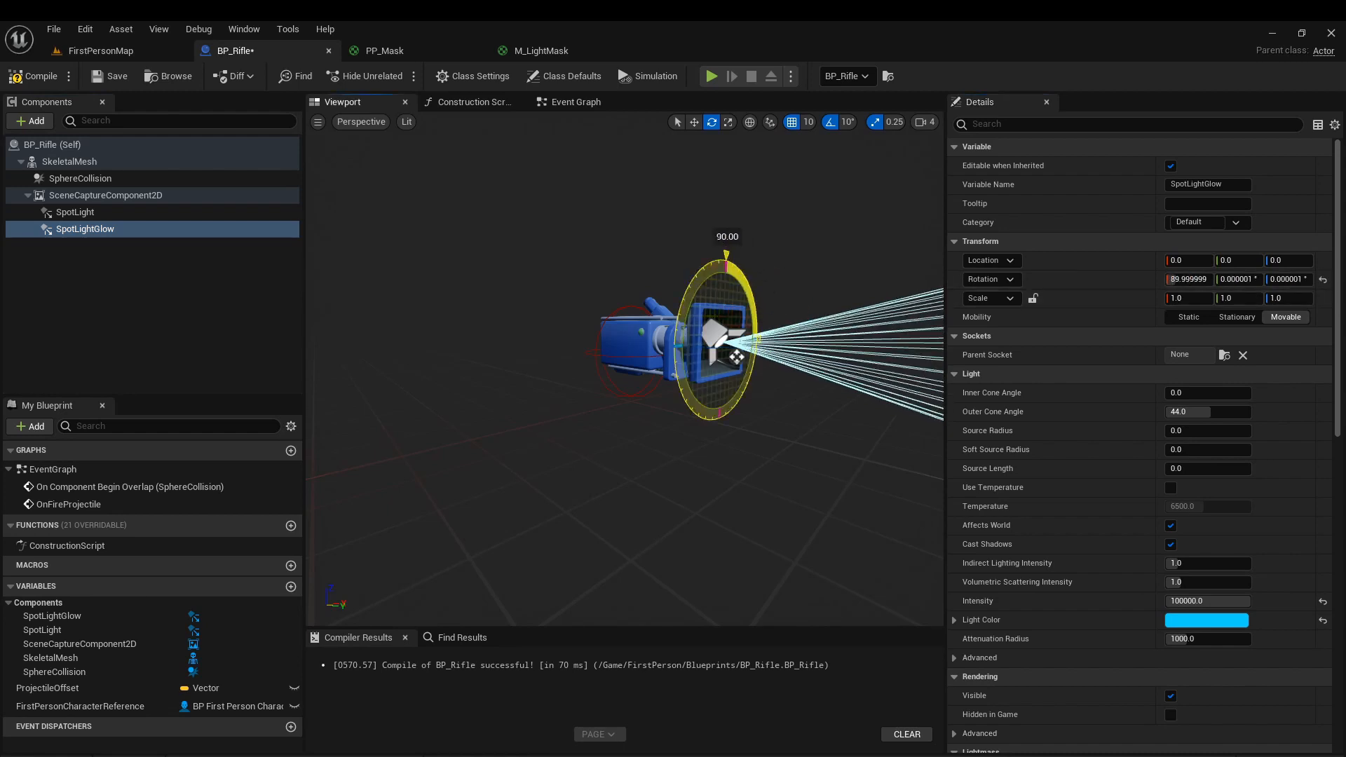
Play FirstPersonMap, pick up the rifle and check its rotated light on the red cube, ending the play session.
left_click(88, 55)
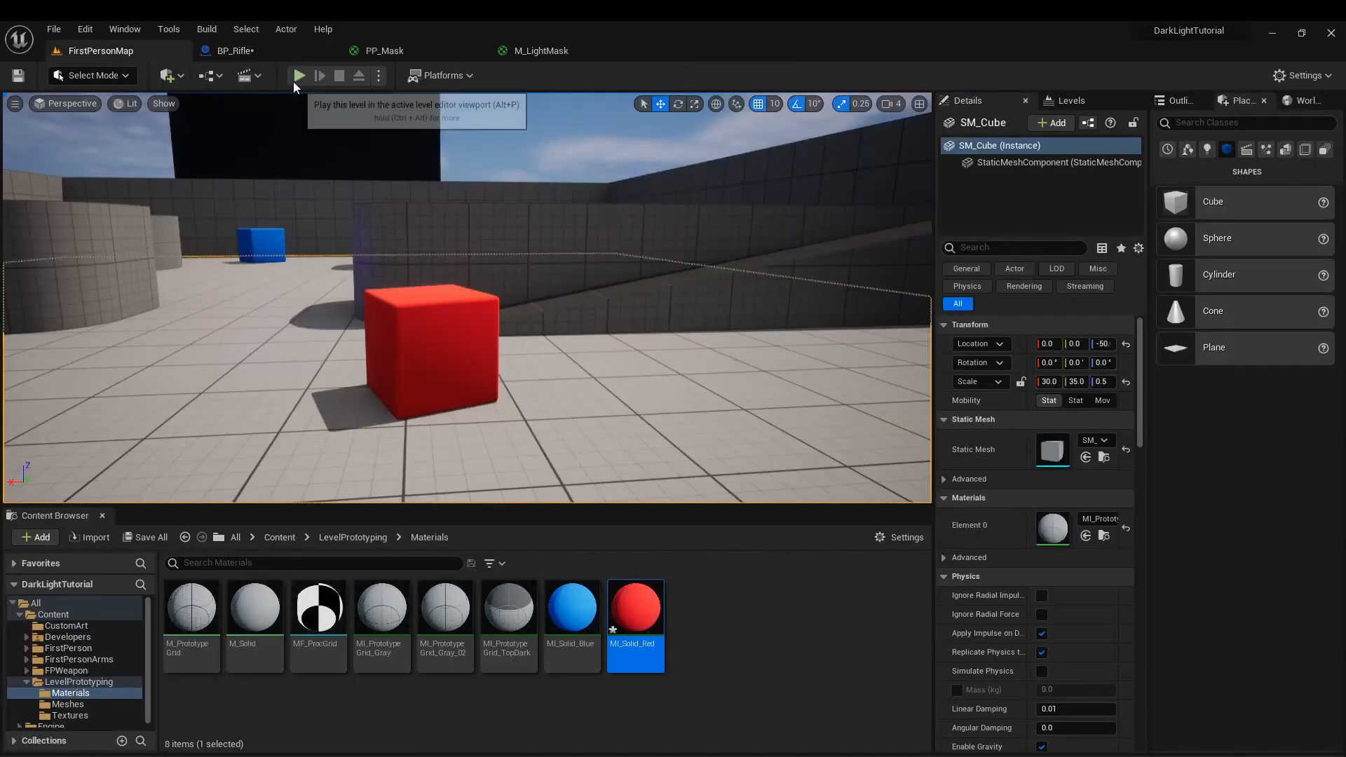
left_click(295, 77)
key("w")
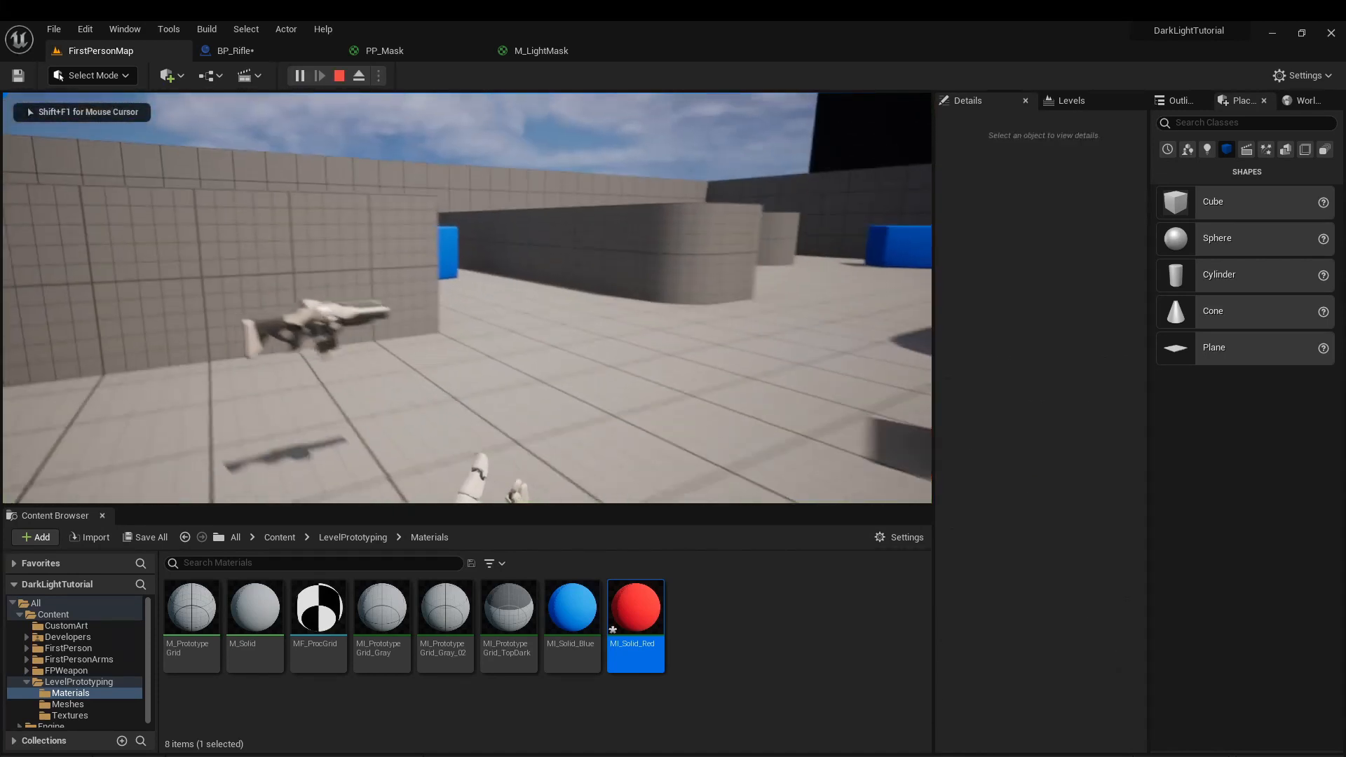
key("d")
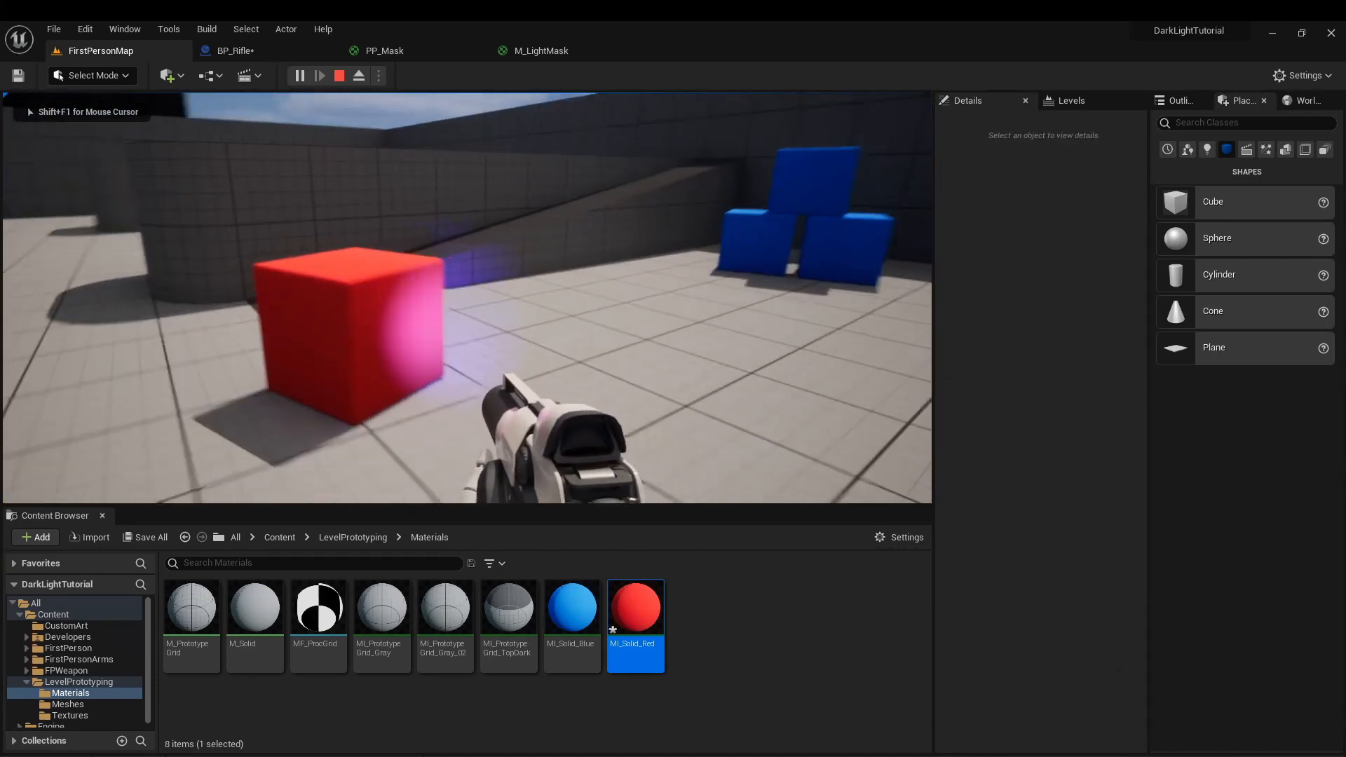
key("s")
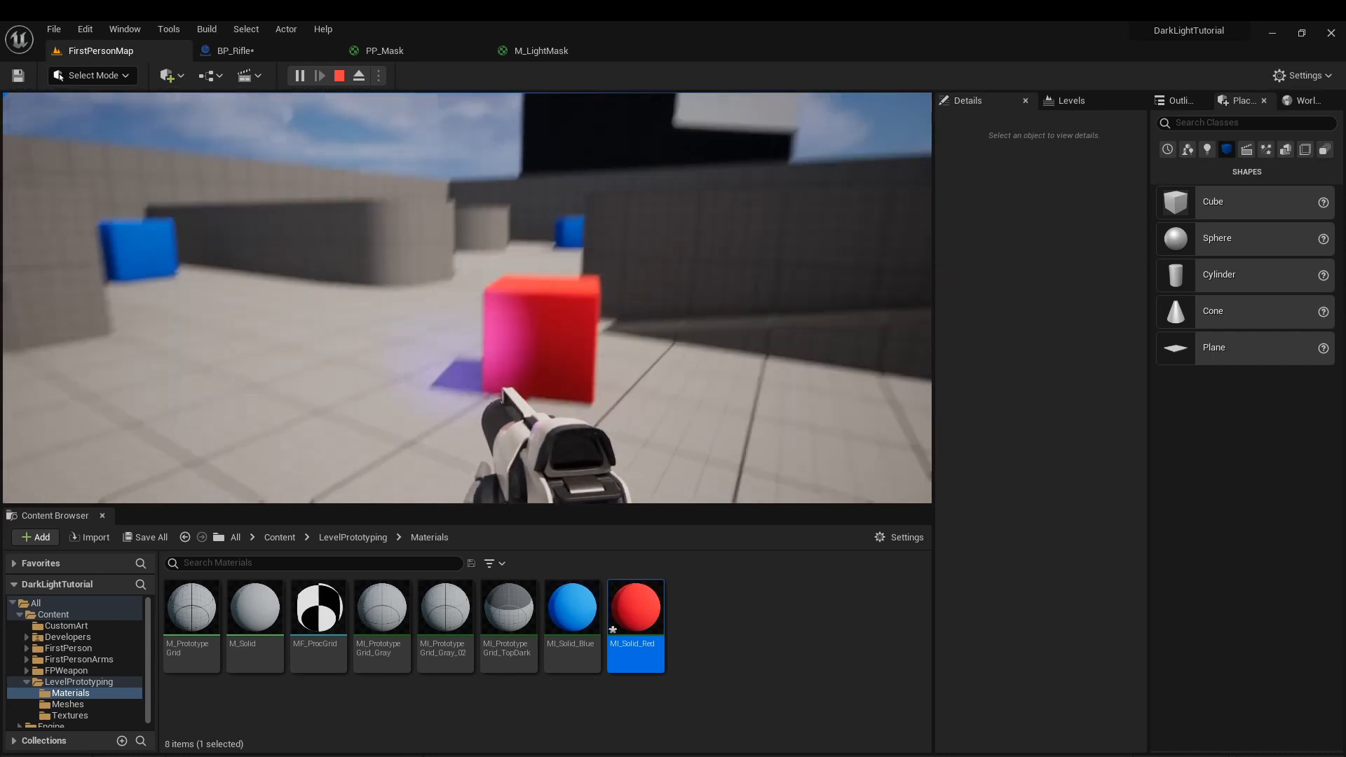
key("Escape")
Add the High Velocity Blood Spatter decal from Quixel Bridge's local Megascans and place it on the floor near the red cube.
left_click(36, 537)
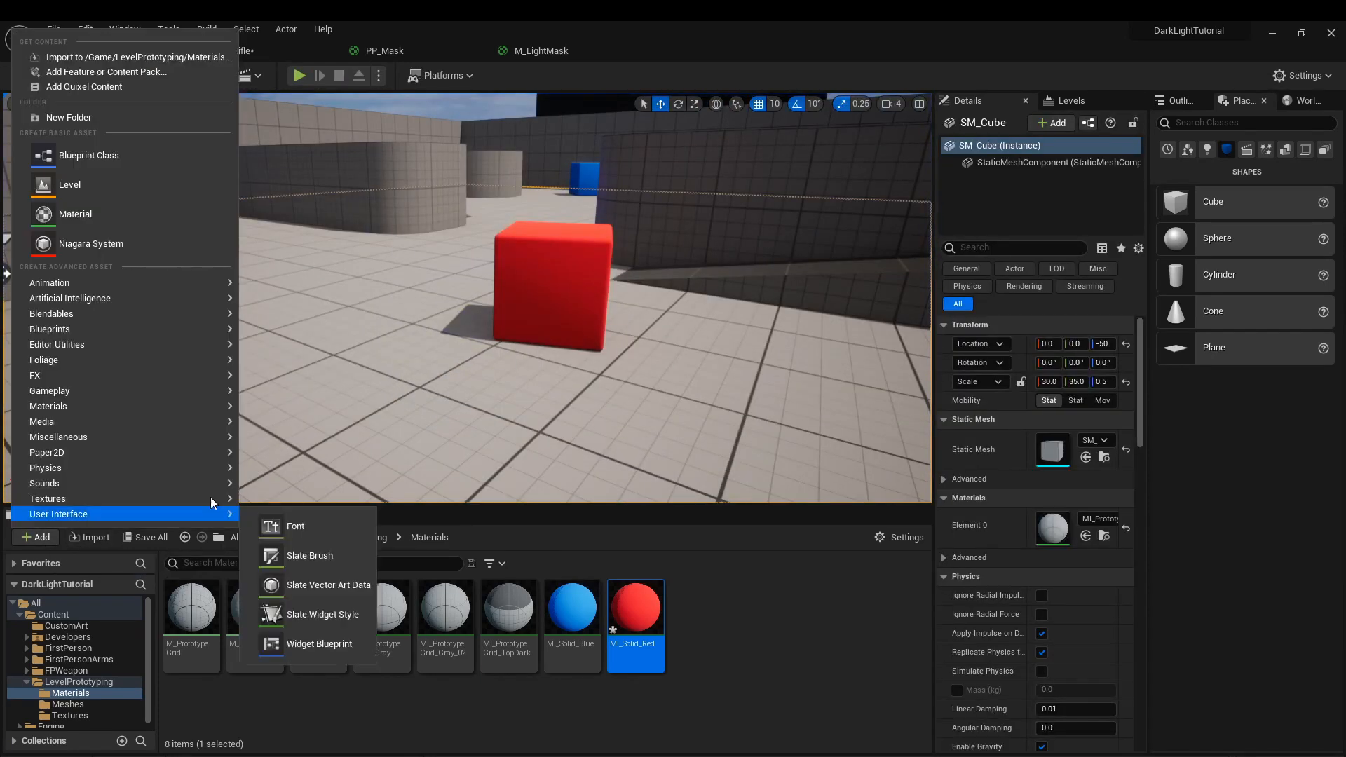
left_click(90, 86)
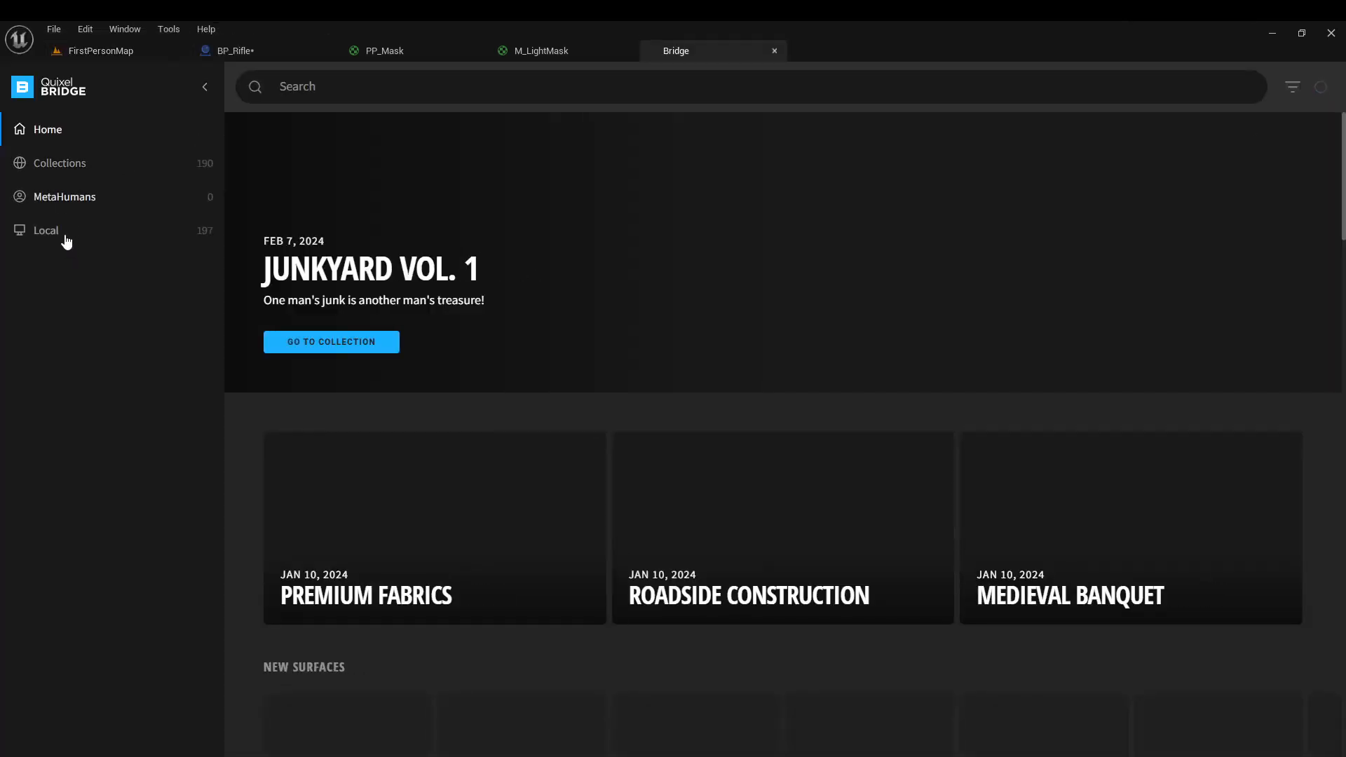
left_click(67, 238)
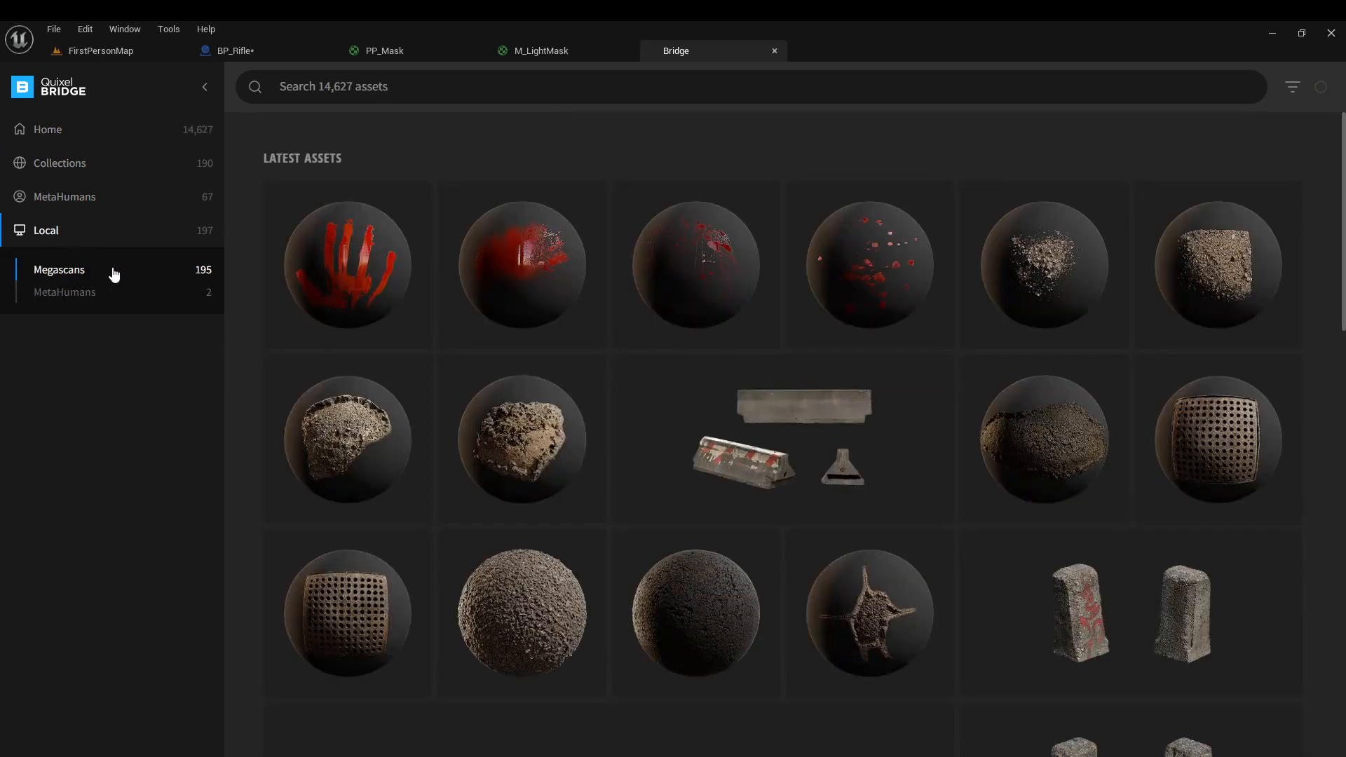
left_click(531, 286)
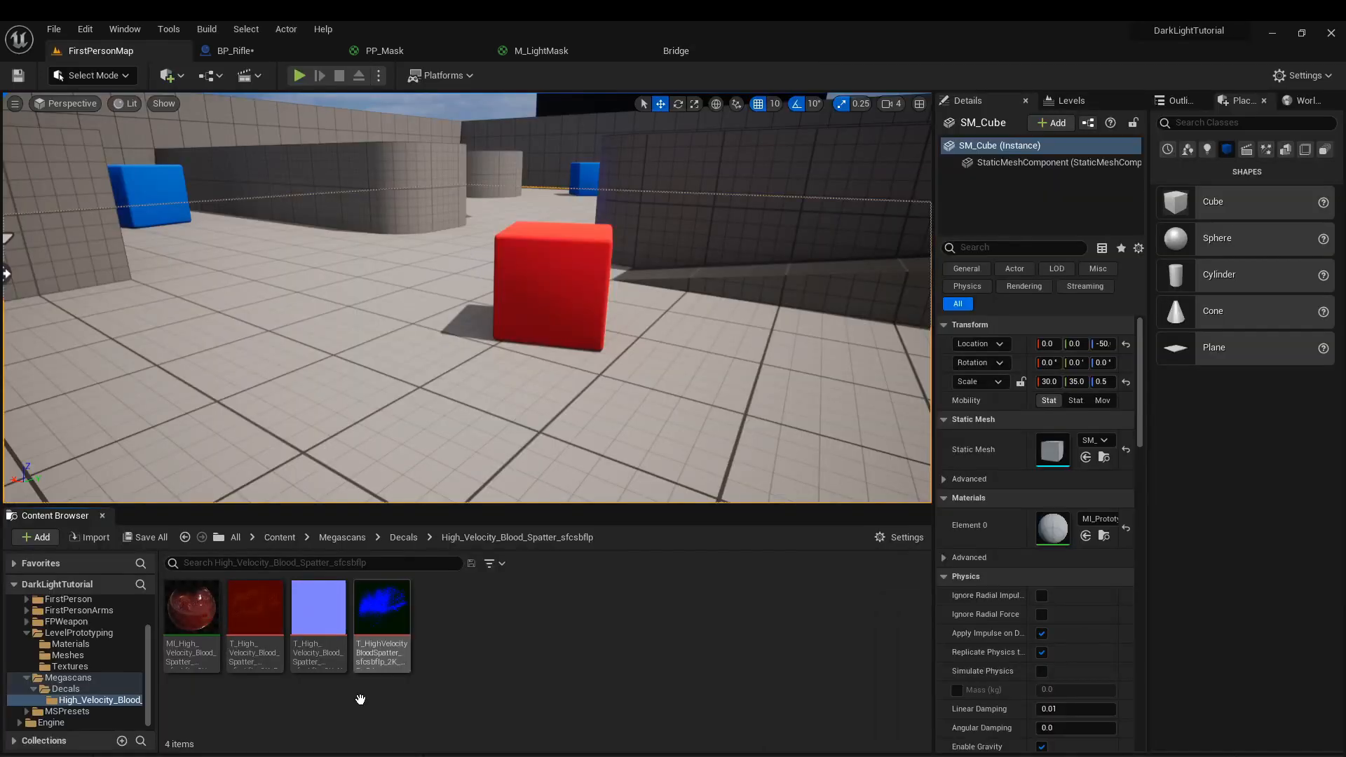
left_click_drag(191, 609, 153, 357)
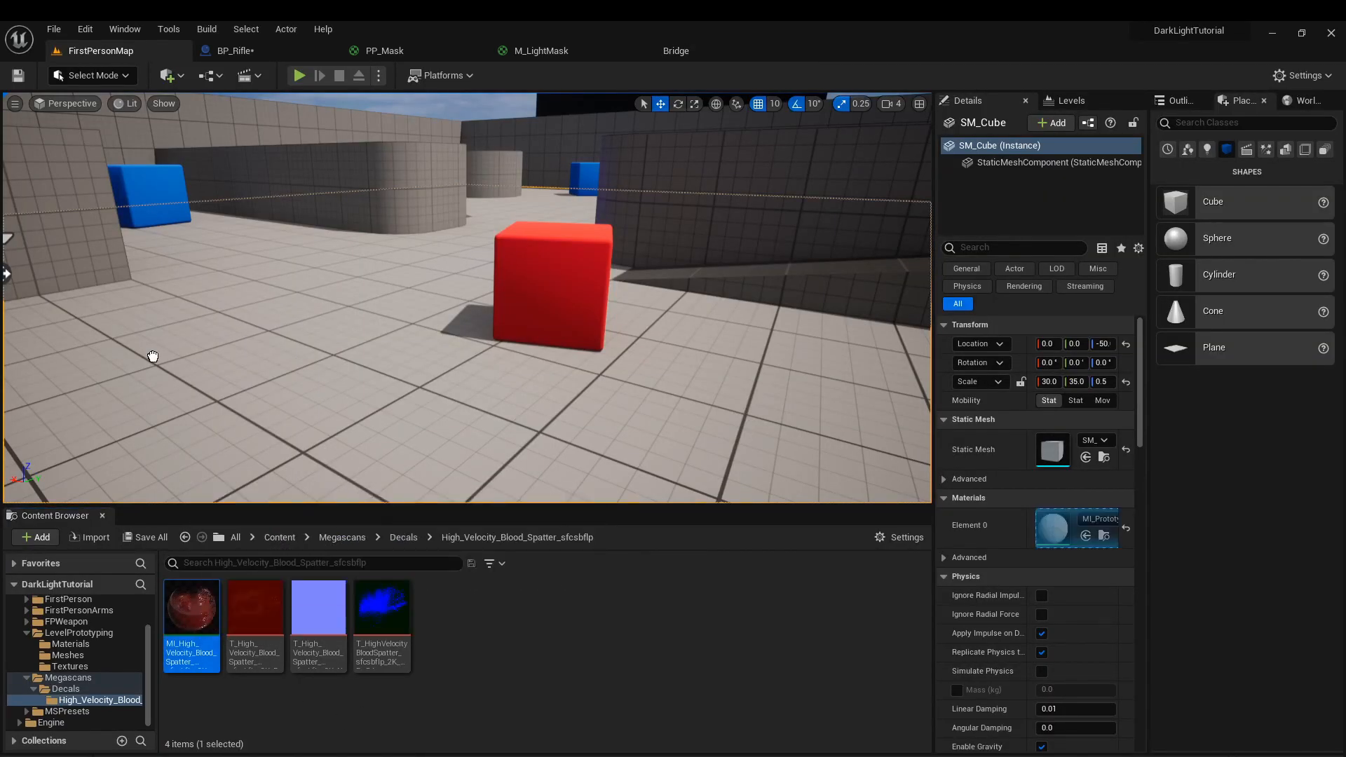
left_click_drag(236, 295, 322, 284)
In the blood spatter material instance, set Base Metallic to 1, enable Metallic Map and override Metallic Map Intensity at 1.0.
double_click(191, 617)
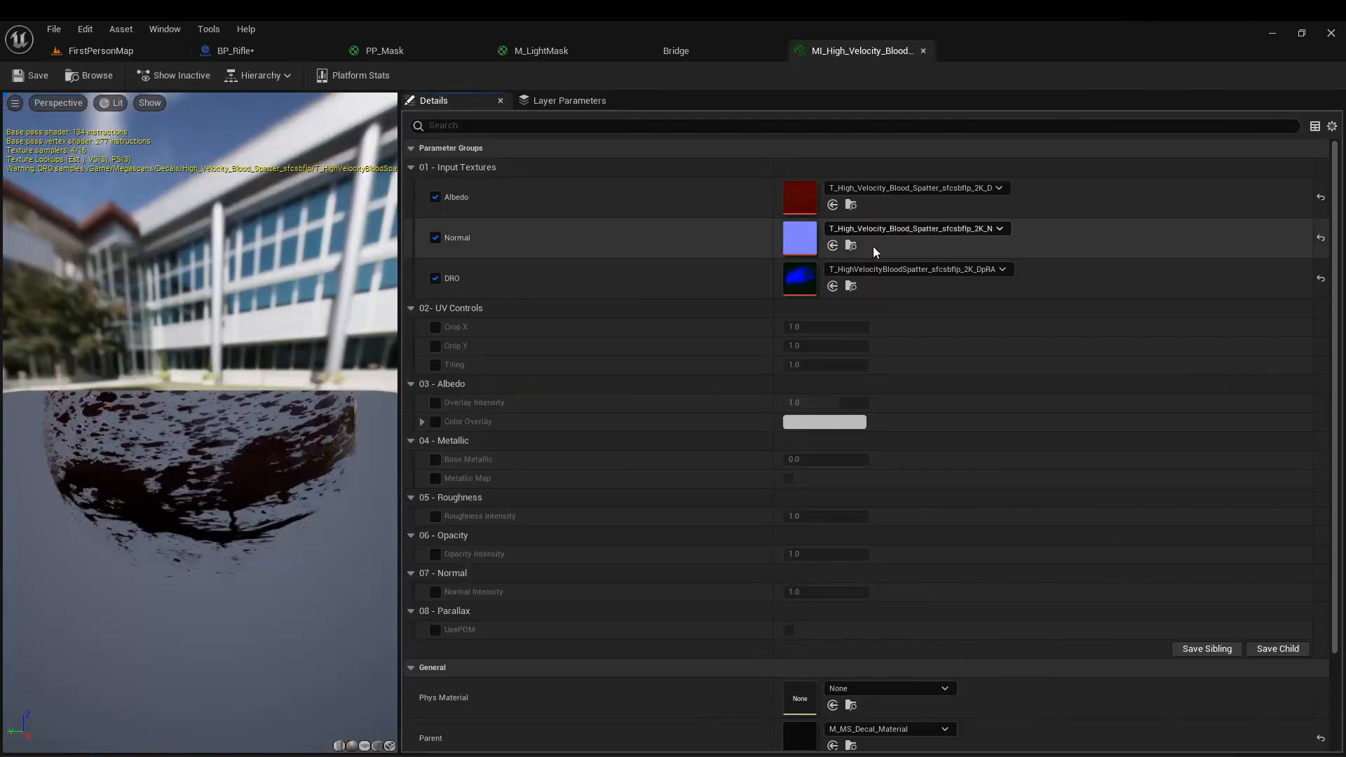
left_click(435, 459)
left_click(435, 478)
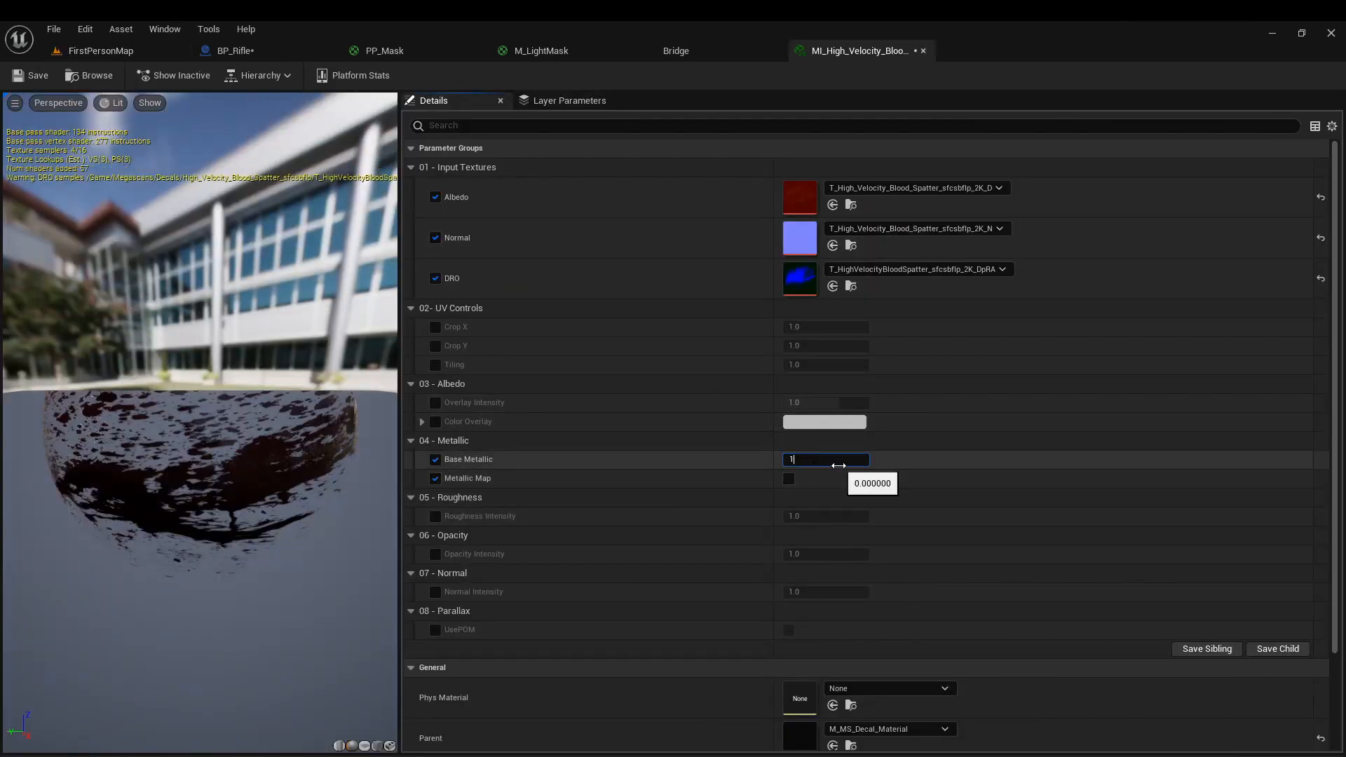
key("Return")
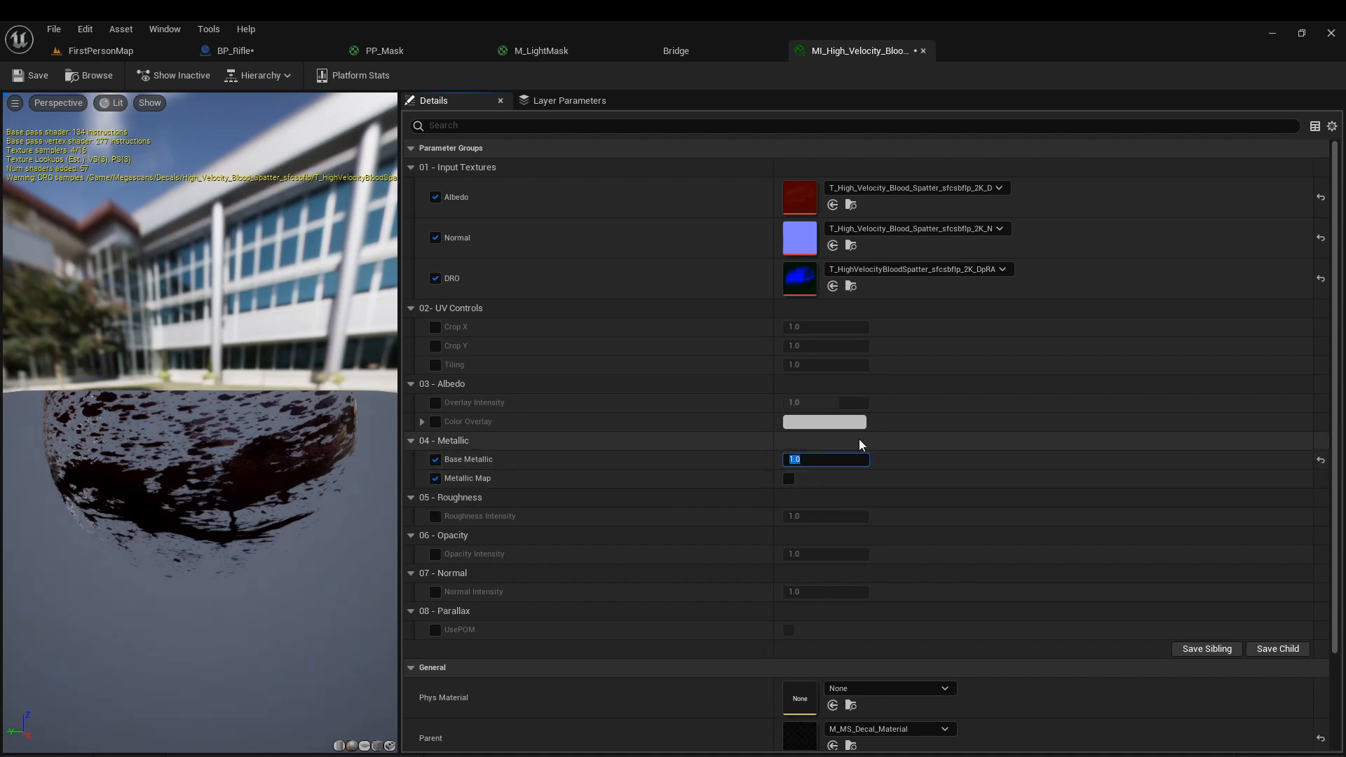
left_click(789, 479)
scroll(887, 422, "down", 2)
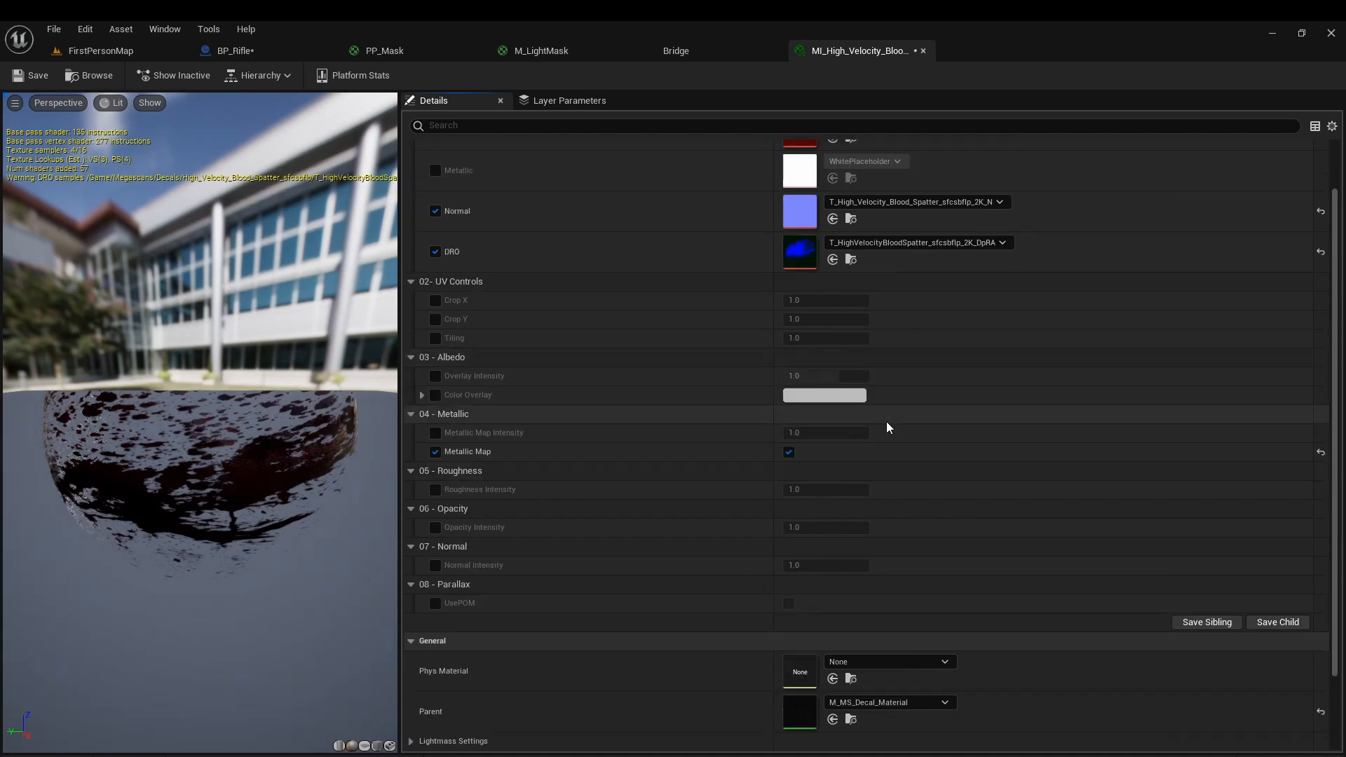
scroll(788, 442, "down", 2)
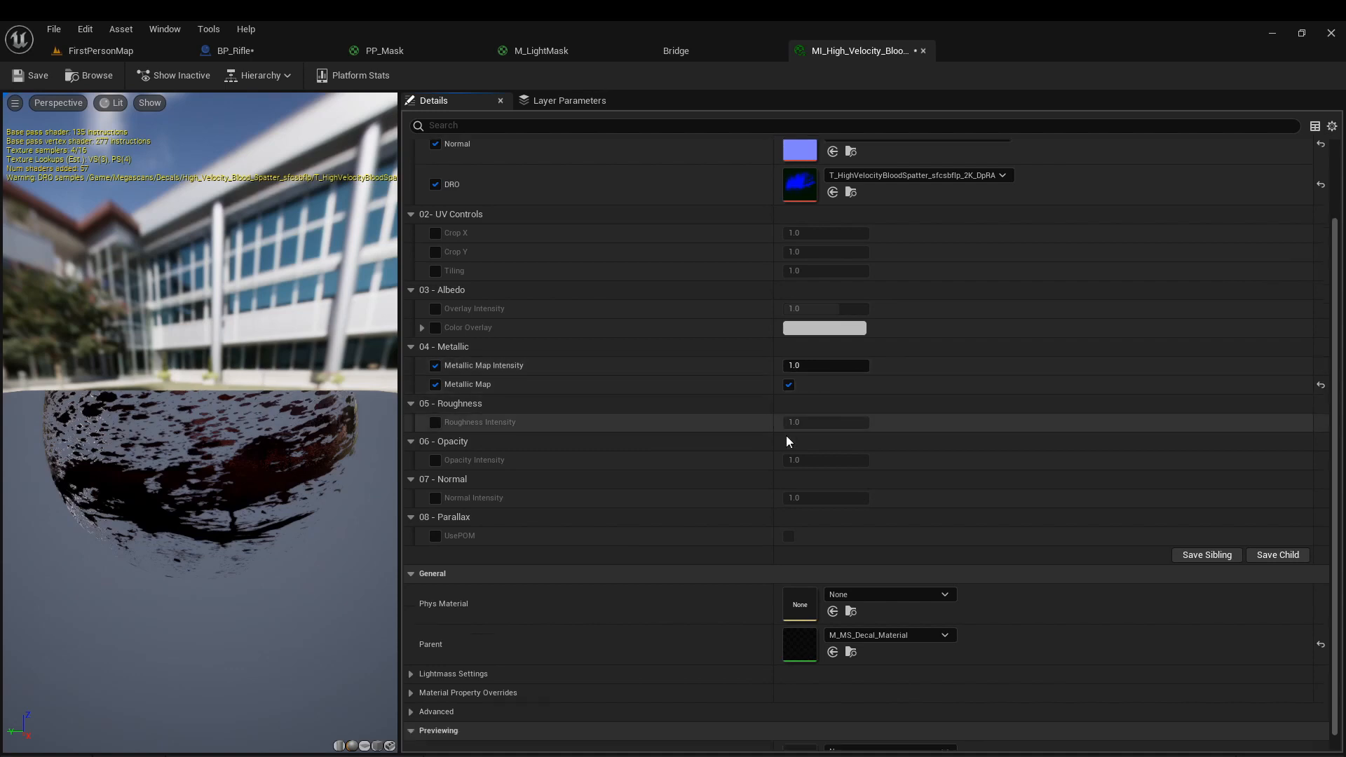
Override the blood spatter material's Opacity Intensity and set it to 0.05.
left_click(441, 431)
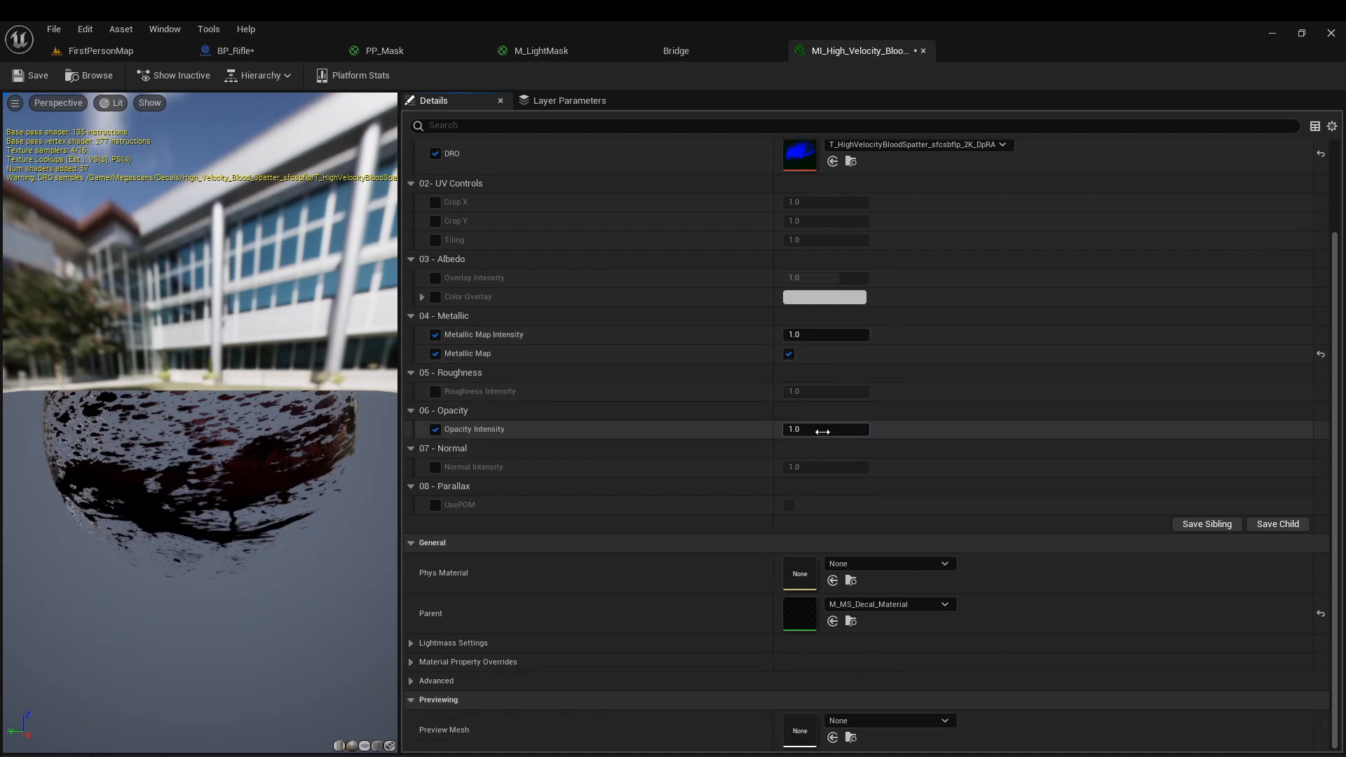
left_click(830, 436)
type(".05")
key("Return")
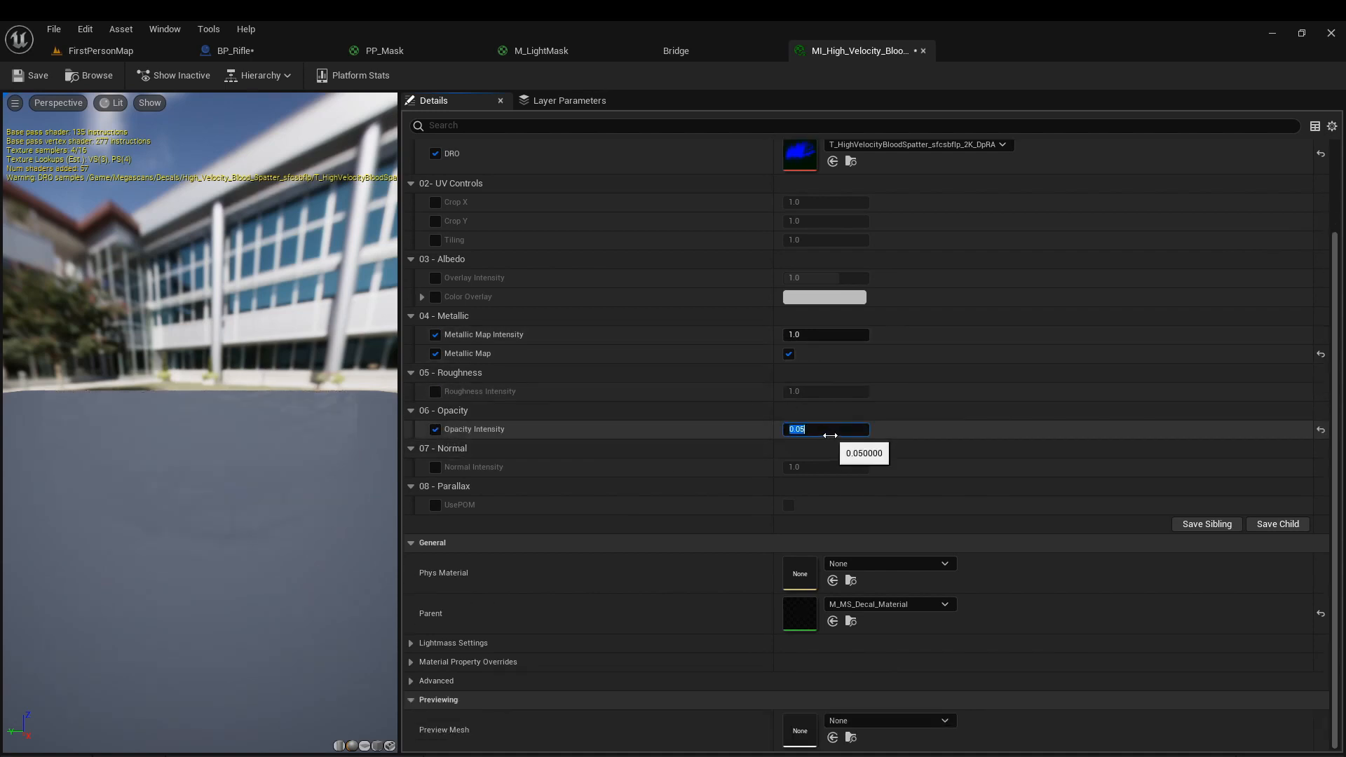
Play FirstPersonMap and shine the rifle's light over the floor decal to check how the faint blood spatter shows up.
left_click(98, 51)
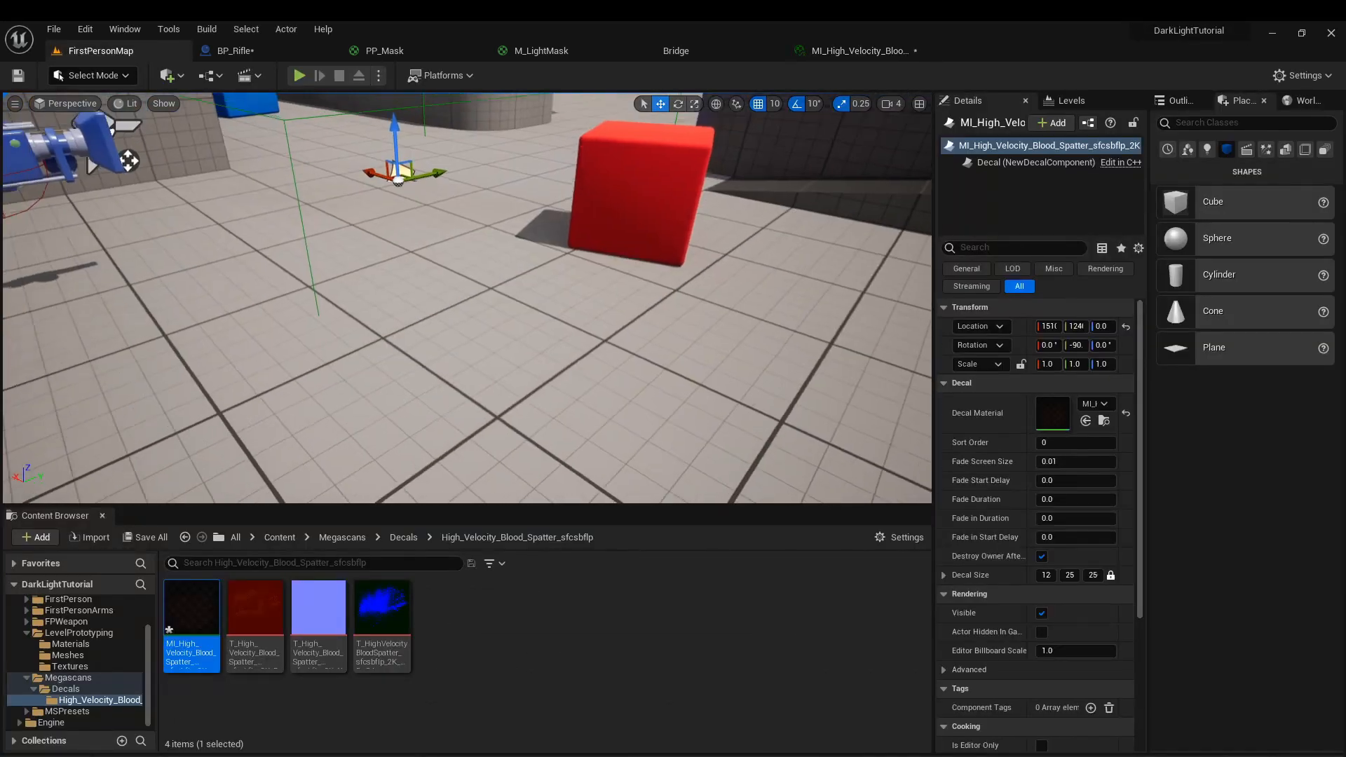
left_click(298, 75)
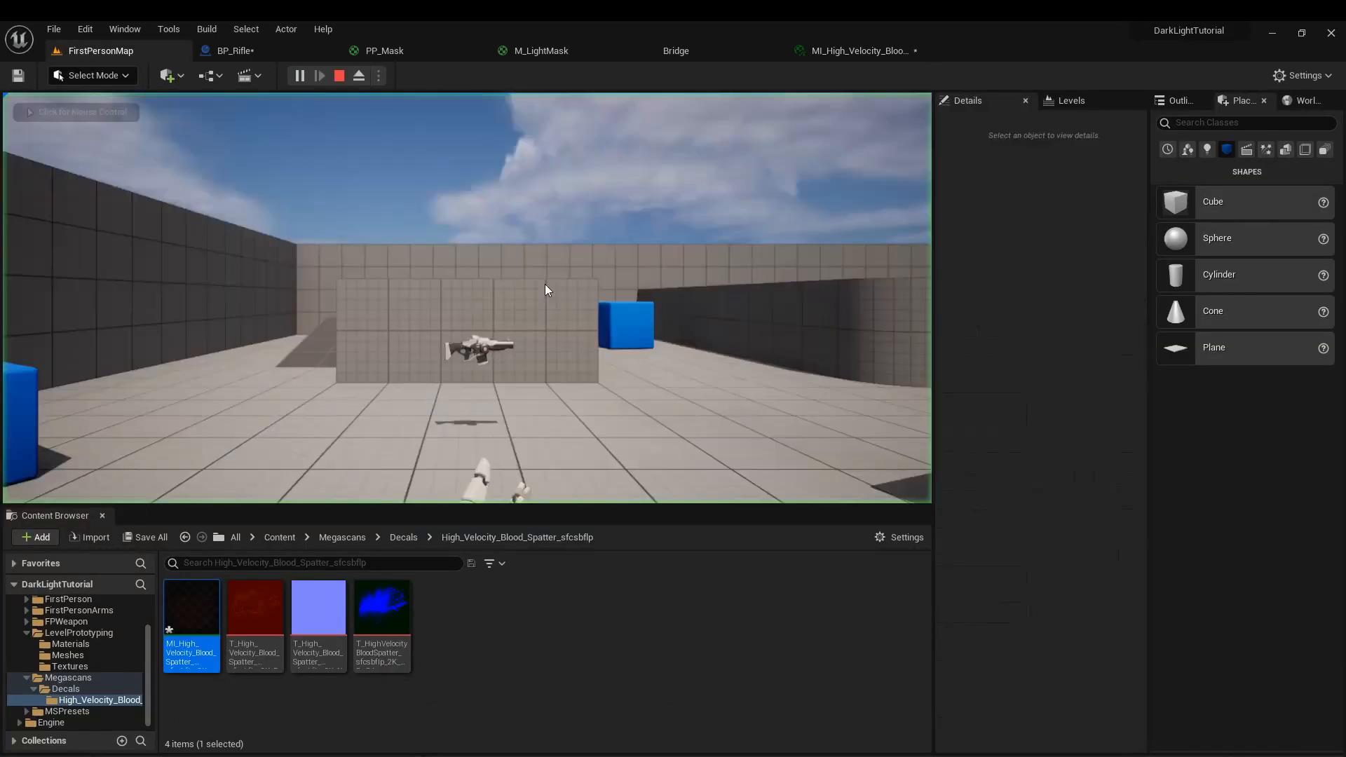
key("w")
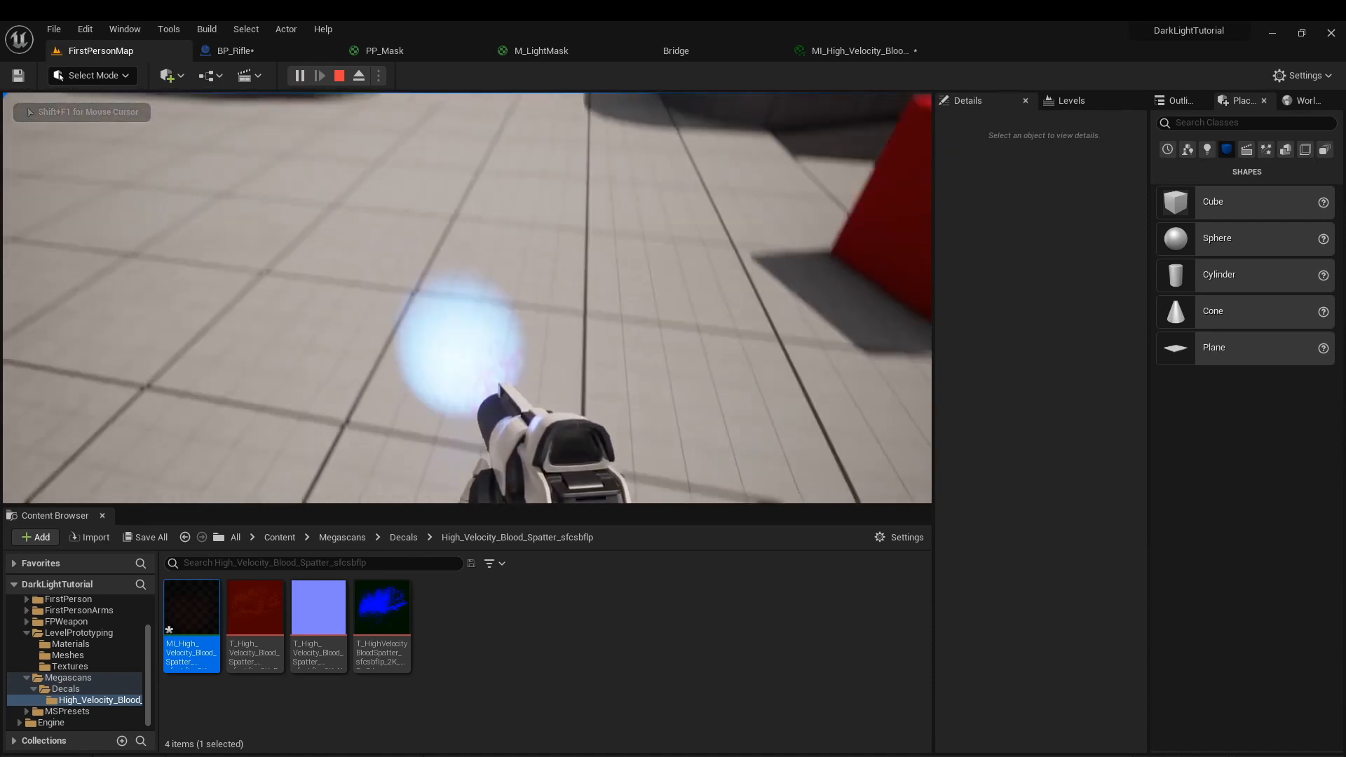
key("s")
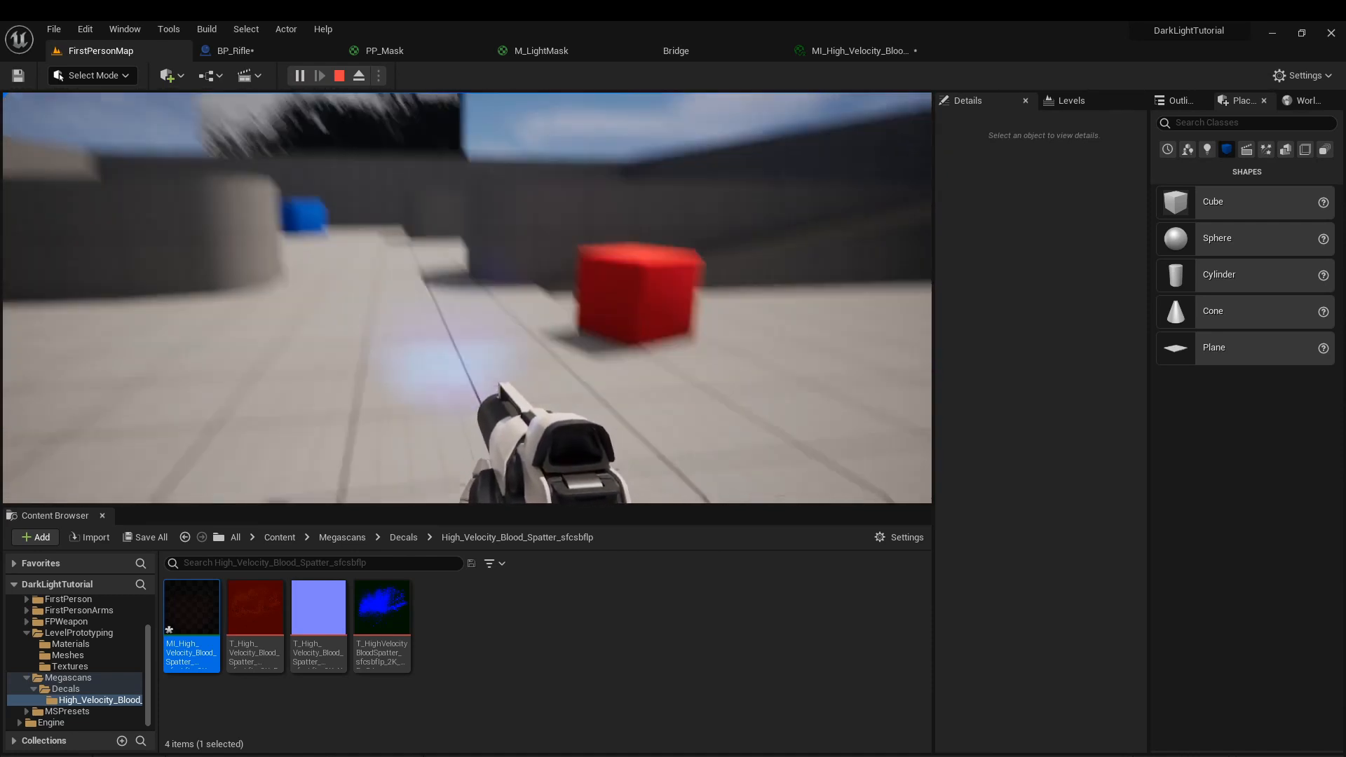
key("d")
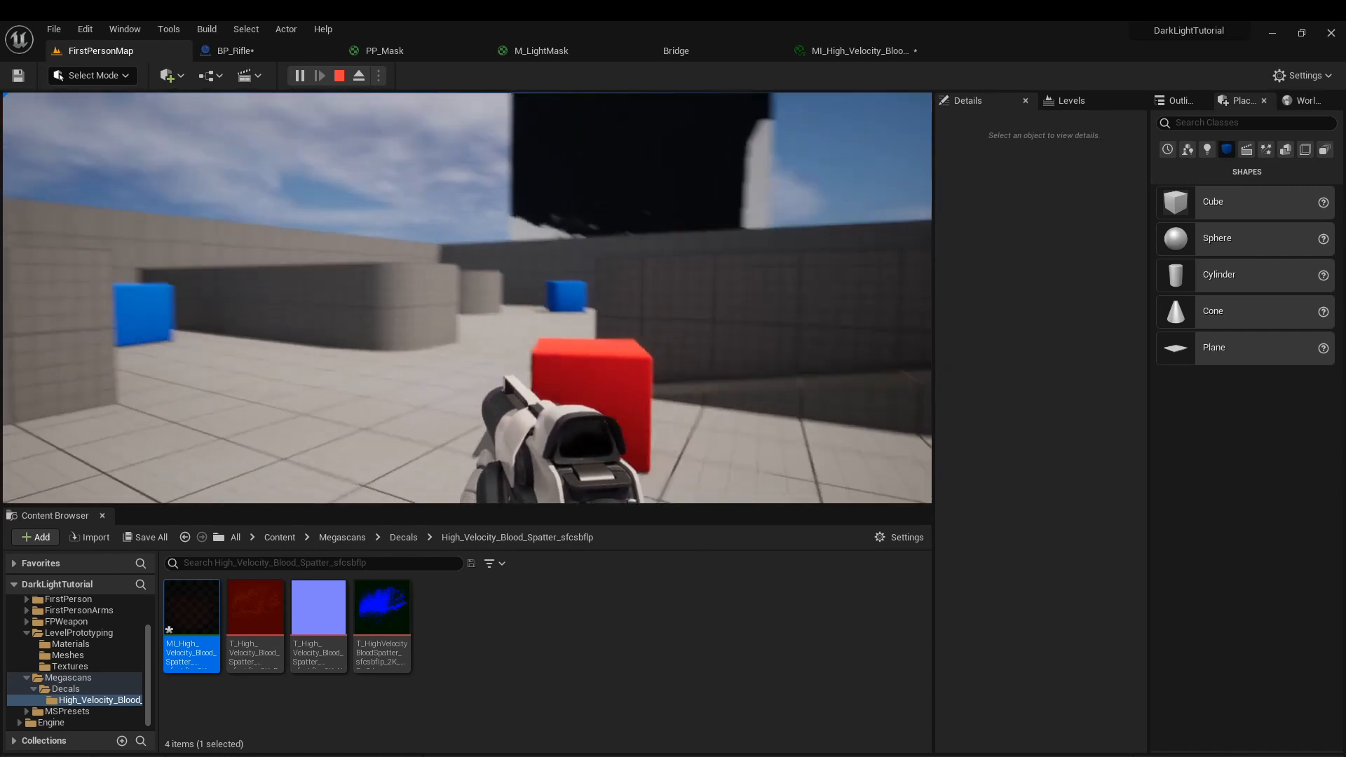
key("Escape")
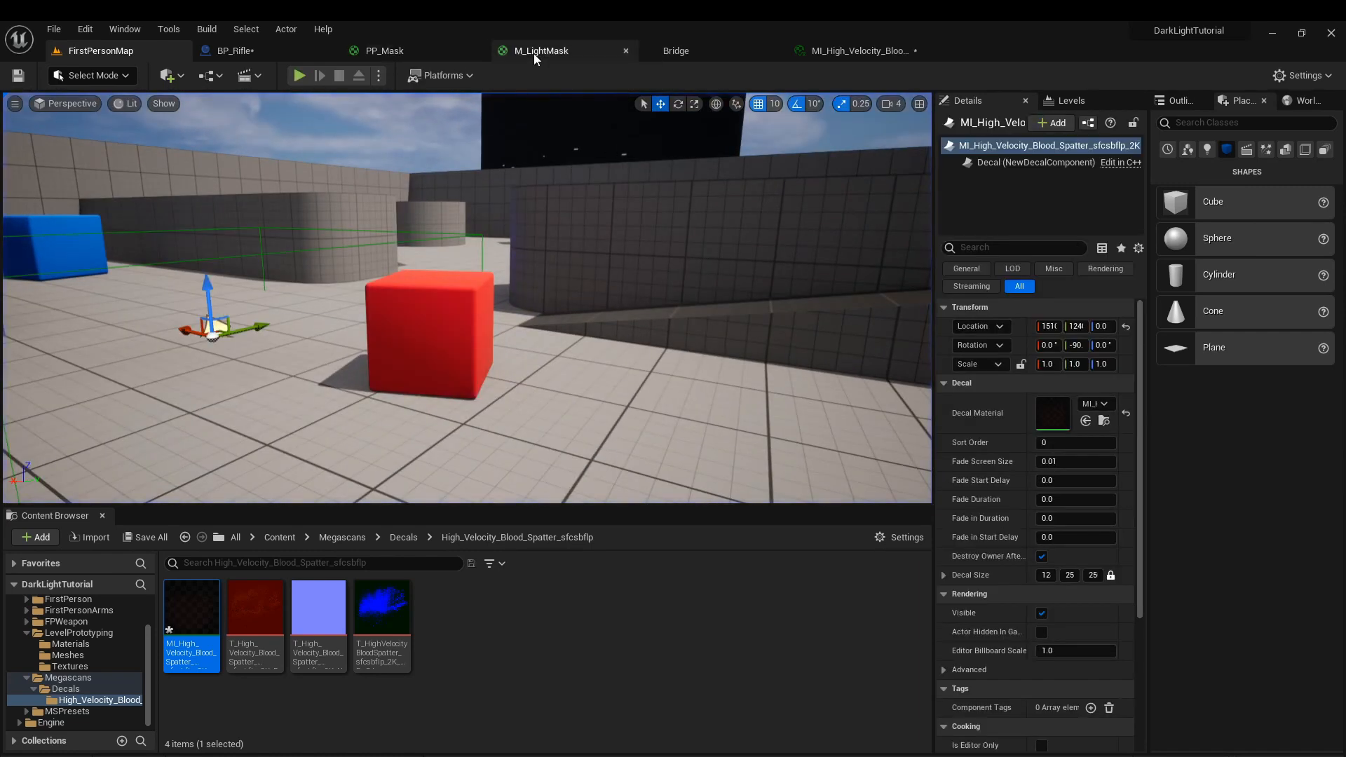
Close Bridge and the blood spatter material, and locate the asset used in SceneCaptureComponent2D's Post Process Materials in the CustomArt folder.
left_click(421, 54)
left_click(761, 54)
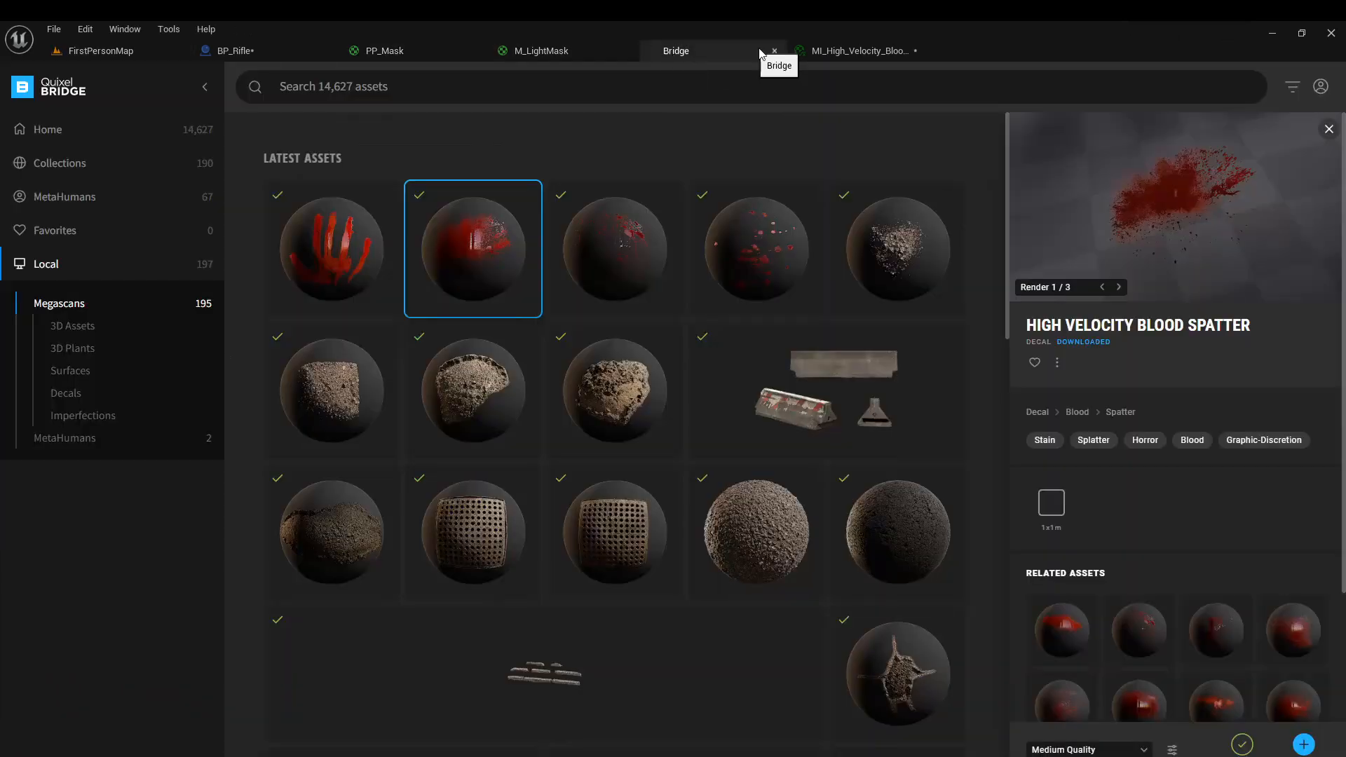
left_click(774, 50)
left_click(775, 50)
scroll(1179, 386, "down", 10)
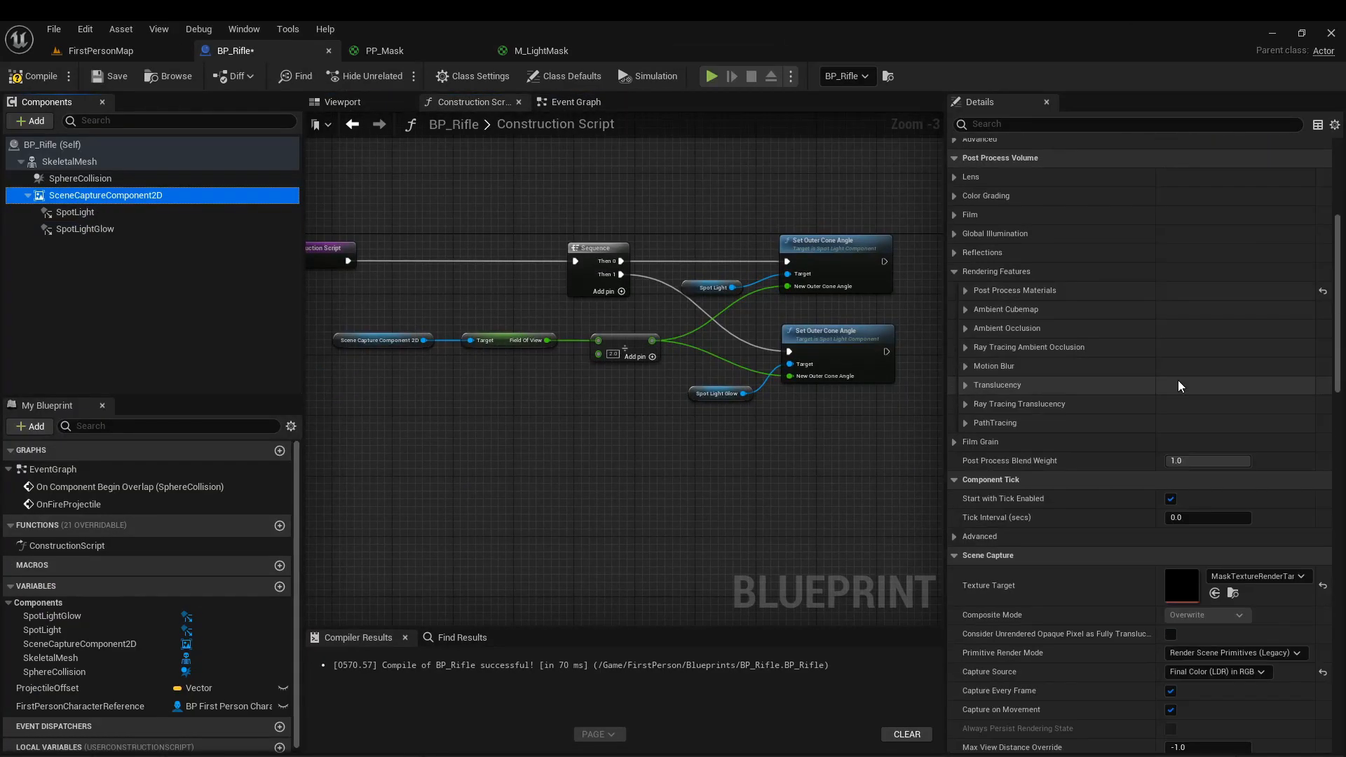
left_click(965, 291)
left_click(976, 309)
left_click(1251, 330)
Play the level again and compare the rifle's light on the red cube with its light on the surrounding floor.
left_click(457, 195)
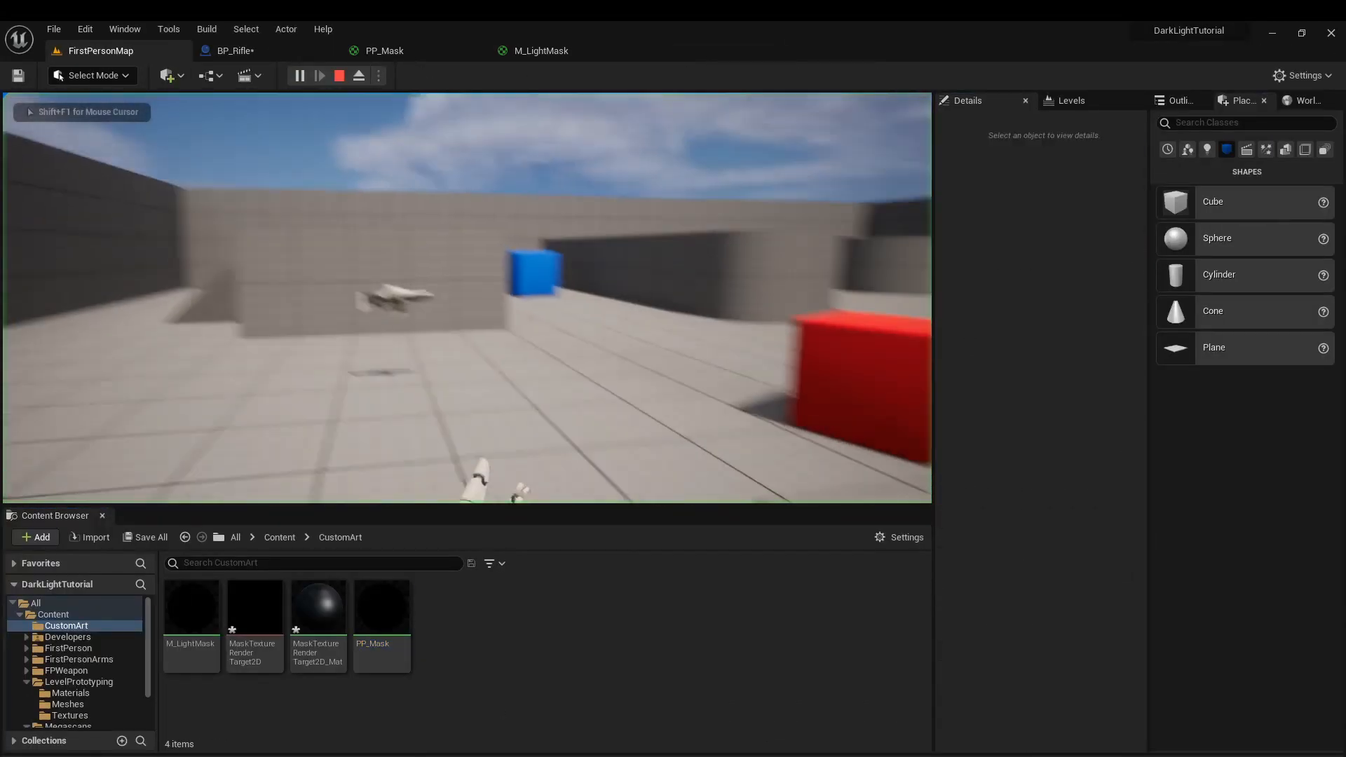
key("w")
key("d")
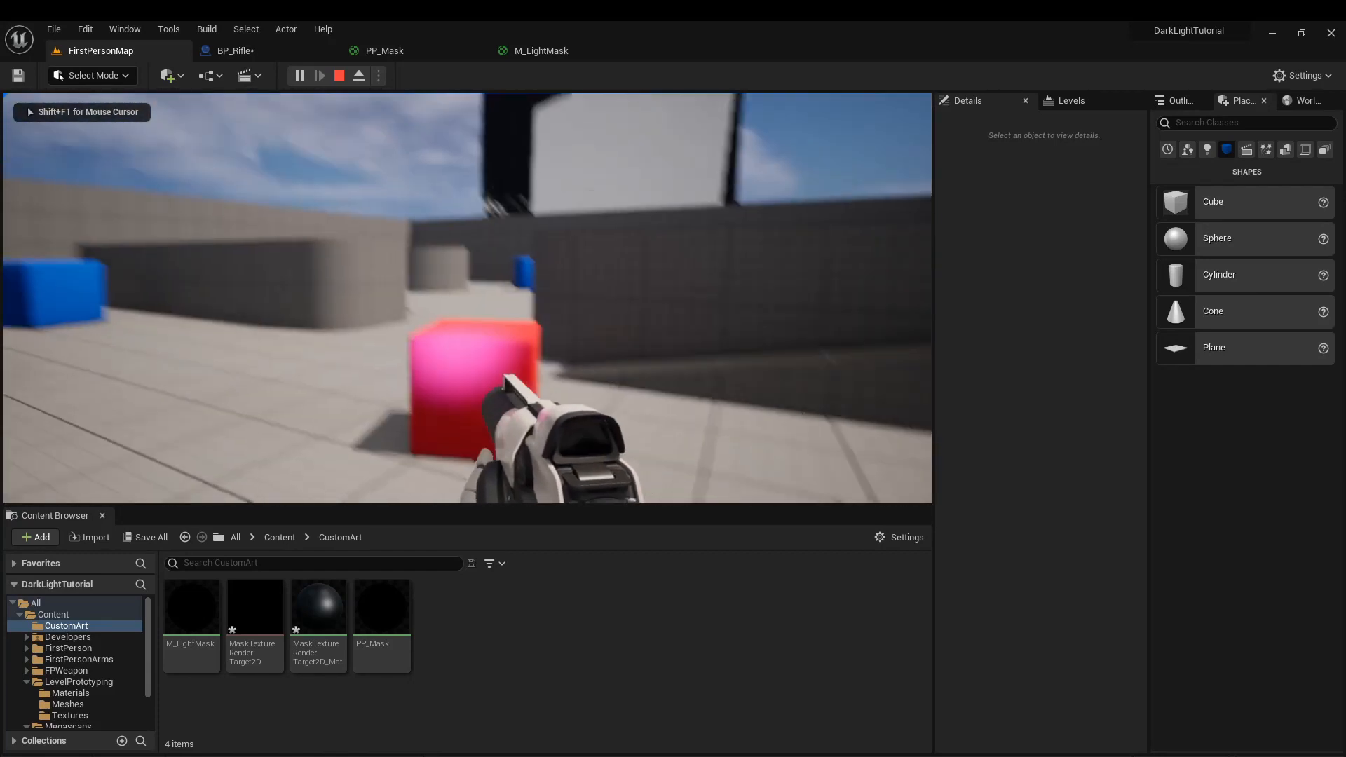
key("s")
key("w")
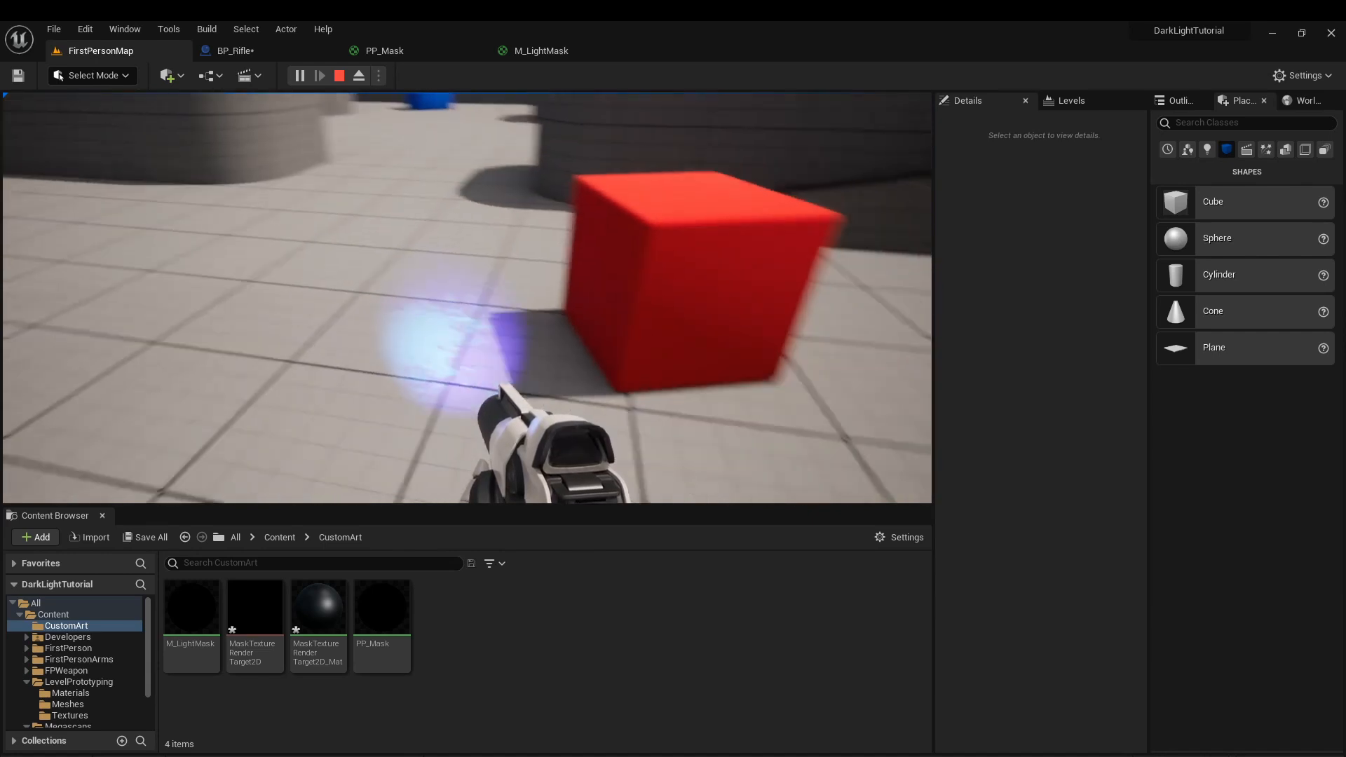
key("s")
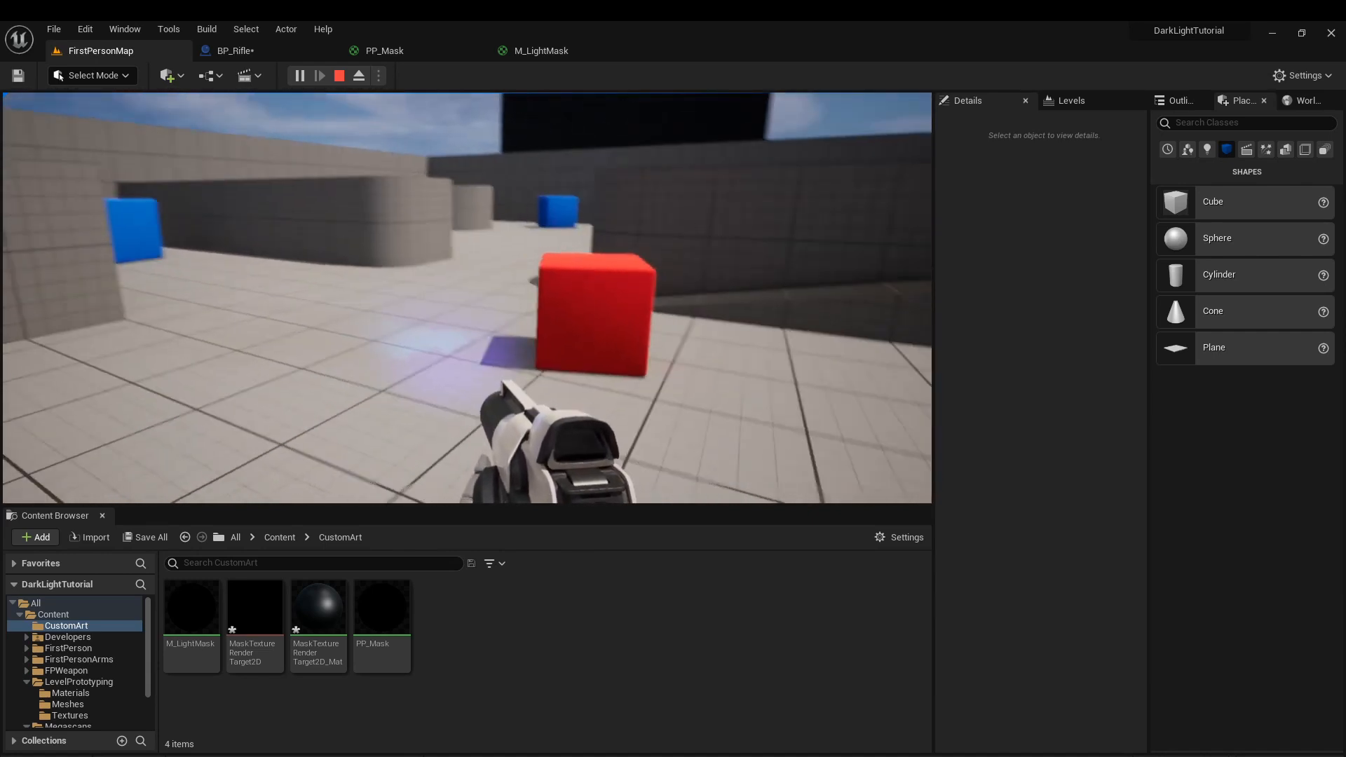
key("Escape")
Turn the level's sun low so the scene becomes dark.
right_click_drag(467, 298, 448, 224)
key("s")
key("ctrl+l")
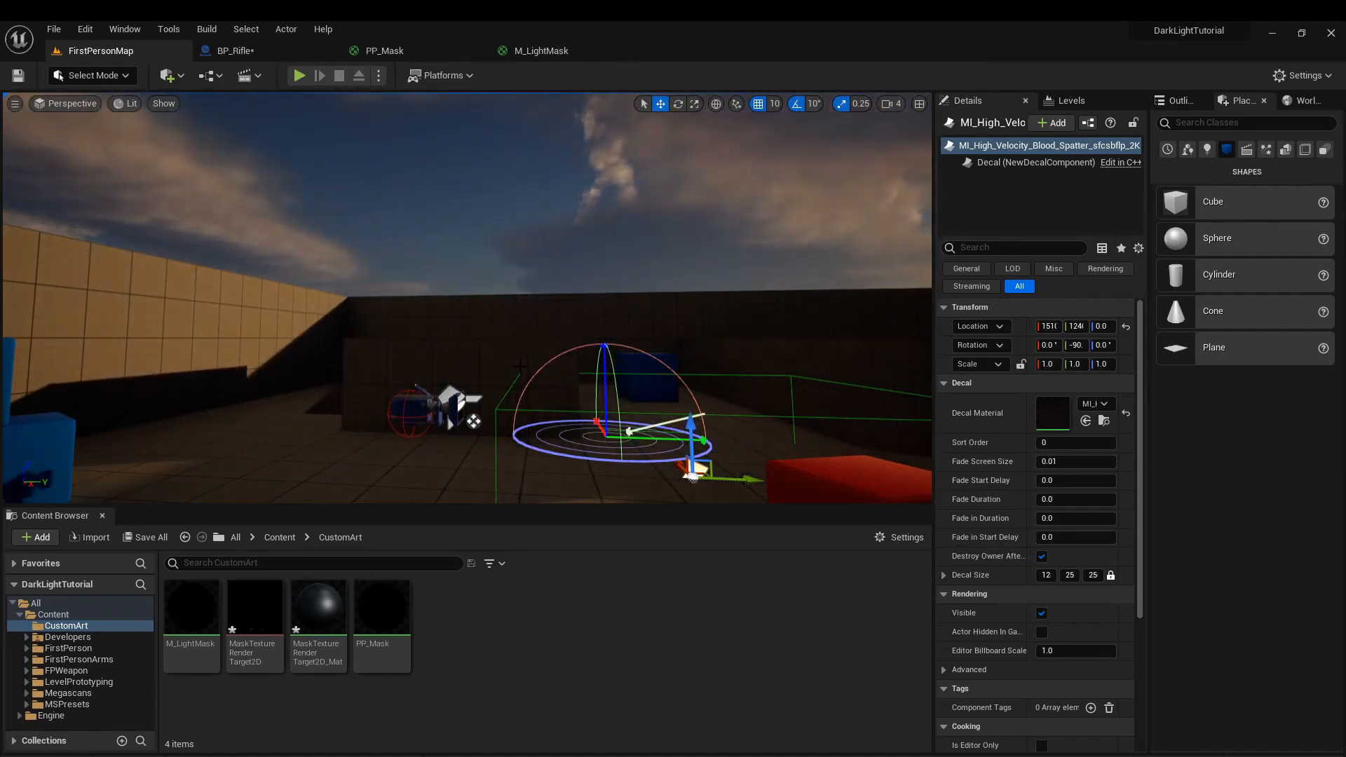
Play the level under the low sun and check how the rifle's light shows the blood spatter on the floor.
key("ctrl+l")
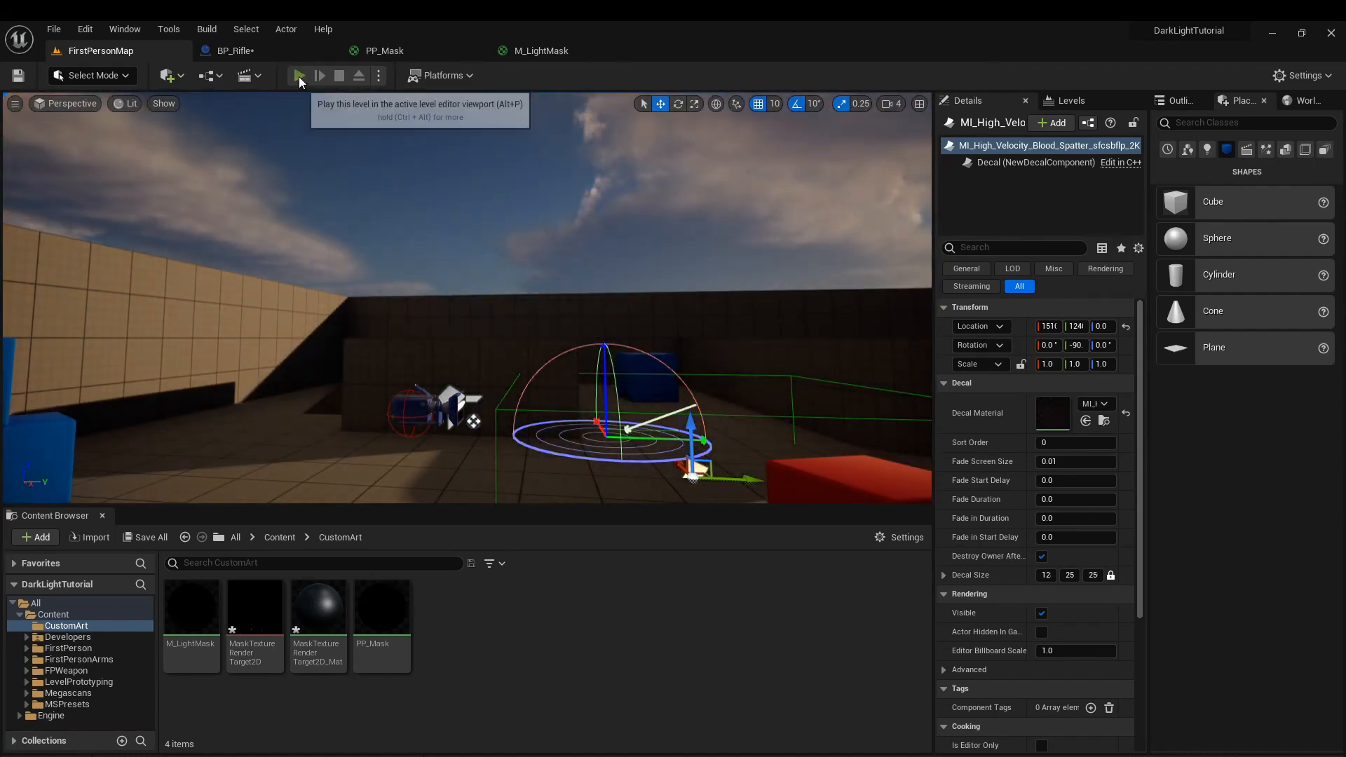
left_click(300, 76)
left_click(467, 298)
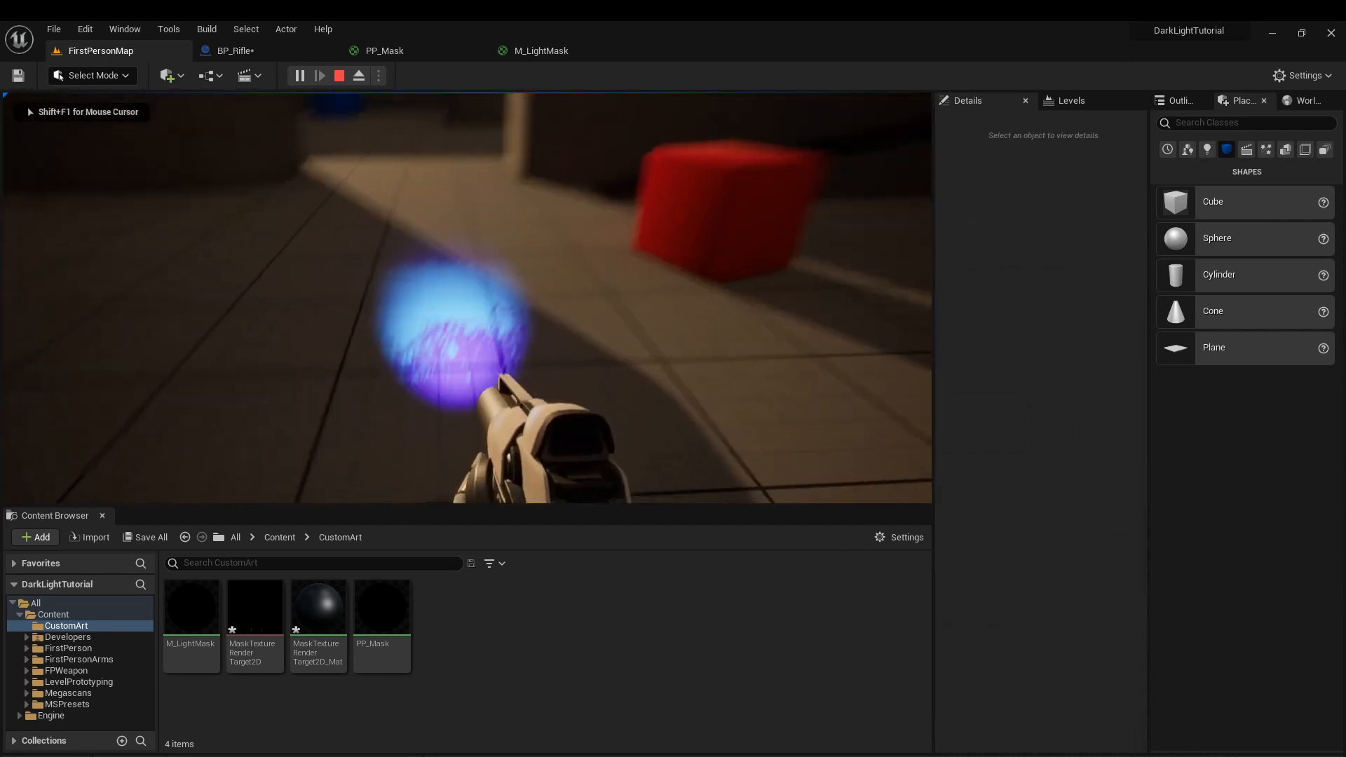
key("d")
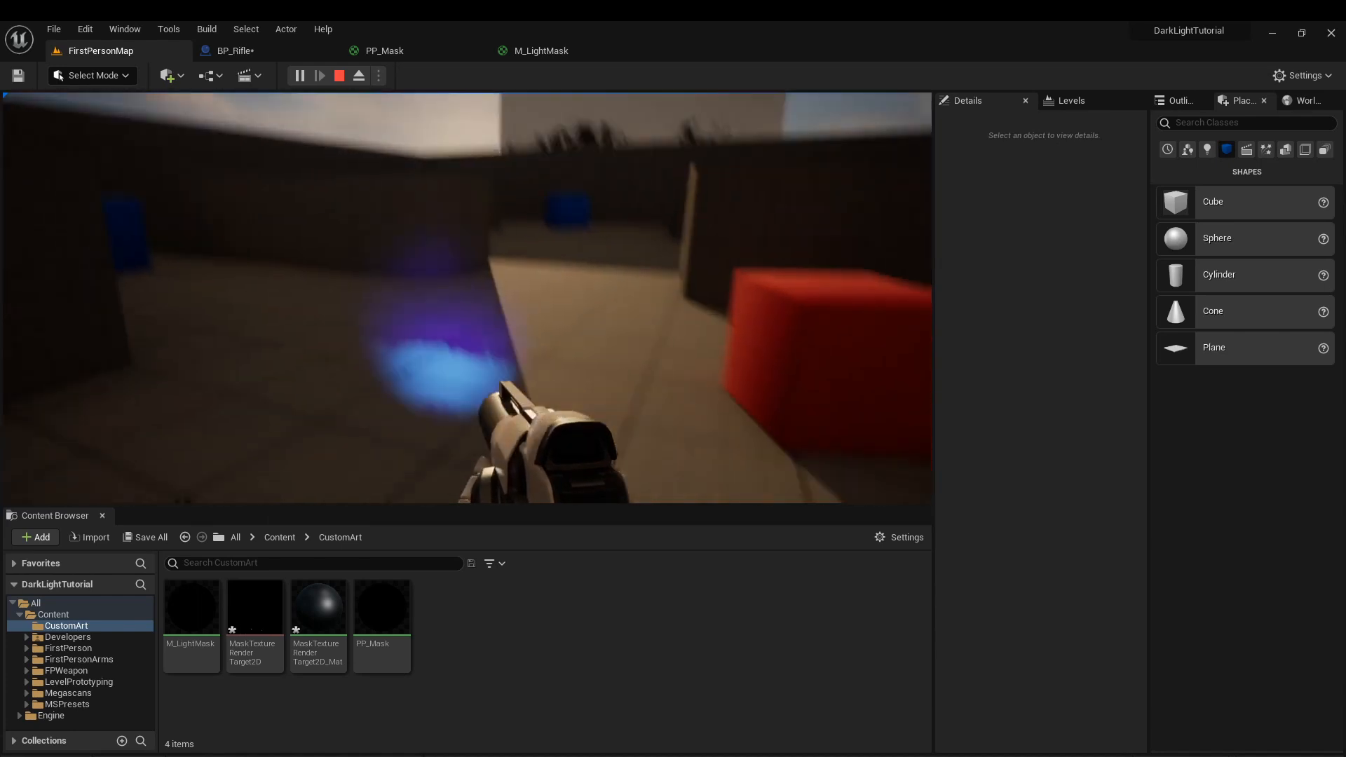
key("s")
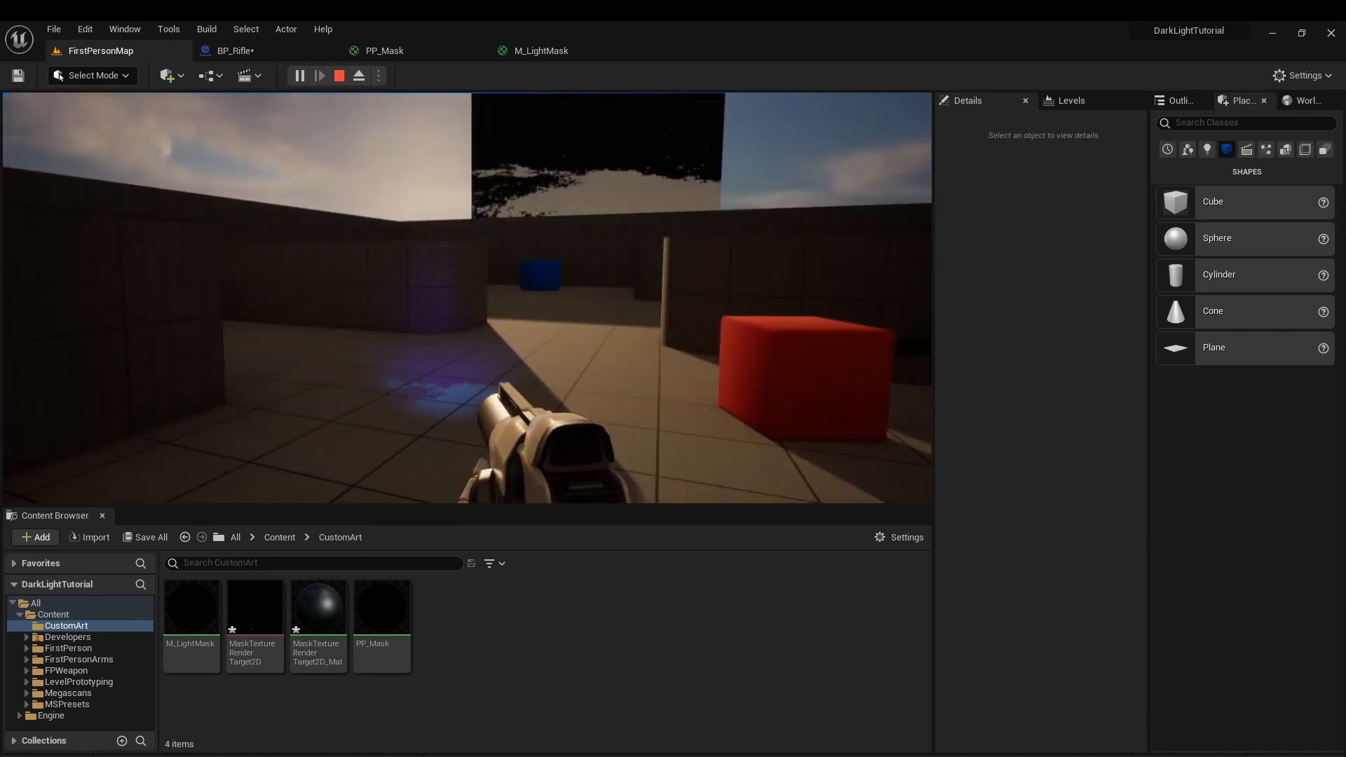
key("w")
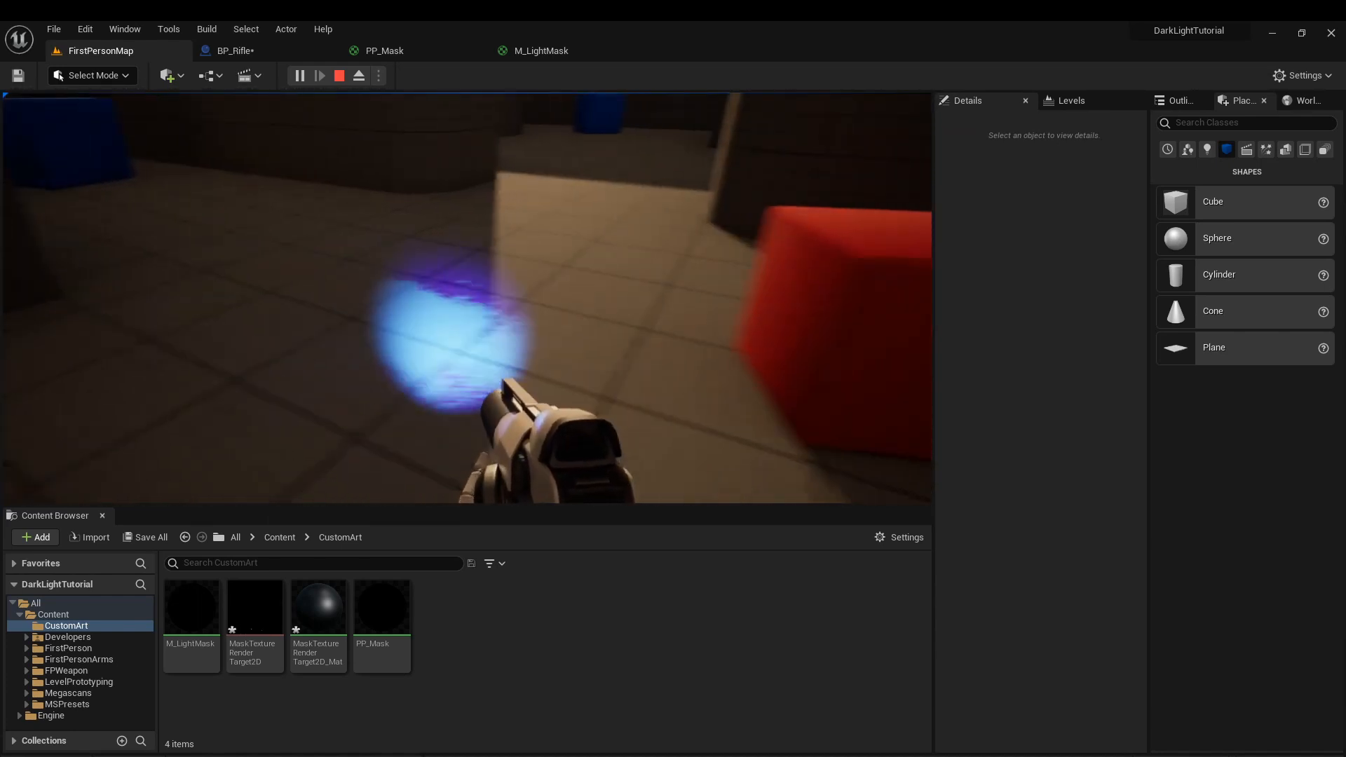
key("Escape")
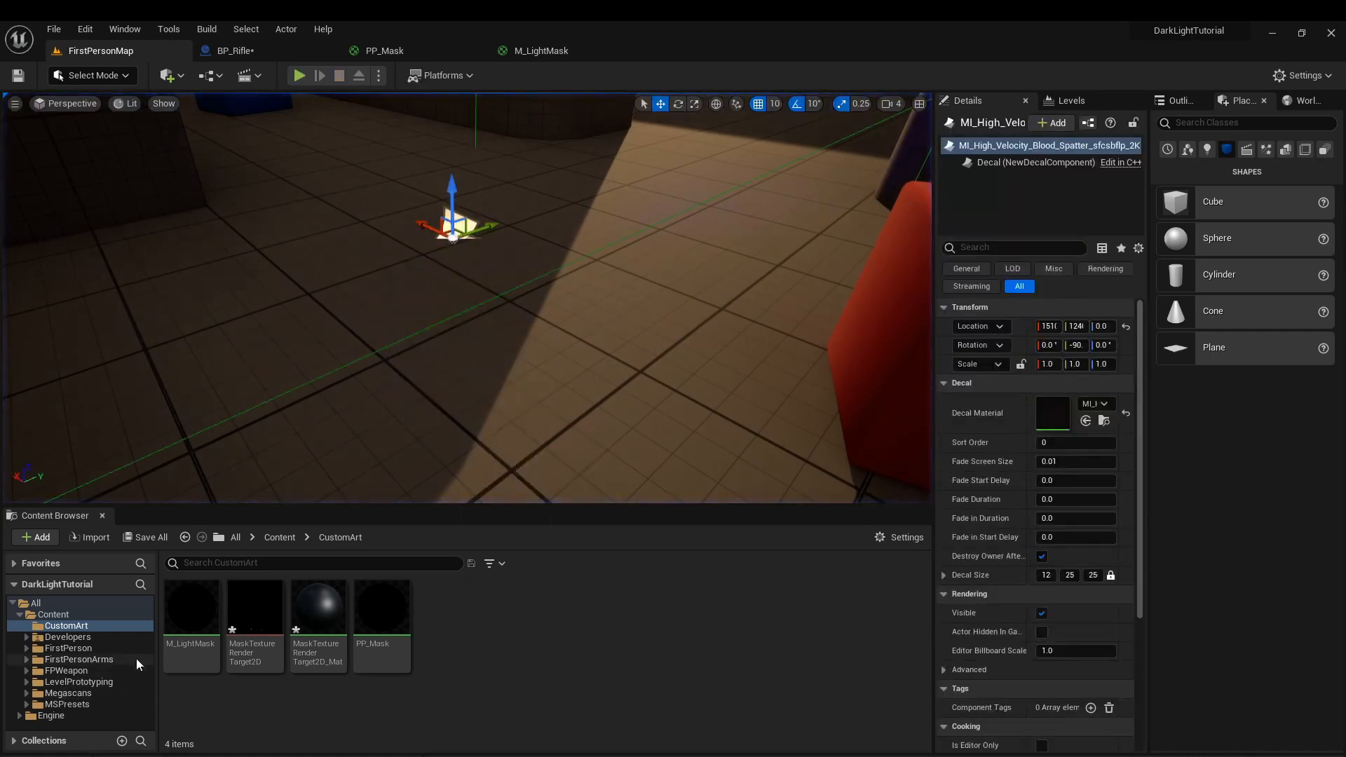
Set MaskTextureRenderTarget2D's Size X and Size Y to 512.
double_click(238, 622)
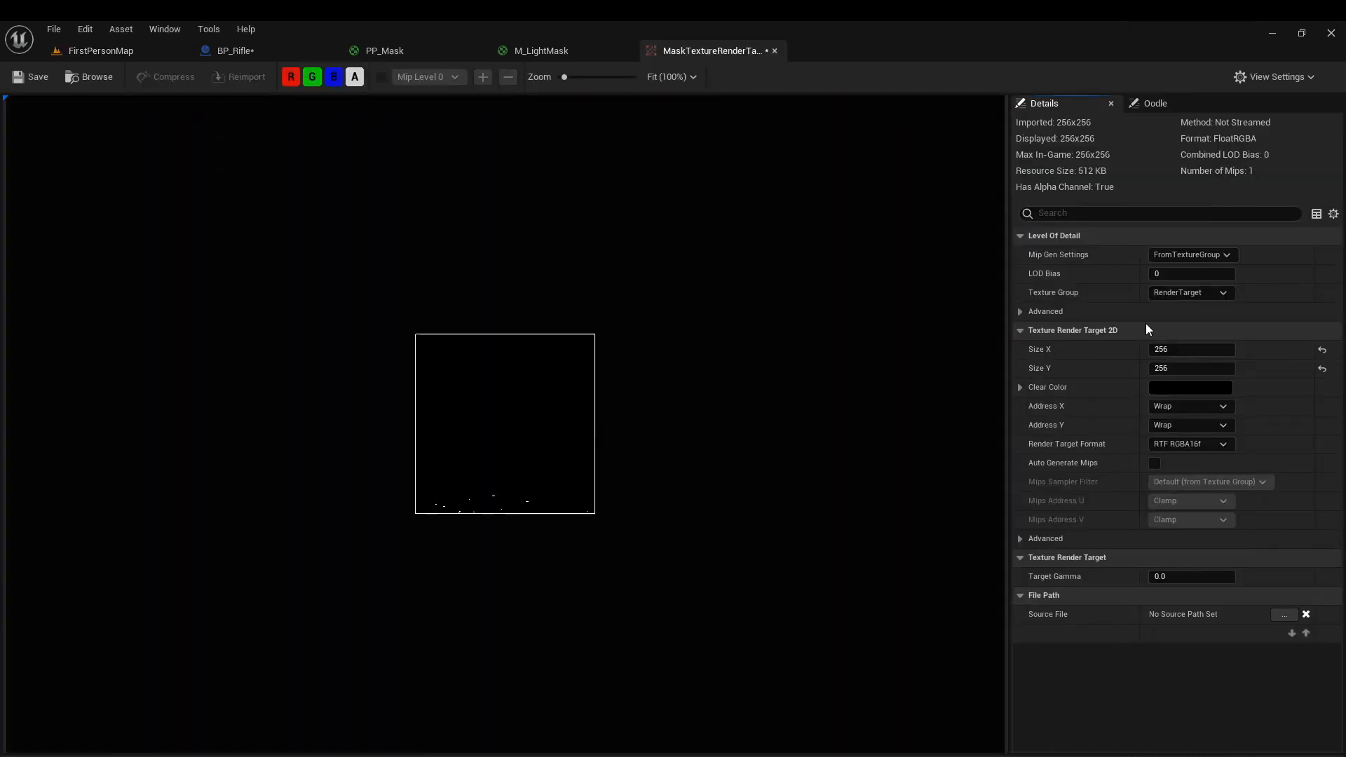
left_click(1164, 369)
type("512")
key("Return")
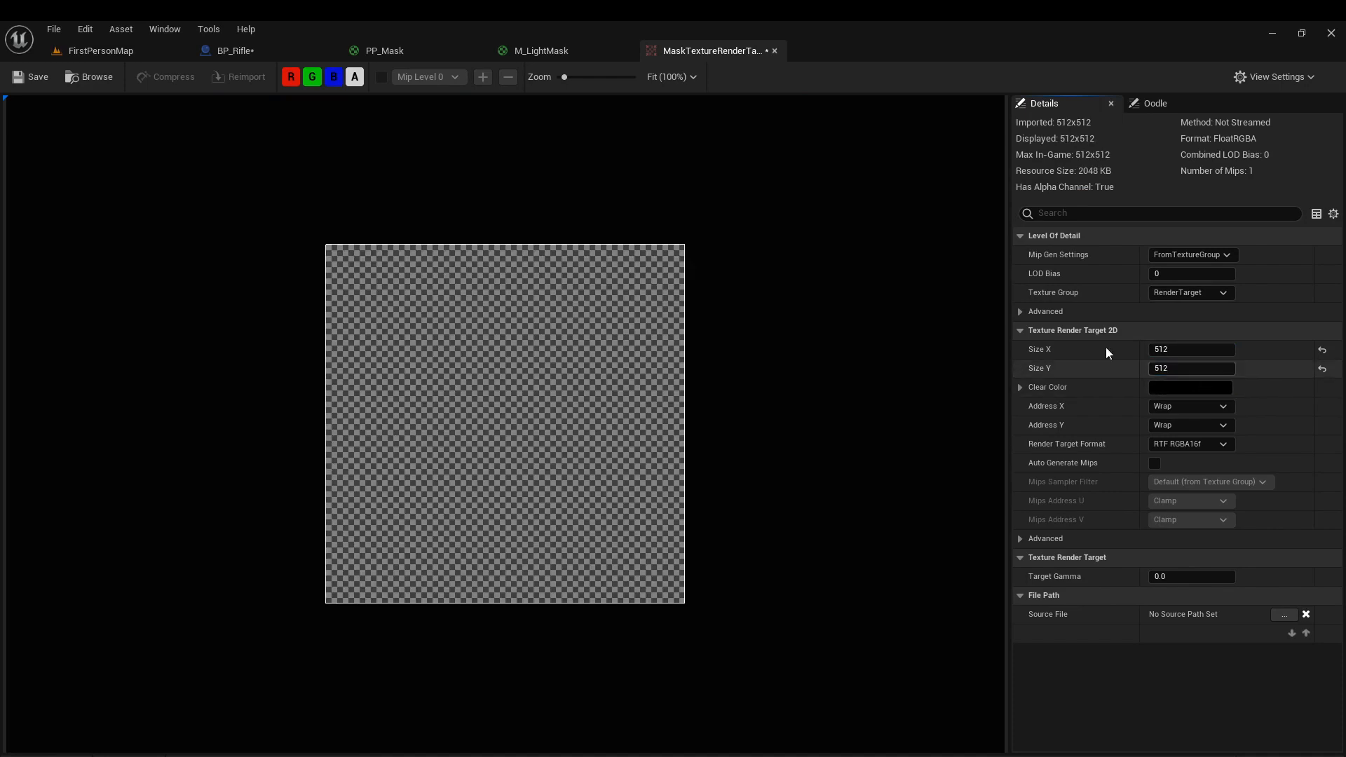
Play FirstPersonMap again and check the blood spatter under the rifle's light with the resized render target.
left_click(91, 50)
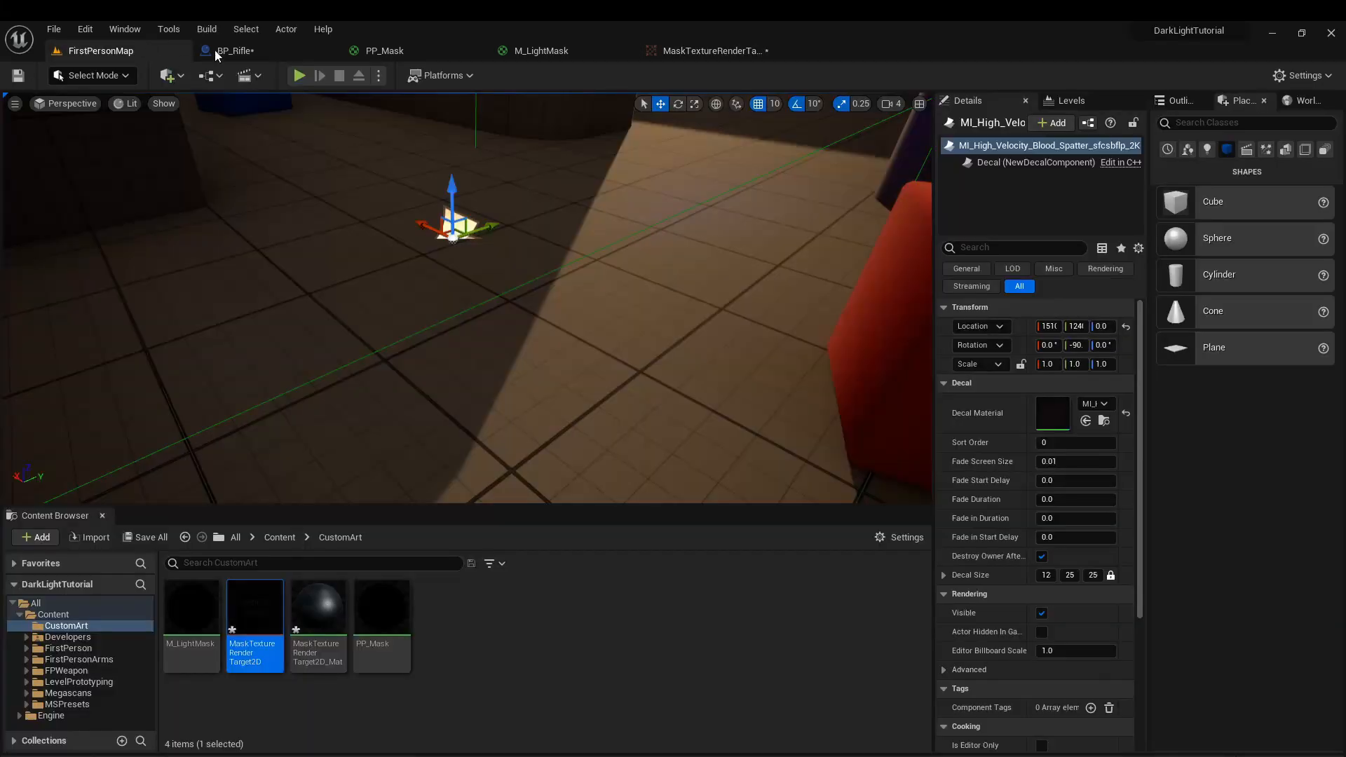
left_click(300, 75)
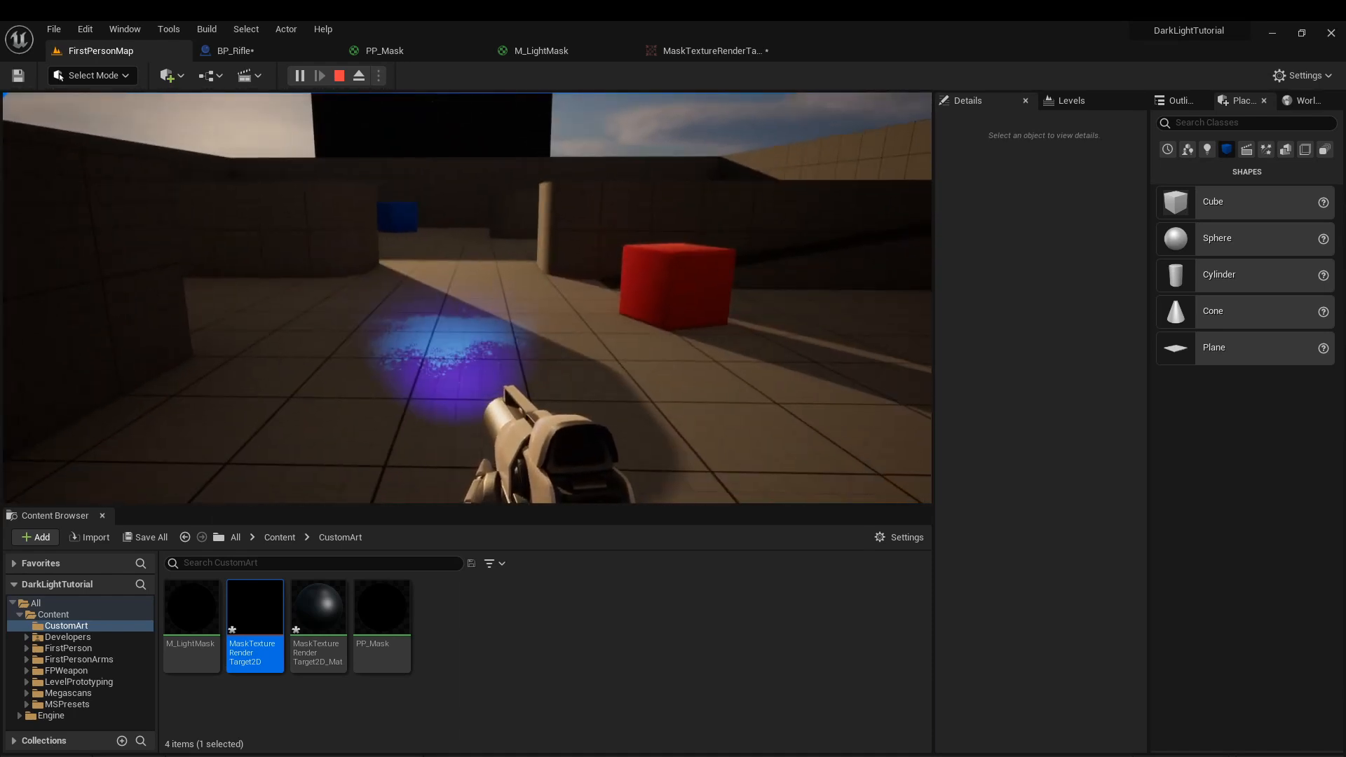
key("Escape")
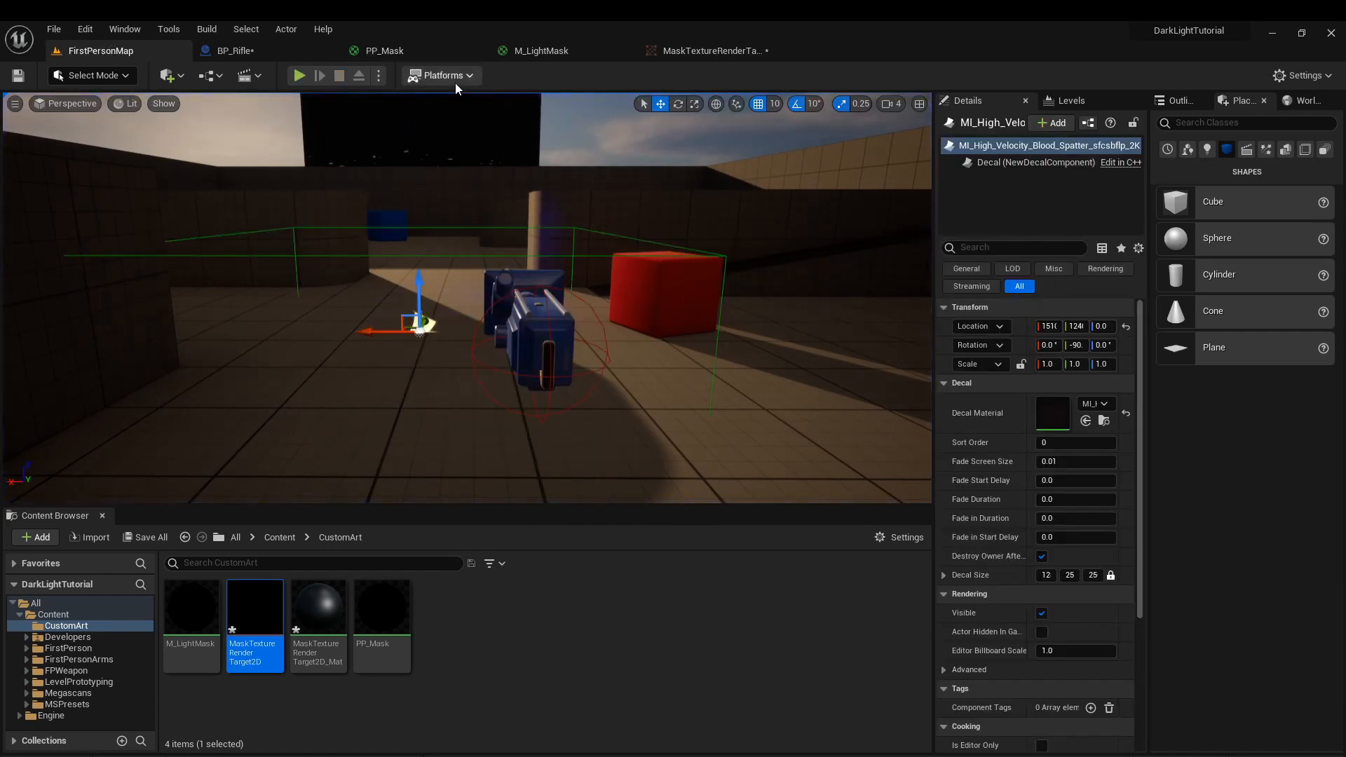
Save all changed assets and package the project for Windows.
left_click(445, 75)
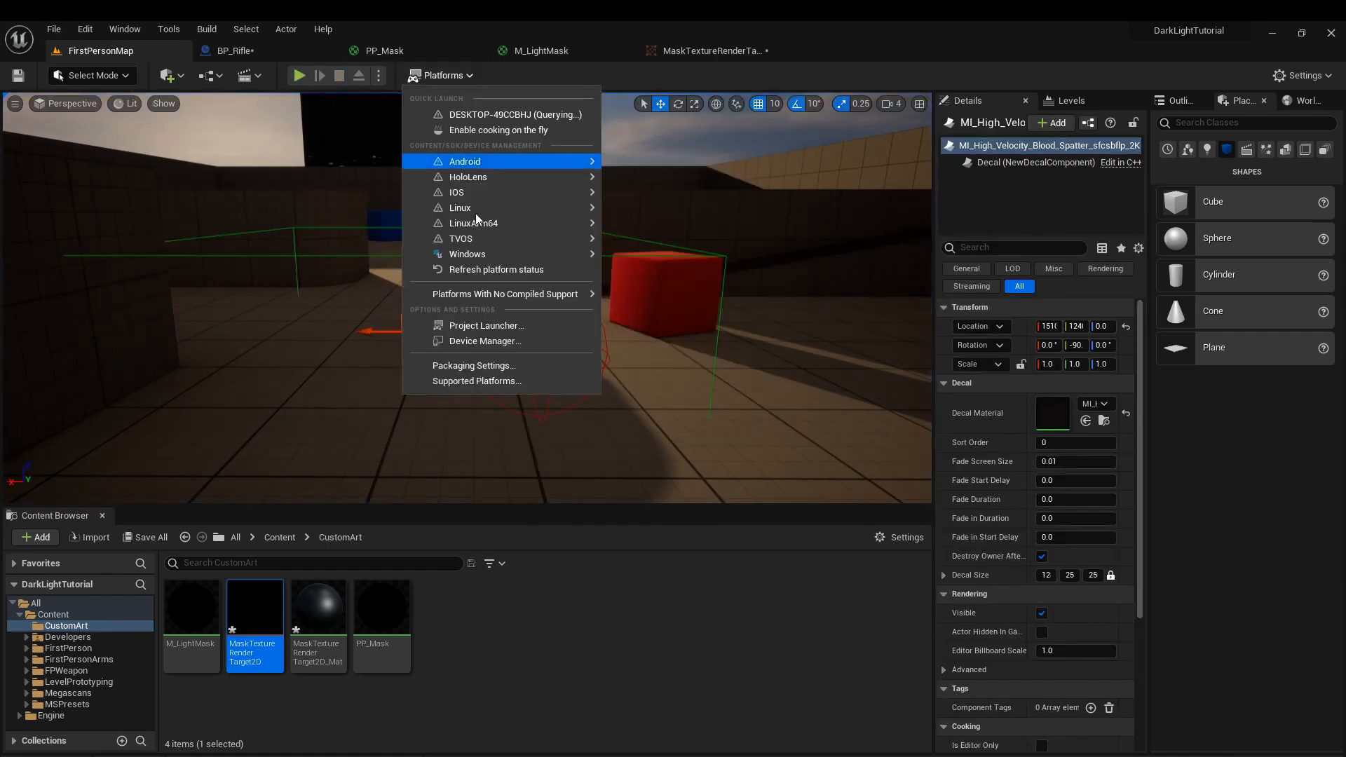
left_click(657, 274)
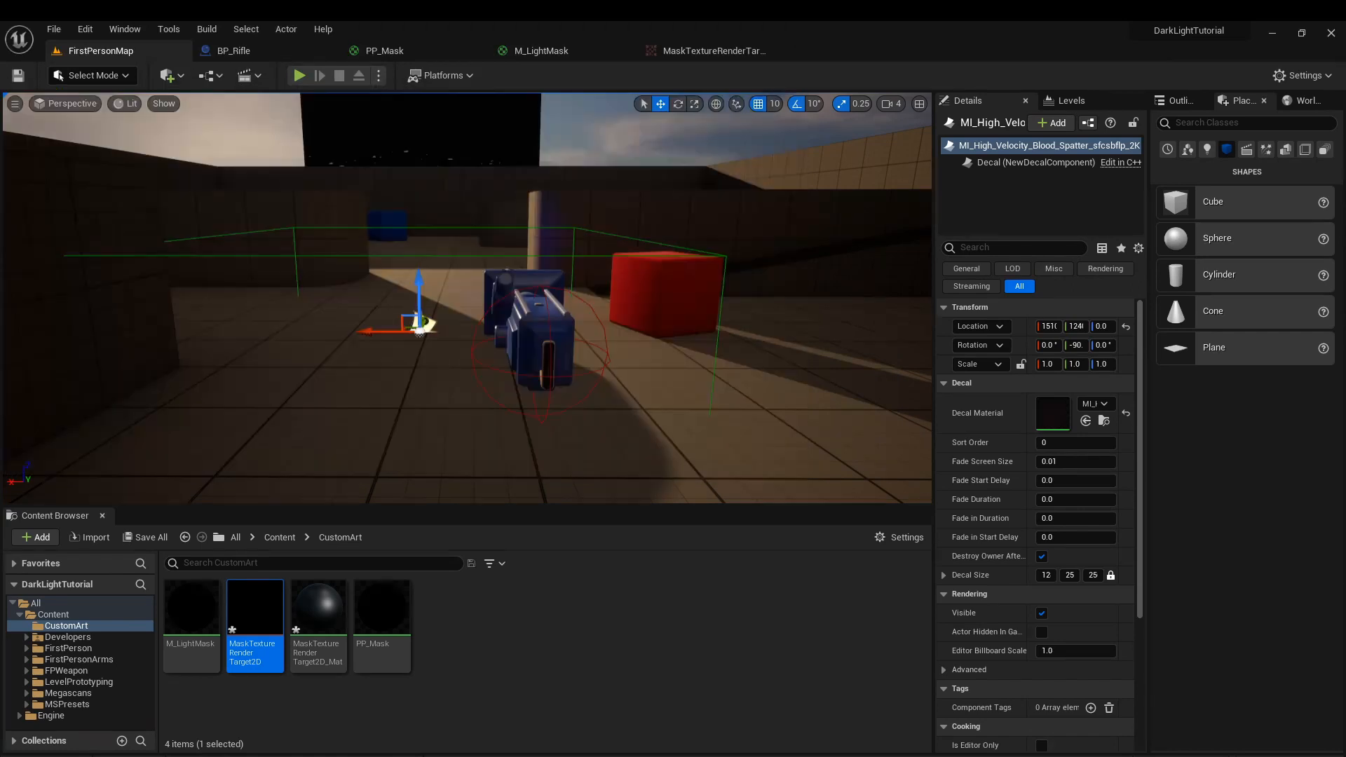
key("Return")
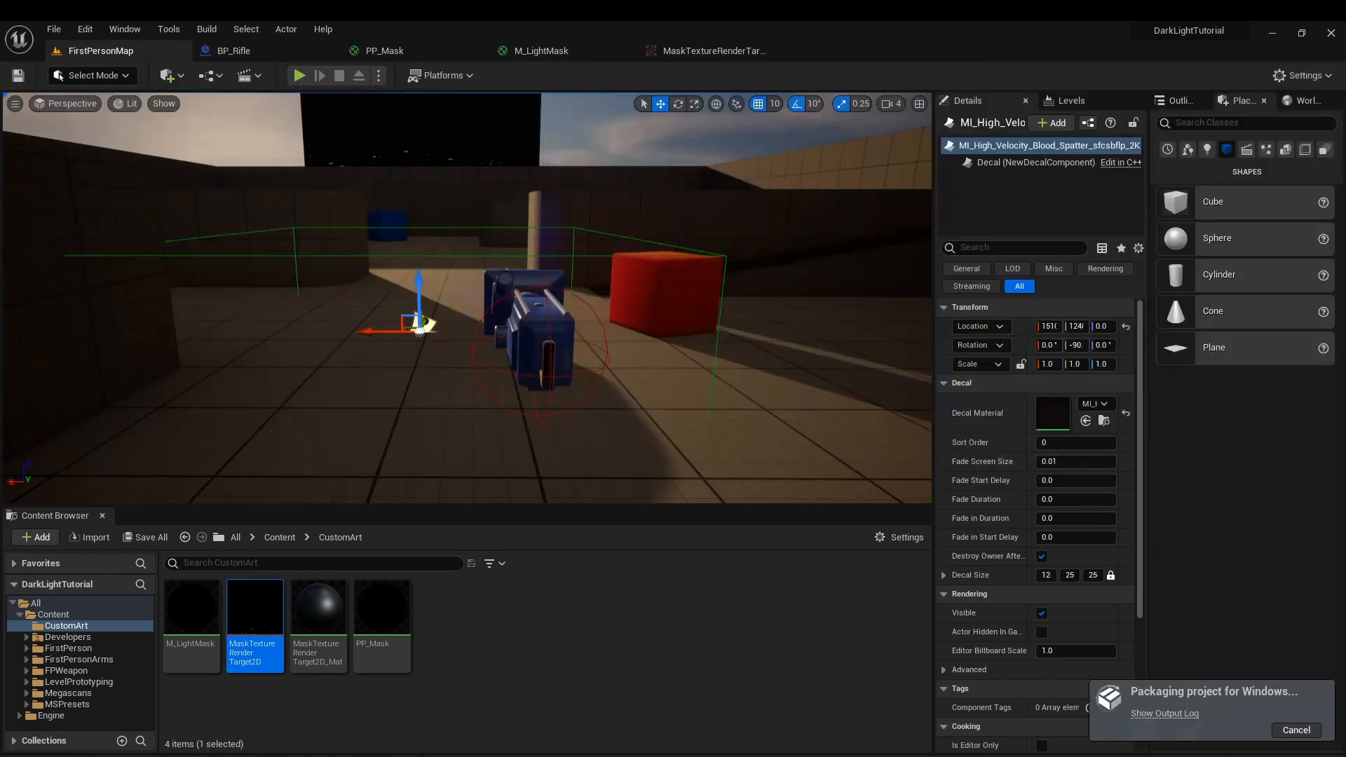
Check the M_LightMask material graph, and apply and save the MaskTextureRenderTarget2D_Mat material.
left_click(453, 204)
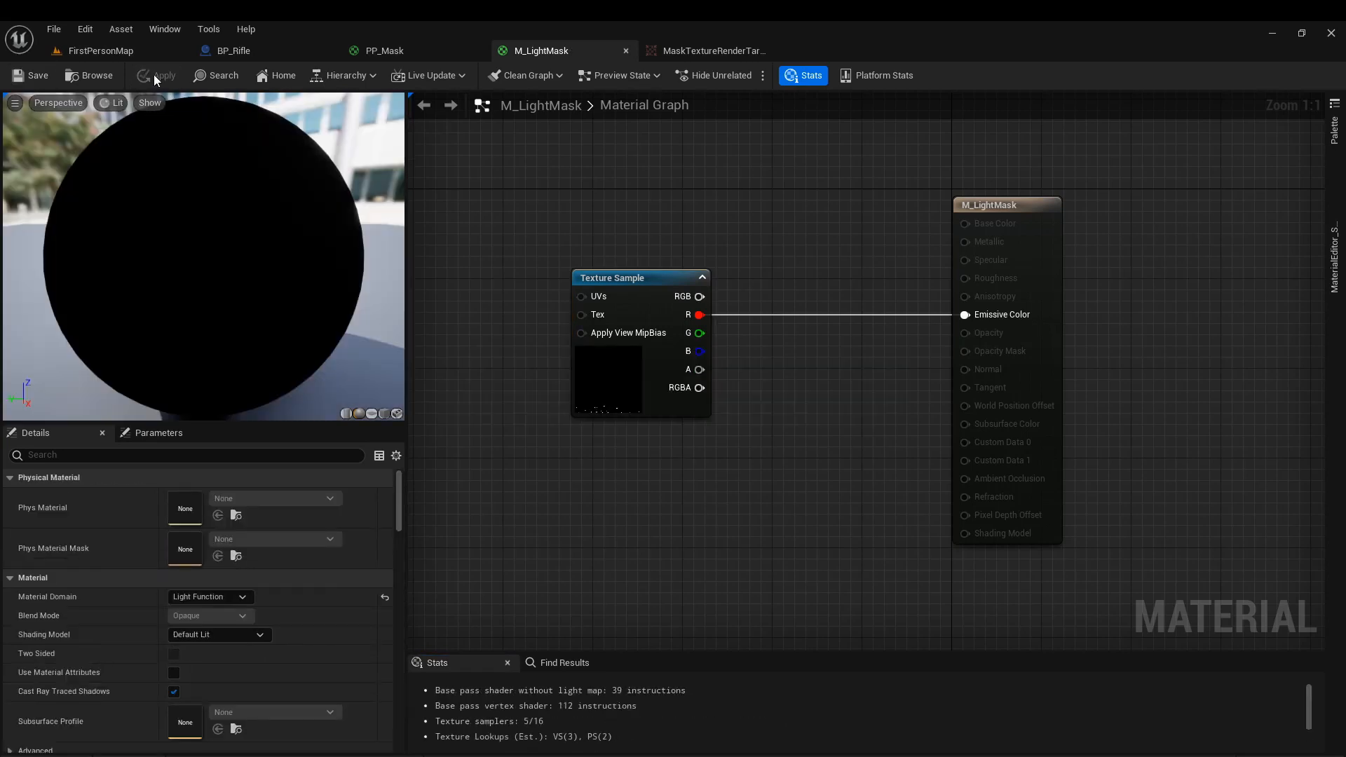
left_click(743, 52)
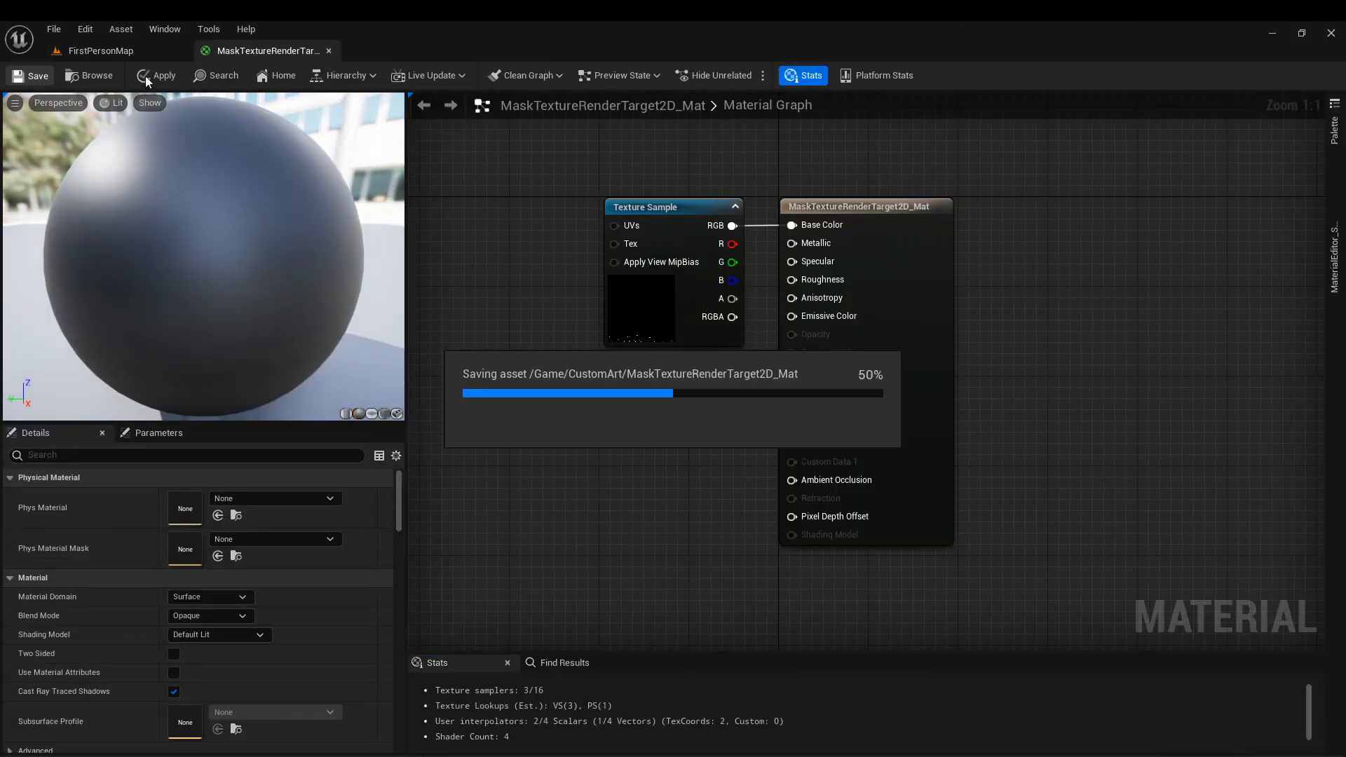
Launch the packaged Windows game and shine the rifle's light on the red cube and the floor beside it.
left_click(663, 272)
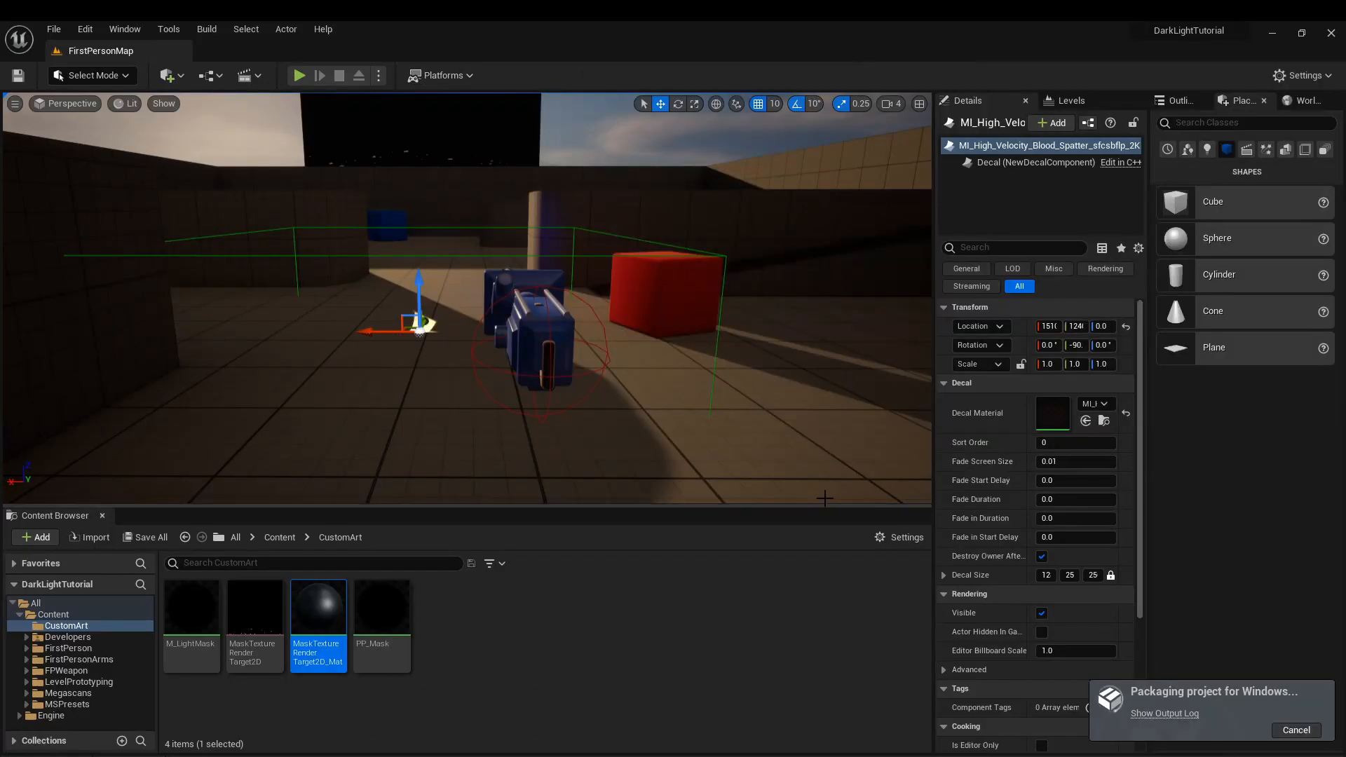
key("super")
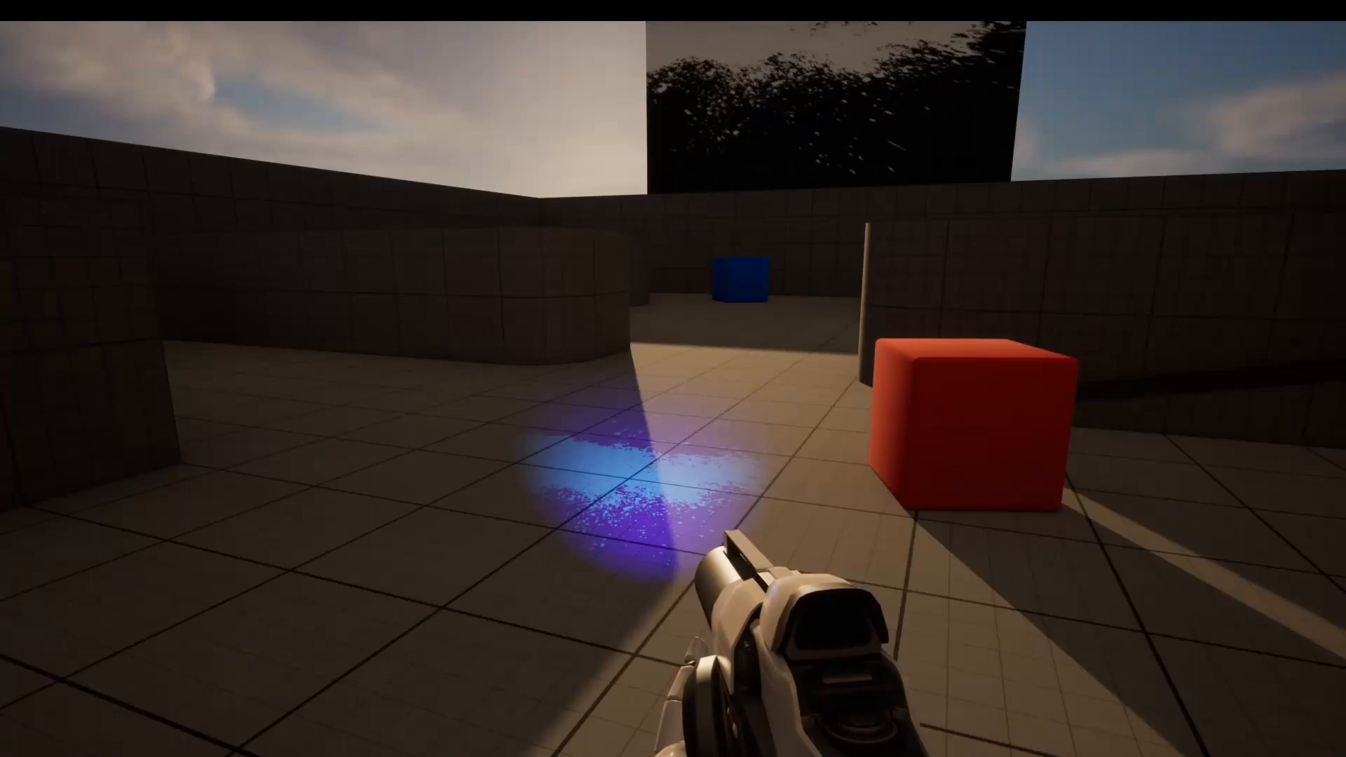
key("a")
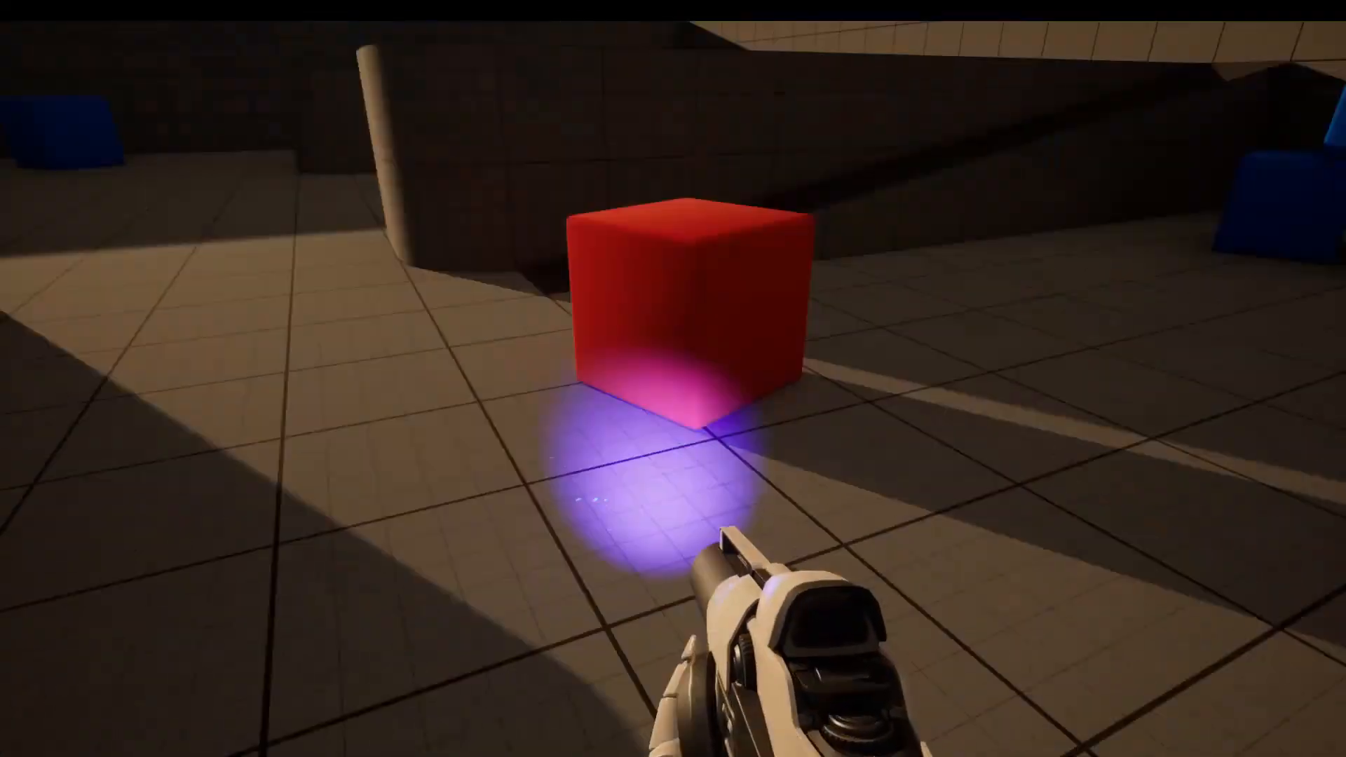